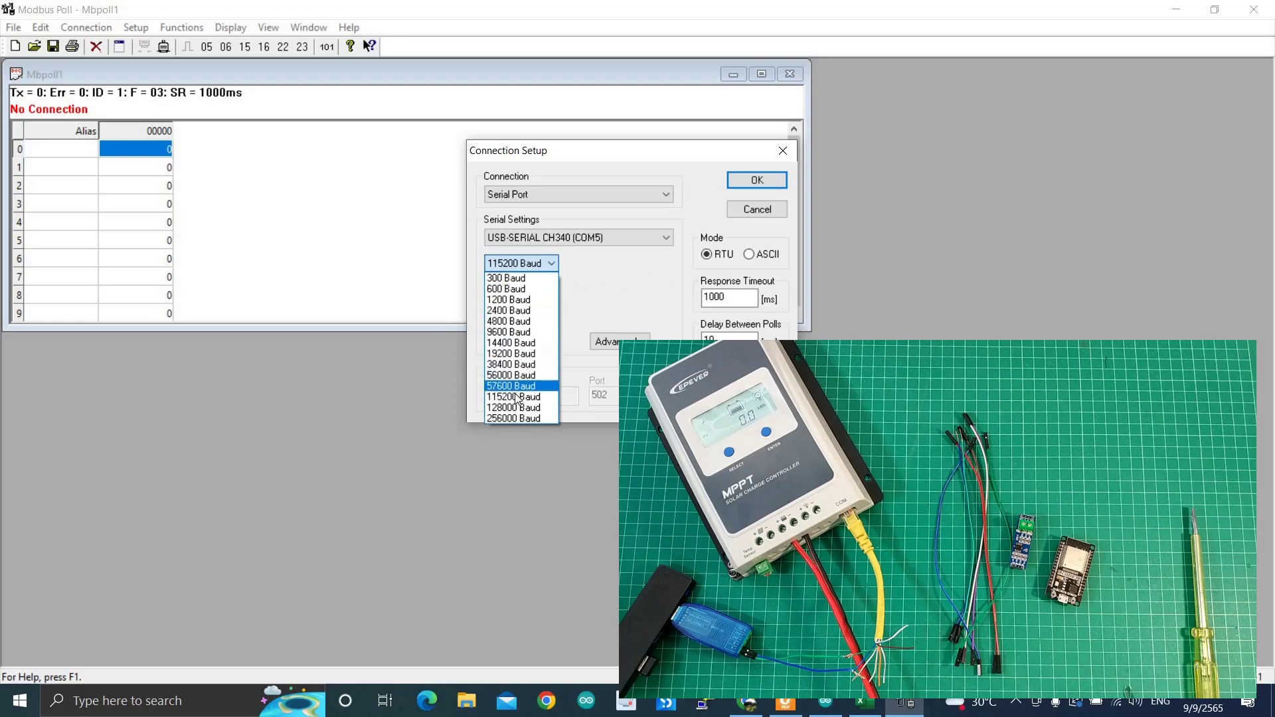
- Set the serial baud rate to 115200 and check it against the serial communication parameters in the controller protocol PDF
left_click(516, 396)
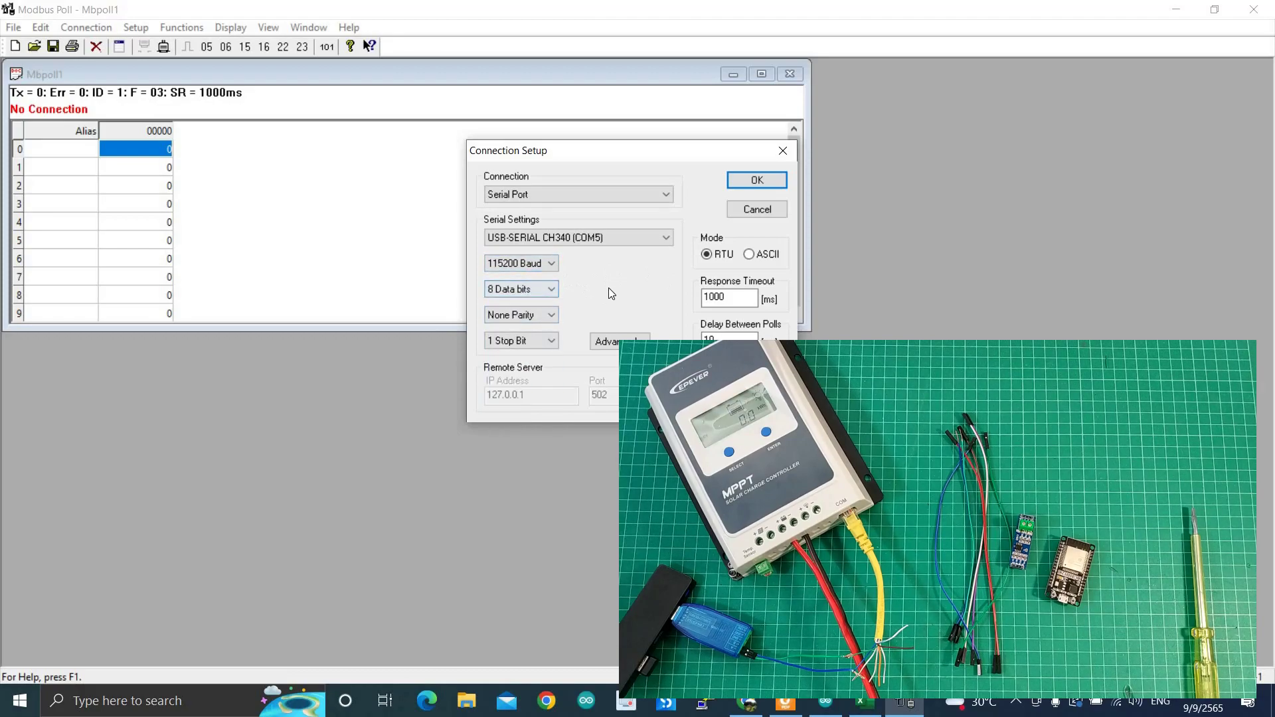
left_click(790, 702)
scroll(651, 332, "up", 3)
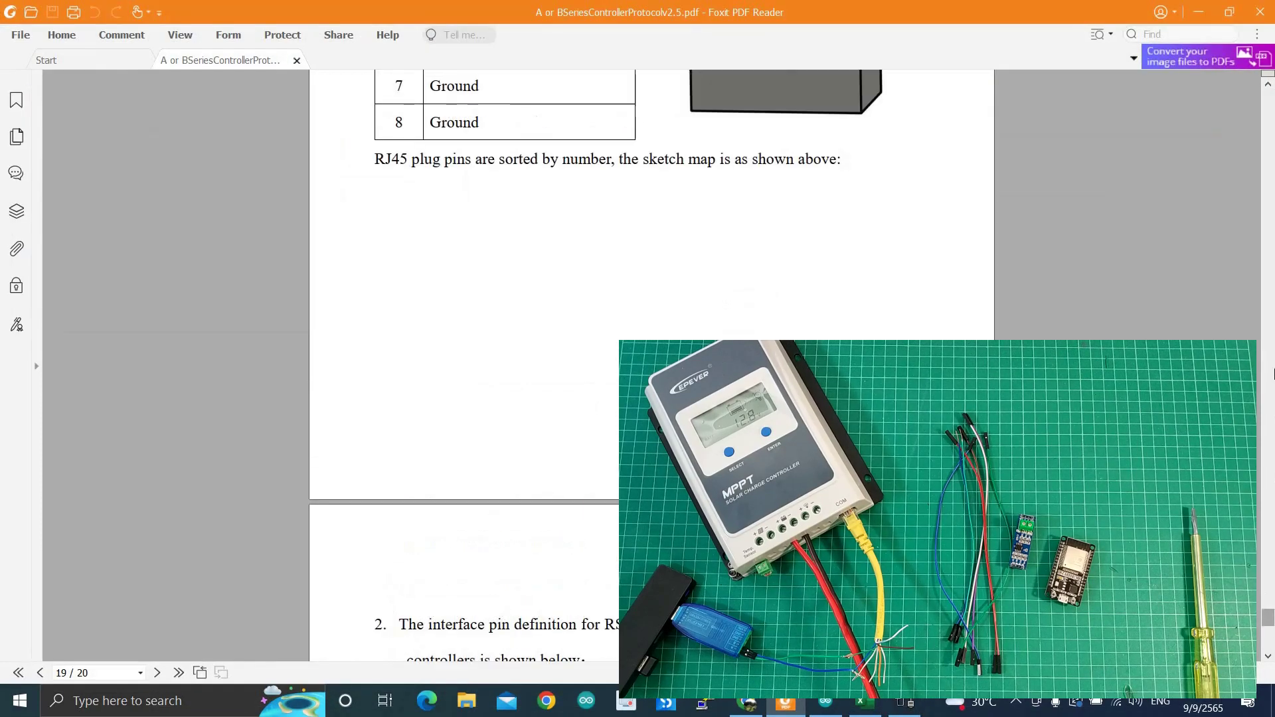
scroll(1145, 214, "up", 20)
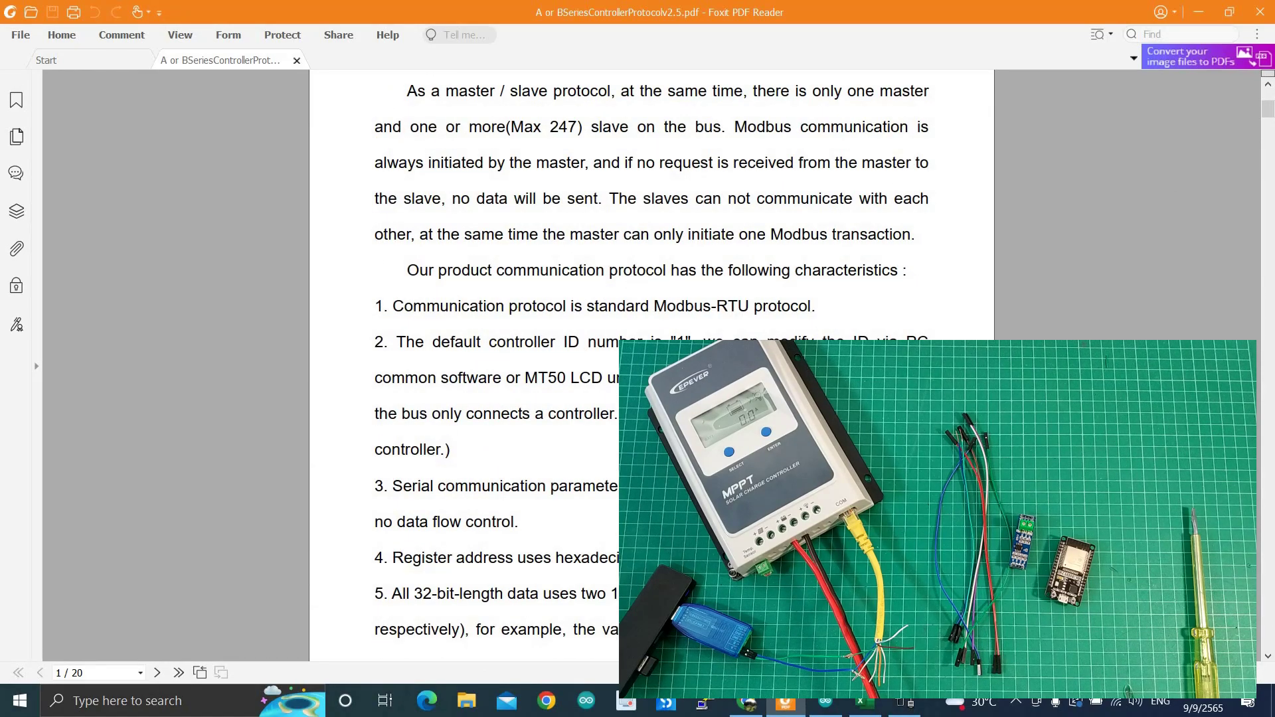
scroll(651, 358, "down", 3)
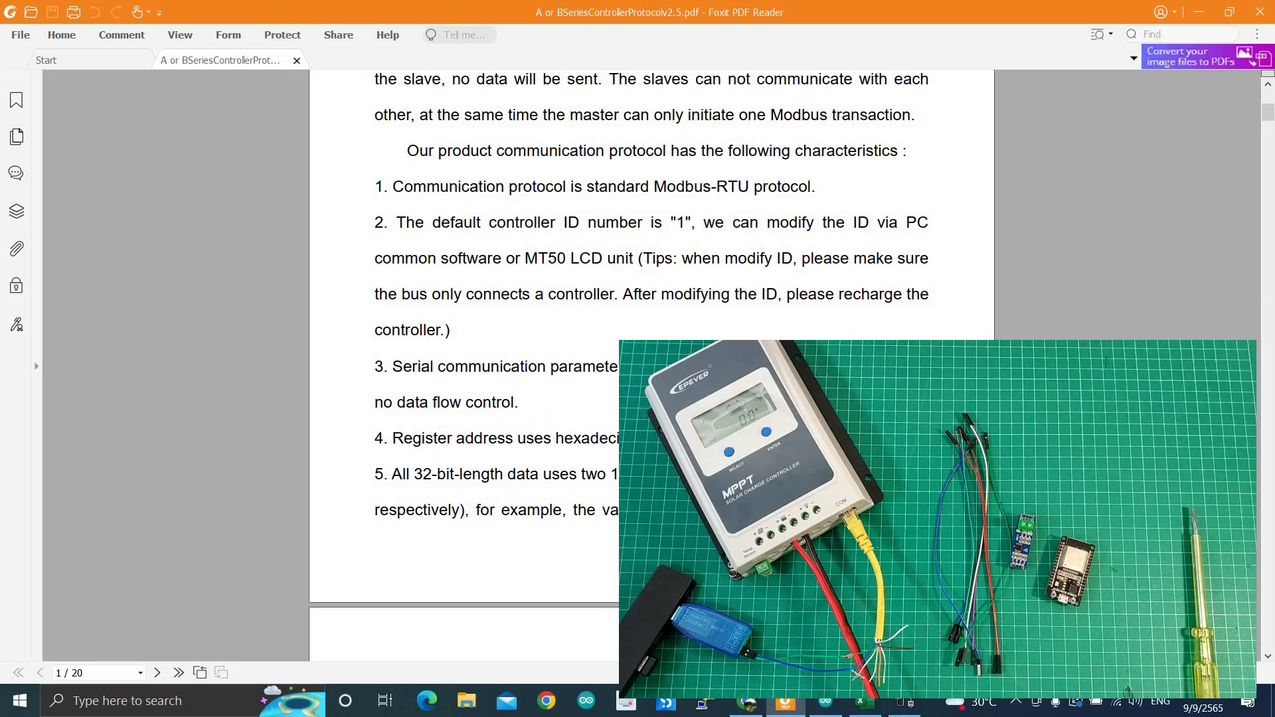
- Switch back to Modbus Poll, connect through the serial port with these settings, and open the Read/Write Definition
left_click(914, 708)
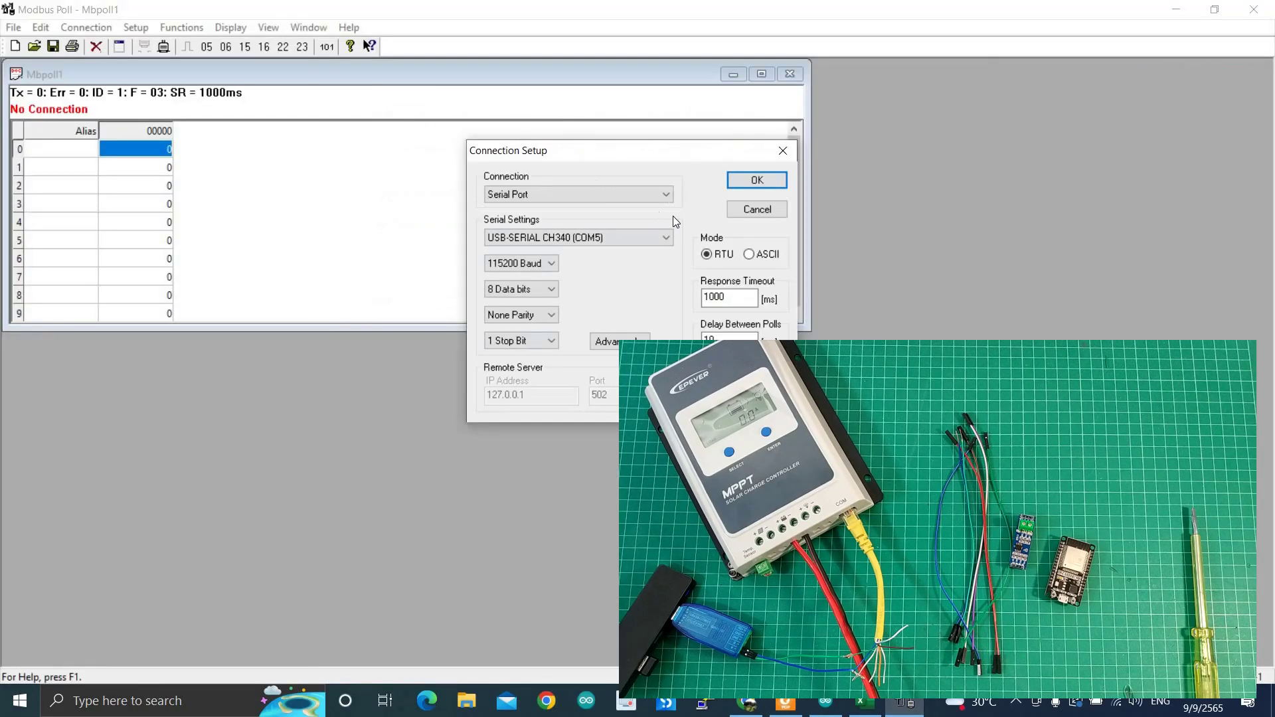
left_click(757, 181)
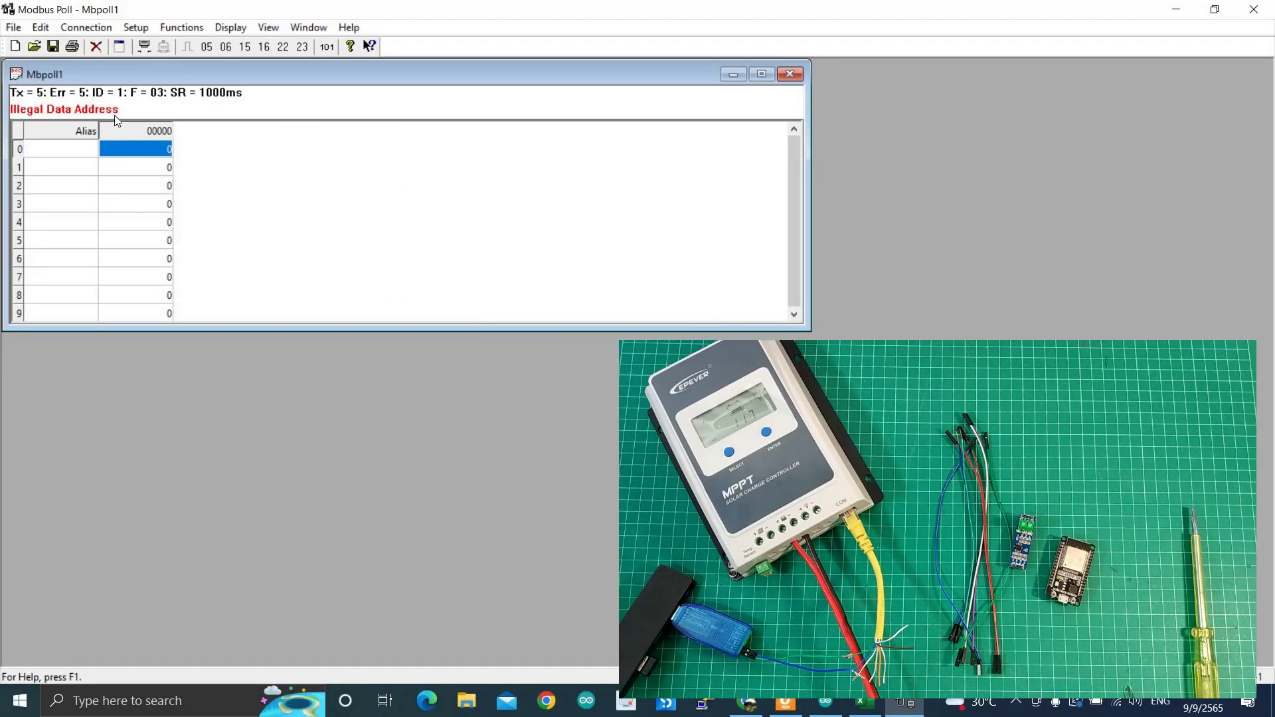
left_click(134, 28)
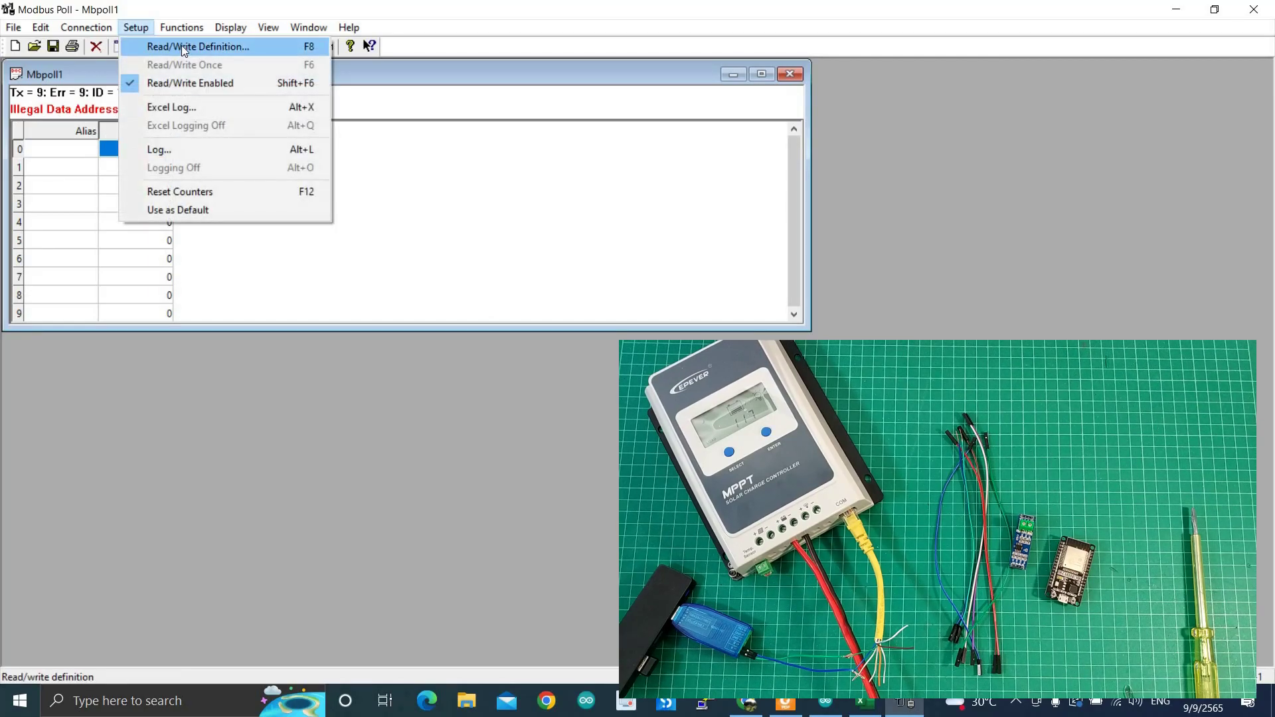
left_click(181, 45)
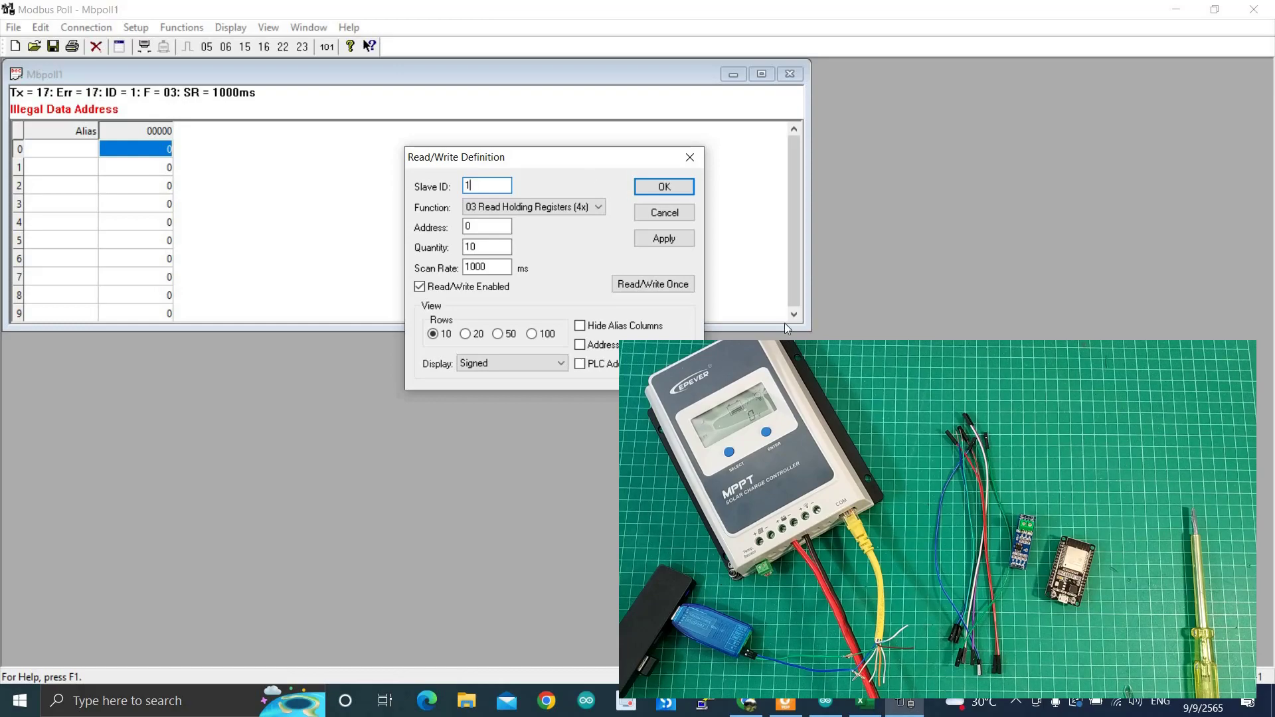
- Switch to the protocol PDF and look up the Battery SOC register's address and function code in the real-time data table
left_click(802, 699)
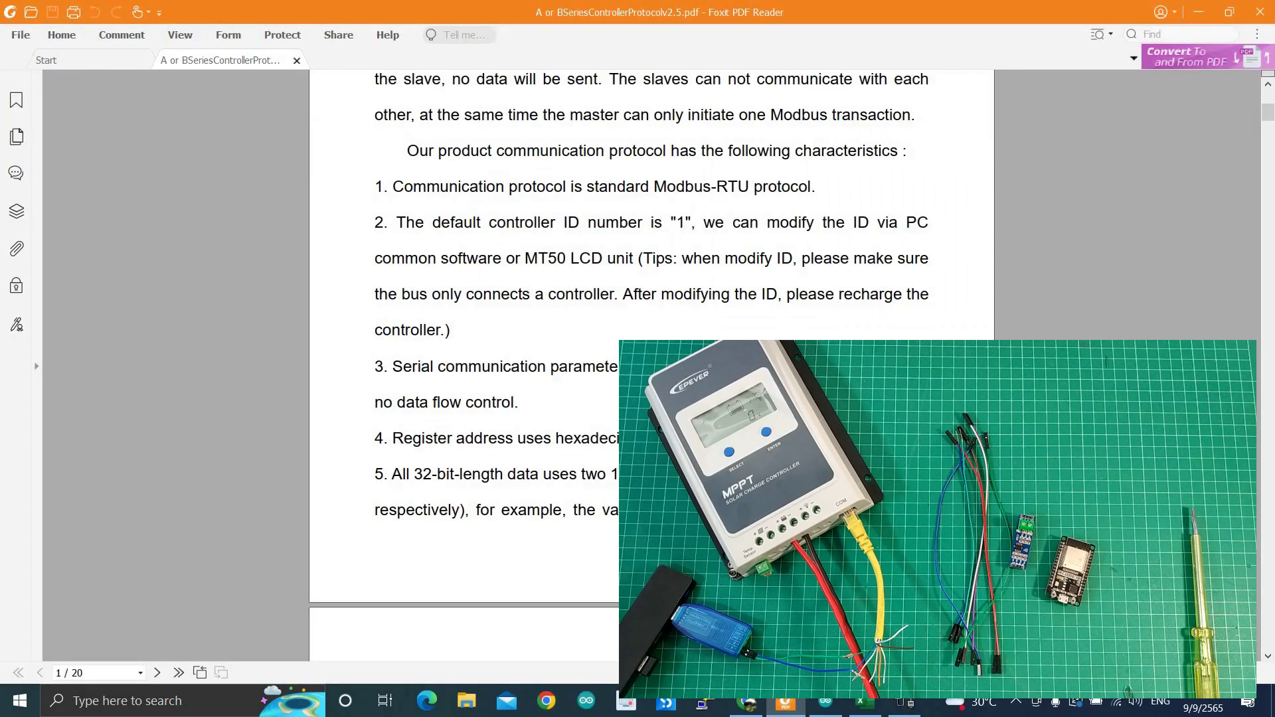
scroll(651, 366, "down", 8)
scroll(650, 365, "down", 10)
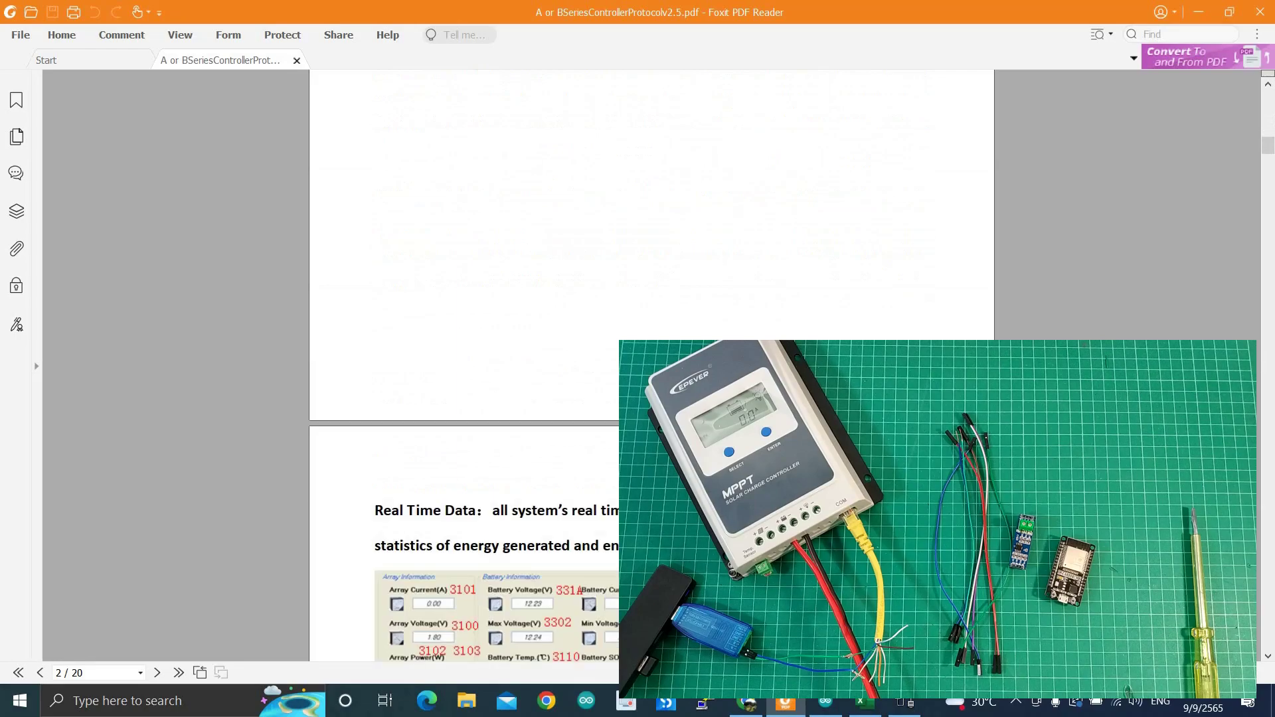
scroll(653, 265, "down", 3)
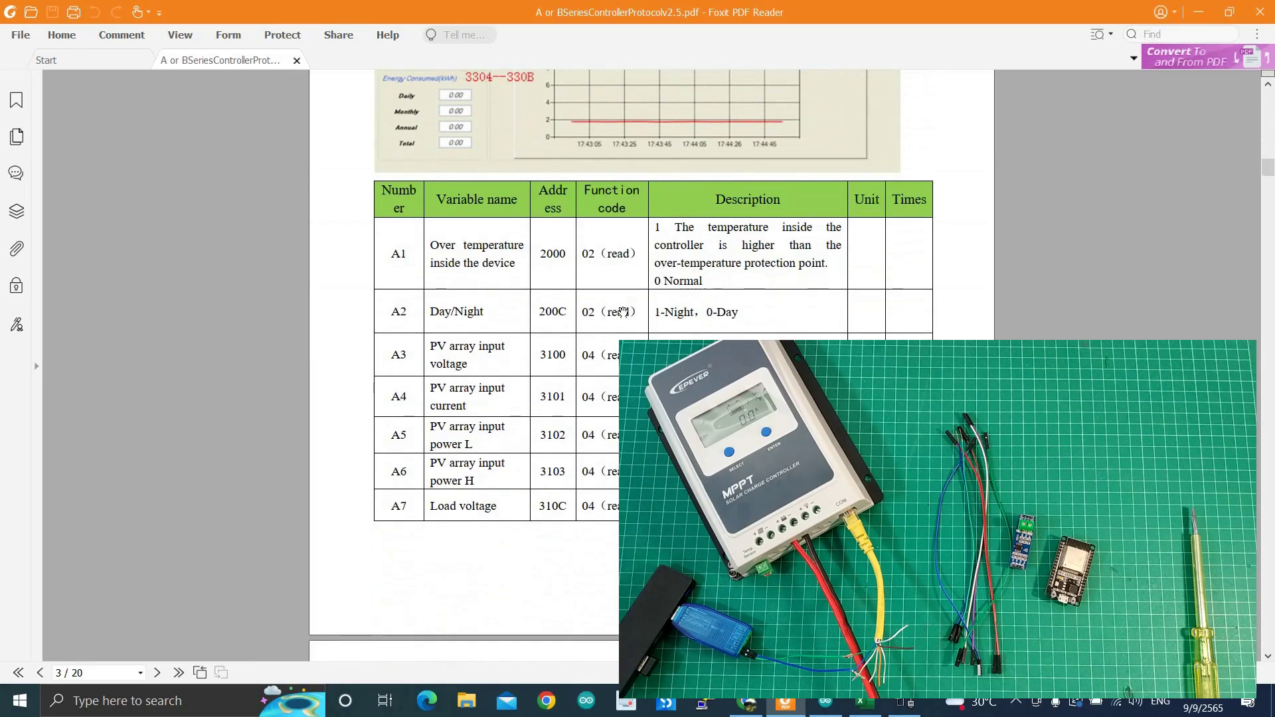
scroll(621, 365, "up", 1)
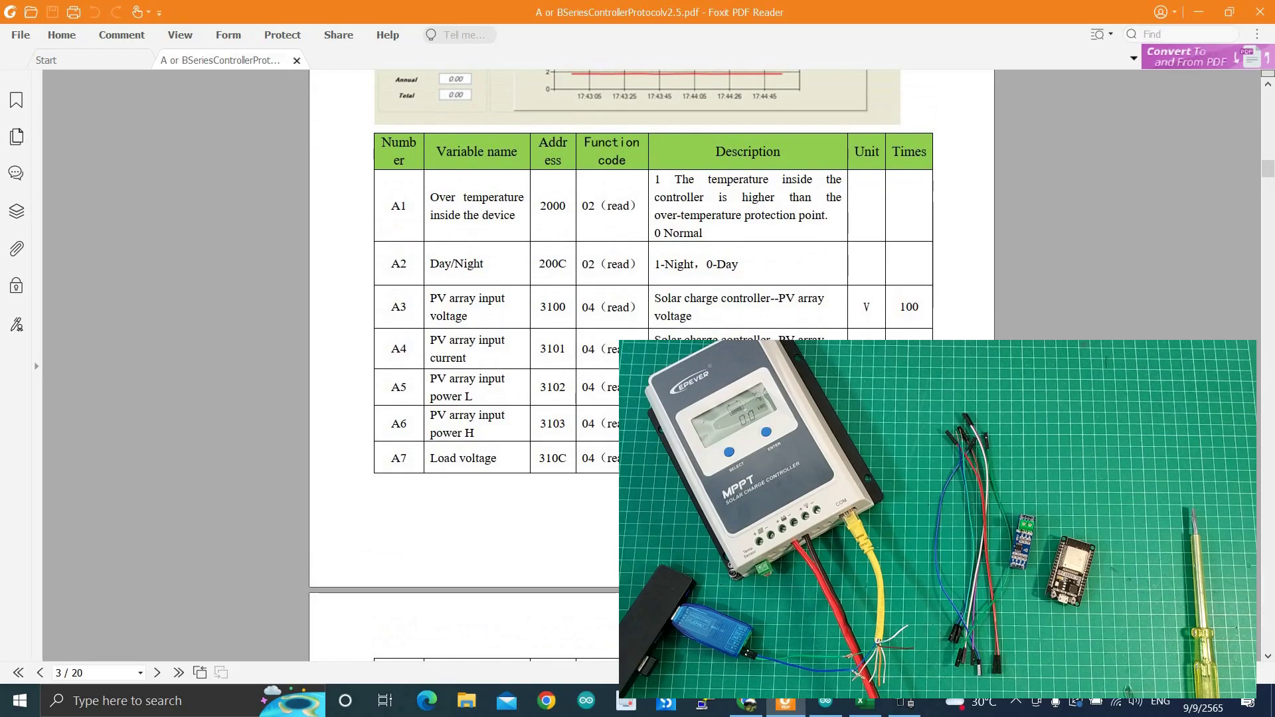
scroll(617, 474, "down", 1)
scroll(613, 472, "down", 3)
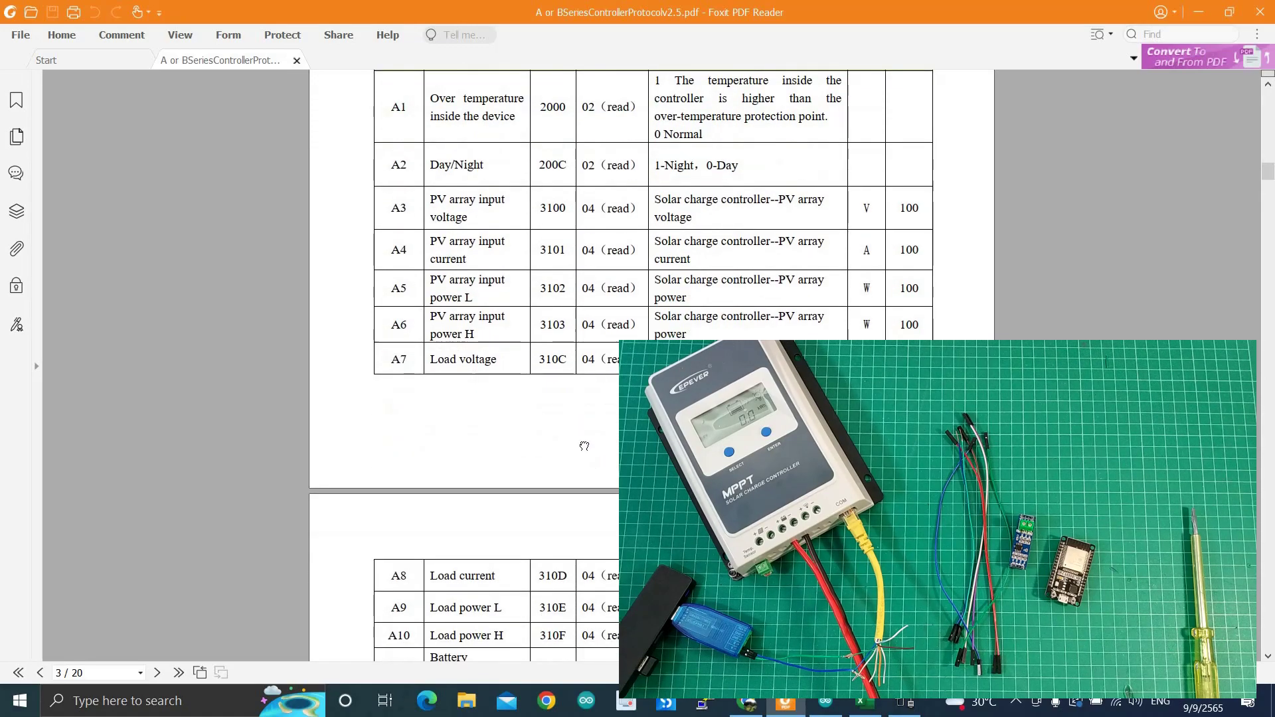
scroll(574, 459, "down", 2)
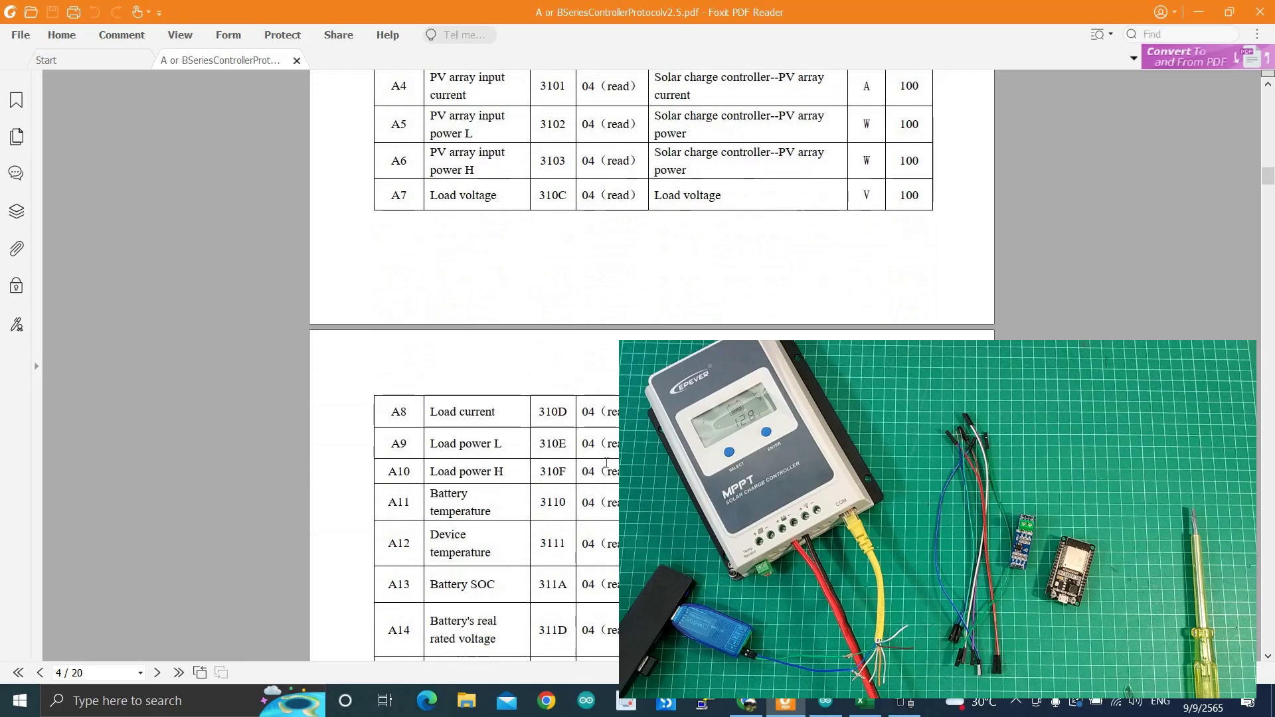
scroll(545, 491, "down", 1)
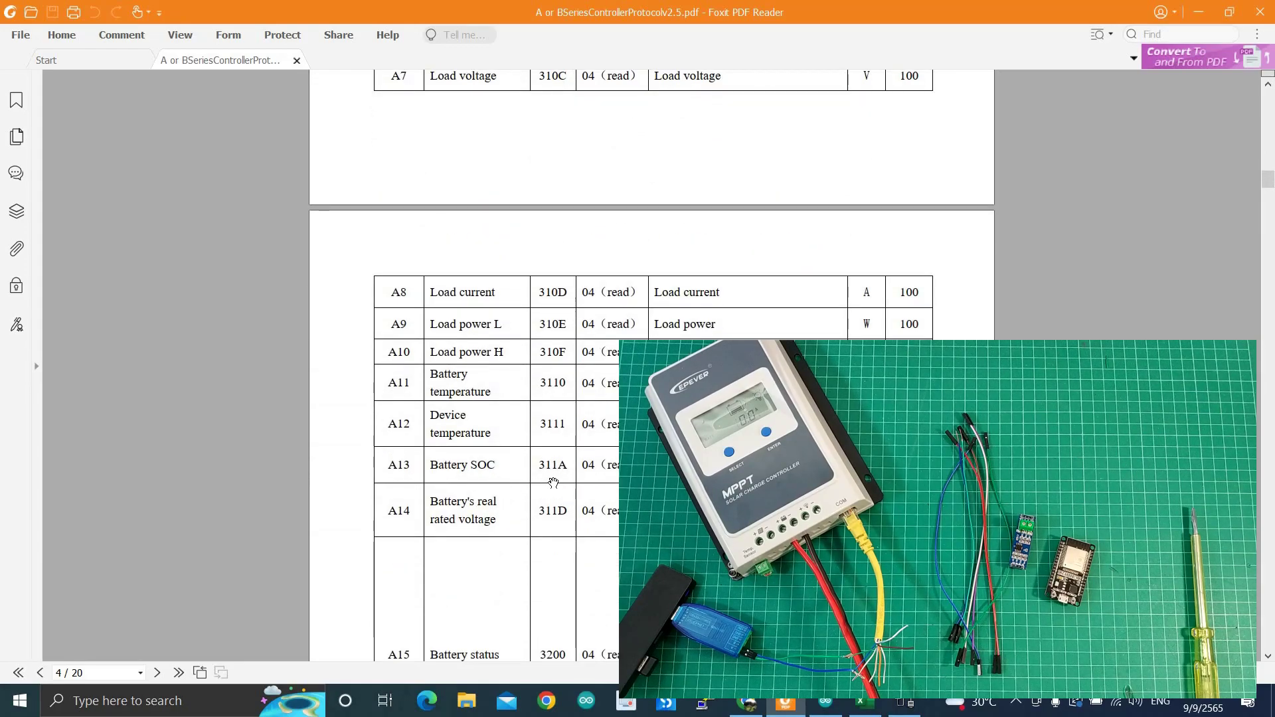
scroll(554, 483, "down", 1)
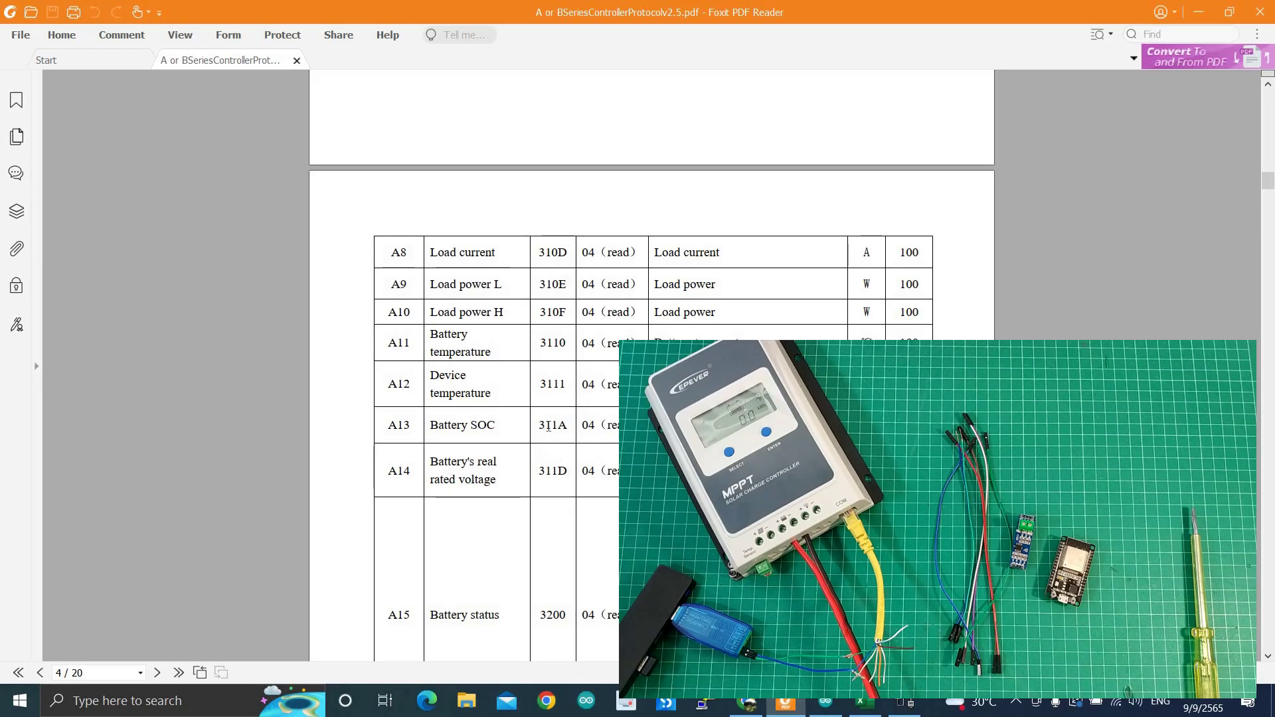
left_click_drag(538, 425, 565, 431)
- Switch to Modbus Poll and set the read function to 04 Read Input Registers (3x)
left_click(907, 704)
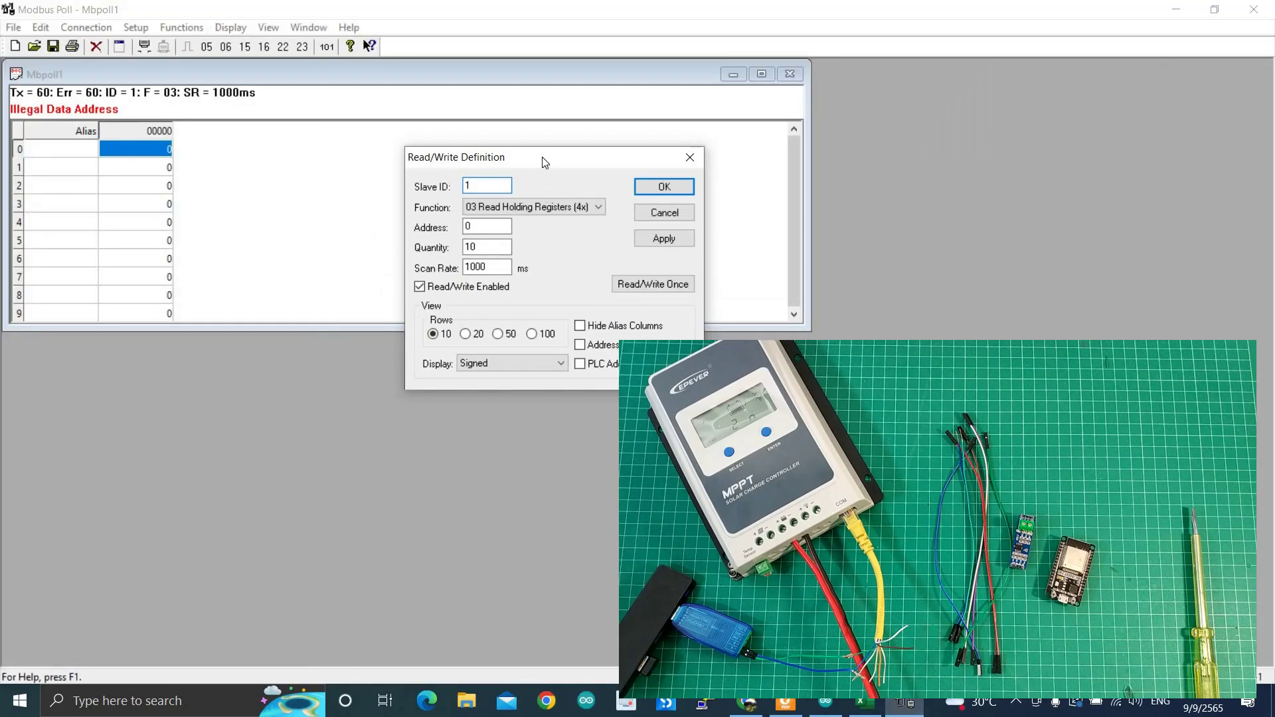
left_click_drag(541, 157, 456, 120)
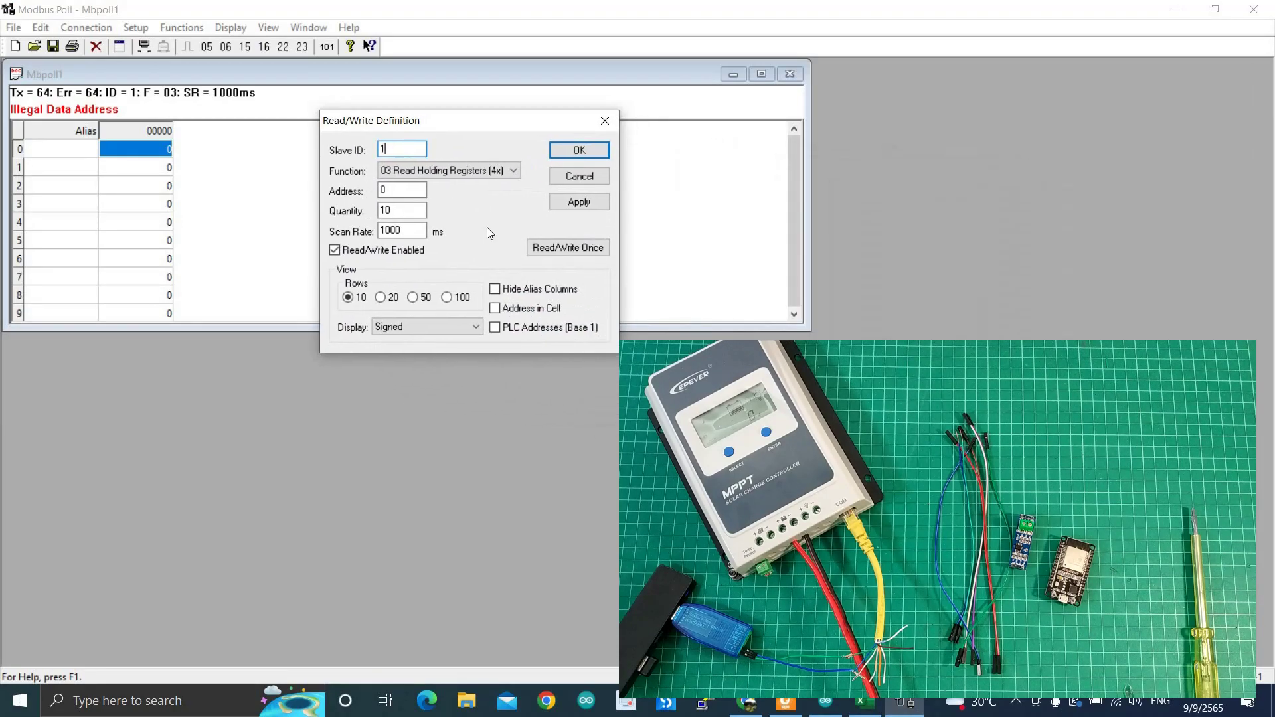
left_click(511, 170)
left_click(408, 223)
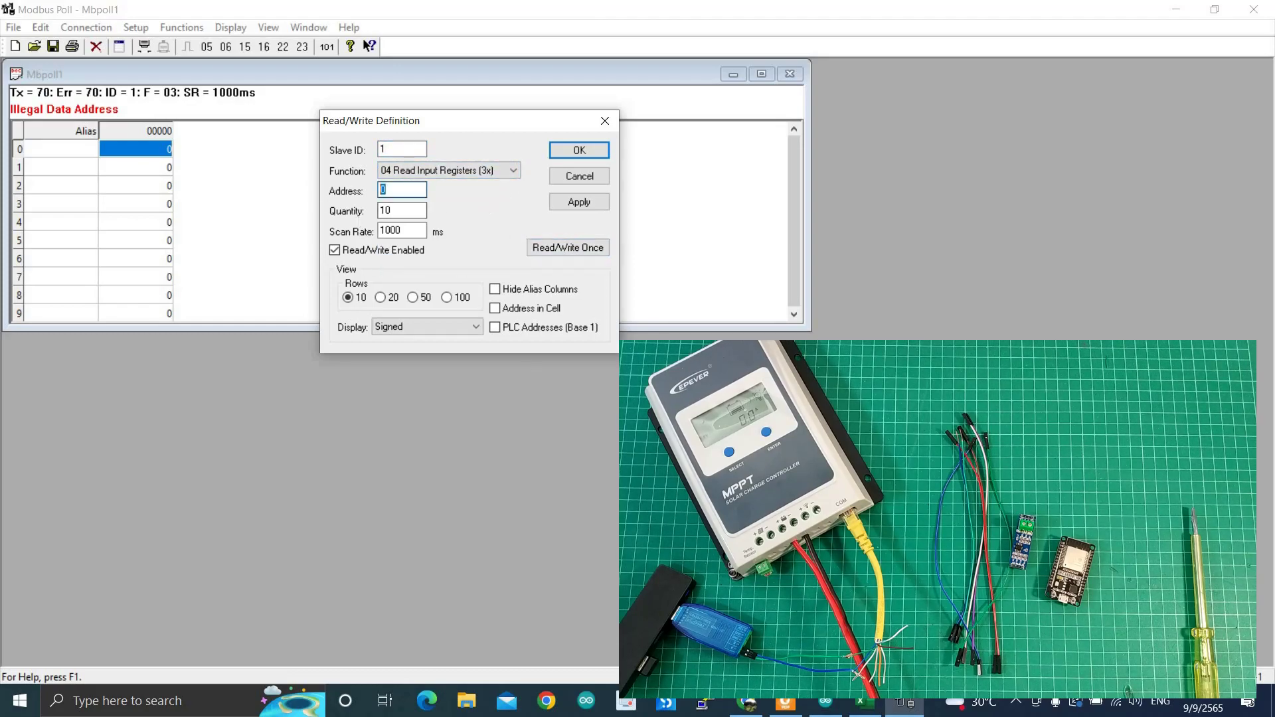
- Switch to the EPEVER register workbook in Excel, compare the hex and decimal address columns, and copy Batt SOC's decimal address 12570
key("shift+Tab")
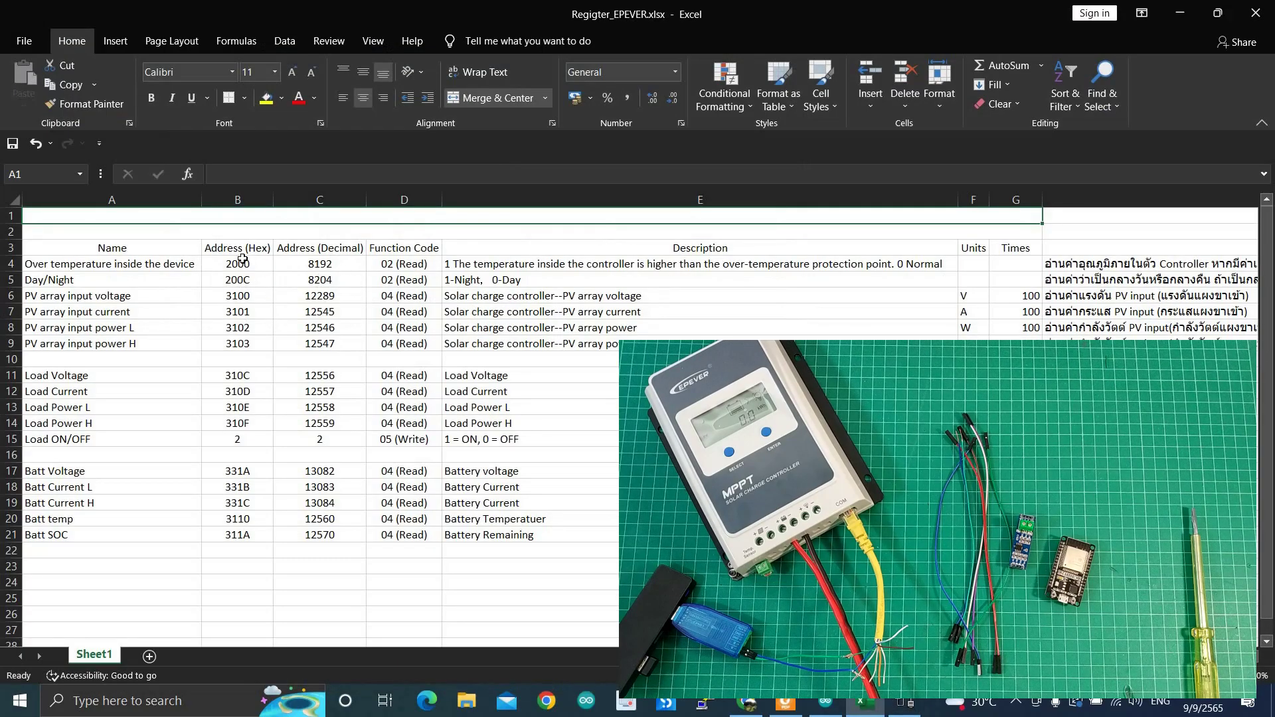
left_click(230, 201)
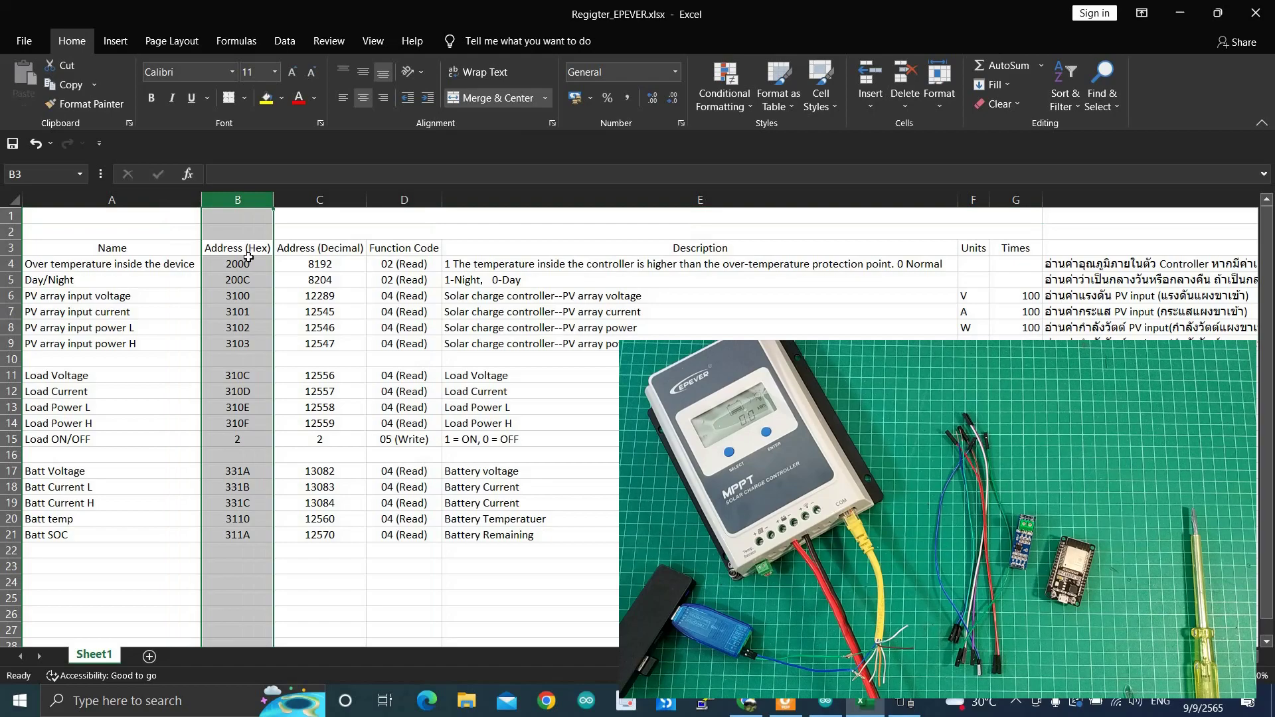
left_click(310, 194)
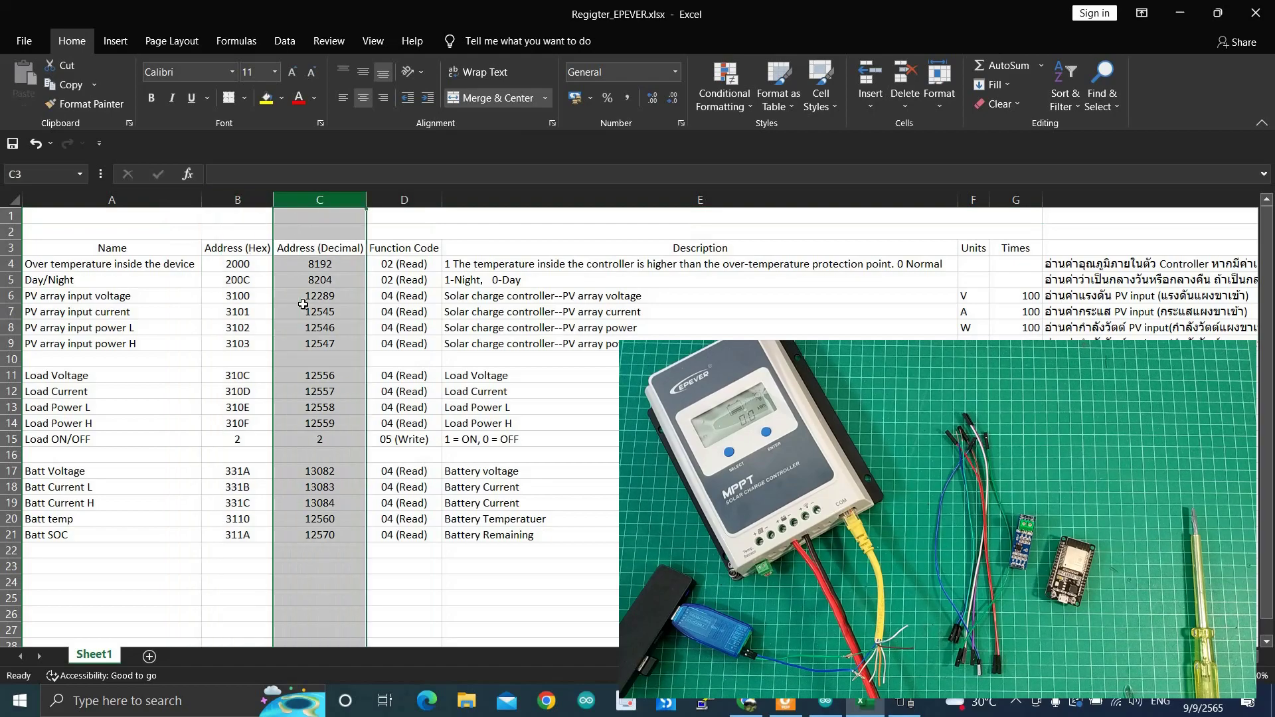
left_click(503, 358)
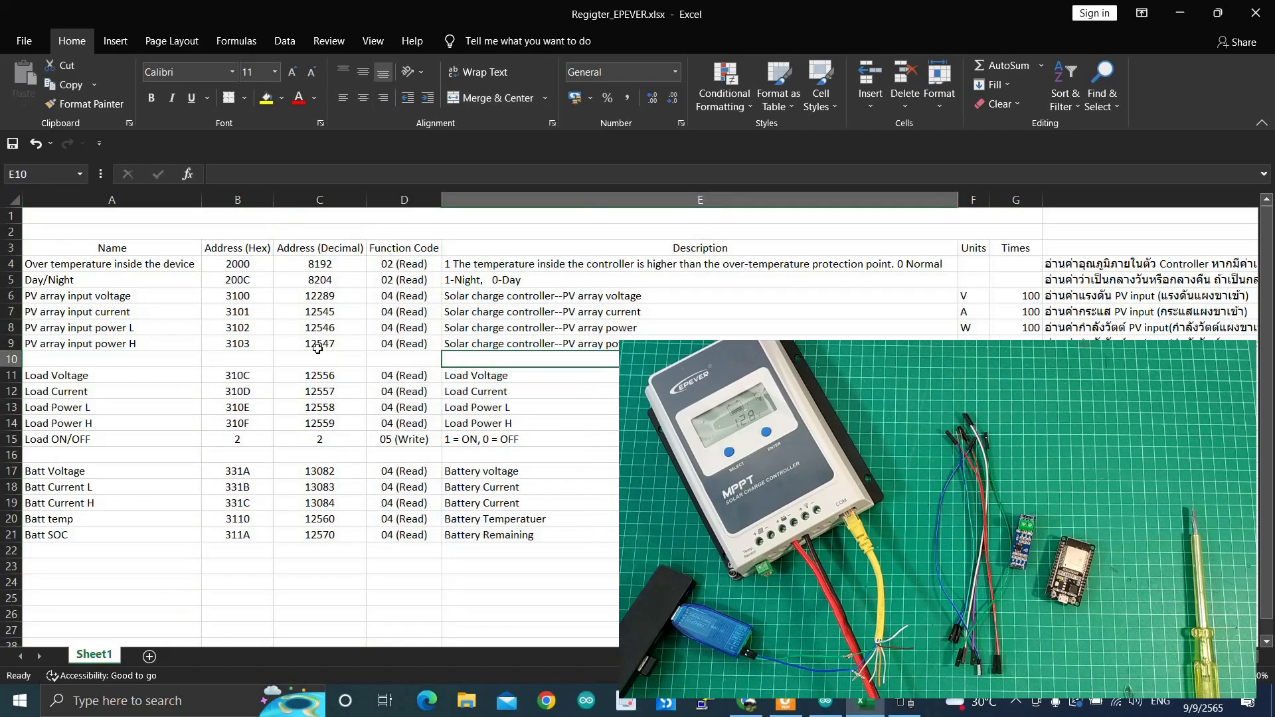
left_click(318, 350)
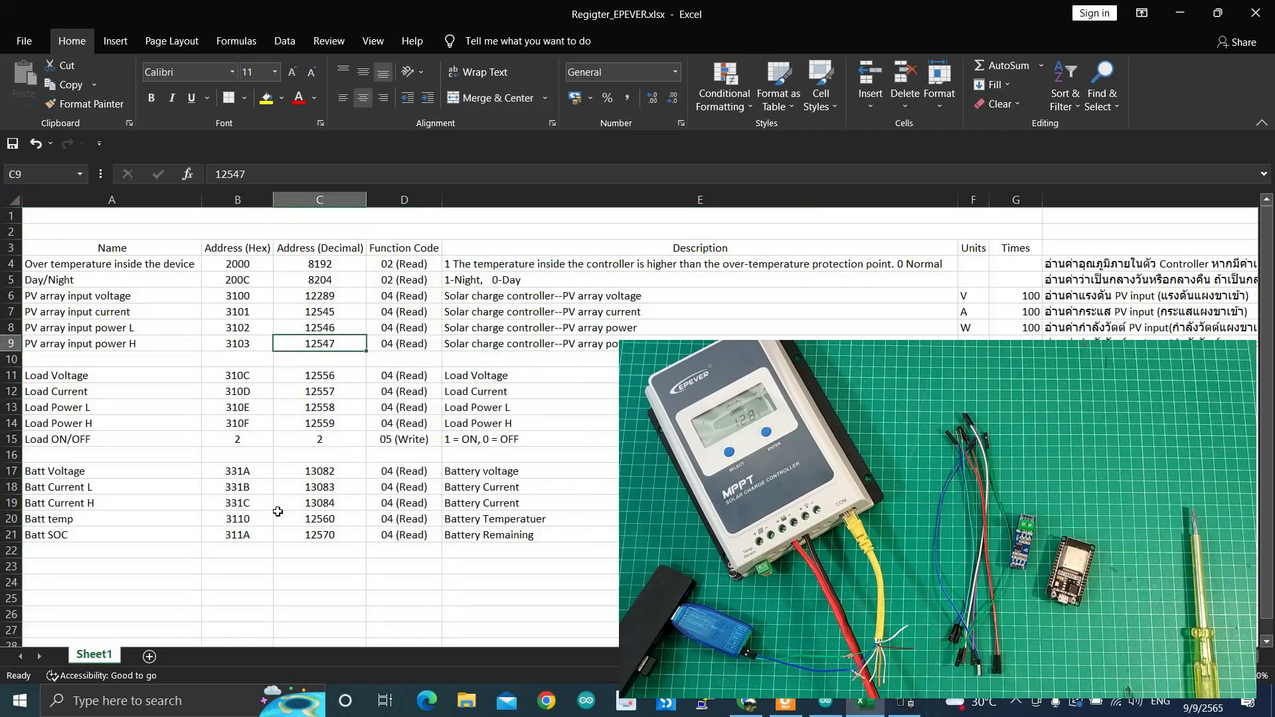
left_click(319, 537)
left_click(233, 536)
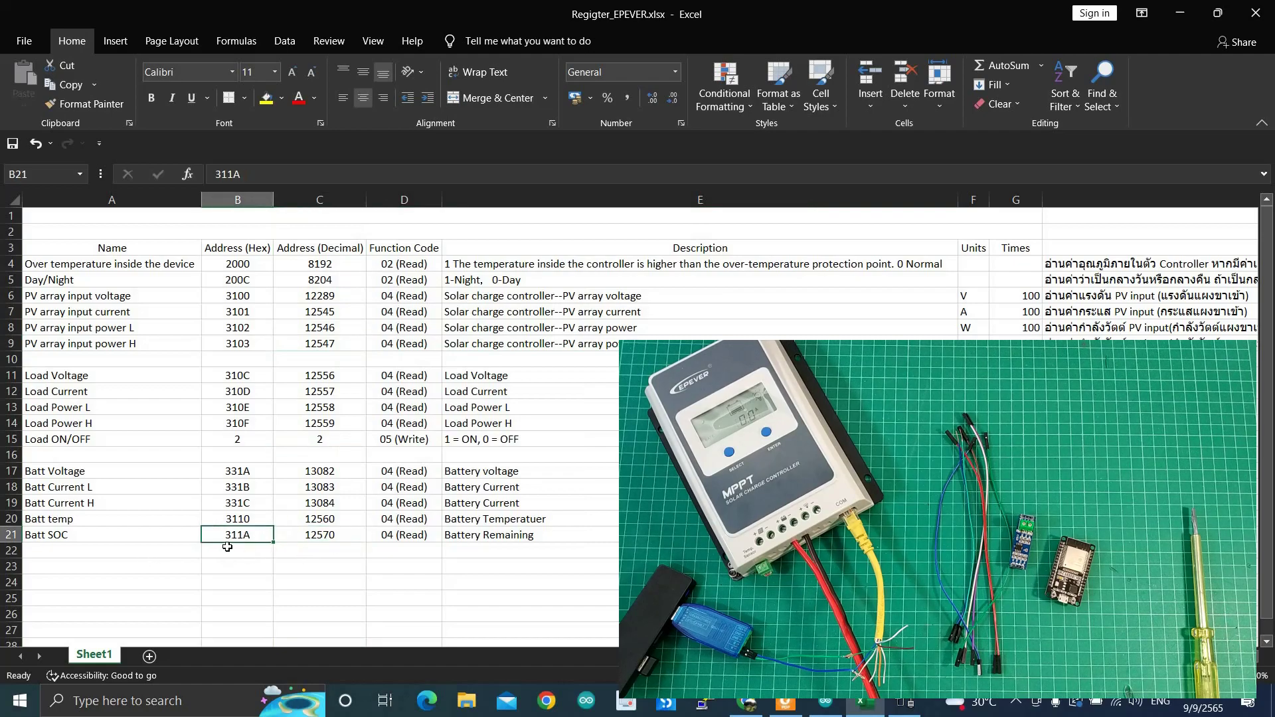
left_click(325, 537)
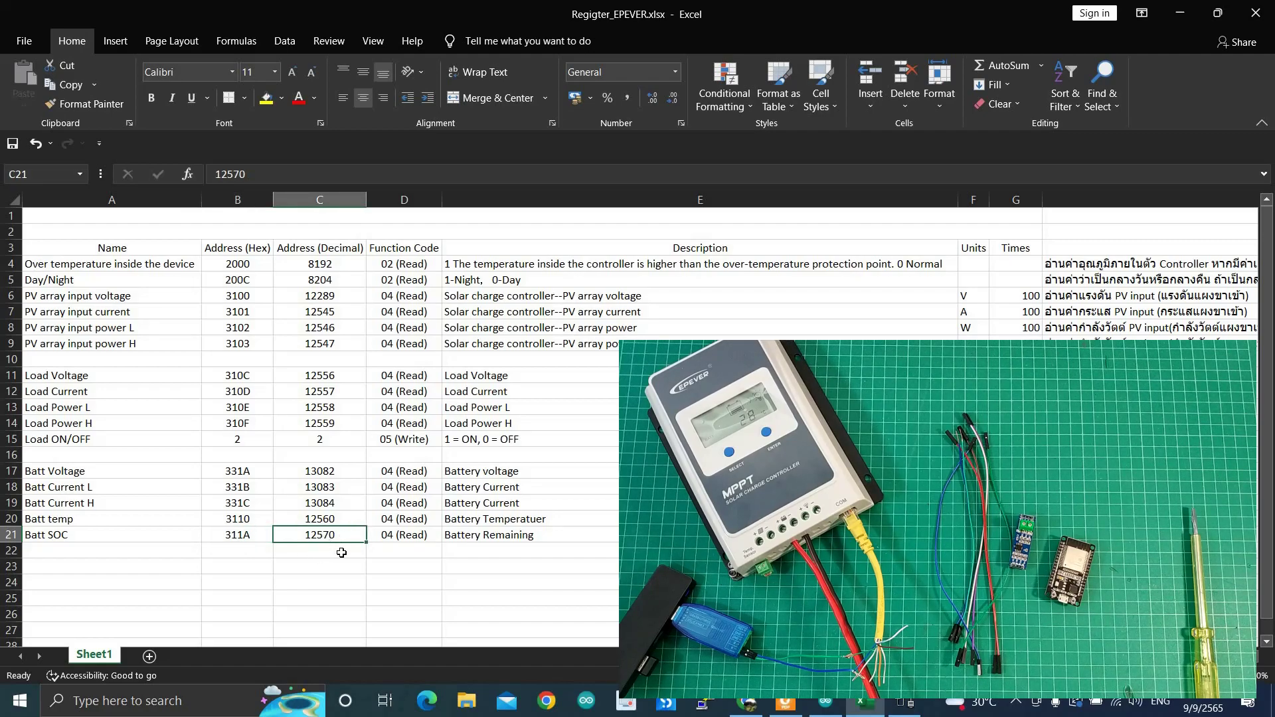
key("ctrl+c")
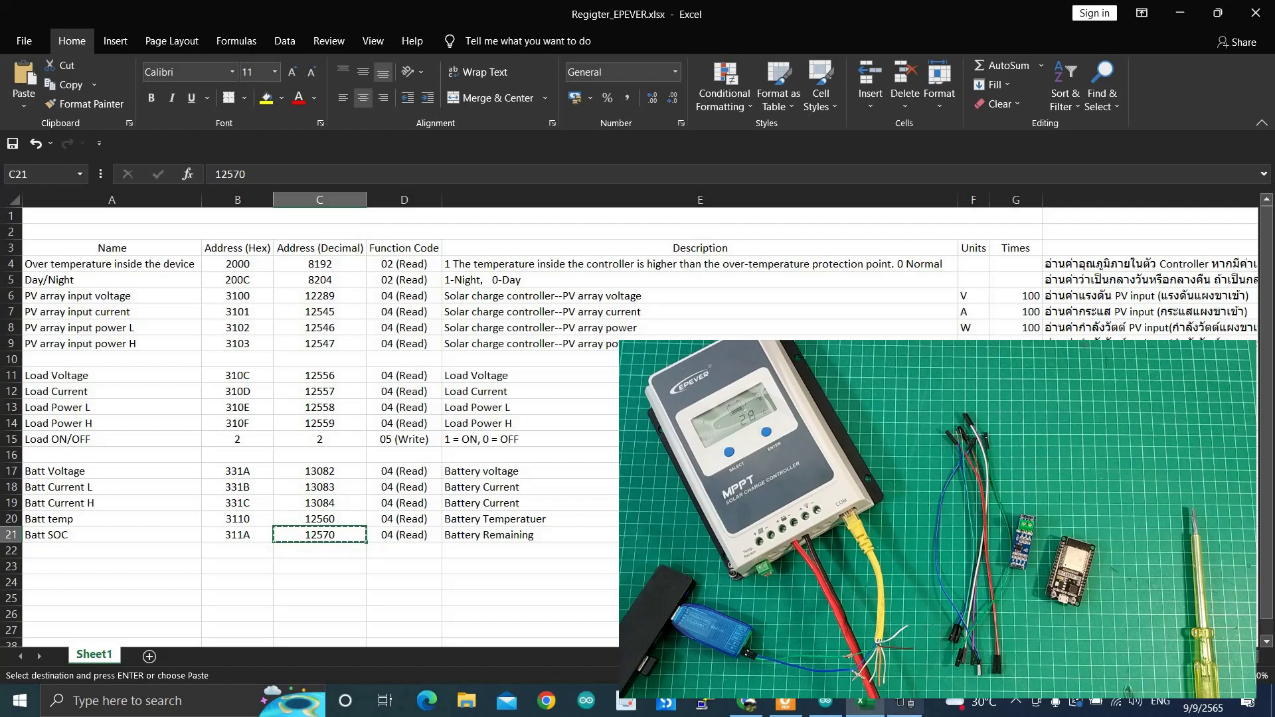
- Switch to Modbus Poll and apply a read definition with address 12570 and quantity 2, keeping the register grid in view
left_click(905, 703)
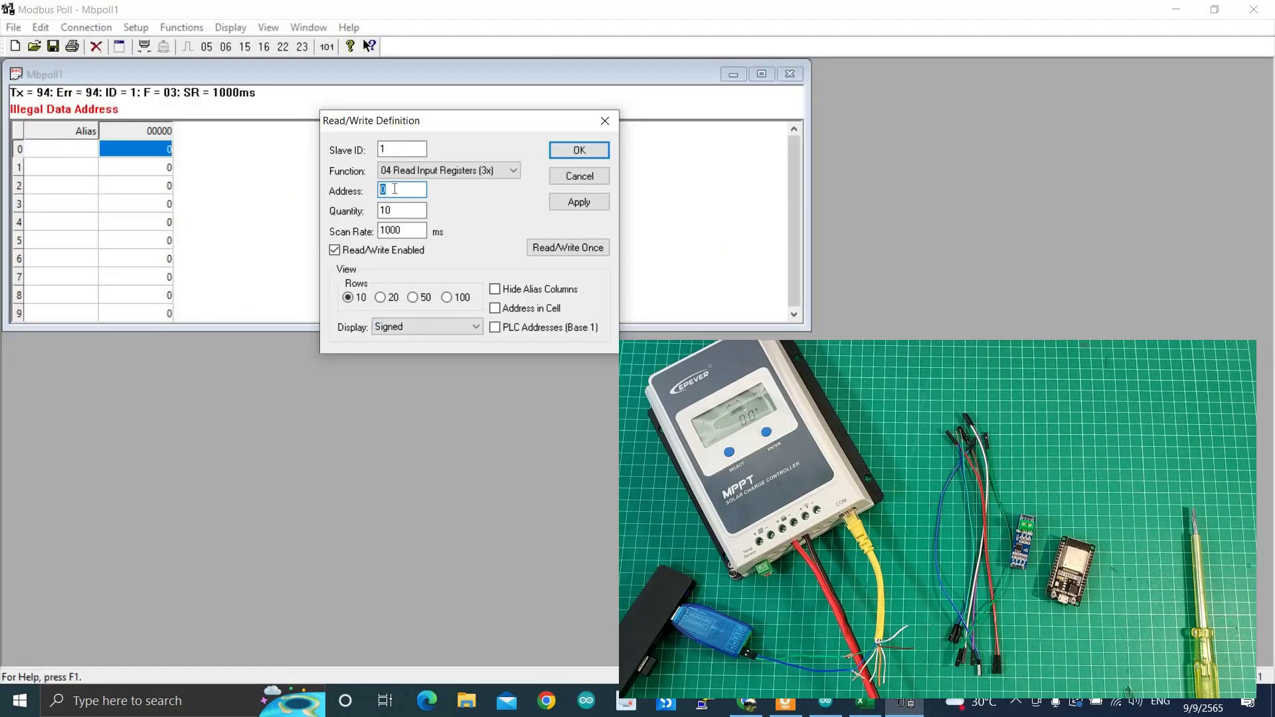
key("ctrl+v")
key("Tab")
type("2")
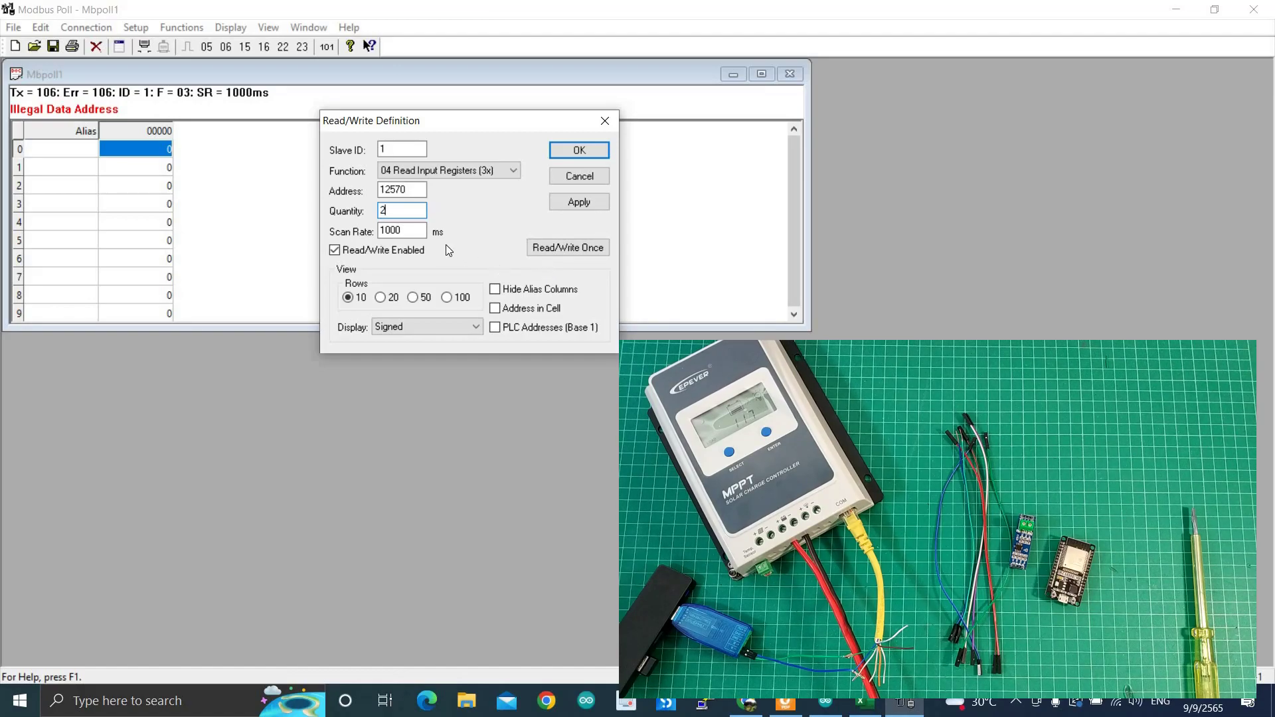
left_click(581, 201)
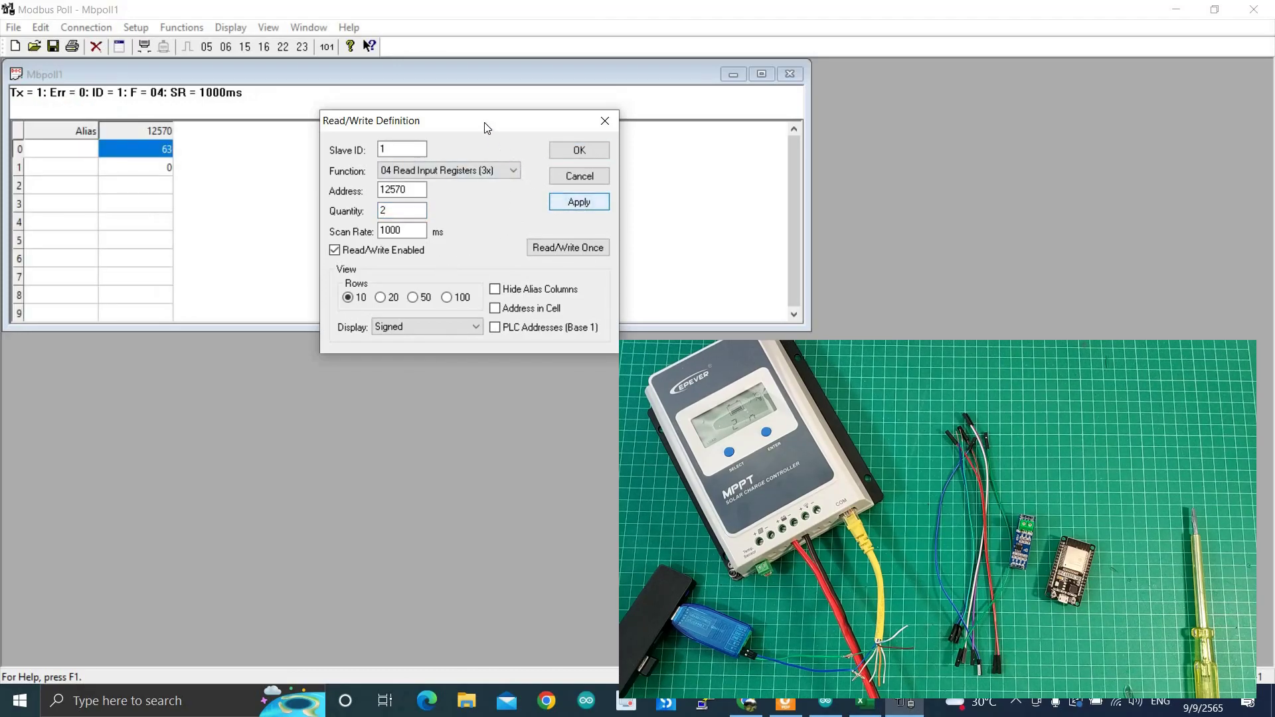
left_click_drag(432, 120, 569, 187)
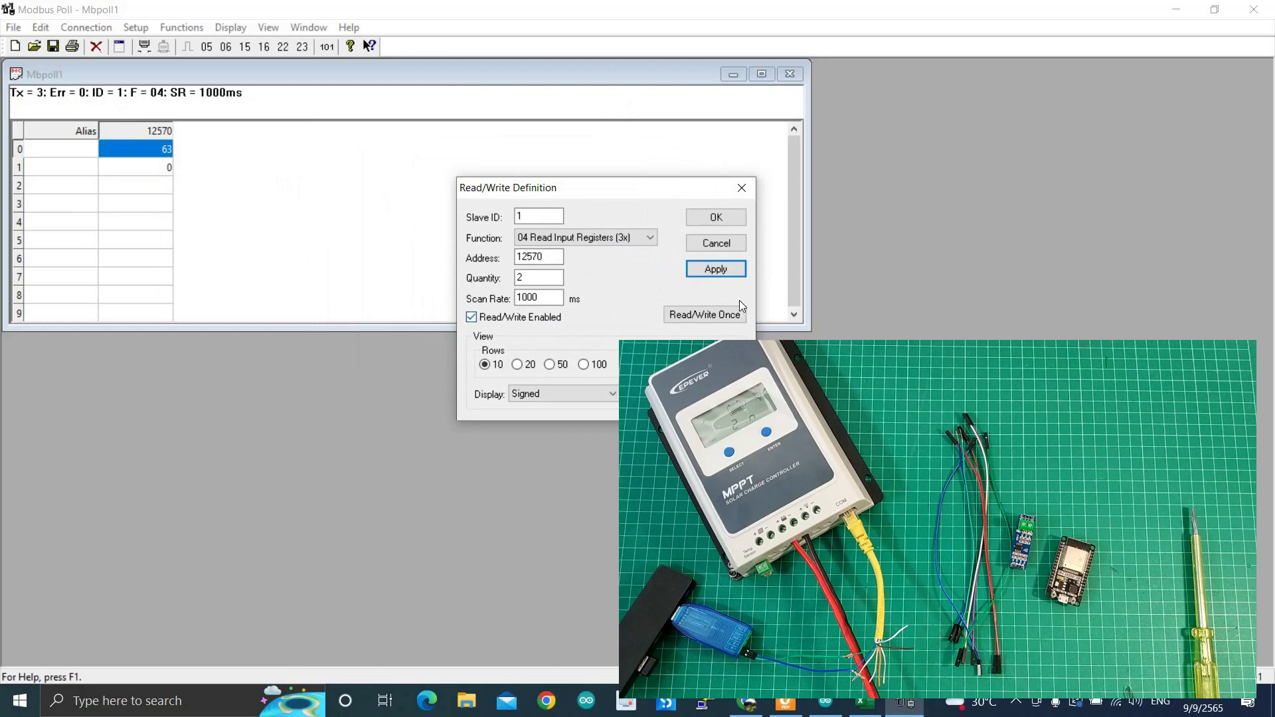
left_click(129, 169)
- Switch to the protocol PDF and review the PV array, load and battery registers around Battery SOC
left_click(790, 705)
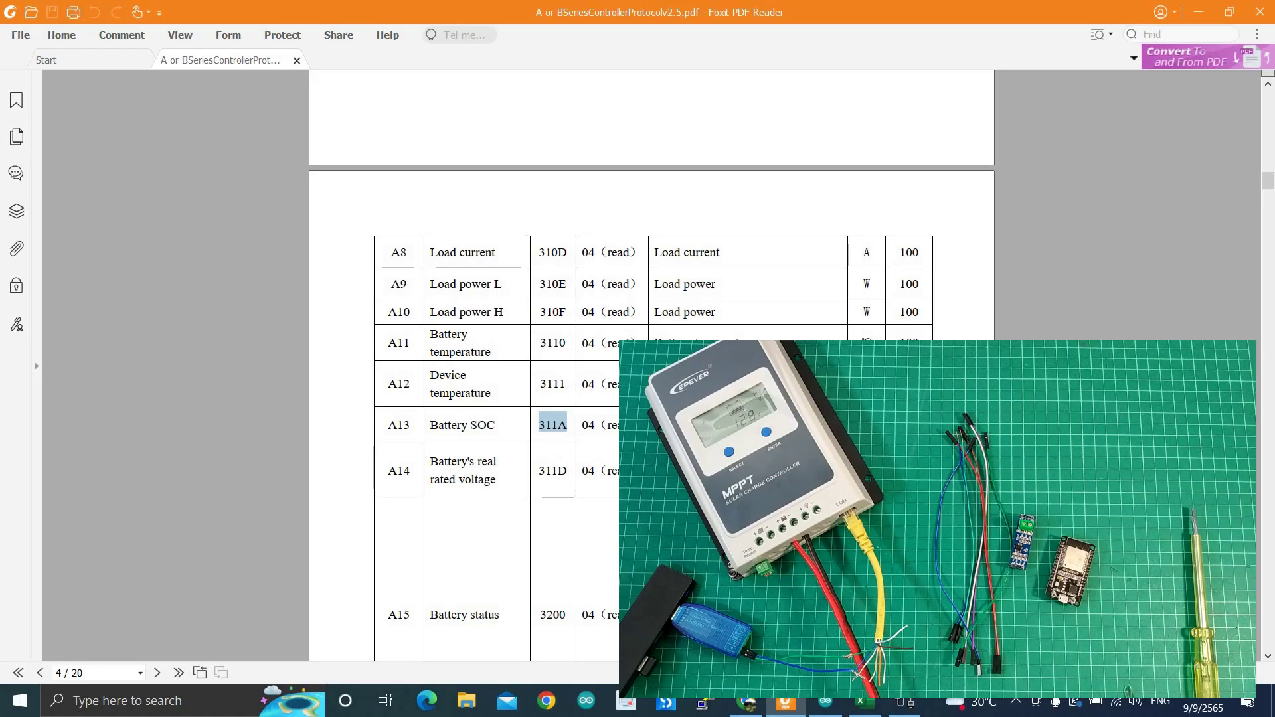
key("Escape")
scroll(586, 480, "down", 3)
scroll(531, 405, "up", 10)
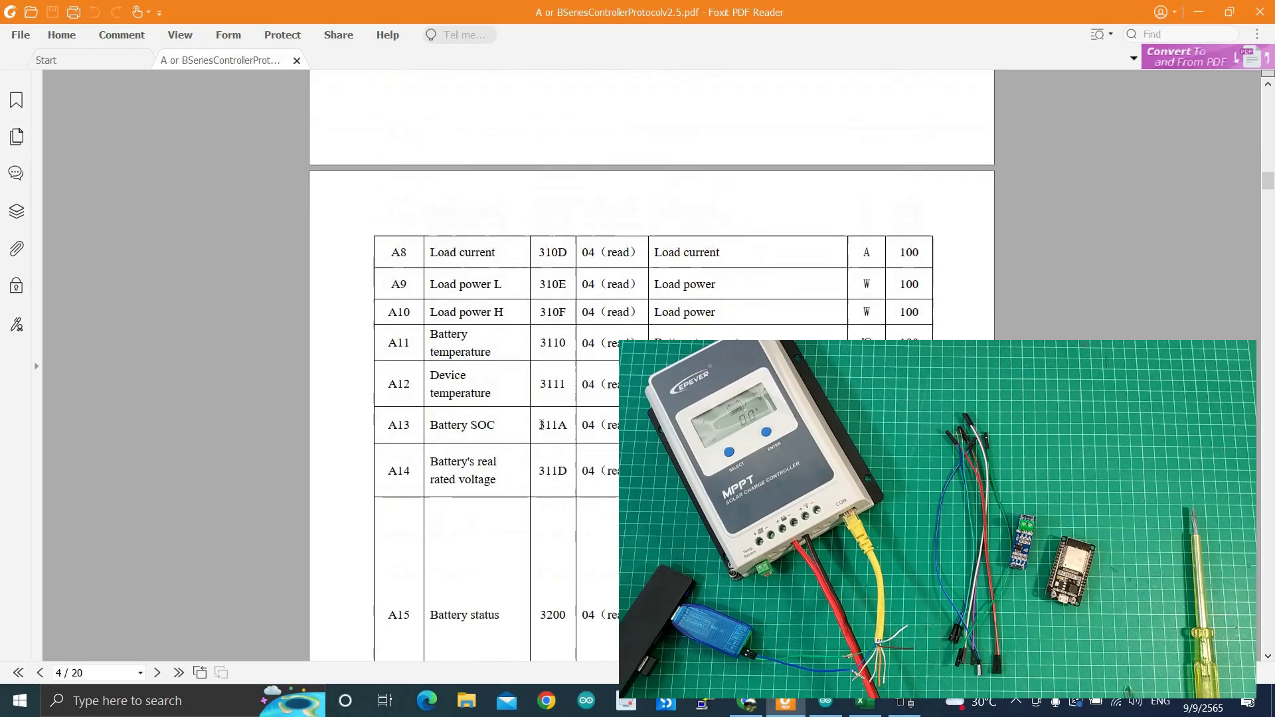
scroll(616, 423, "up", 1)
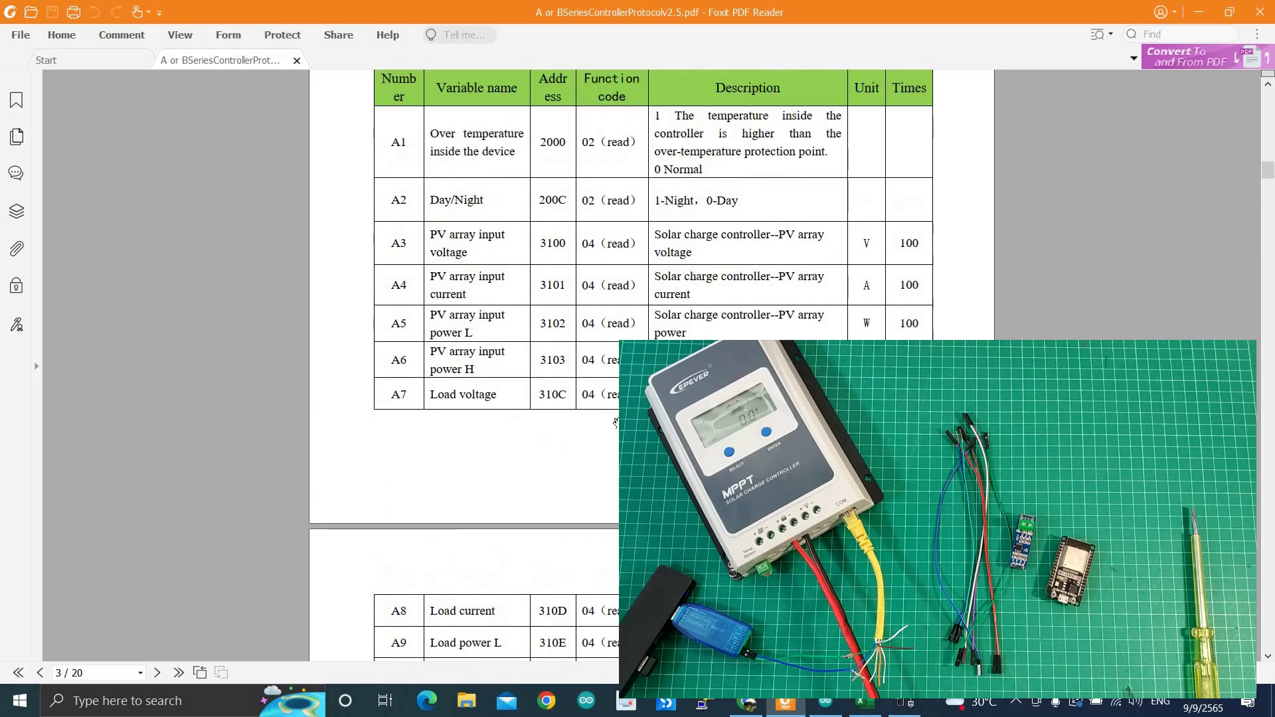
scroll(605, 427, "up", 1)
scroll(545, 445, "down", 3)
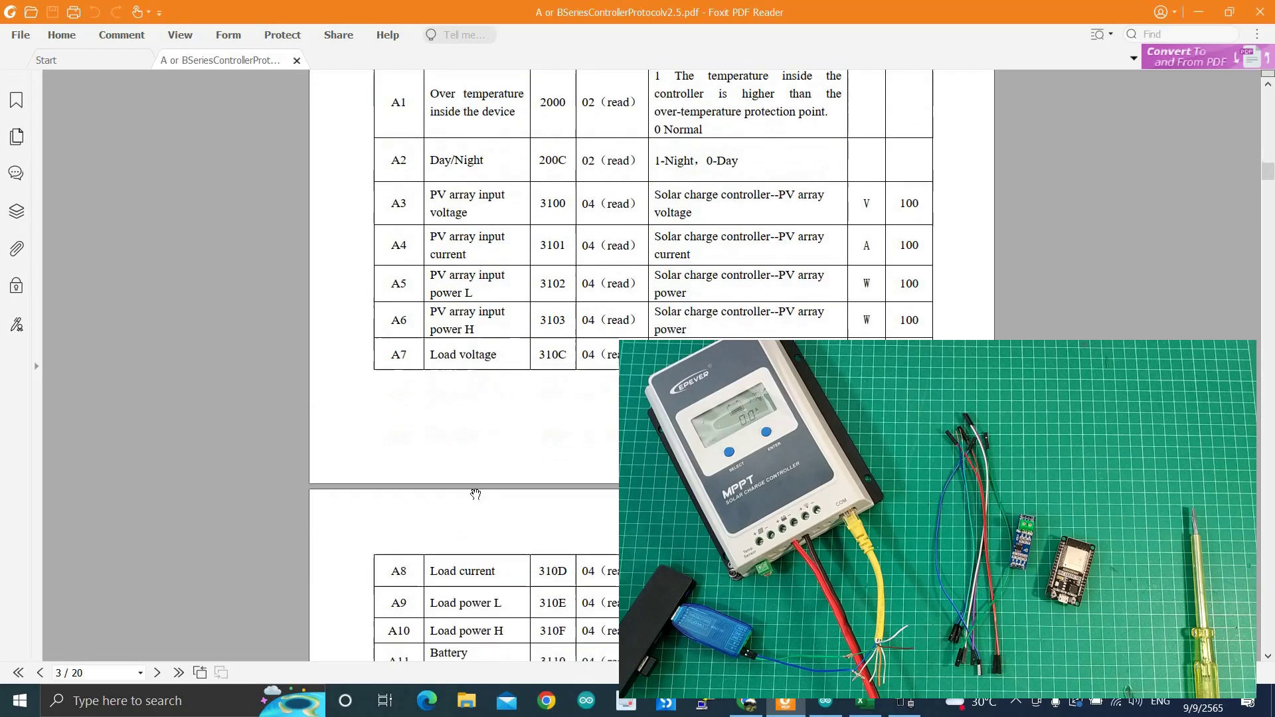
- Browse the protocol PDF's registers through the battery voltage and current entries, and look up Batt Voltage's hex address in the Excel register workbook
scroll(502, 492, "down", 2)
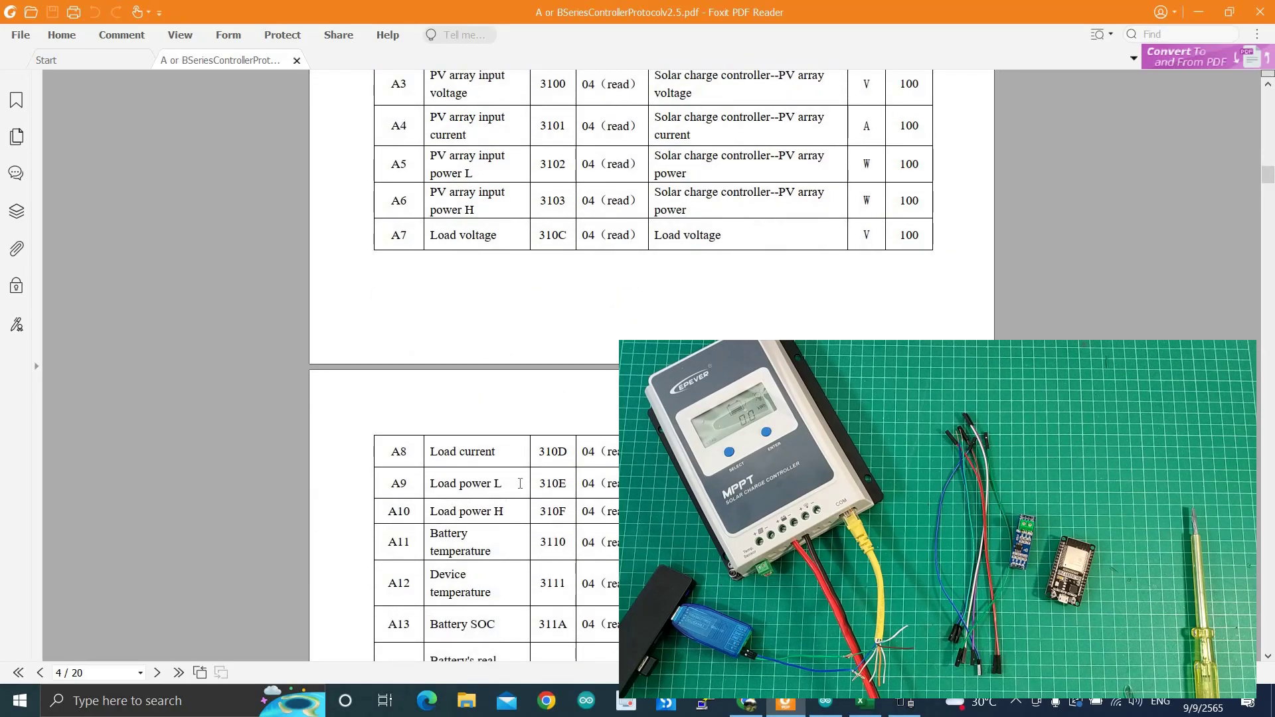
scroll(544, 492, "down", 9)
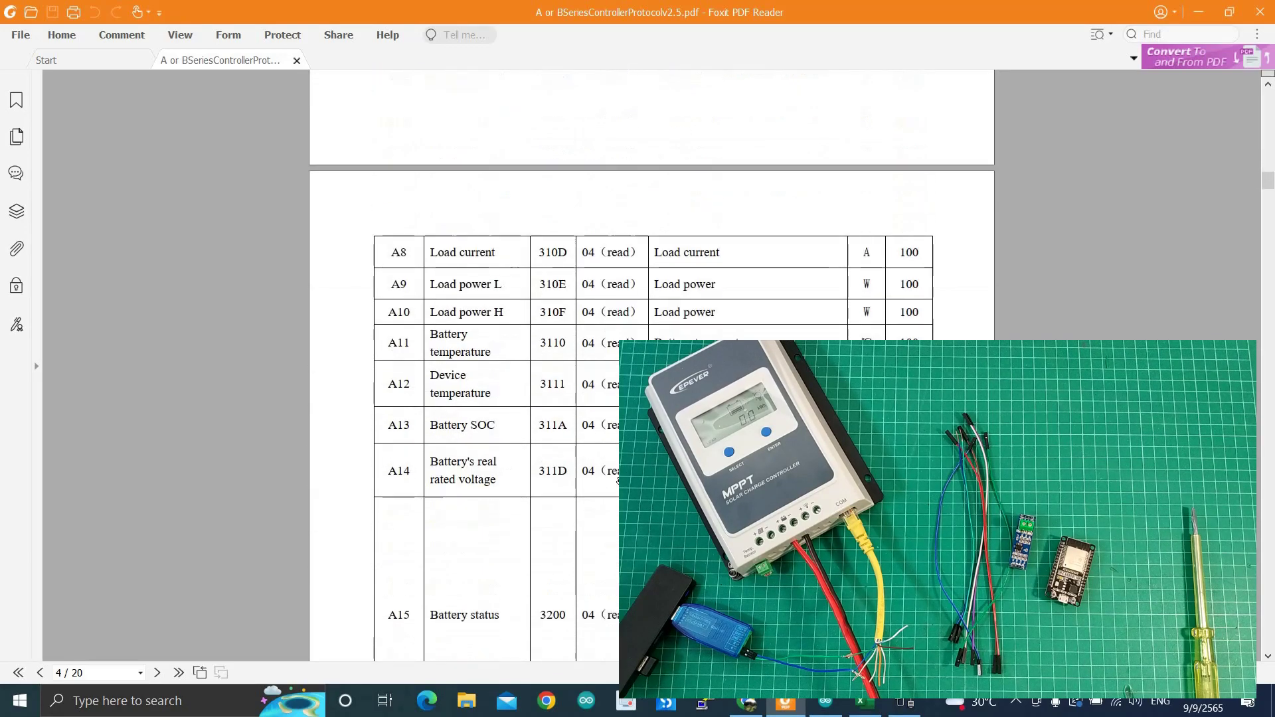
scroll(547, 485, "down", 20)
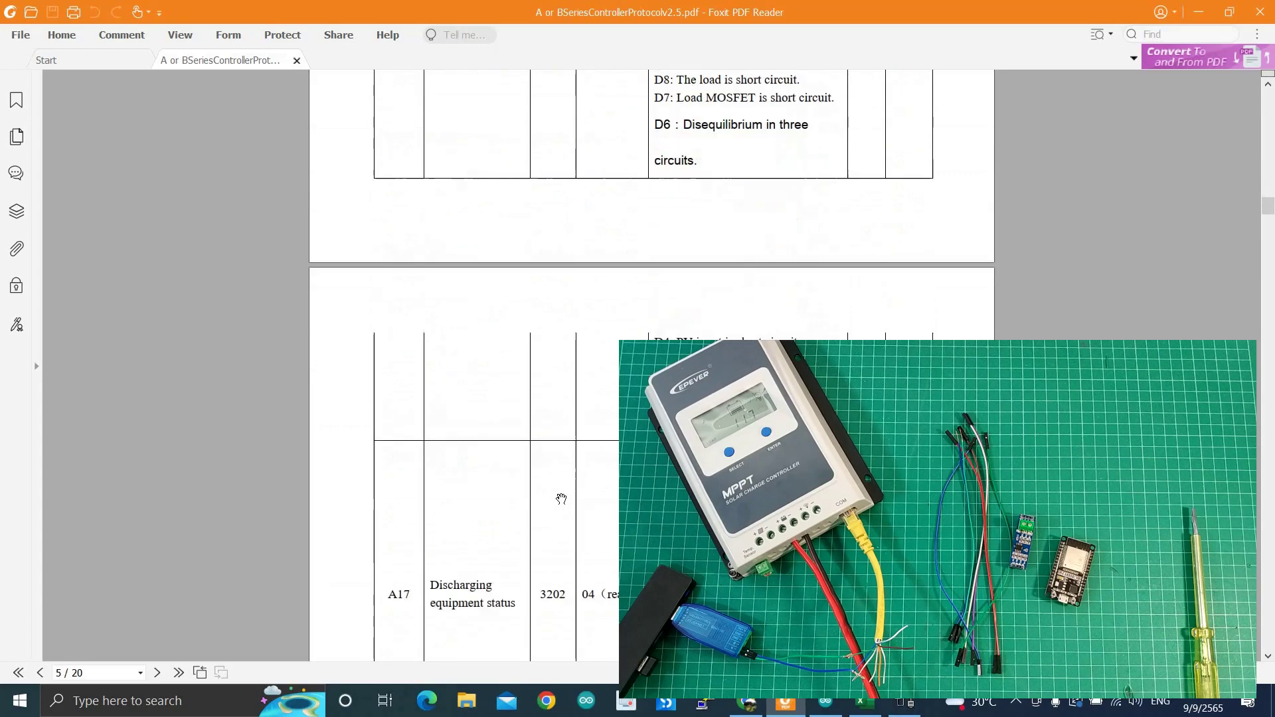
scroll(566, 497, "down", 16)
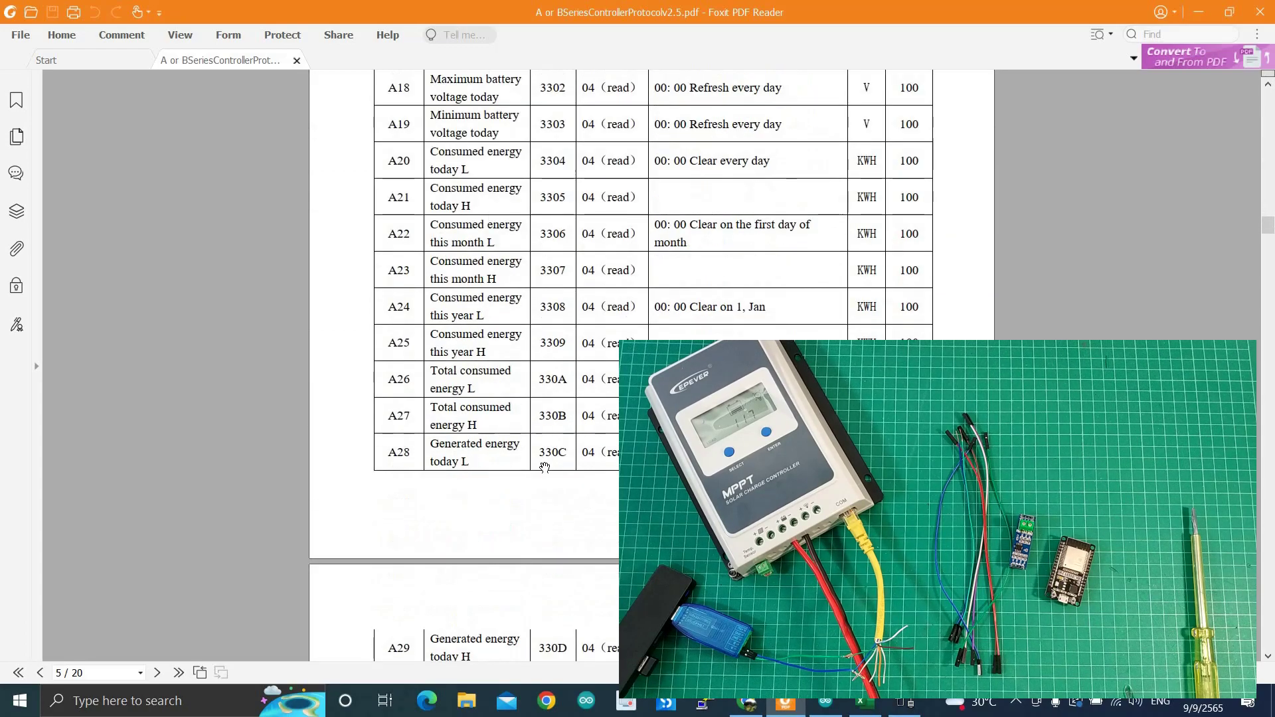
scroll(524, 471, "down", 1)
scroll(555, 492, "down", 2)
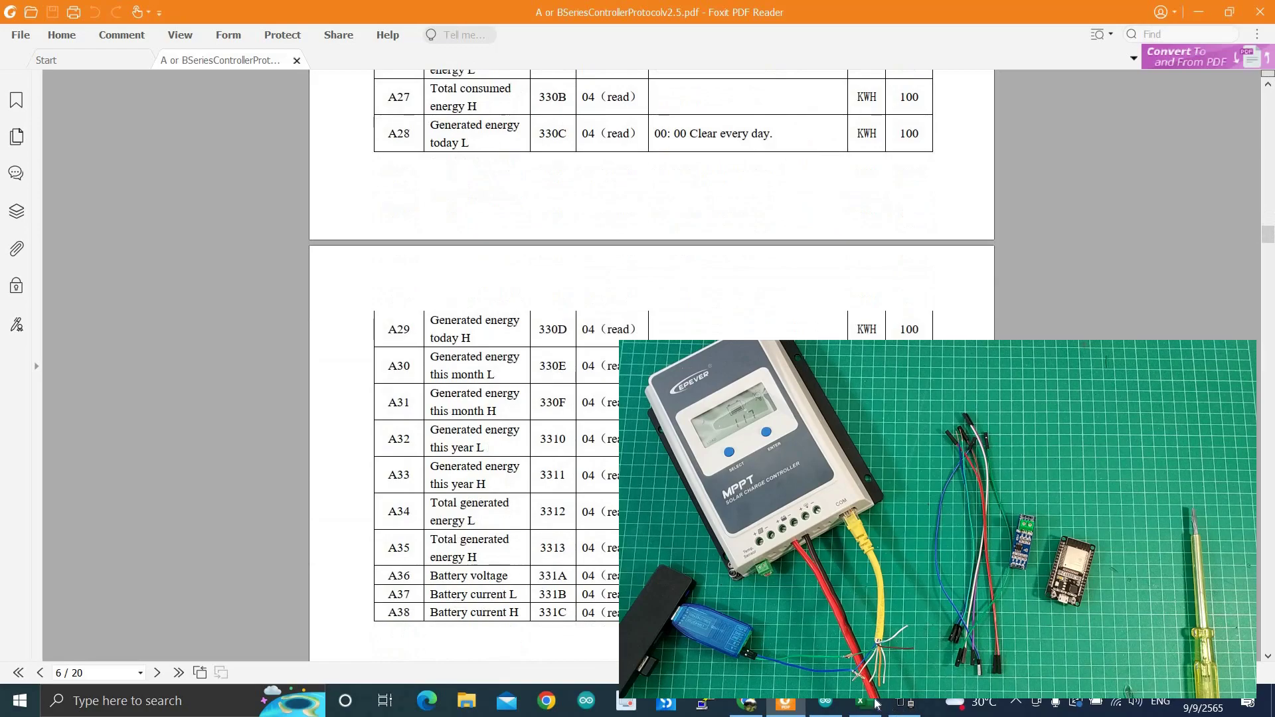
key("alt+Tab")
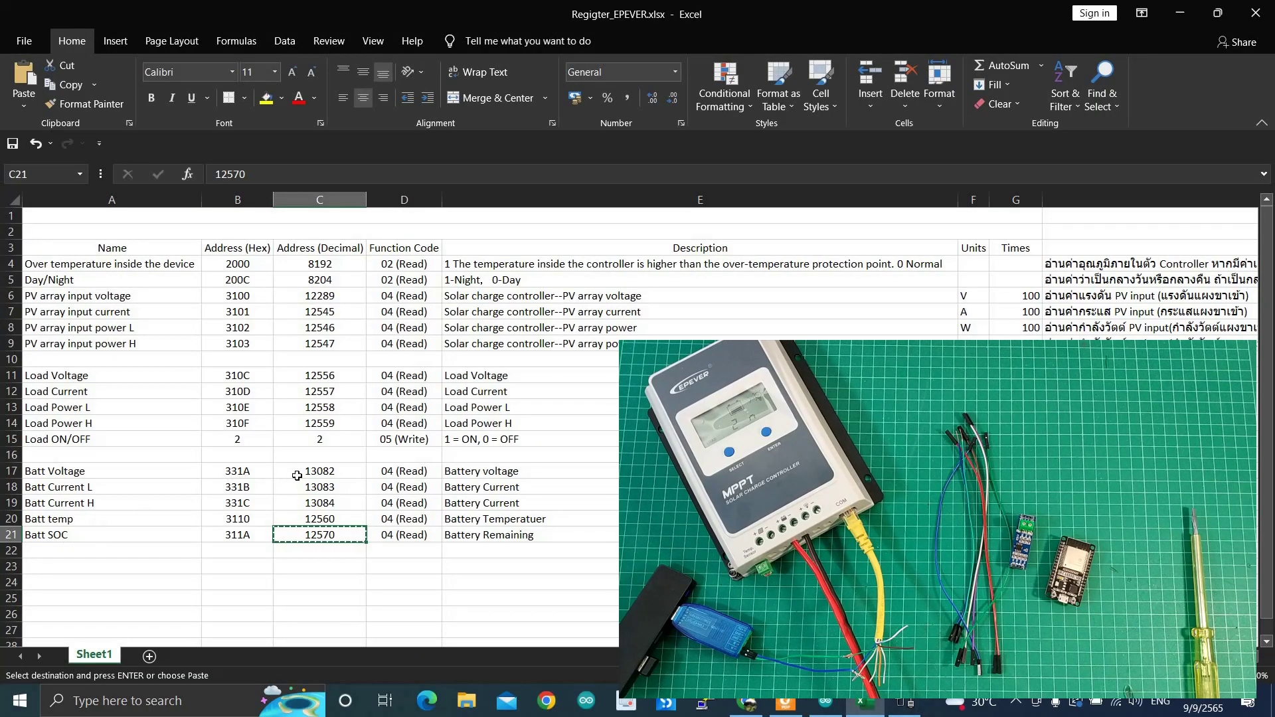
left_click(229, 475)
- Return to the protocol PDF, find the Battery voltage row below the generated energy registers, and highlight its address 331A
key("alt+Tab")
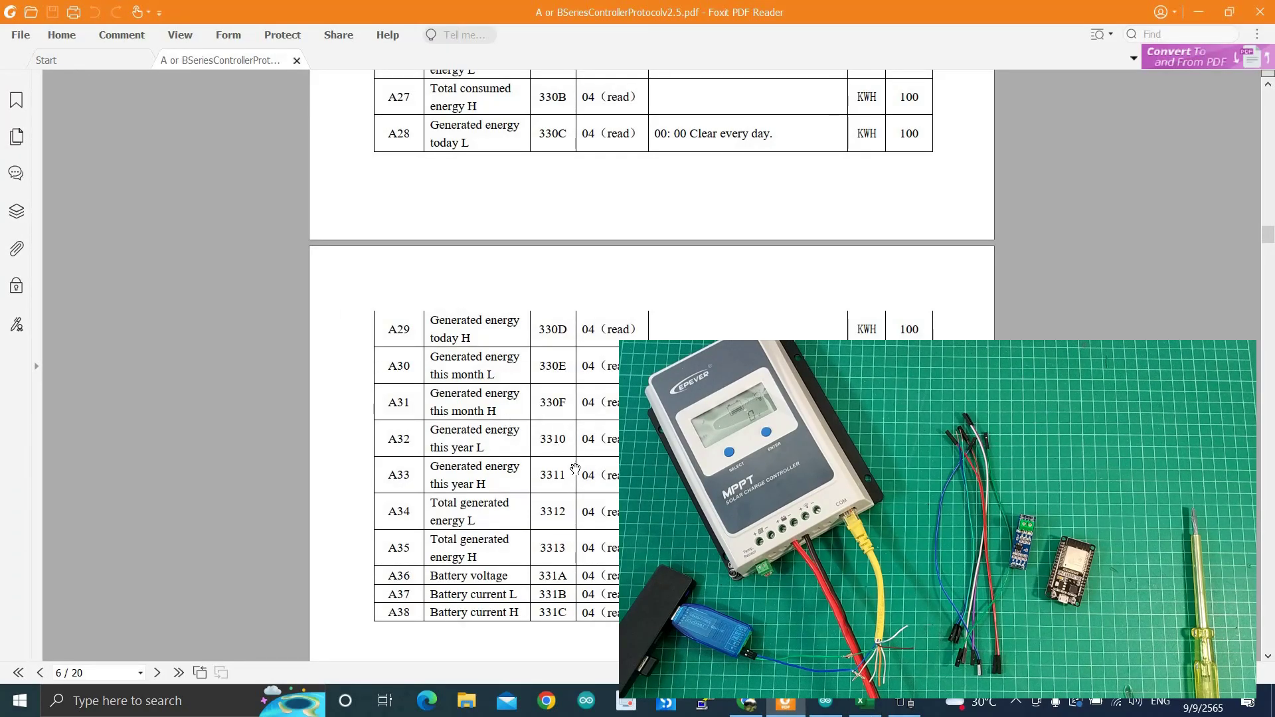
scroll(569, 323, "up", 3)
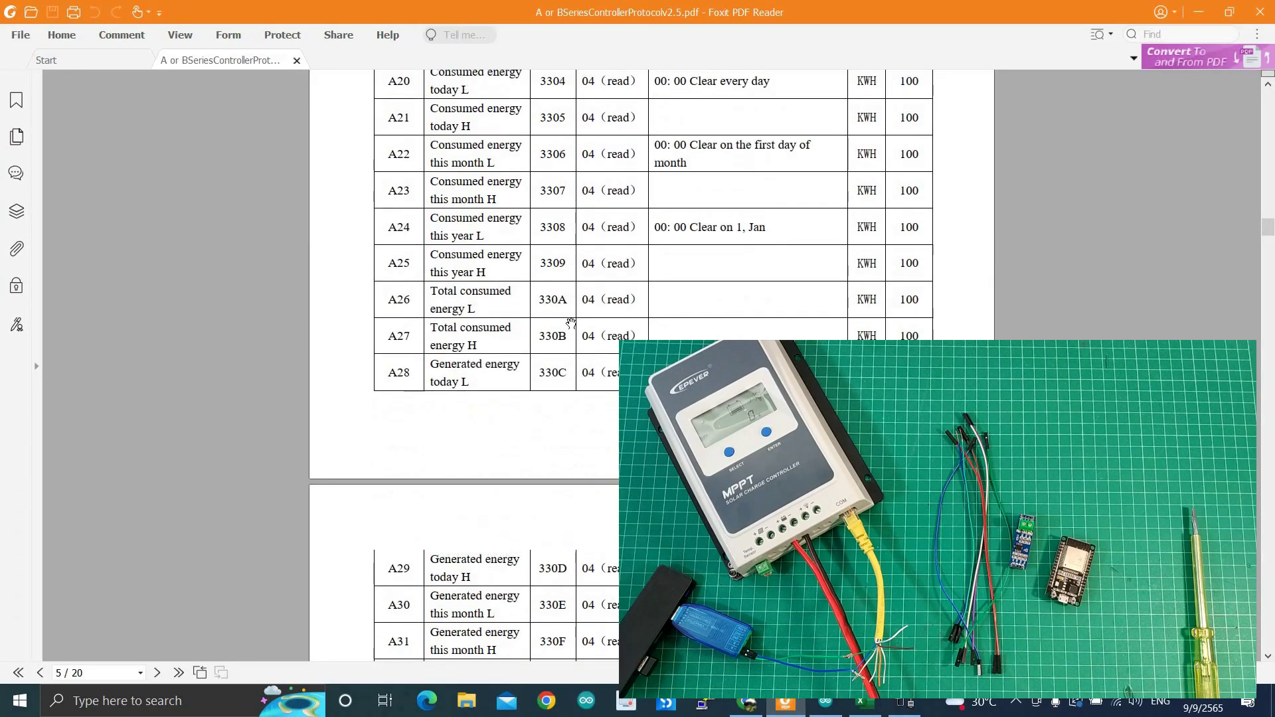
scroll(571, 324, "up", 2)
scroll(571, 465, "down", 6)
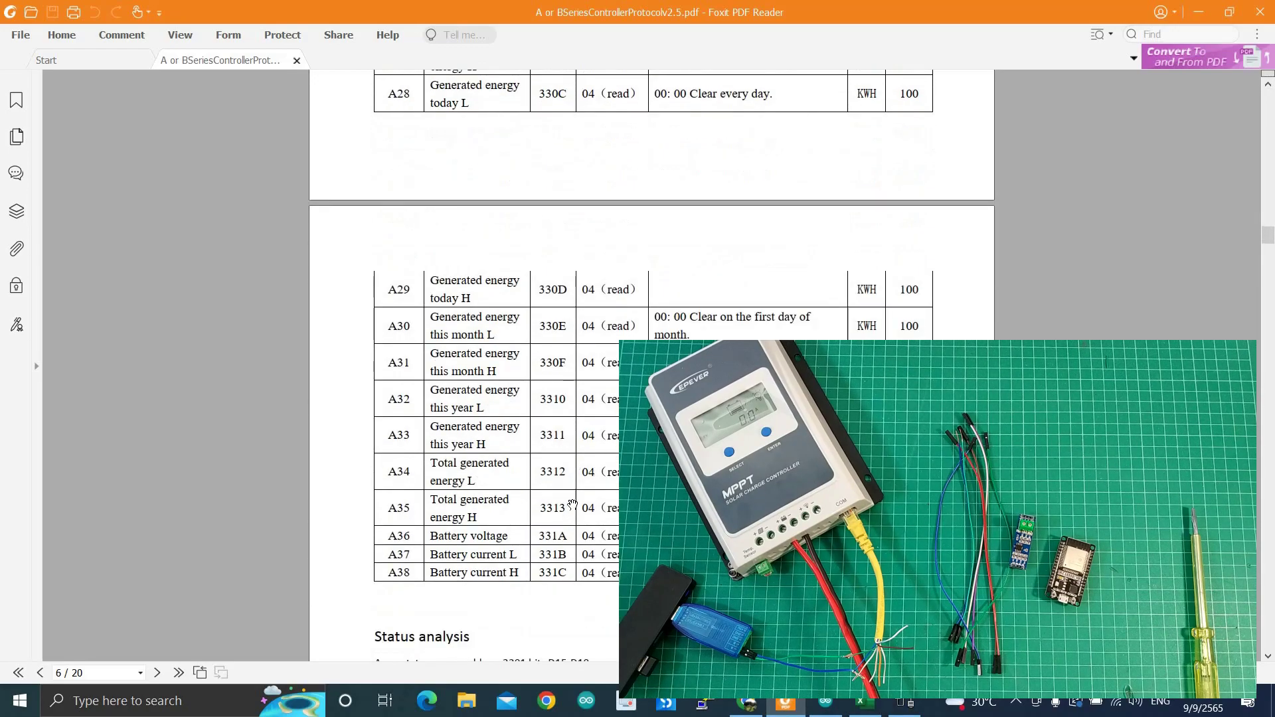
scroll(571, 508, "down", 1)
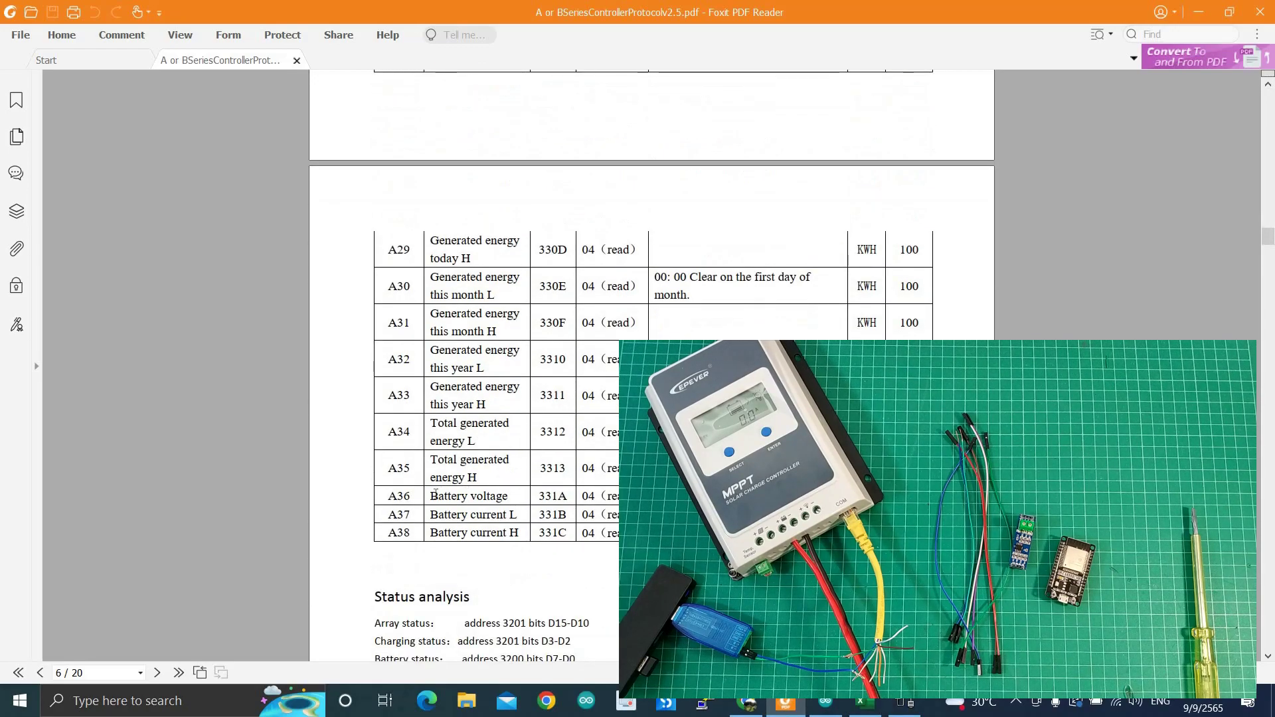
left_click_drag(610, 489, 610, 495)
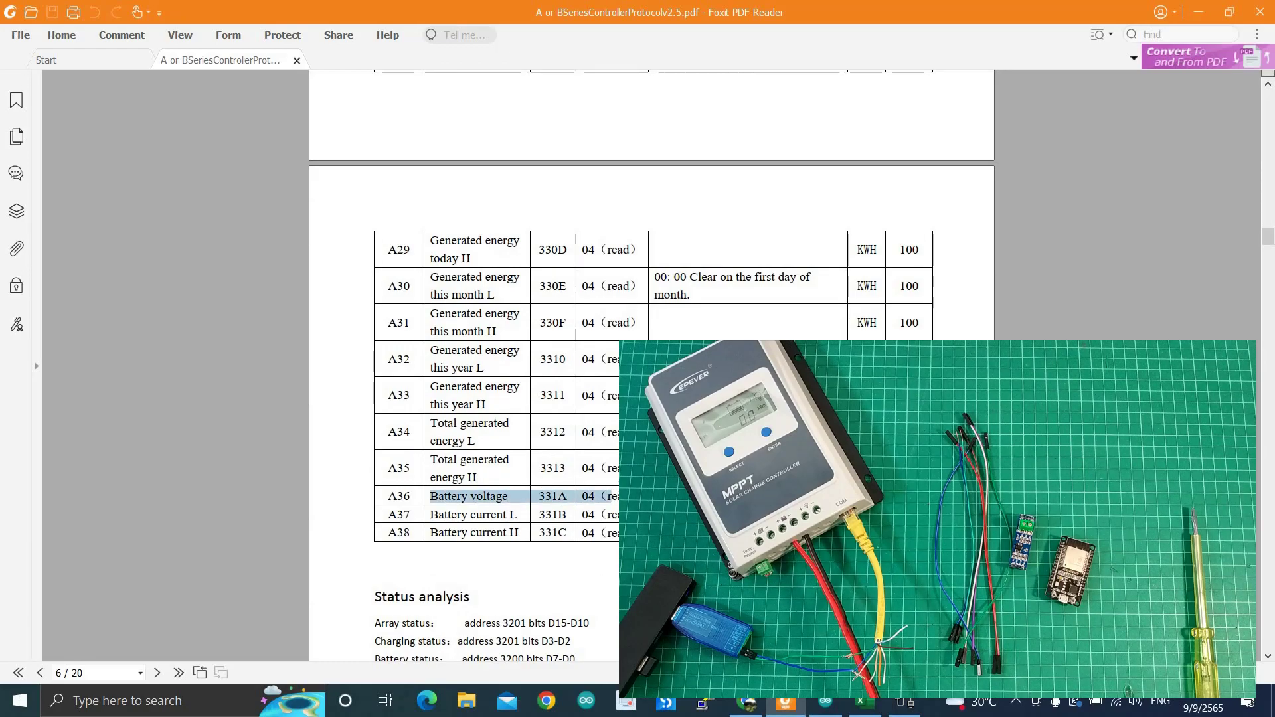
scroll(582, 480, "down", 1)
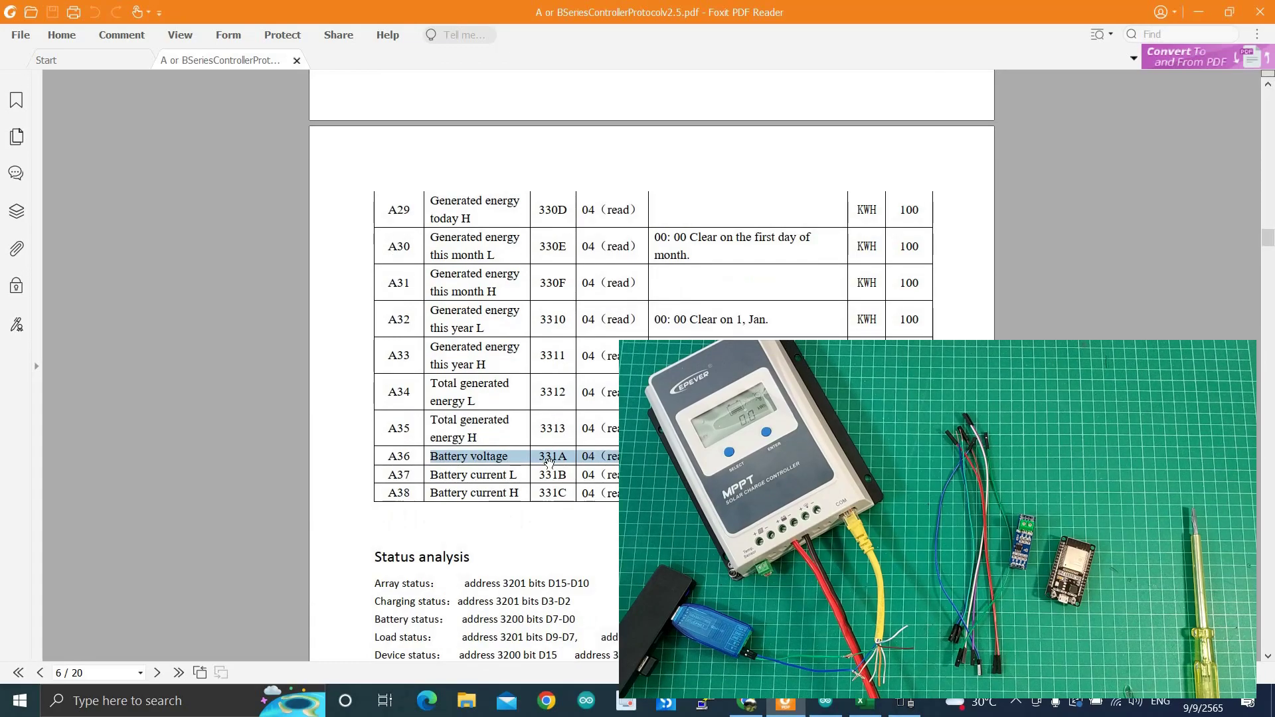
left_click(598, 458)
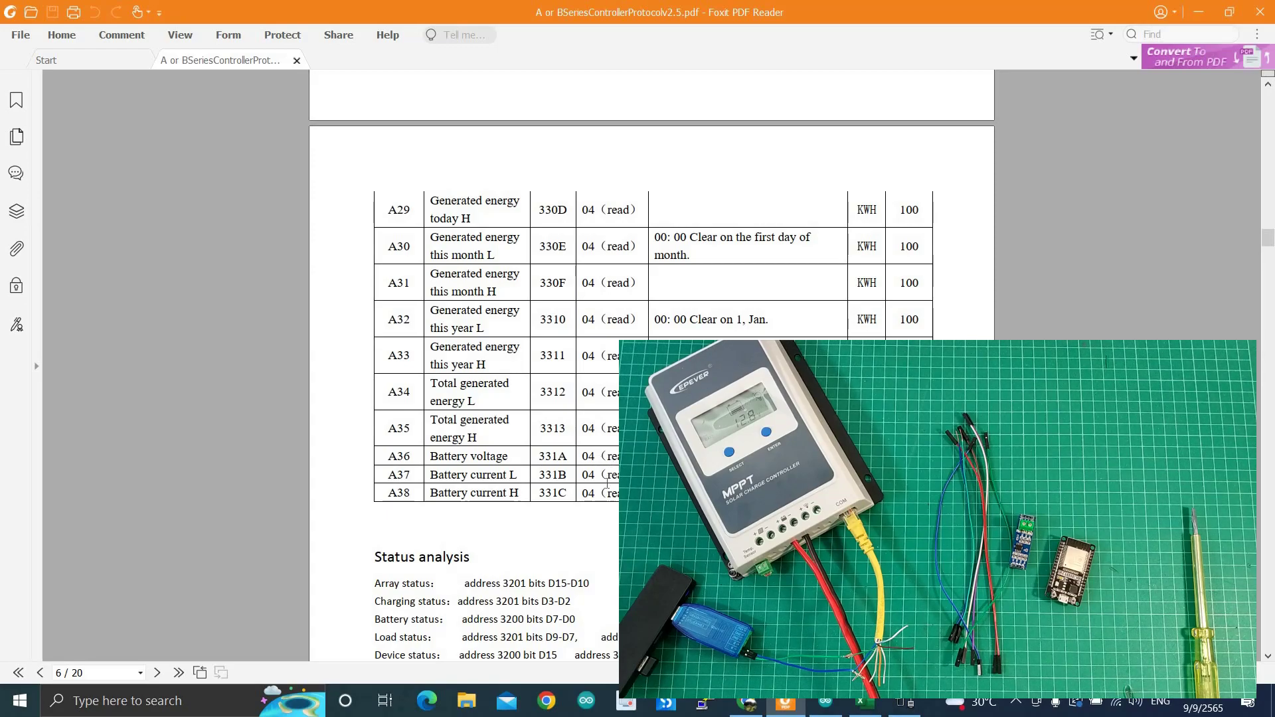
left_click_drag(538, 458, 569, 459)
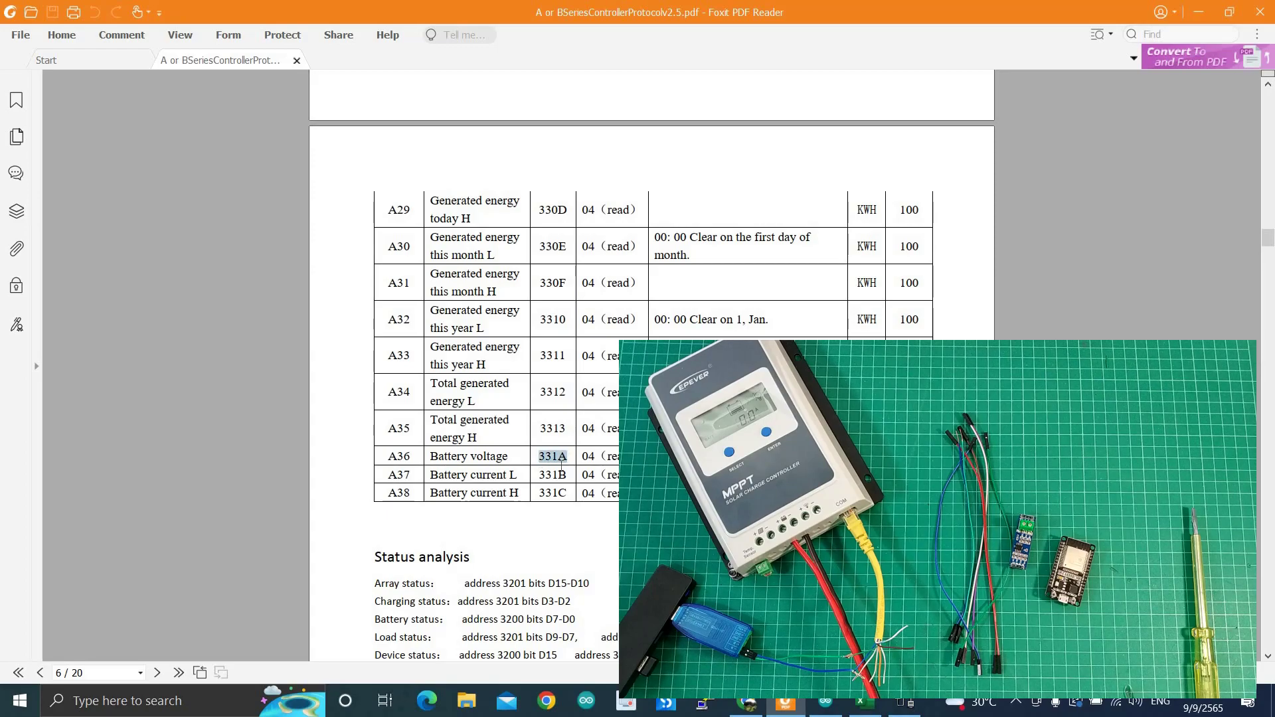
- Switch to the EPEVER register workbook in Excel and copy Batt Voltage's decimal address 13082
left_click(903, 703)
left_click(863, 702)
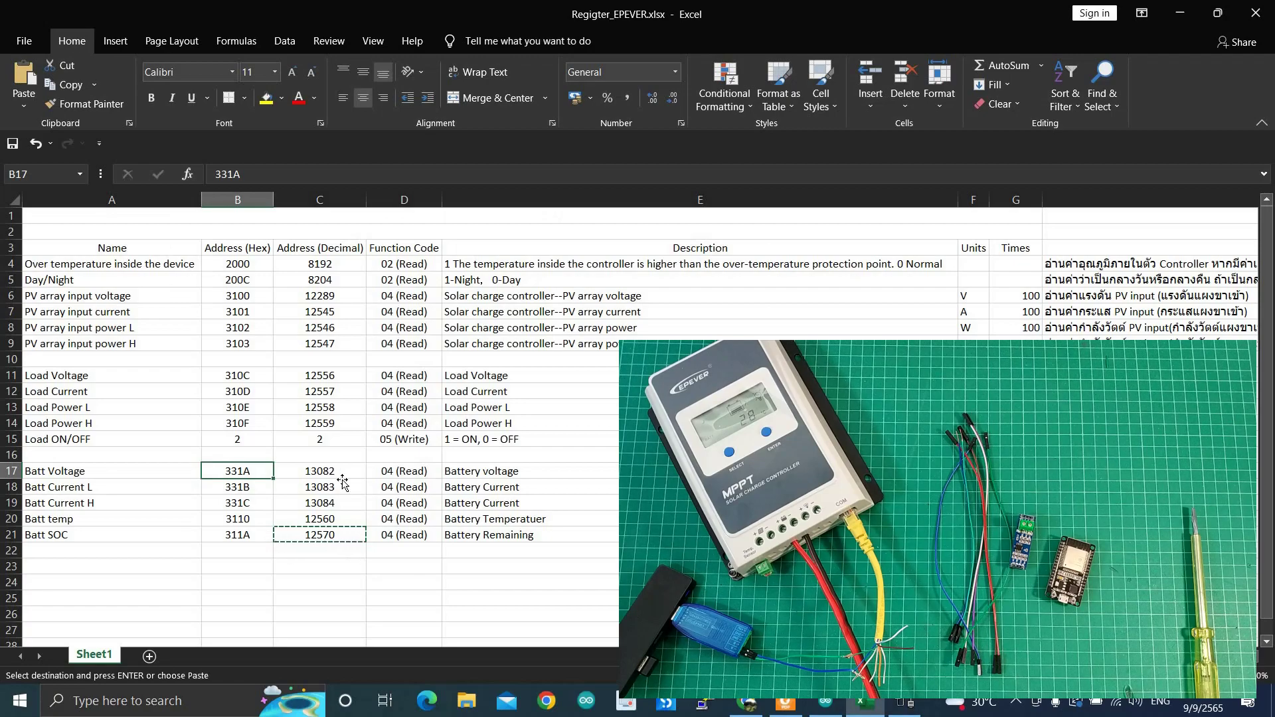
key("Right")
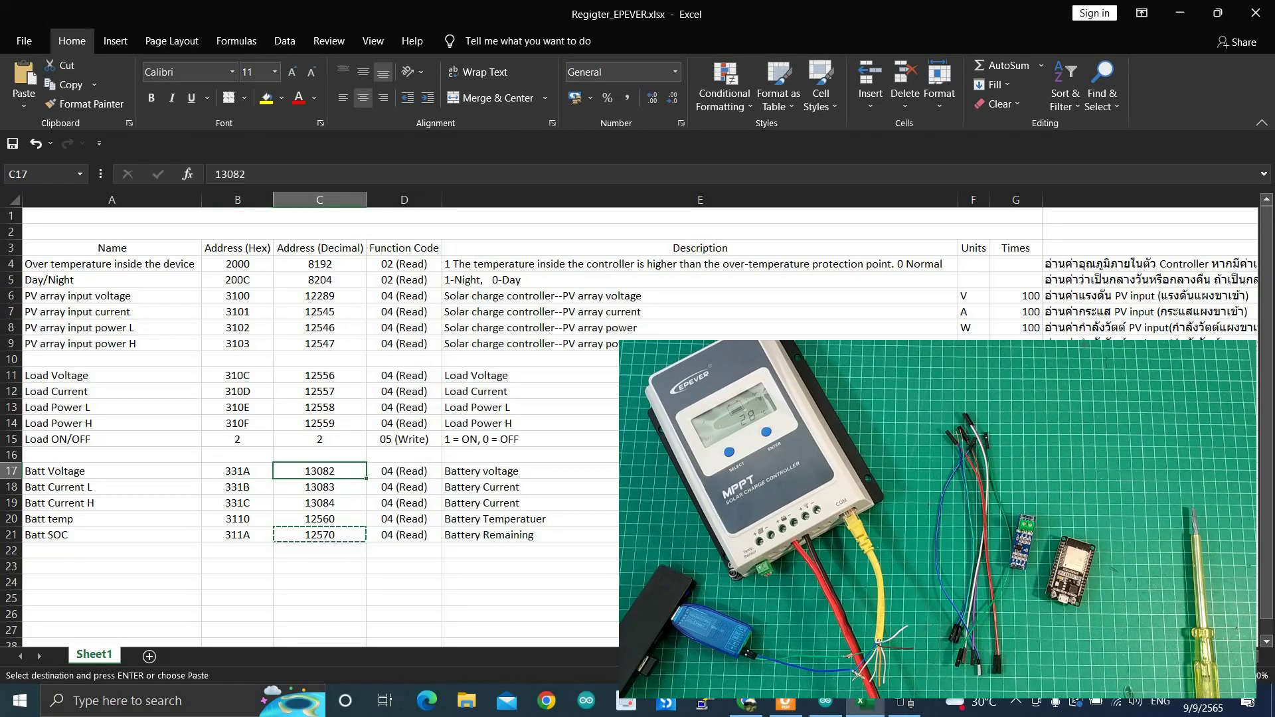
key("ctrl+c")
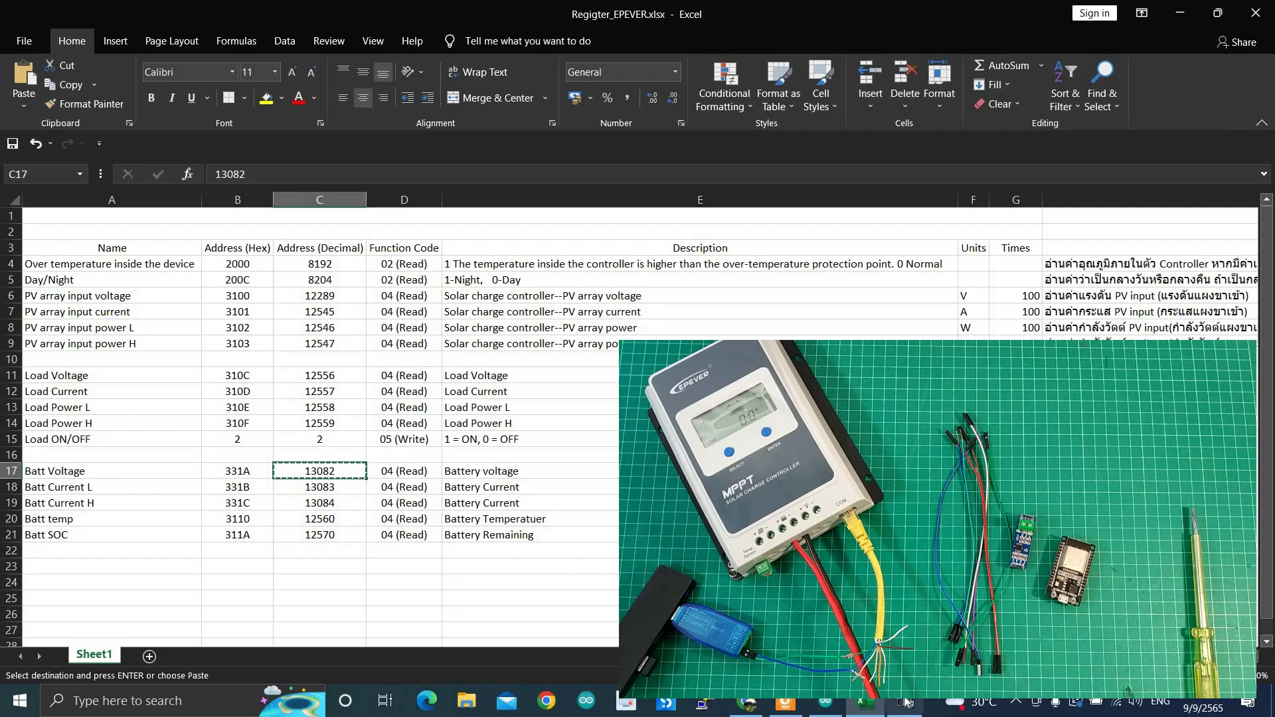
- Switch to Modbus Poll, set the read definition's address to 13082, recheck the protocol PDF's Battery voltage row, and apply the definition
left_click(905, 703)
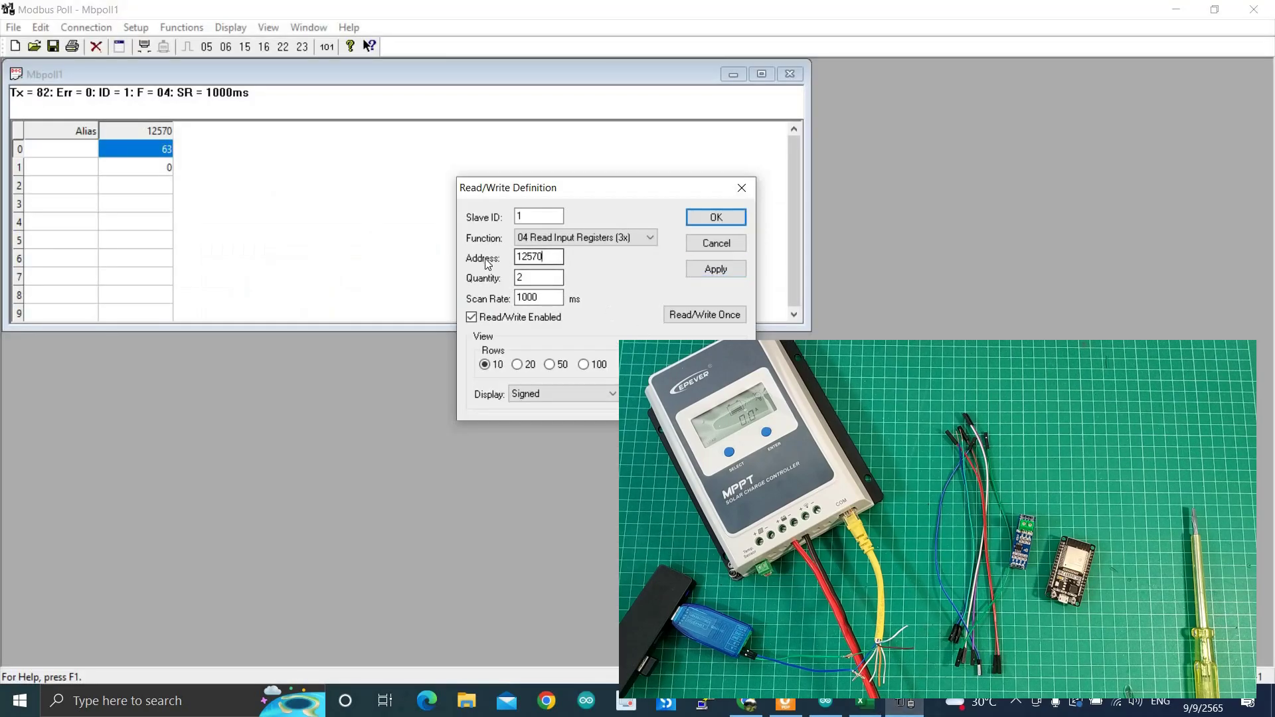
left_click_drag(558, 257, 494, 264)
key("ctrl+v")
left_click(787, 707)
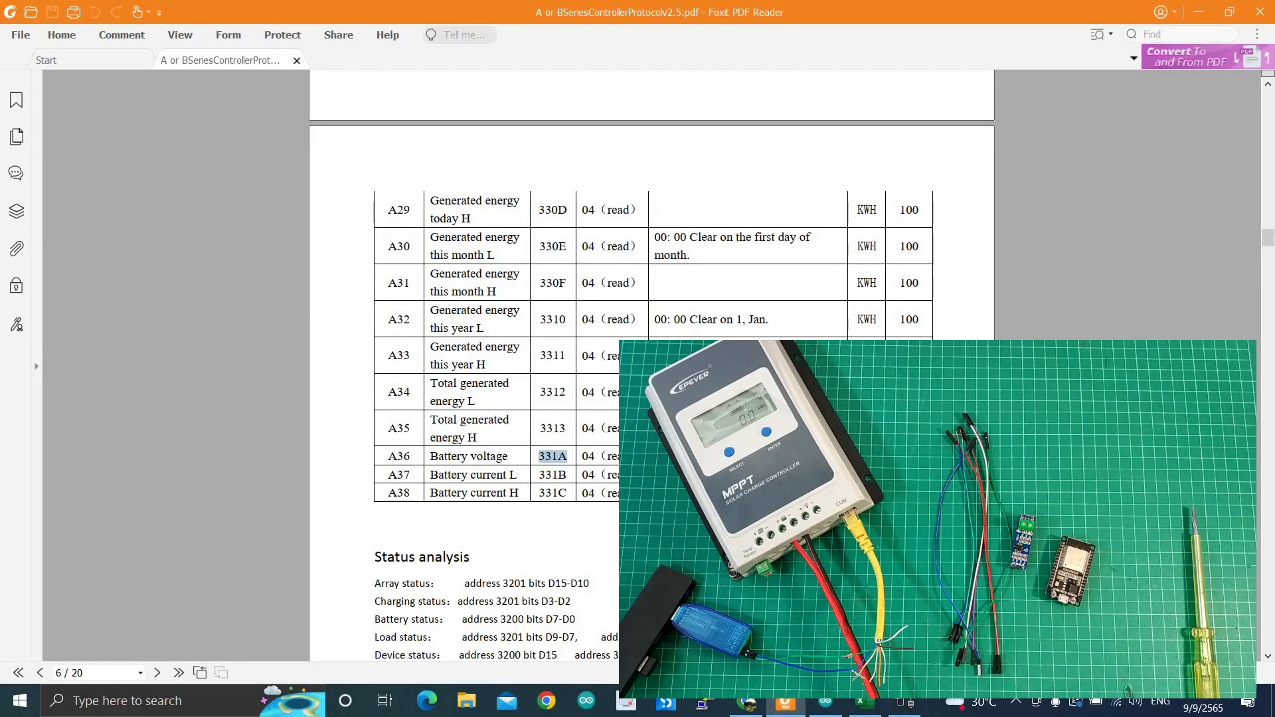
left_click(905, 706)
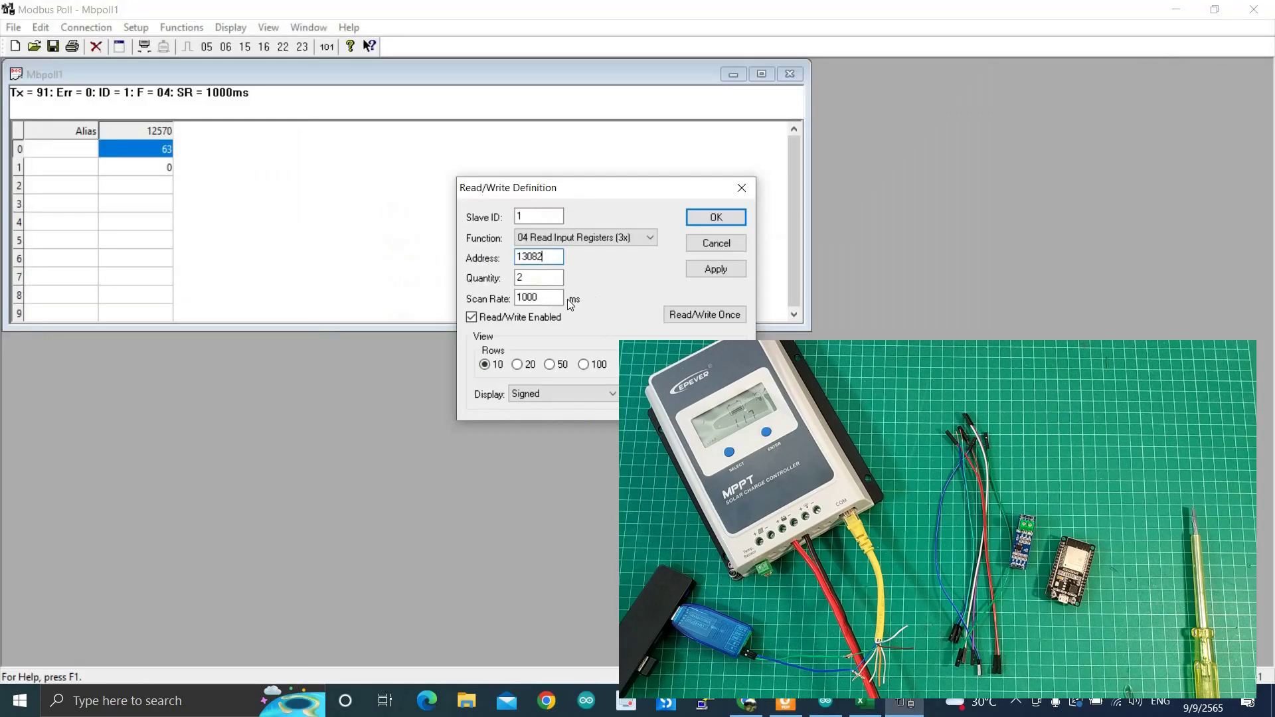
left_click(724, 269)
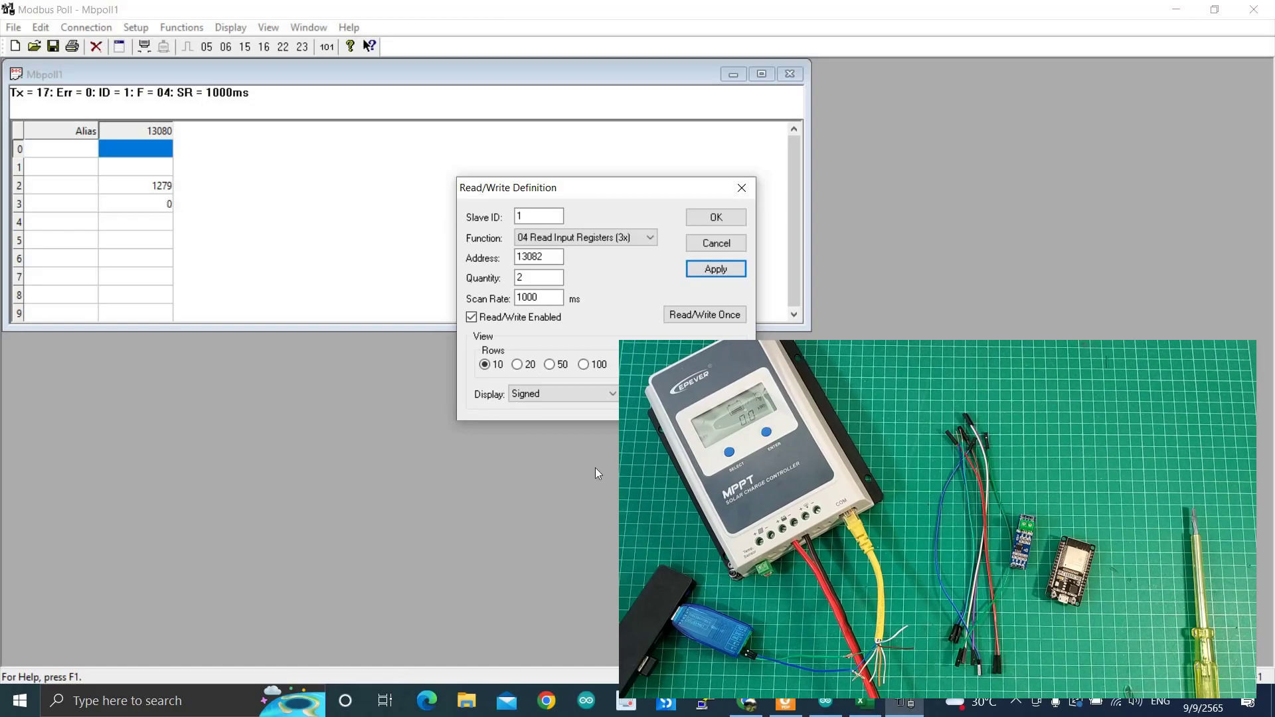
- Revisit the energy registers in the protocol PDF, and compare the hex and decimal address columns in the Excel workbook, including the PV array rows
left_click(785, 703)
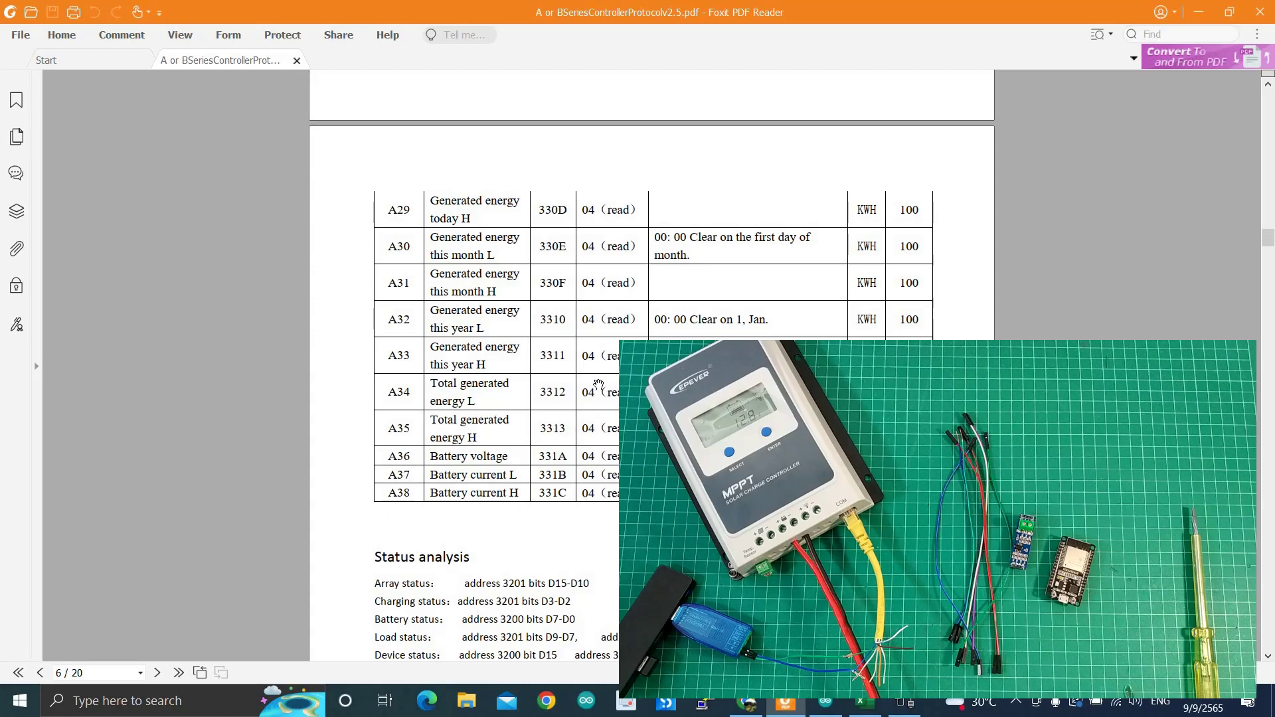
scroll(588, 384, "up", 3)
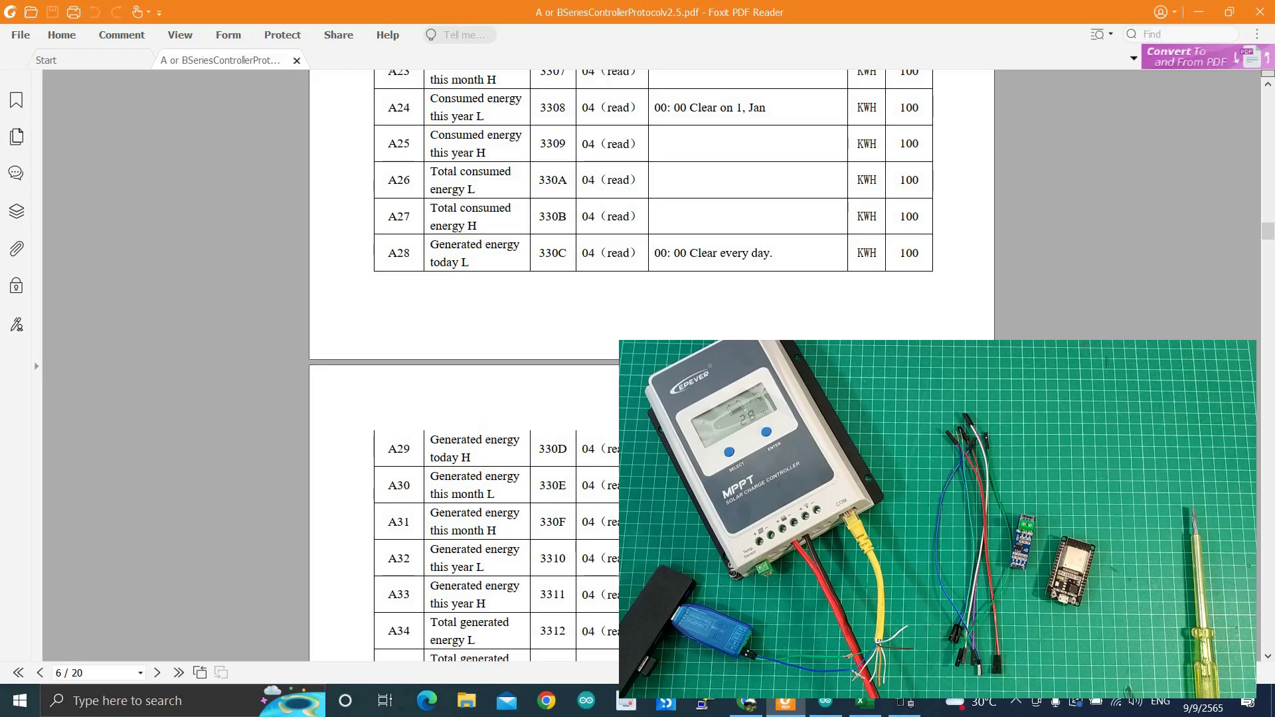
left_click(877, 709)
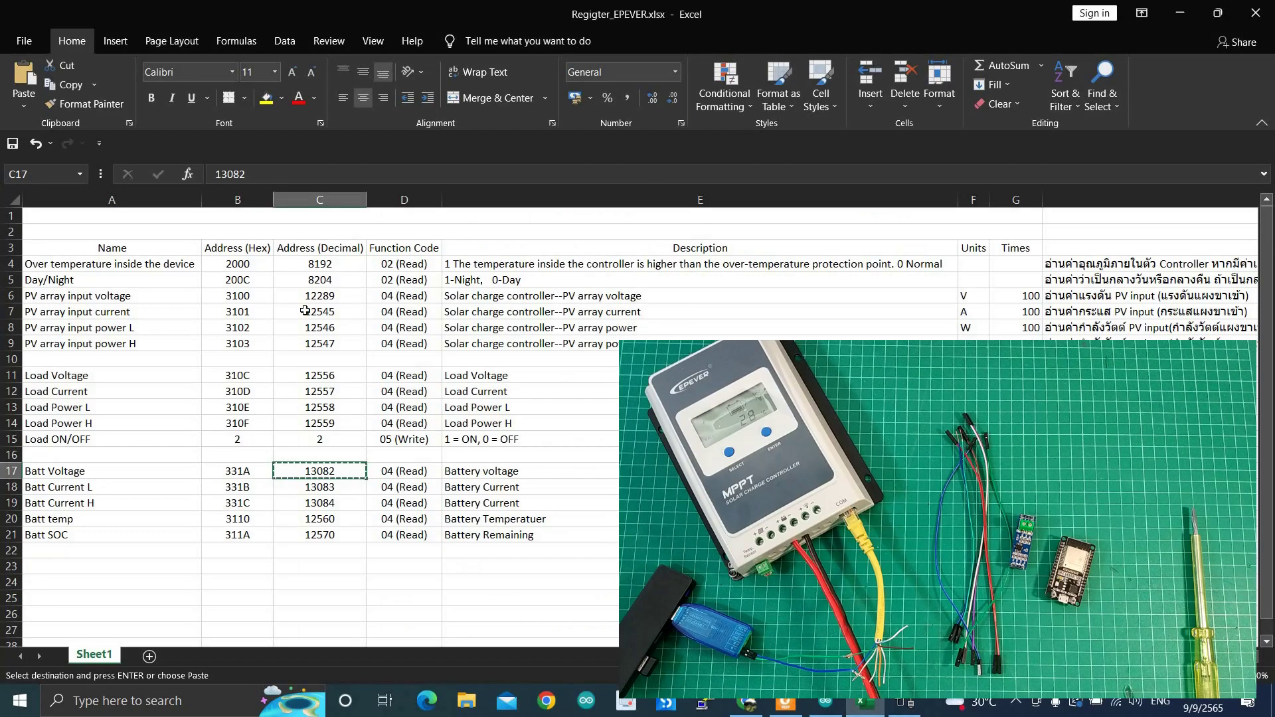
left_click_drag(119, 269, 531, 537)
left_click(530, 597)
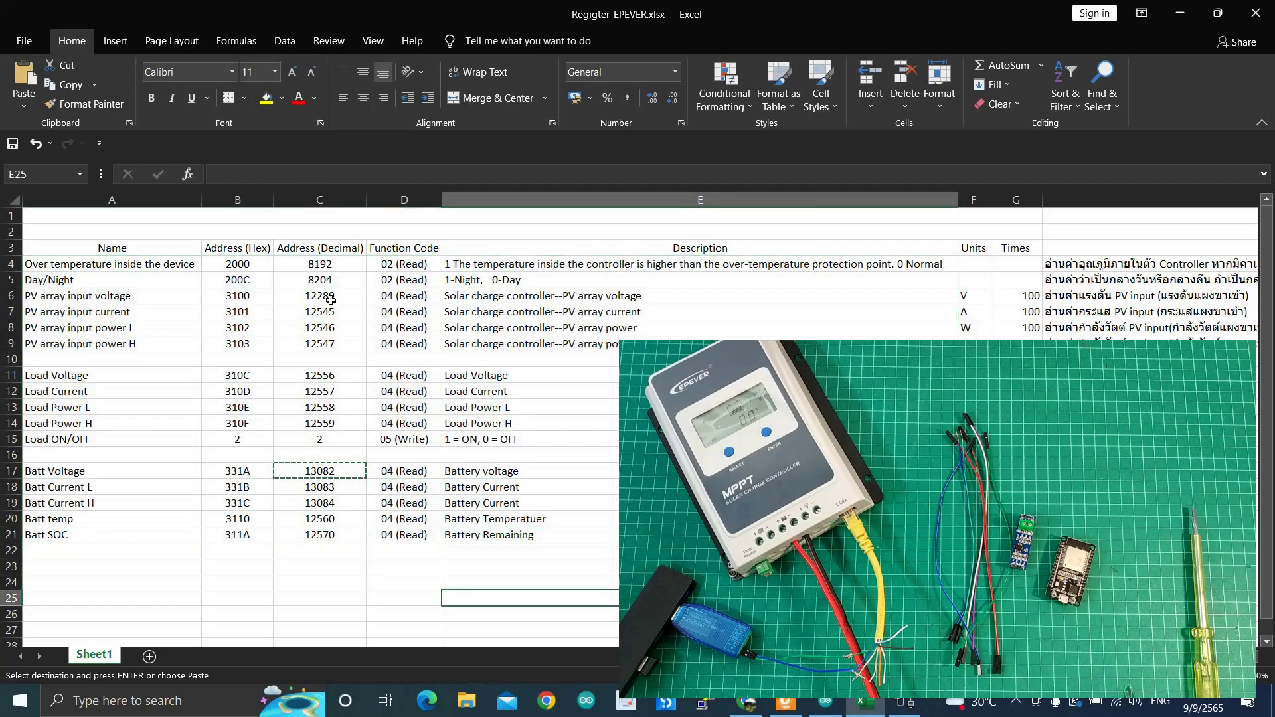
left_click(316, 199)
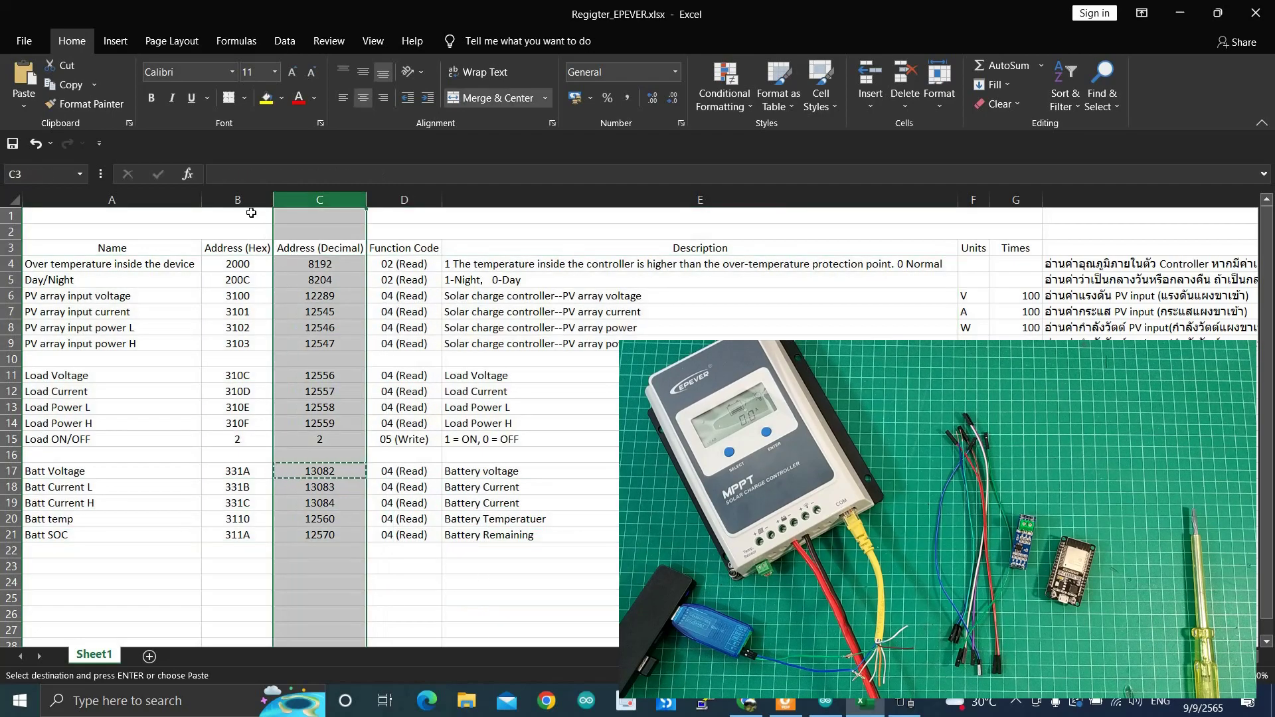
left_click(238, 199)
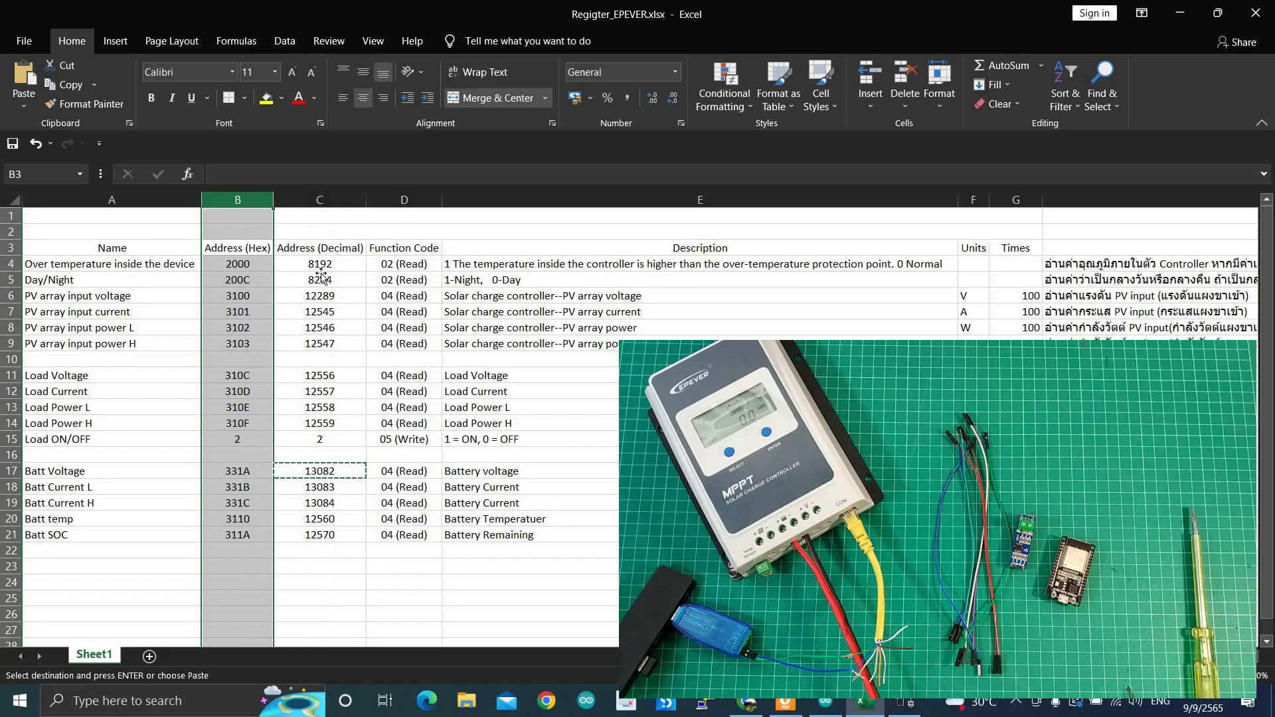
left_click(319, 267)
left_click(318, 280)
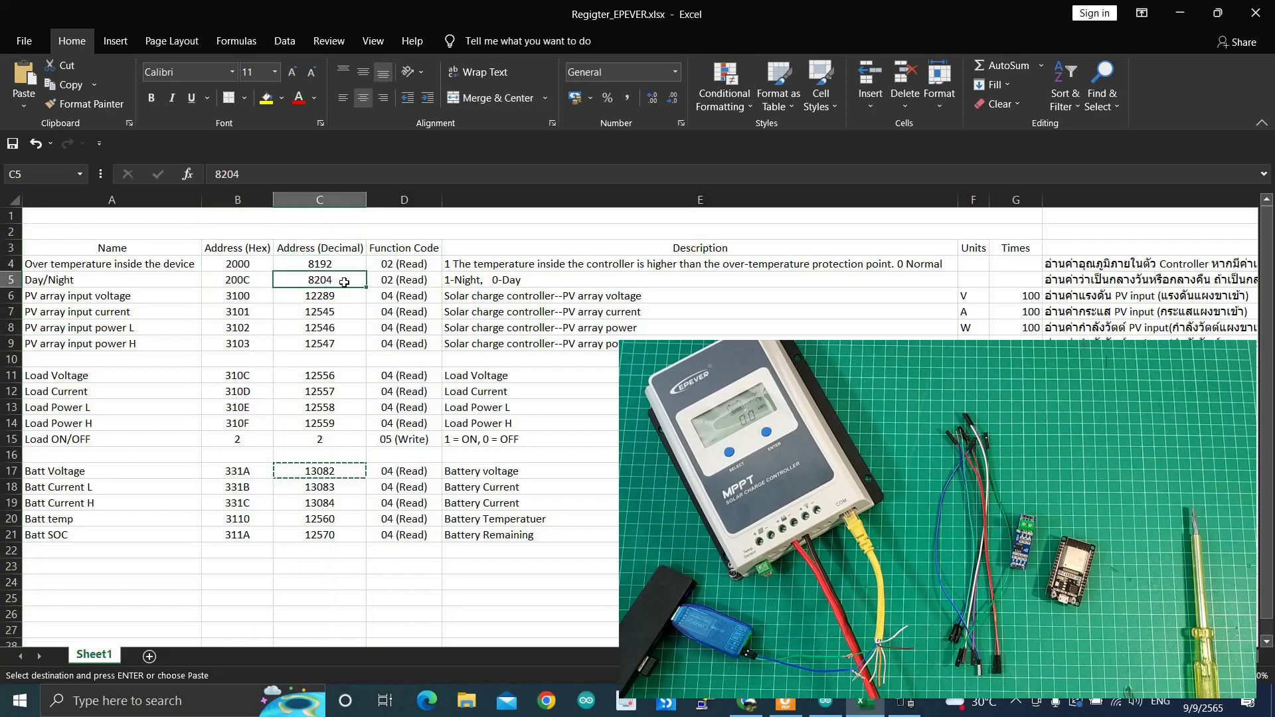
key("Down")
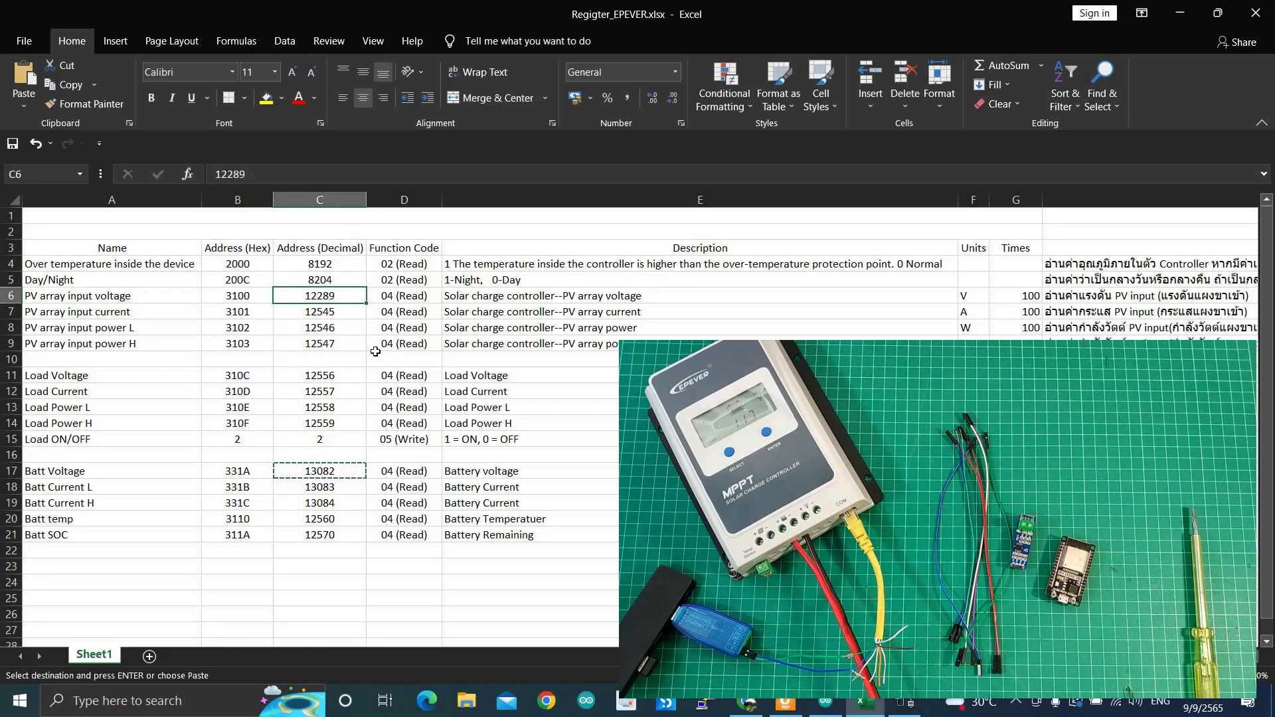
left_click(320, 345)
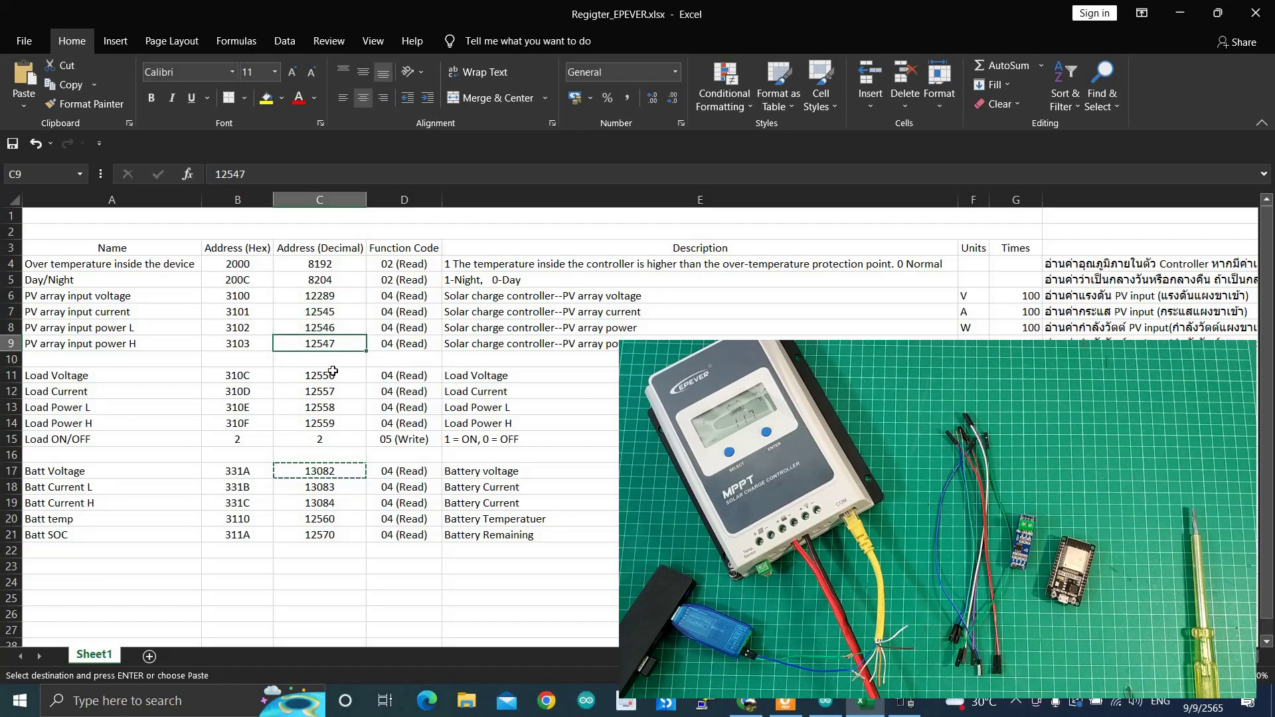
- Examine the Load ON/OFF row's decimal address and function code in the workbook, and switch to Modbus Poll
left_click(316, 440)
type("2")
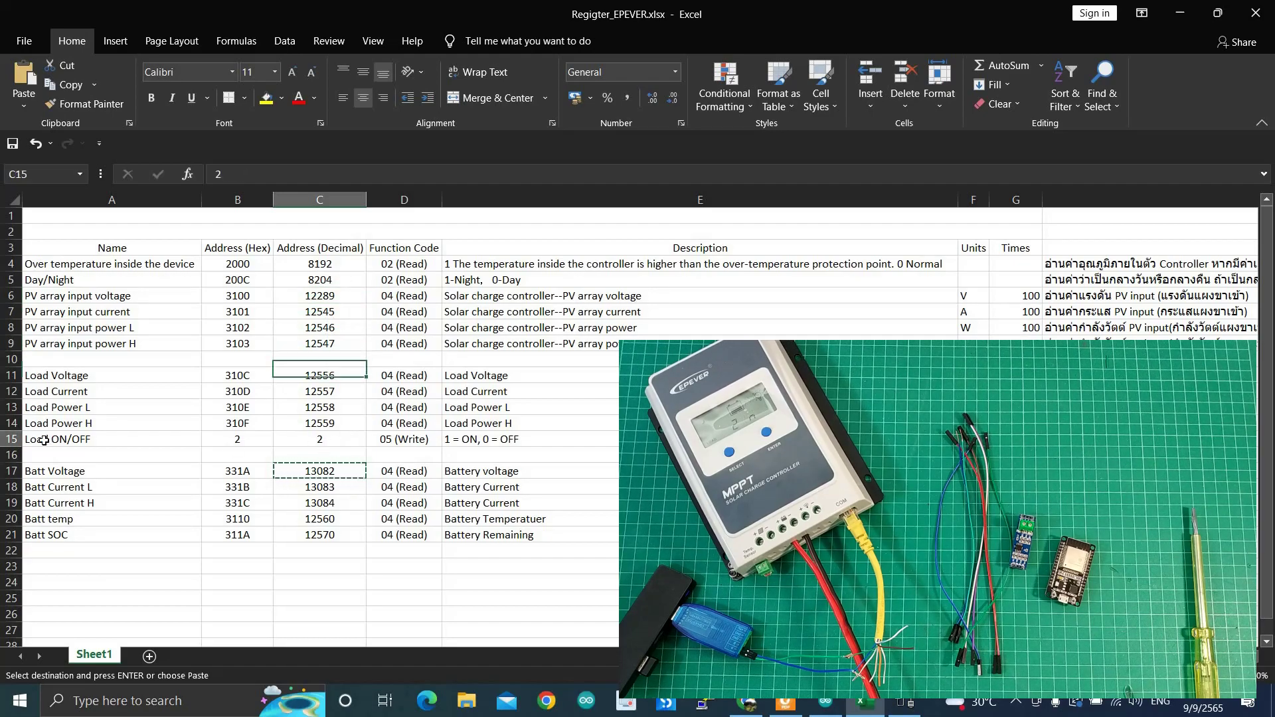
left_click(11, 439)
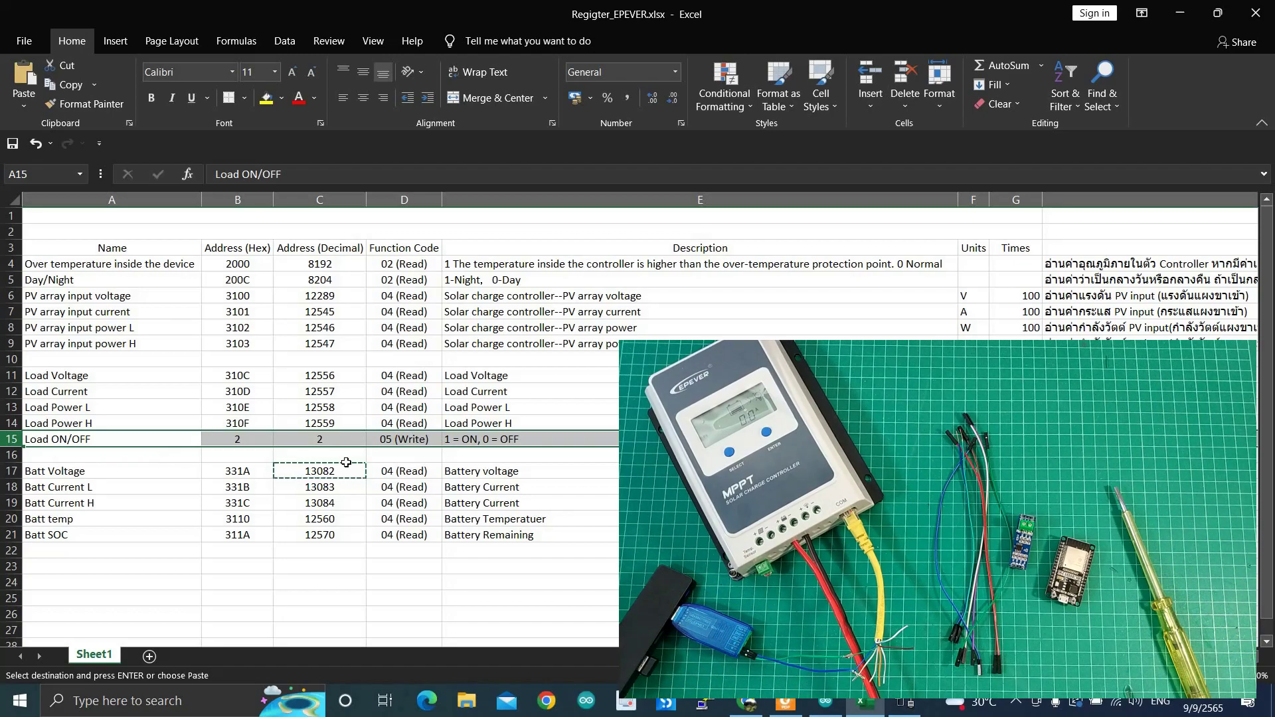
left_click(322, 442)
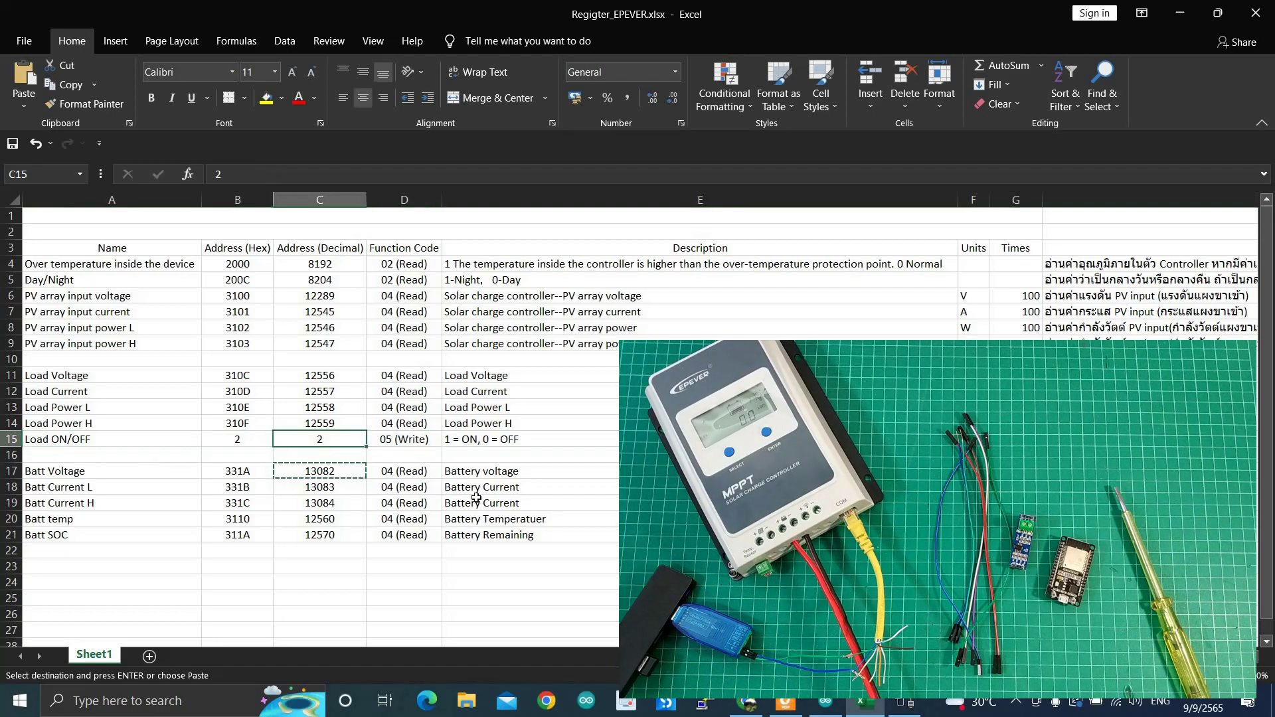
left_click(399, 442)
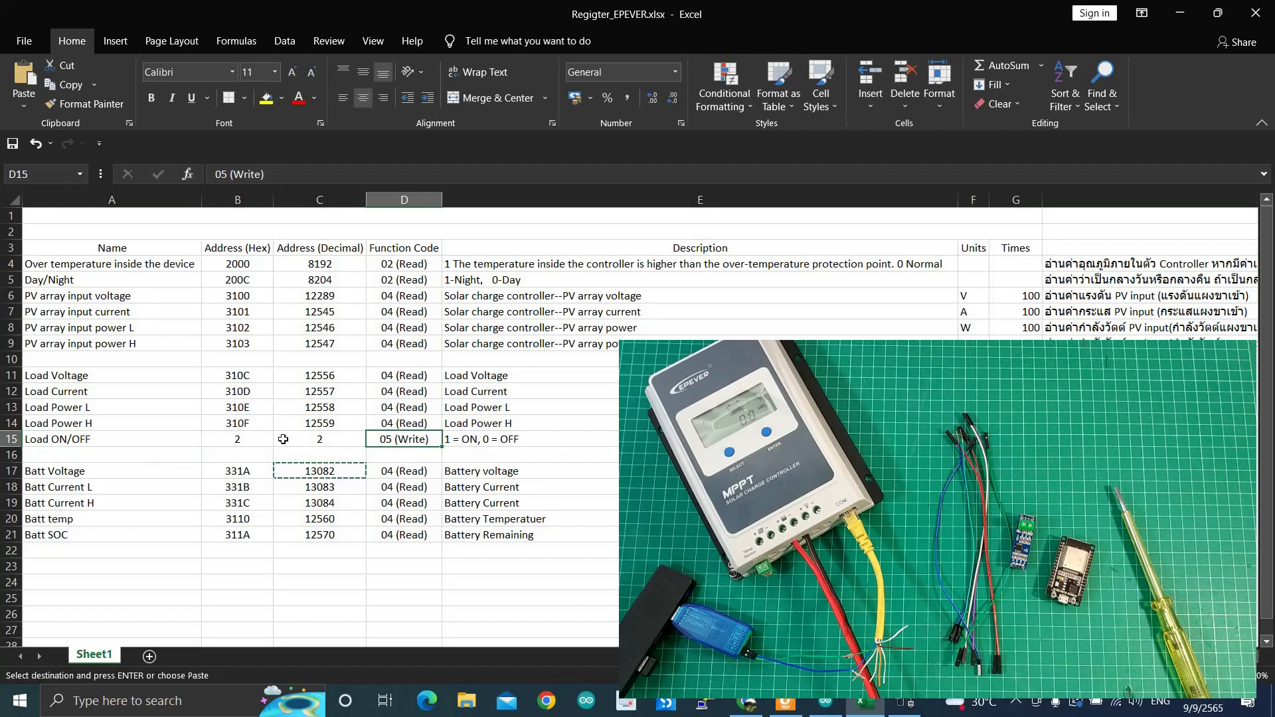
left_click(907, 709)
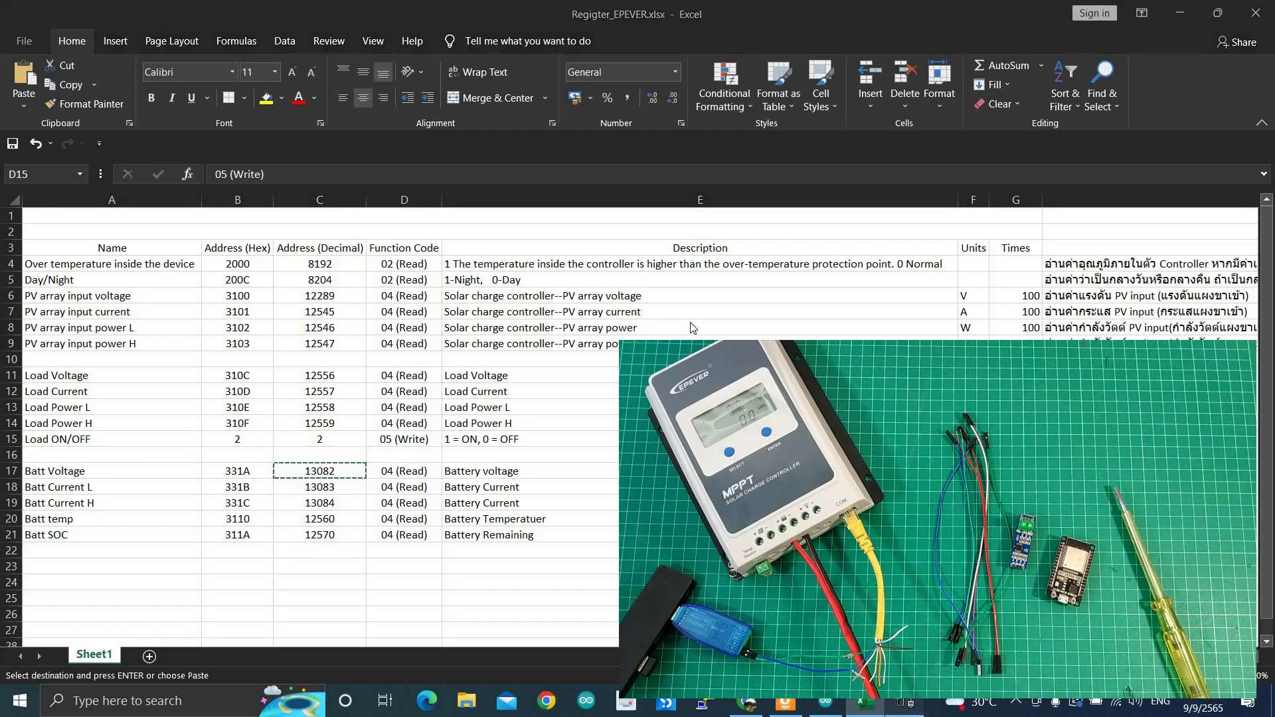
- Write Off to single coil address 2 on slave ID 1, using function 05
key("Escape")
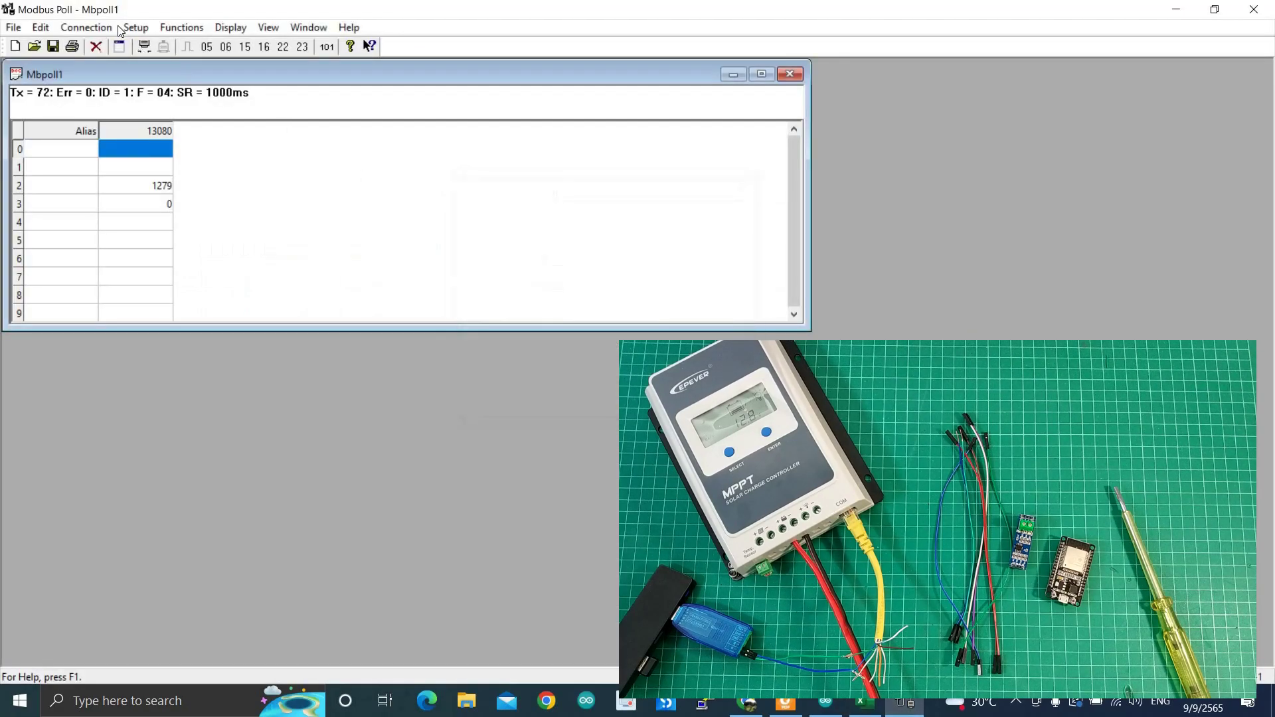
left_click(182, 27)
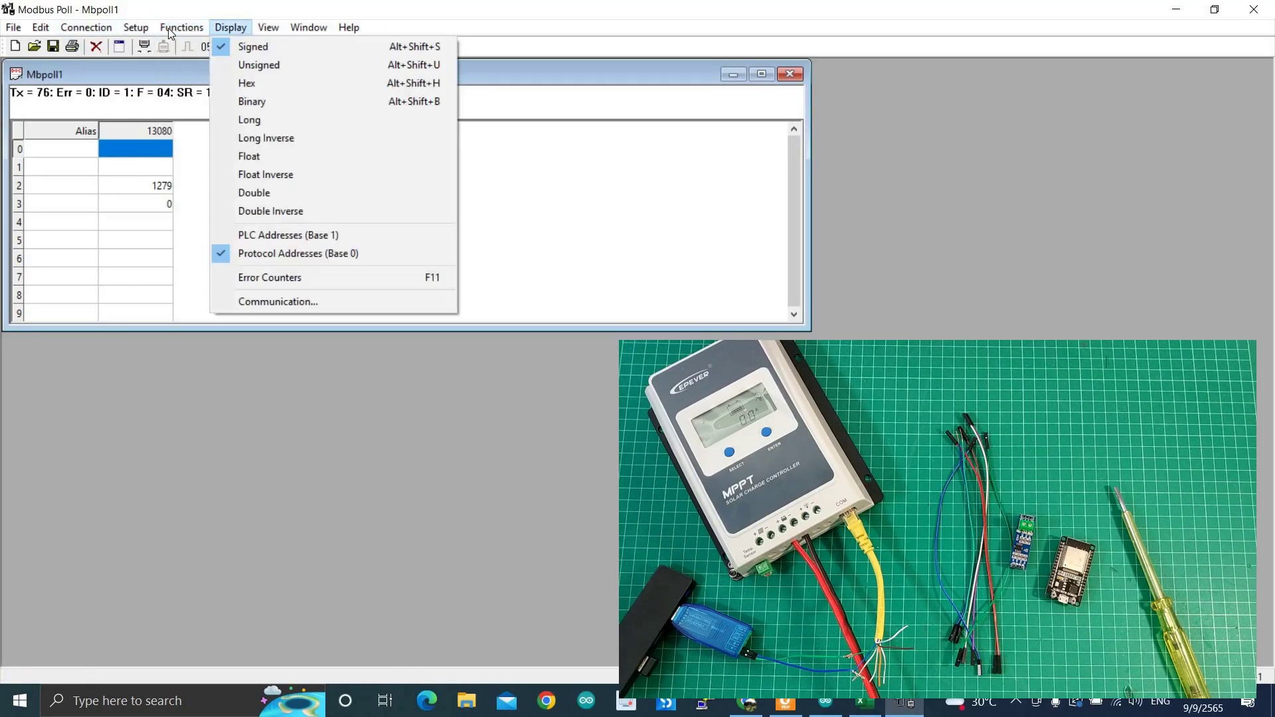
left_click(236, 48)
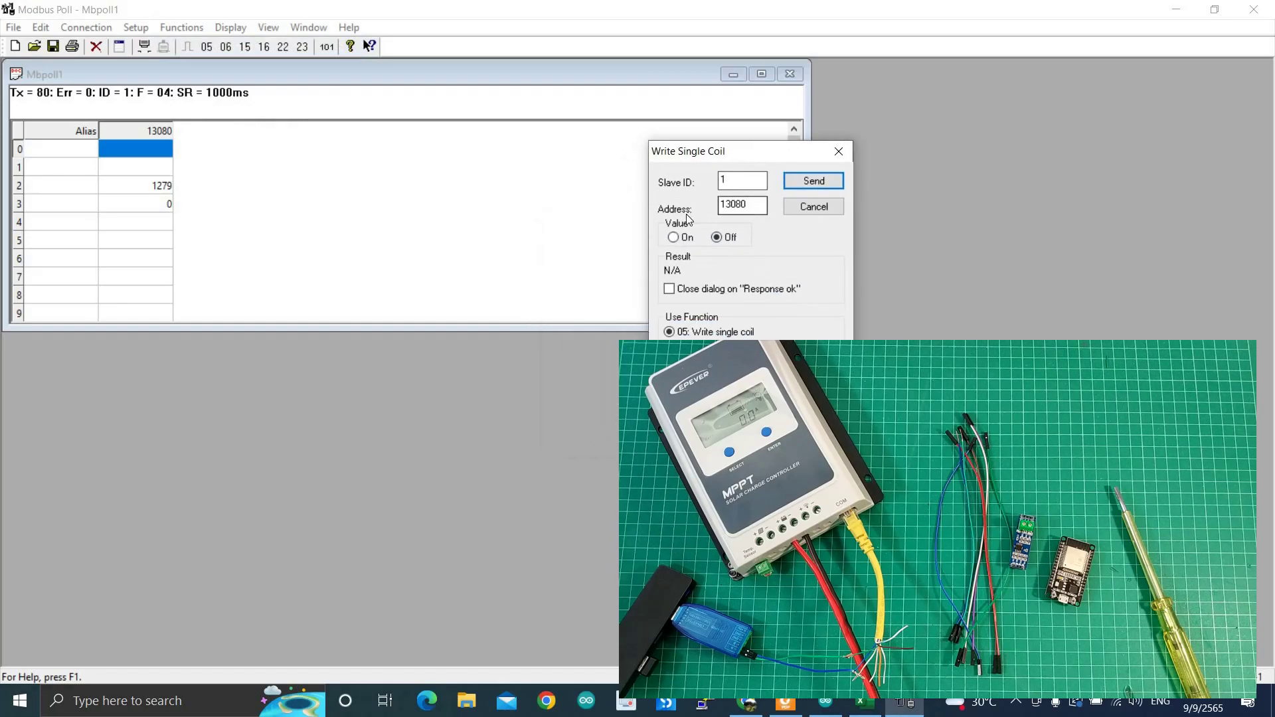
type("2")
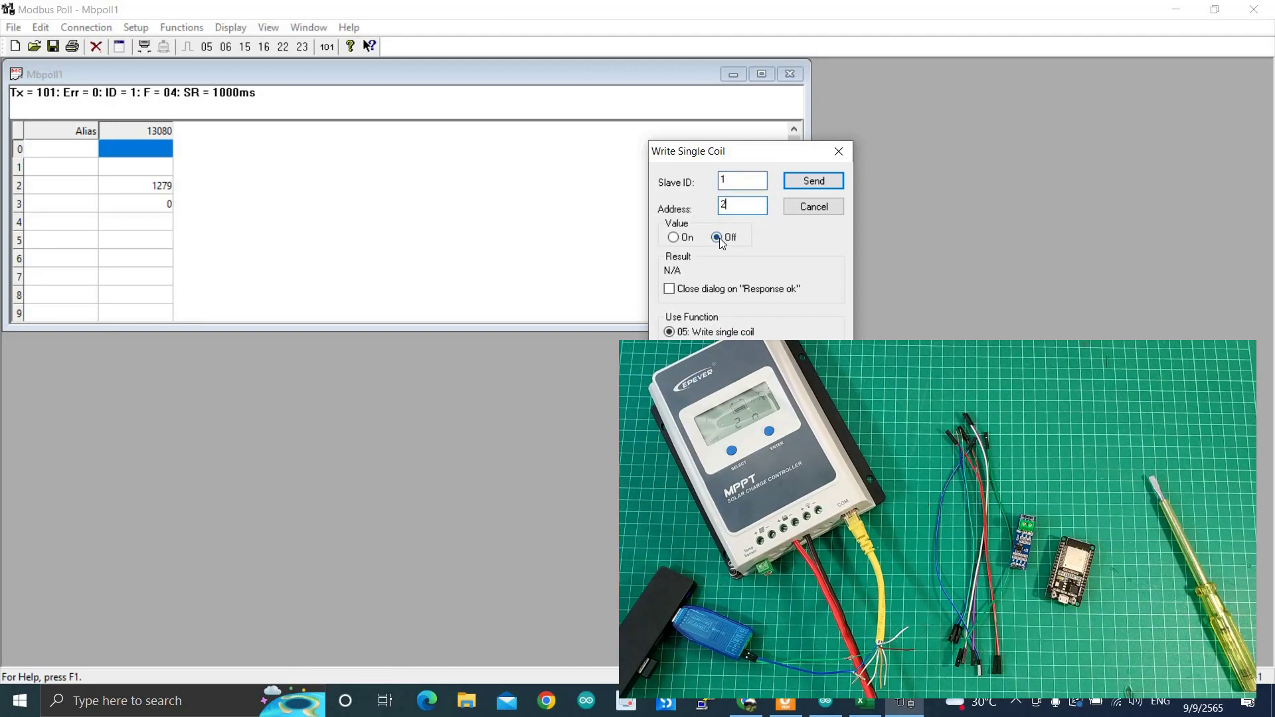
left_click(821, 181)
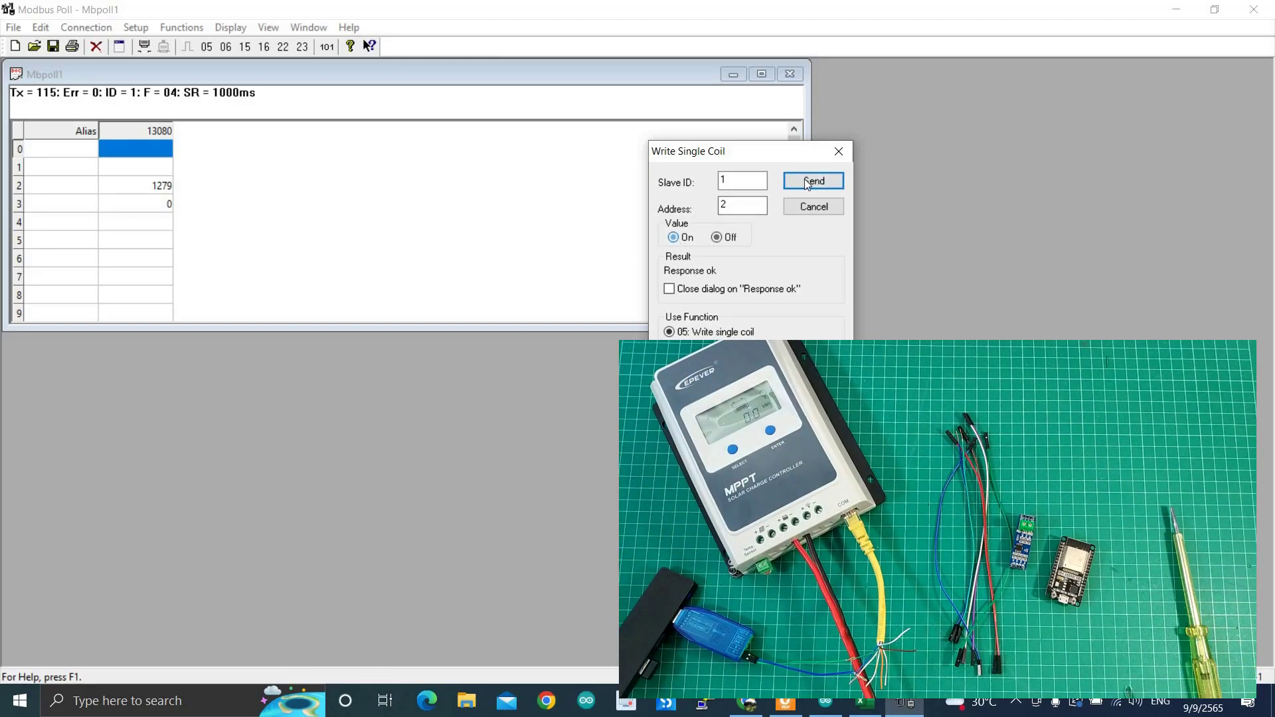
- Write On to single coil address 2 and close the Write Single Coil dialog
left_click(697, 238)
left_click(816, 182)
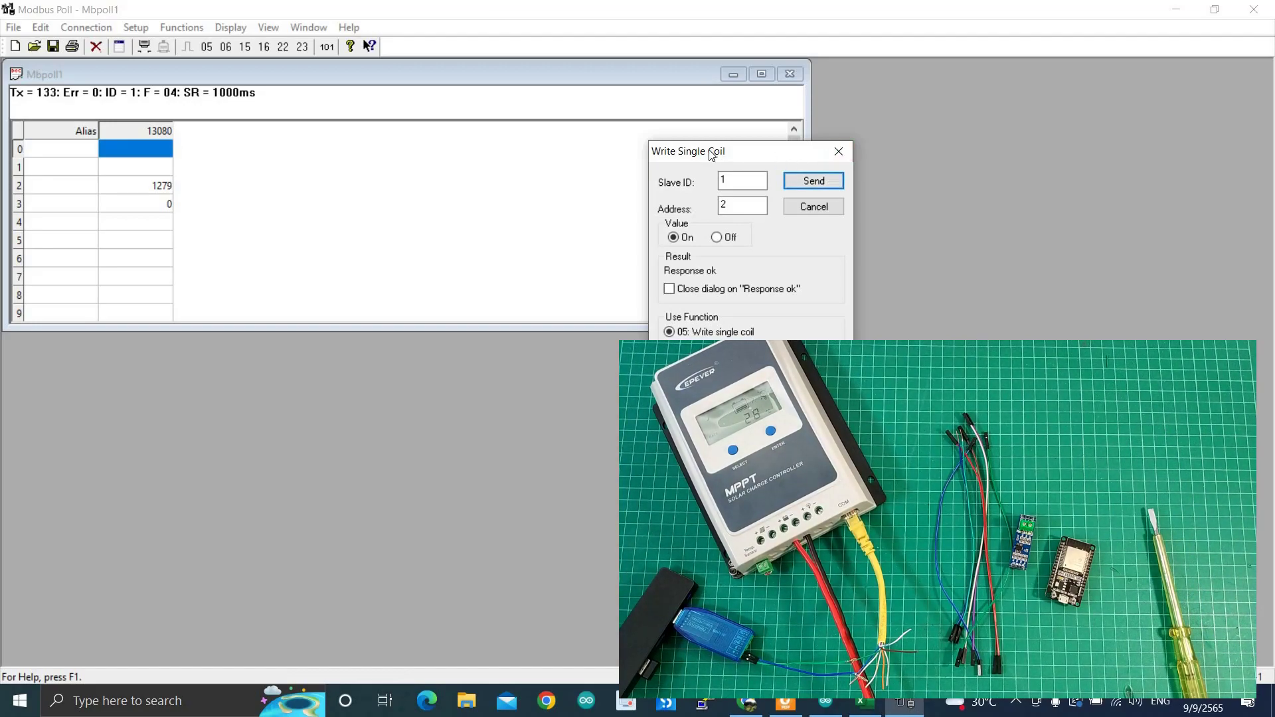
left_click_drag(776, 153, 709, 149)
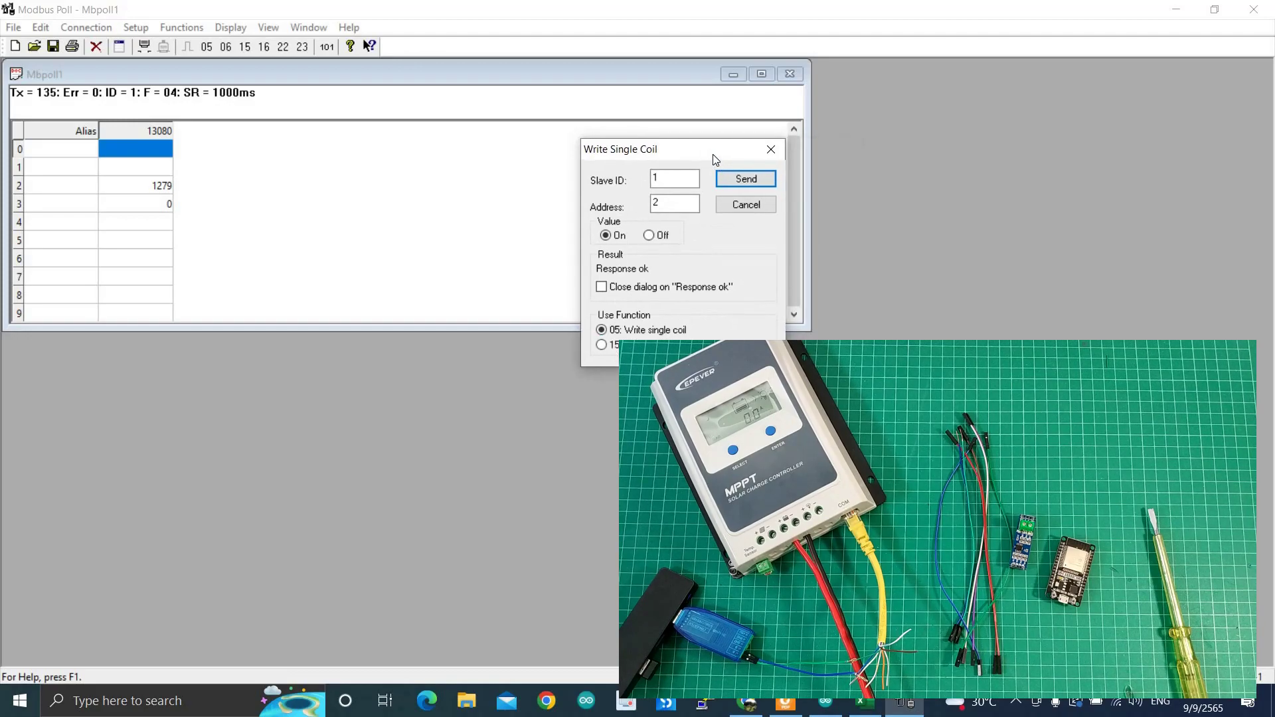
left_click(746, 205)
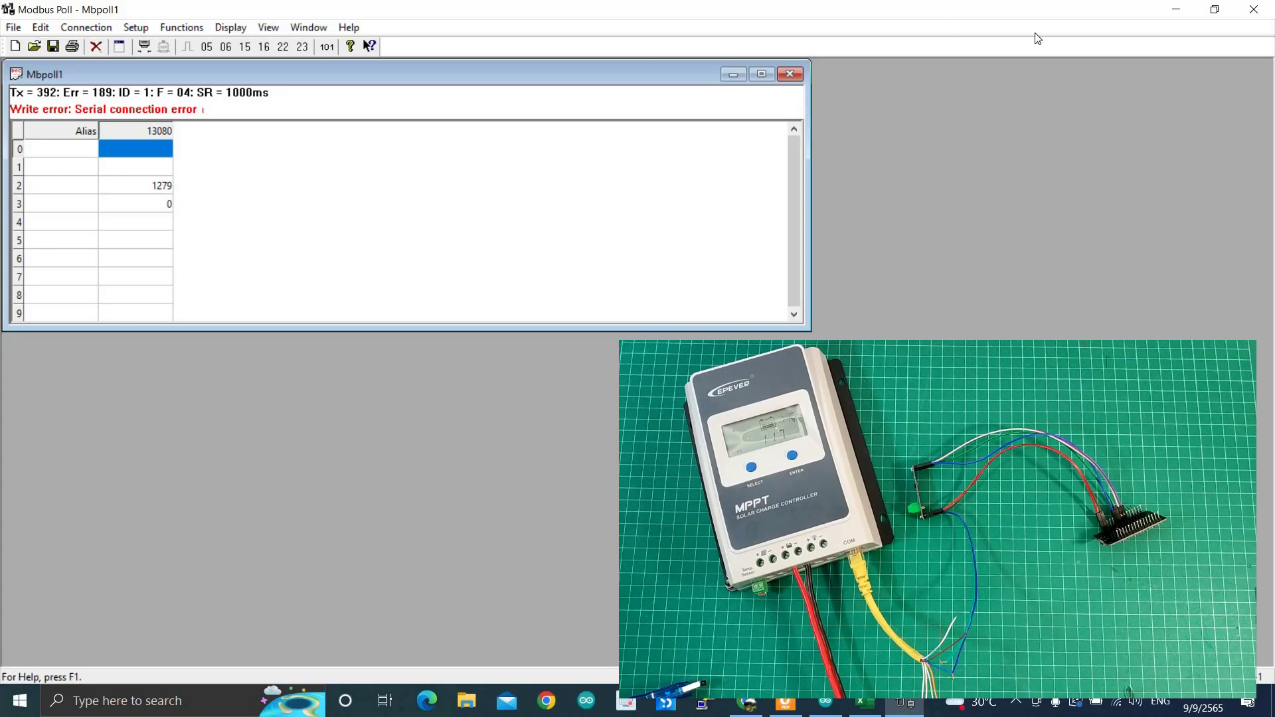
- Close Modbus Poll, and minimize the Excel workbook and the protocol PDF to reach the Chrome browser
left_click(1255, 13)
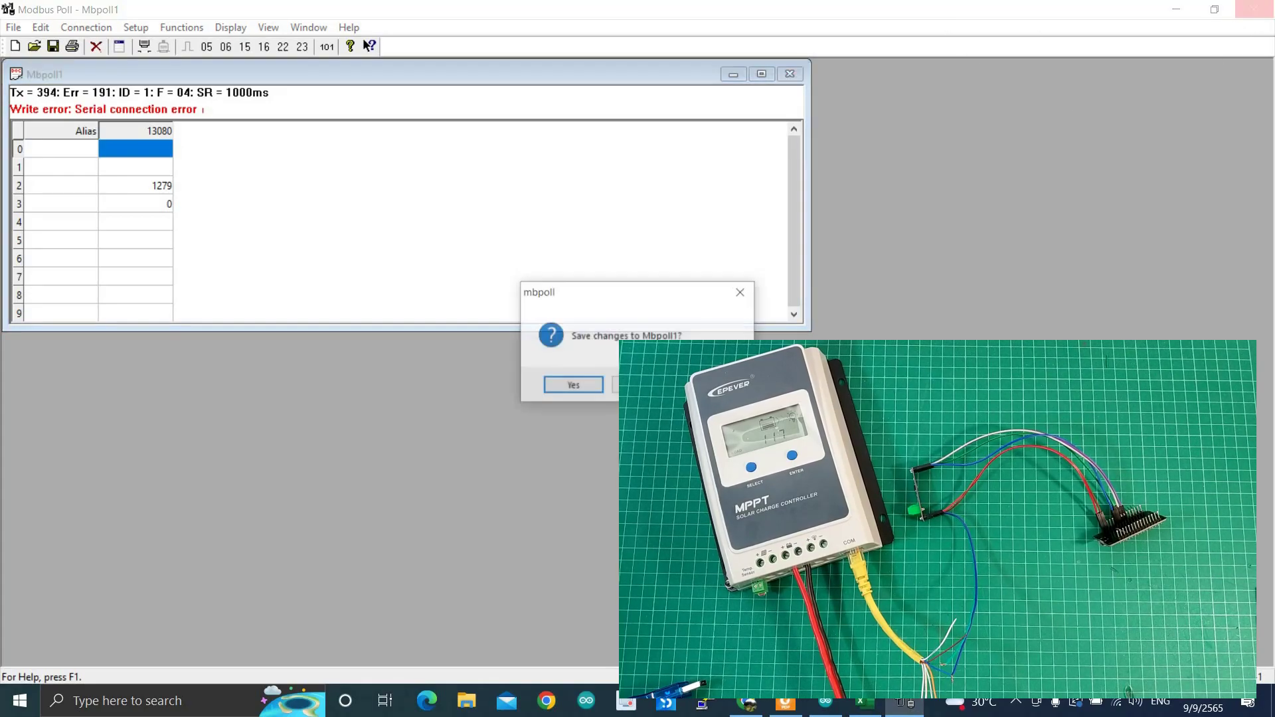
key("Return")
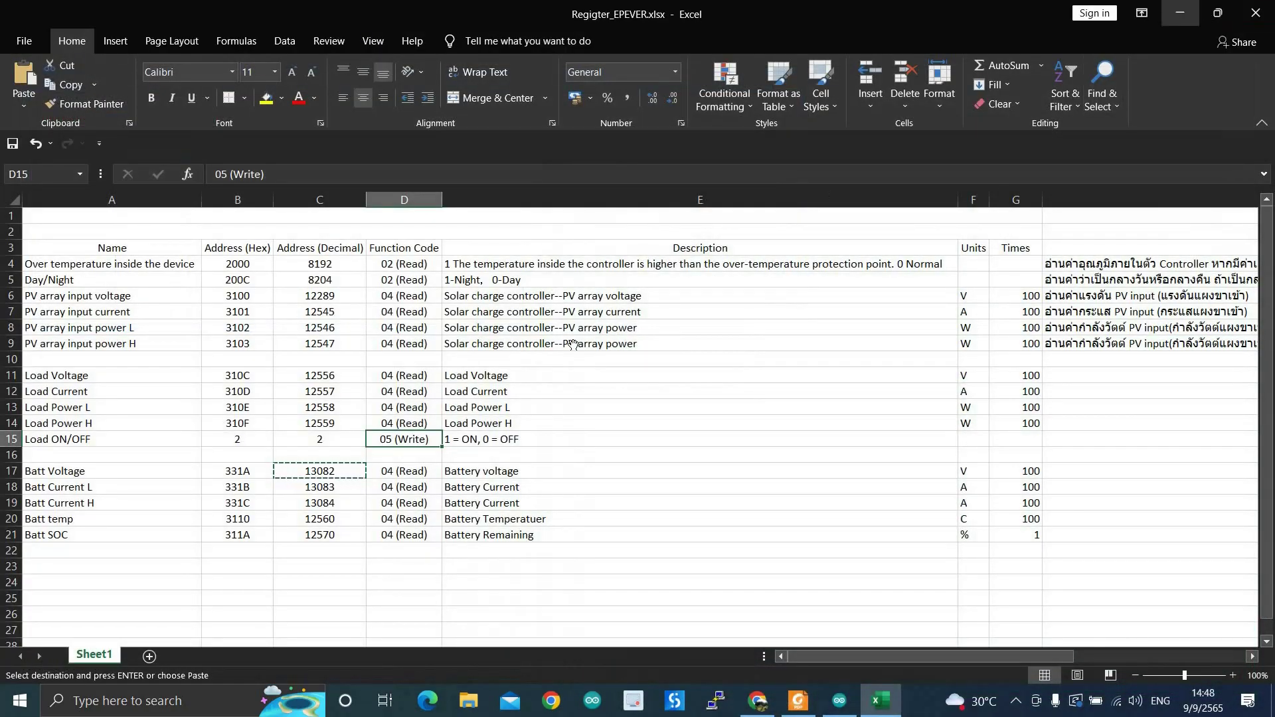
left_click(1194, 13)
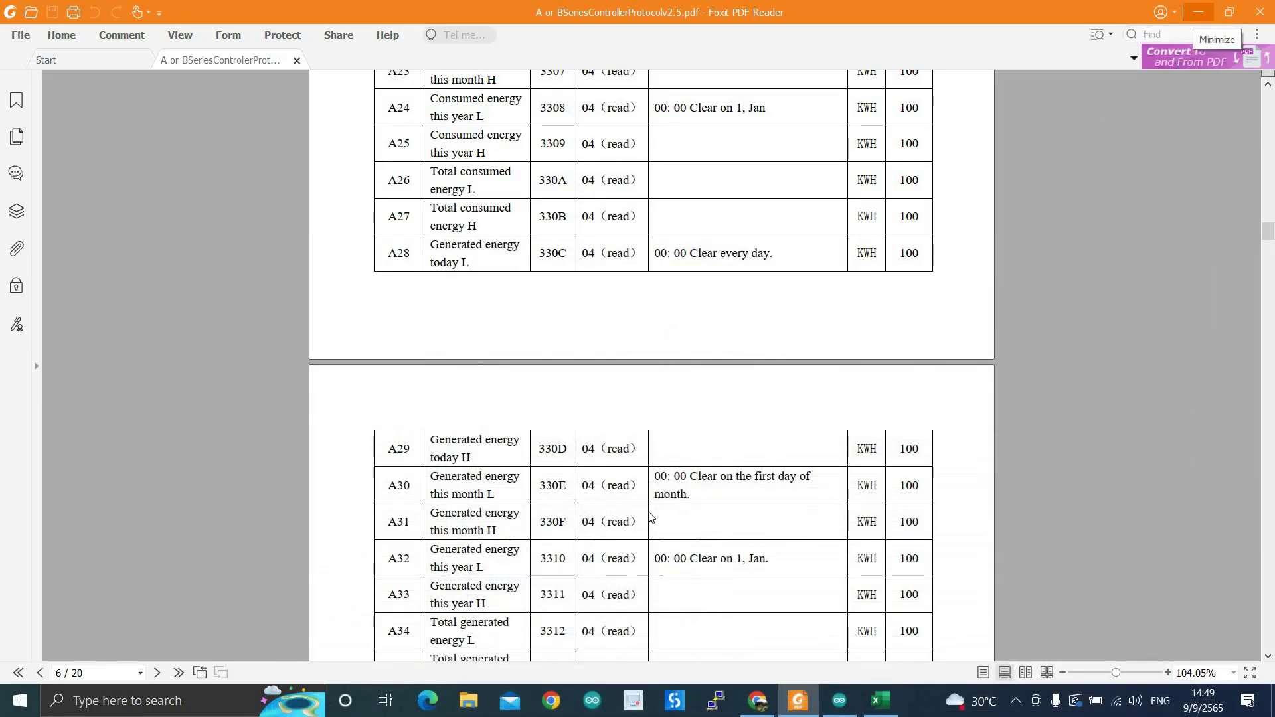
left_click(1196, 19)
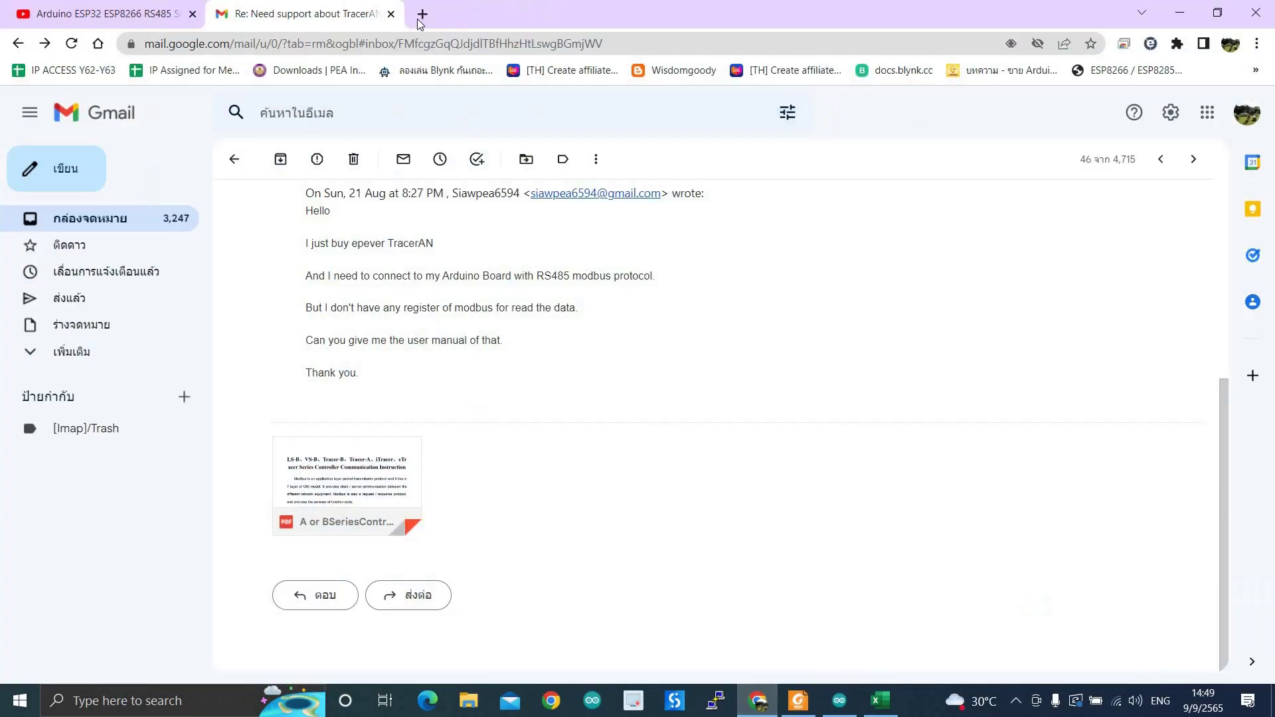
- Open the Blynk website in a new browser tab and go to its console through the login link
left_click(433, 31)
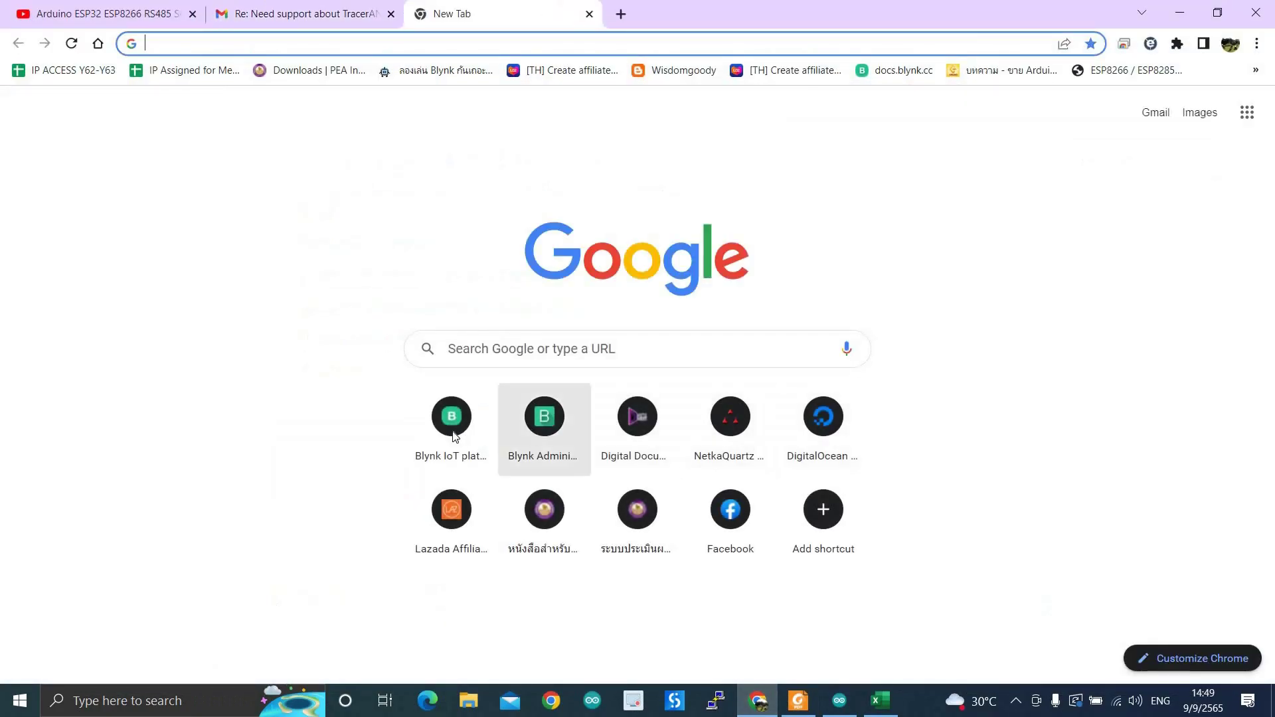
left_click(452, 419)
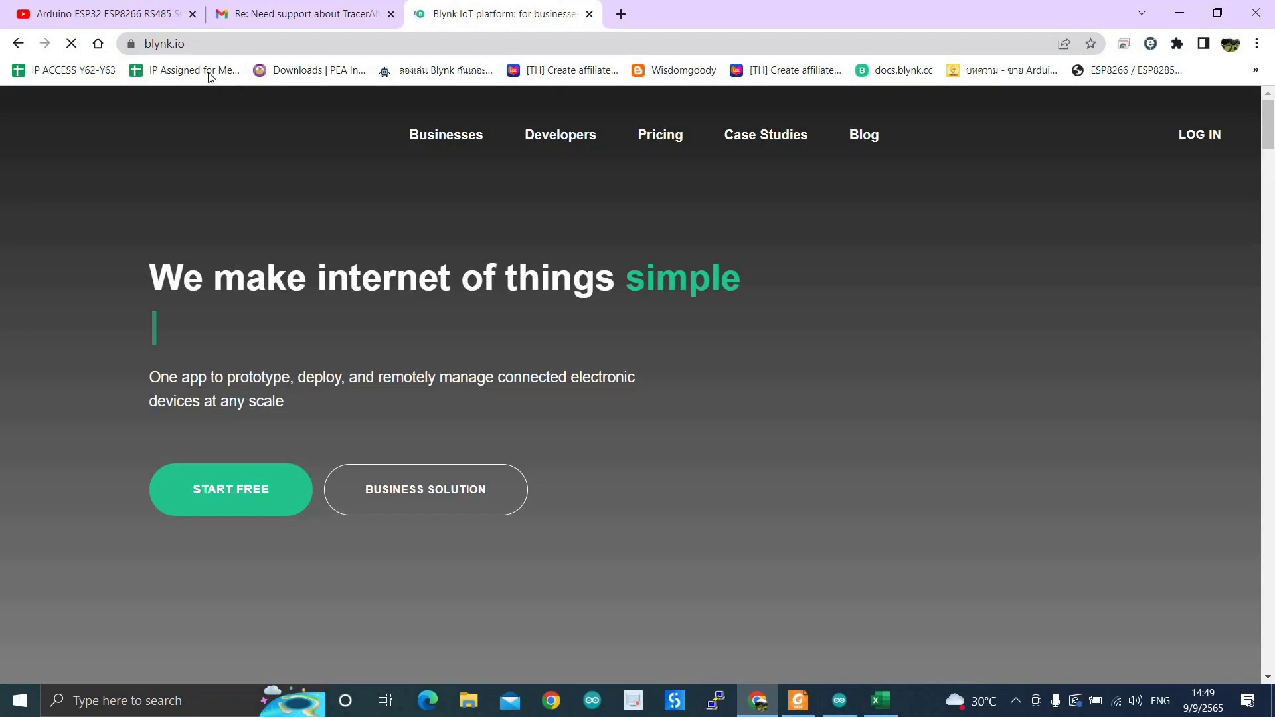
left_click(199, 48)
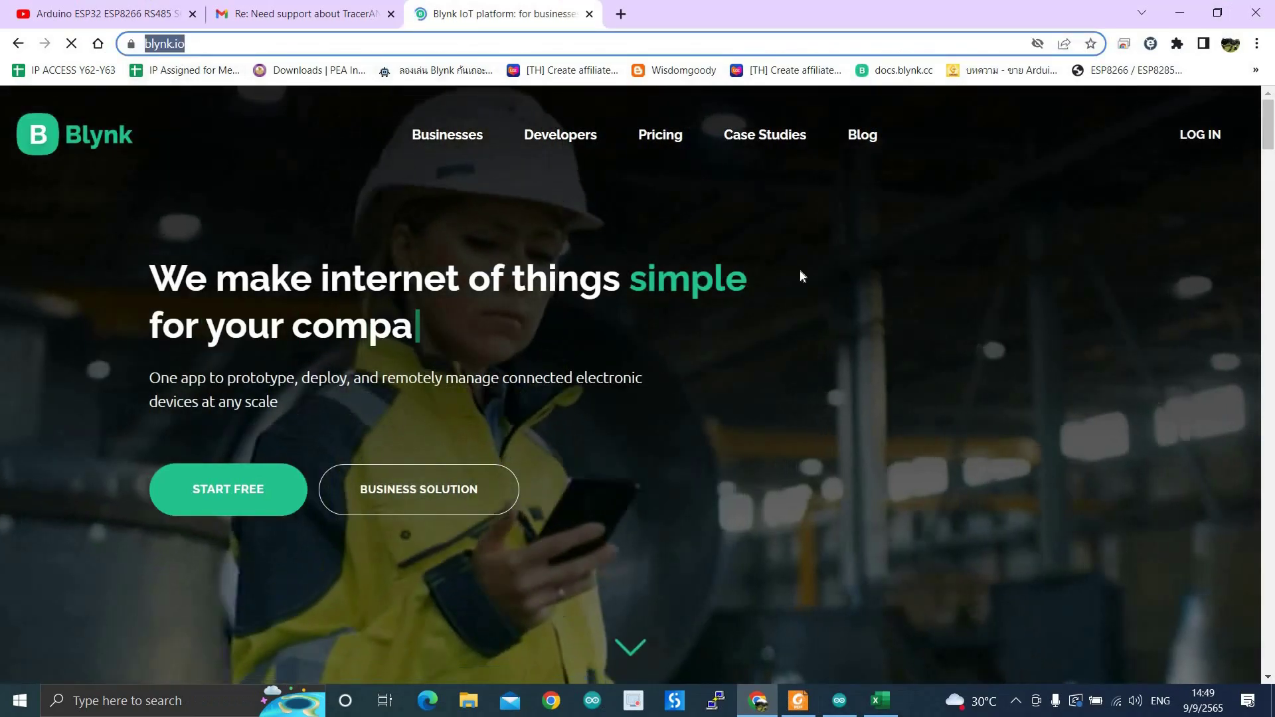
left_click(848, 248)
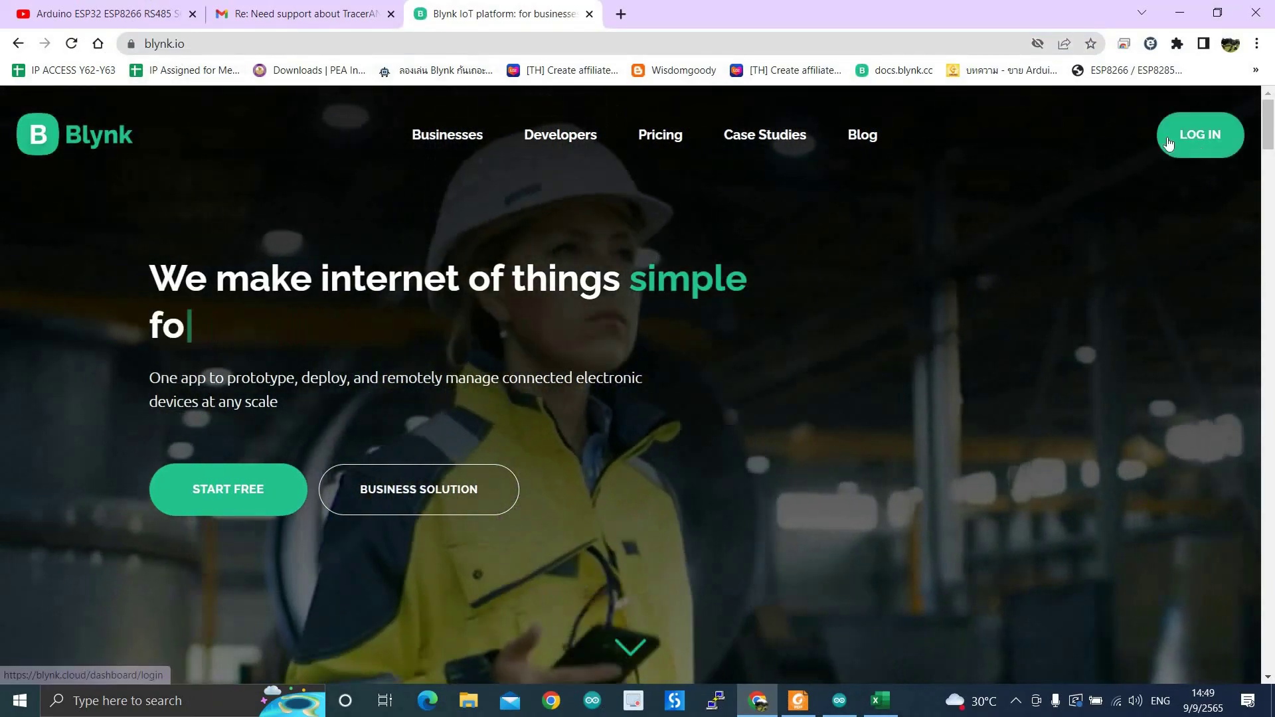
left_click(1199, 136)
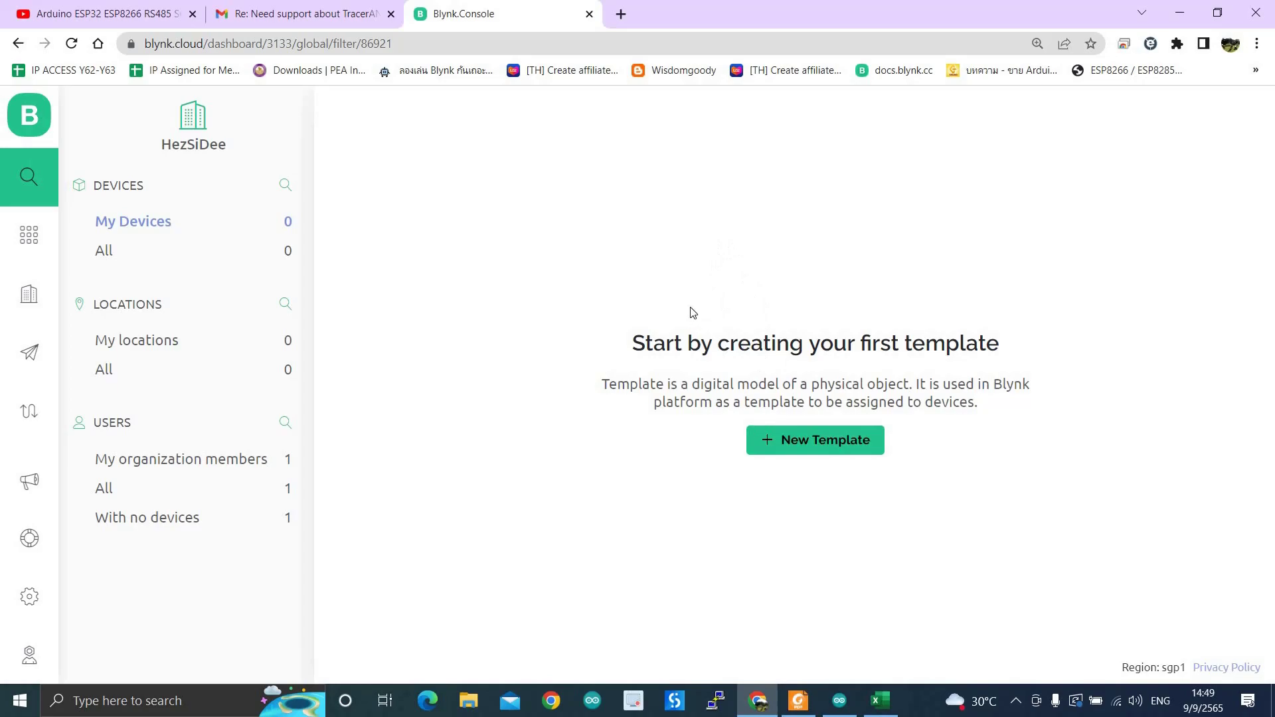
- Start a new Blynk template and name it EPEVER ESP32
left_click(770, 440)
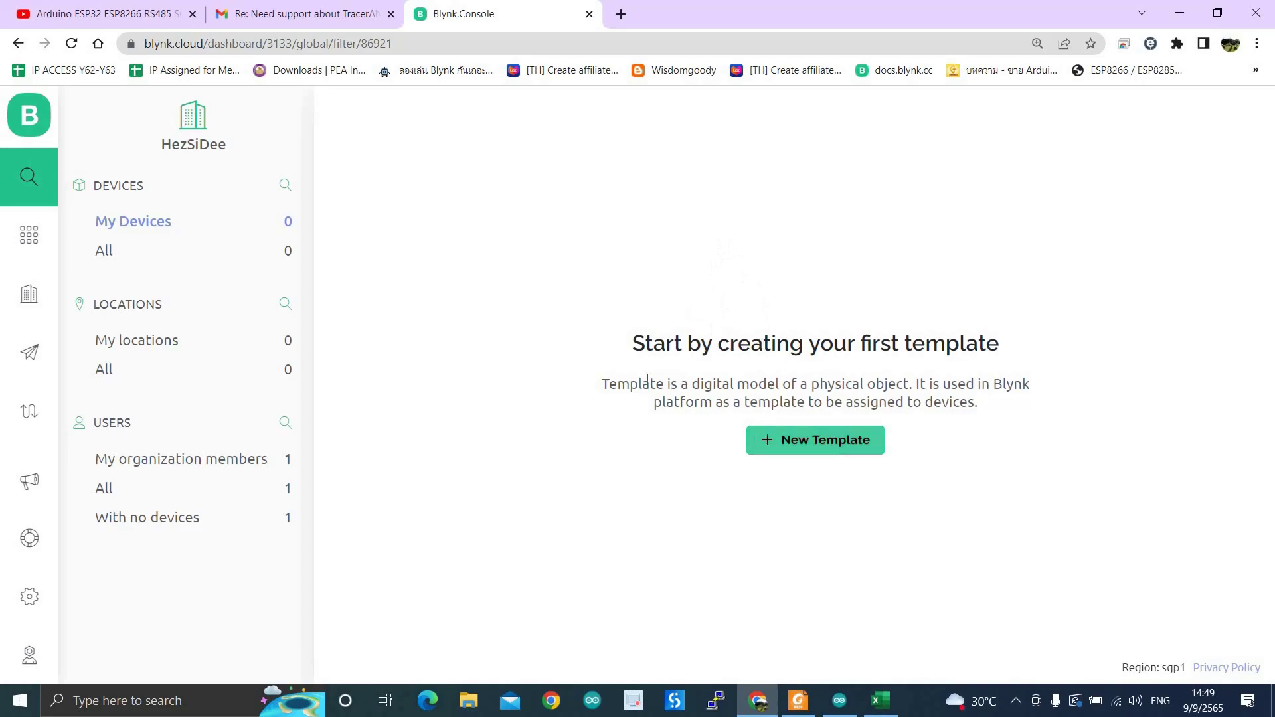
left_click(384, 256)
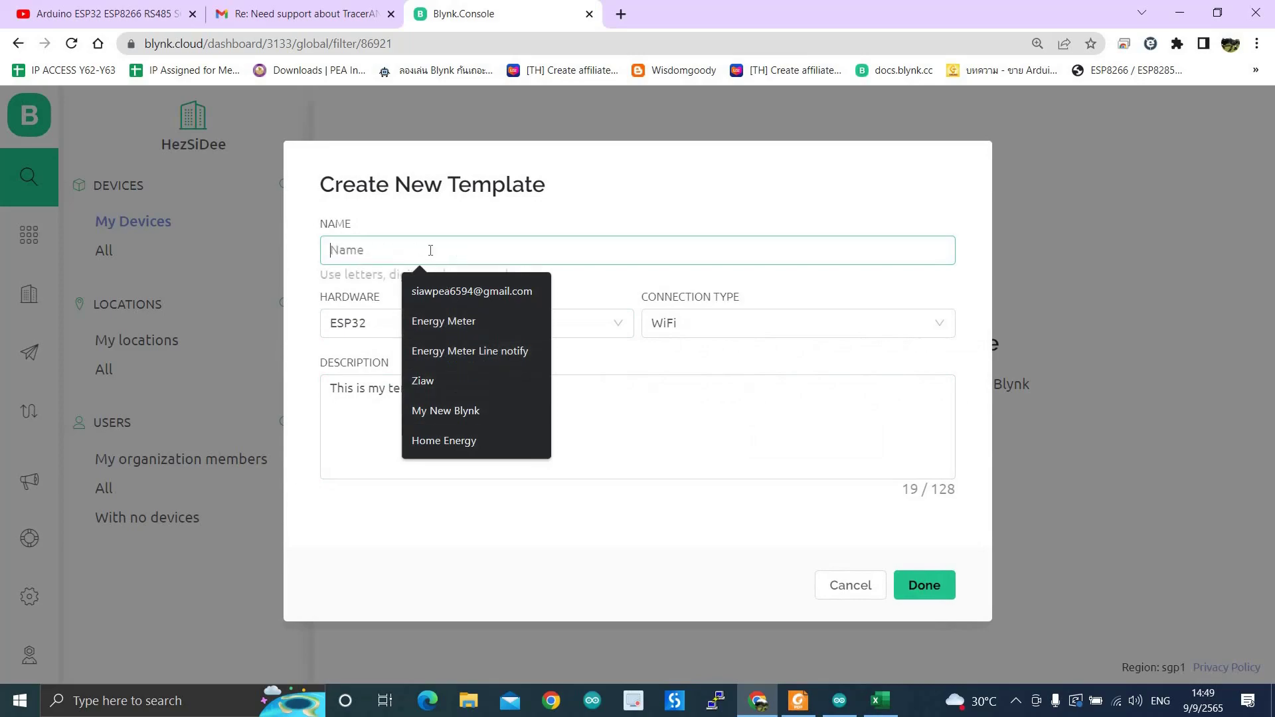
type("E")
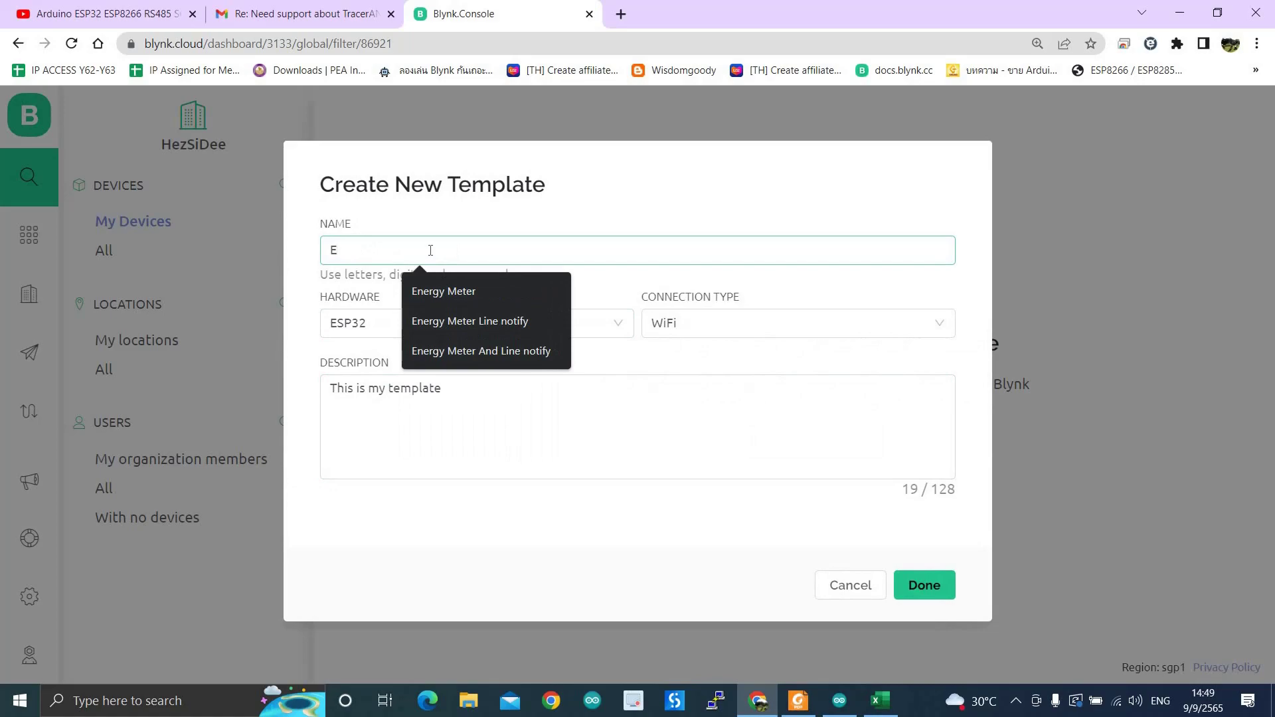
type("PEVER")
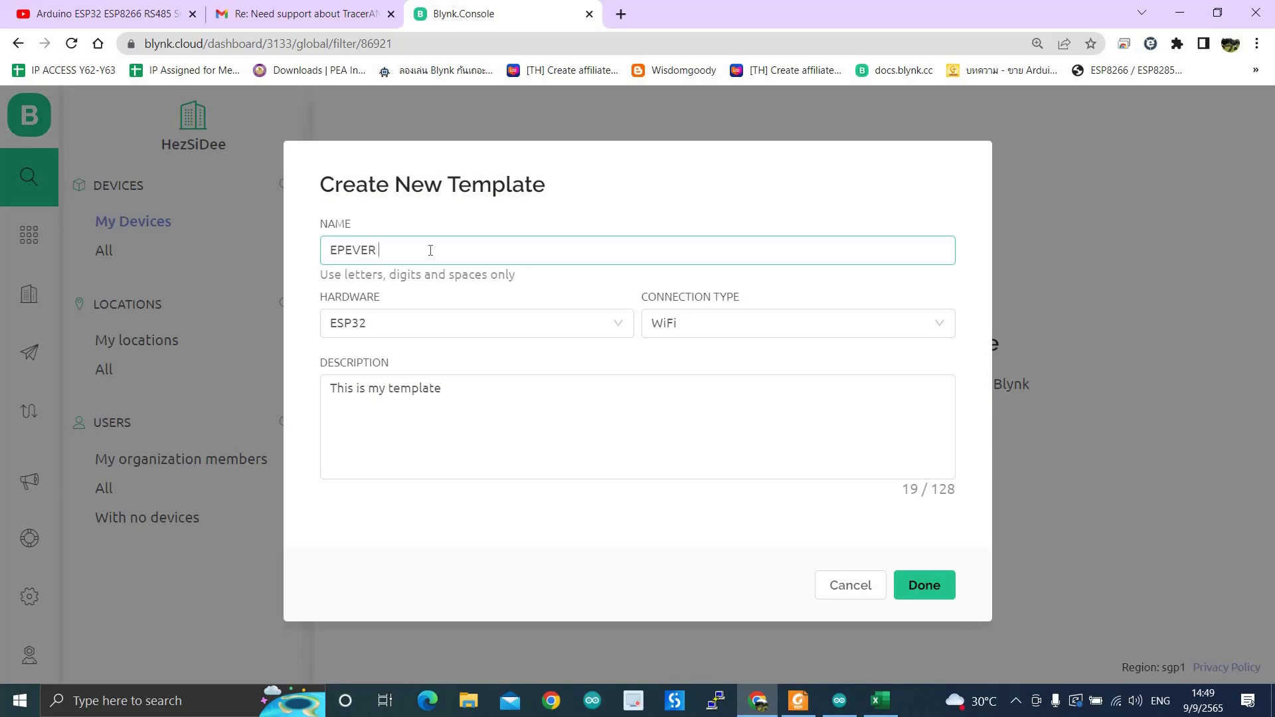
type("ESP32")
- Choose ESP32 as the template's hardware, keep its default description, and create the template
left_click(625, 332)
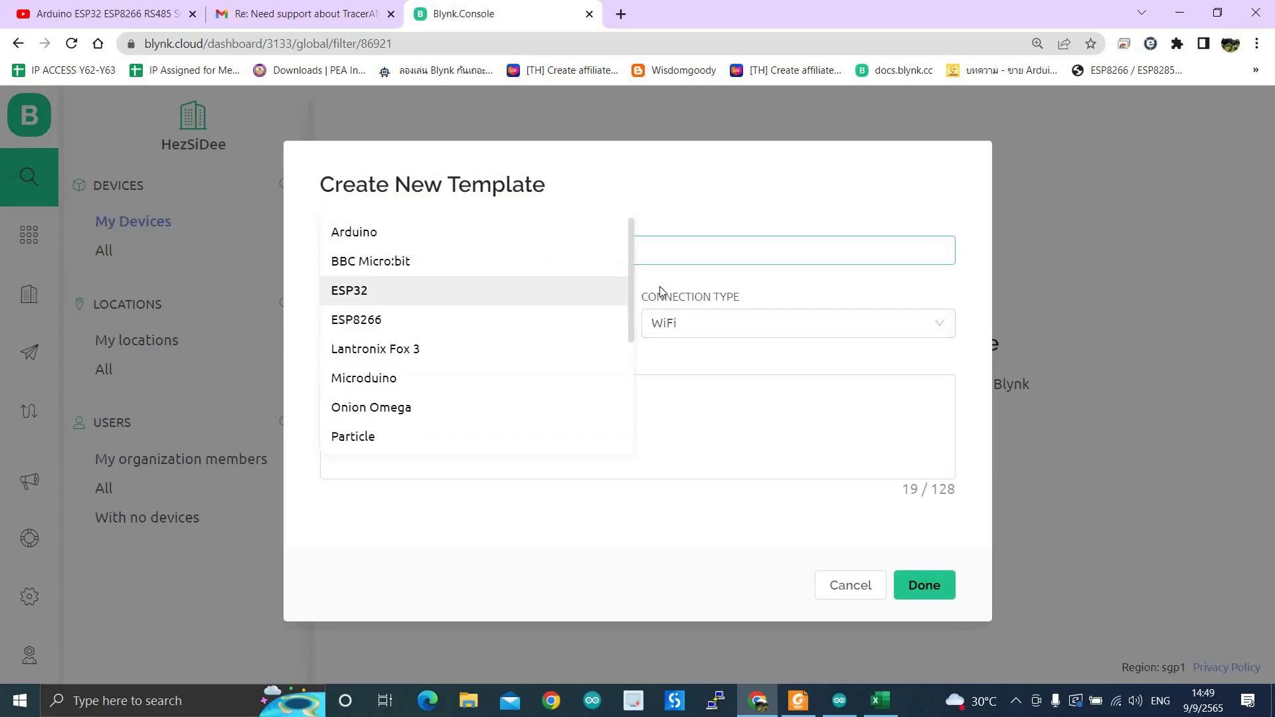
left_click(354, 292)
left_click(475, 394)
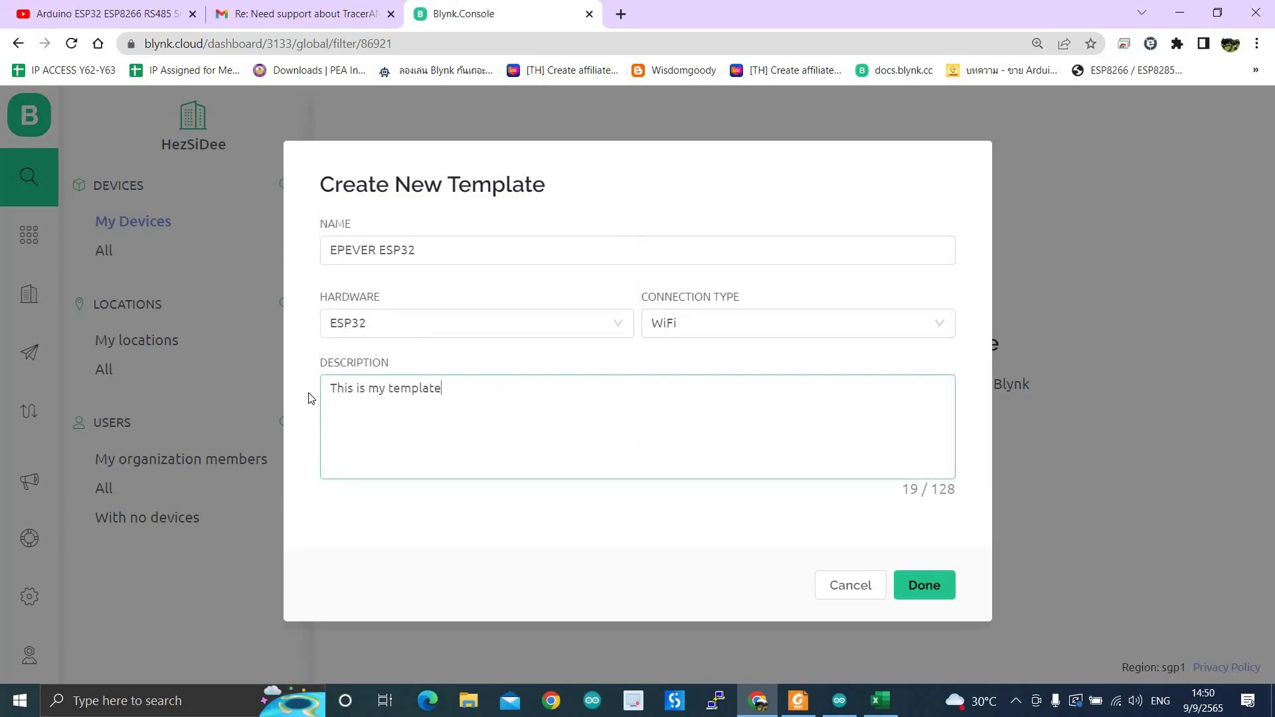
triple_click(485, 402)
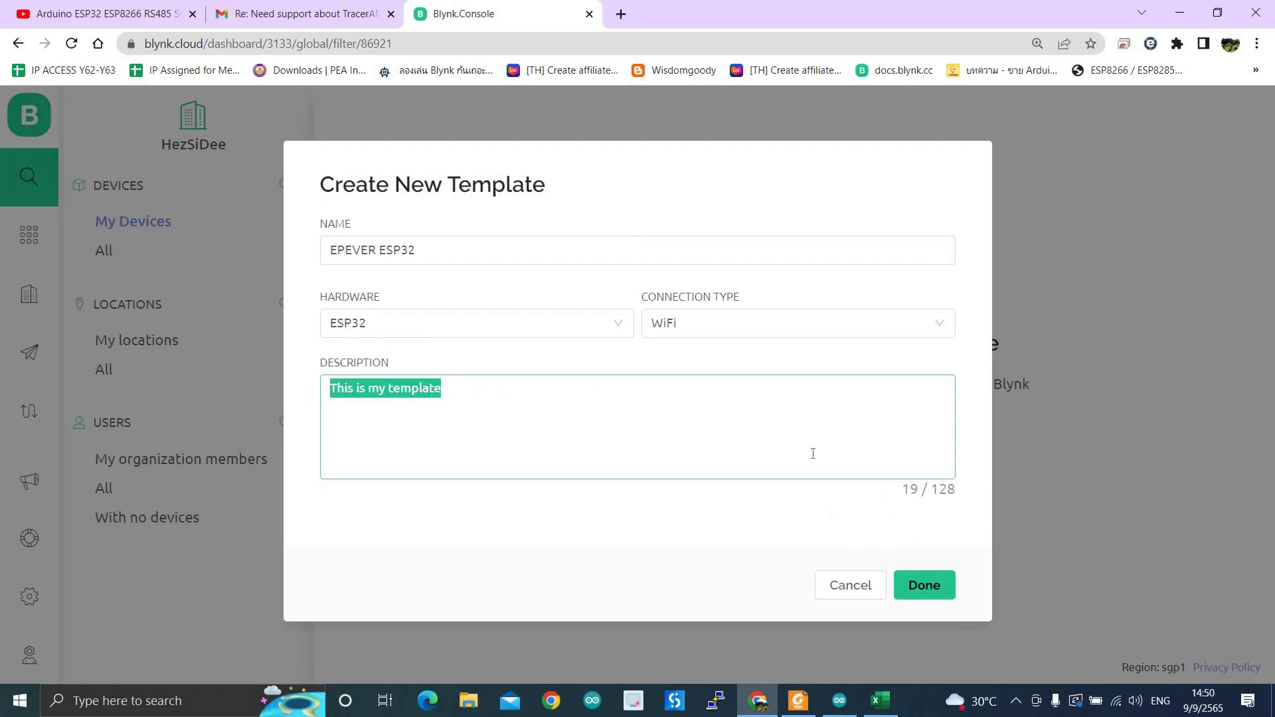
left_click(927, 587)
left_click(918, 584)
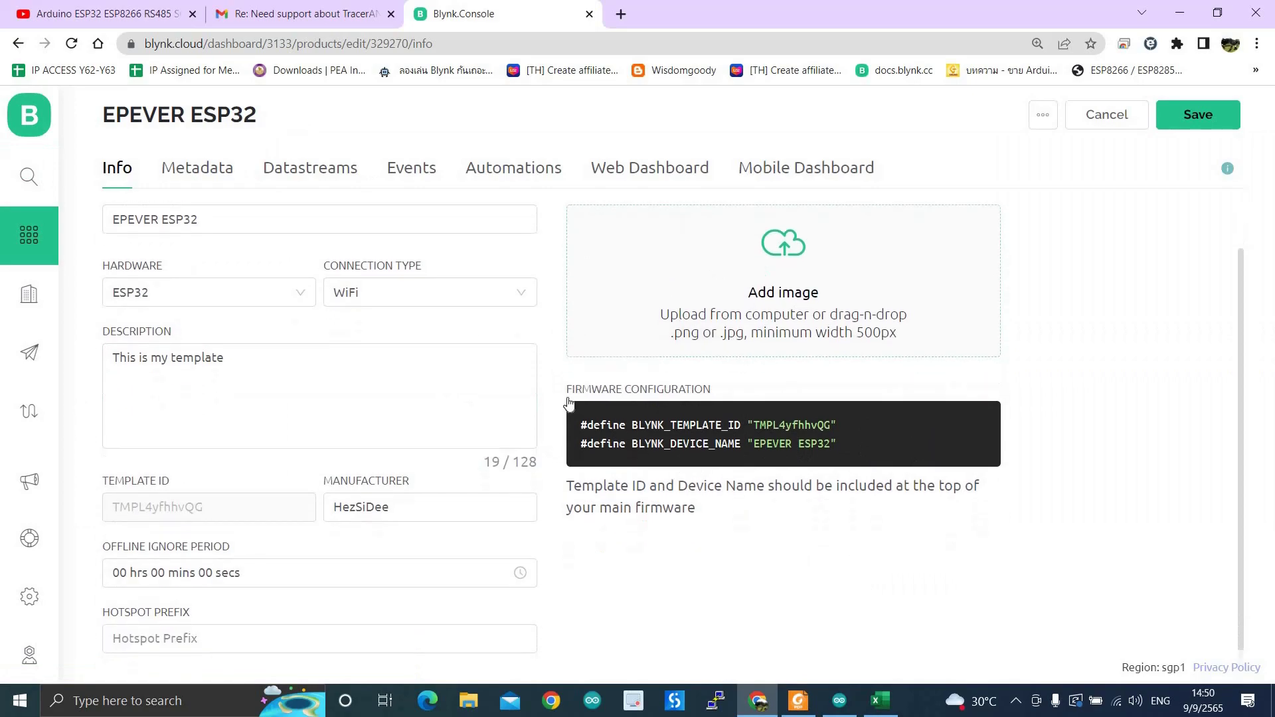
- Start a virtual pin datastream in the EPEVER ESP32 template and name it Batt_Volt
left_click(304, 170)
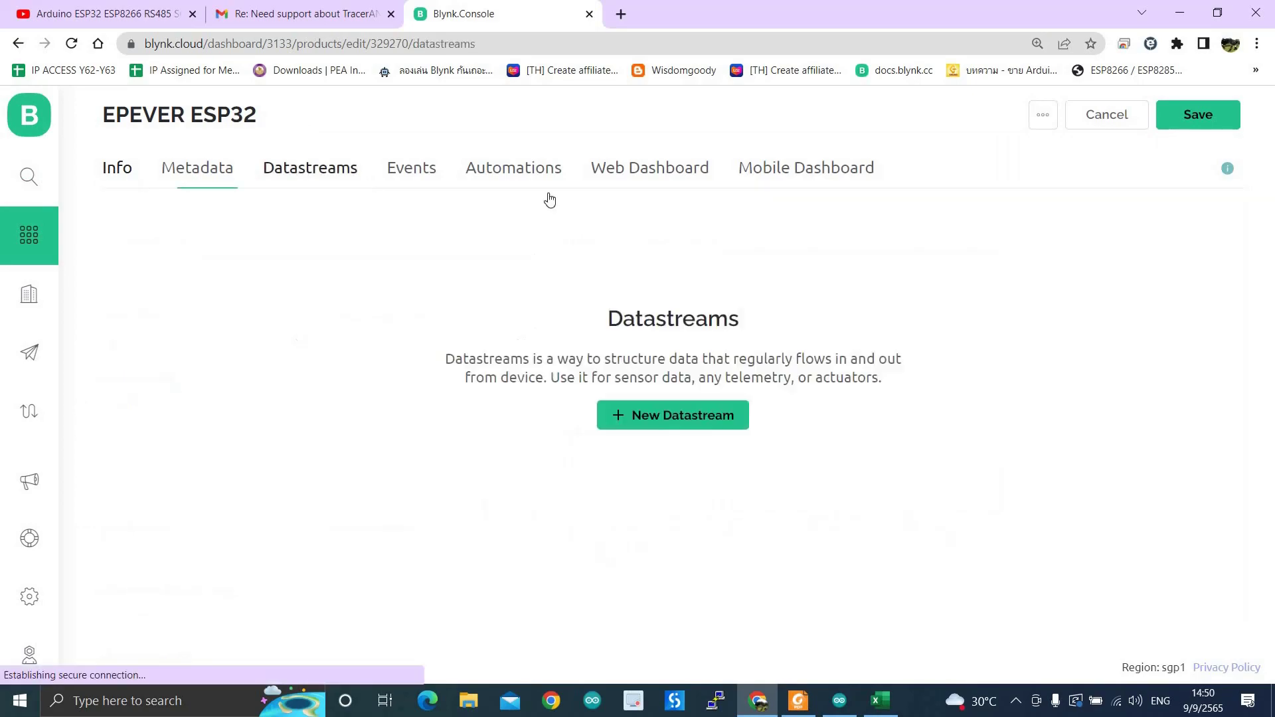
left_click(617, 422)
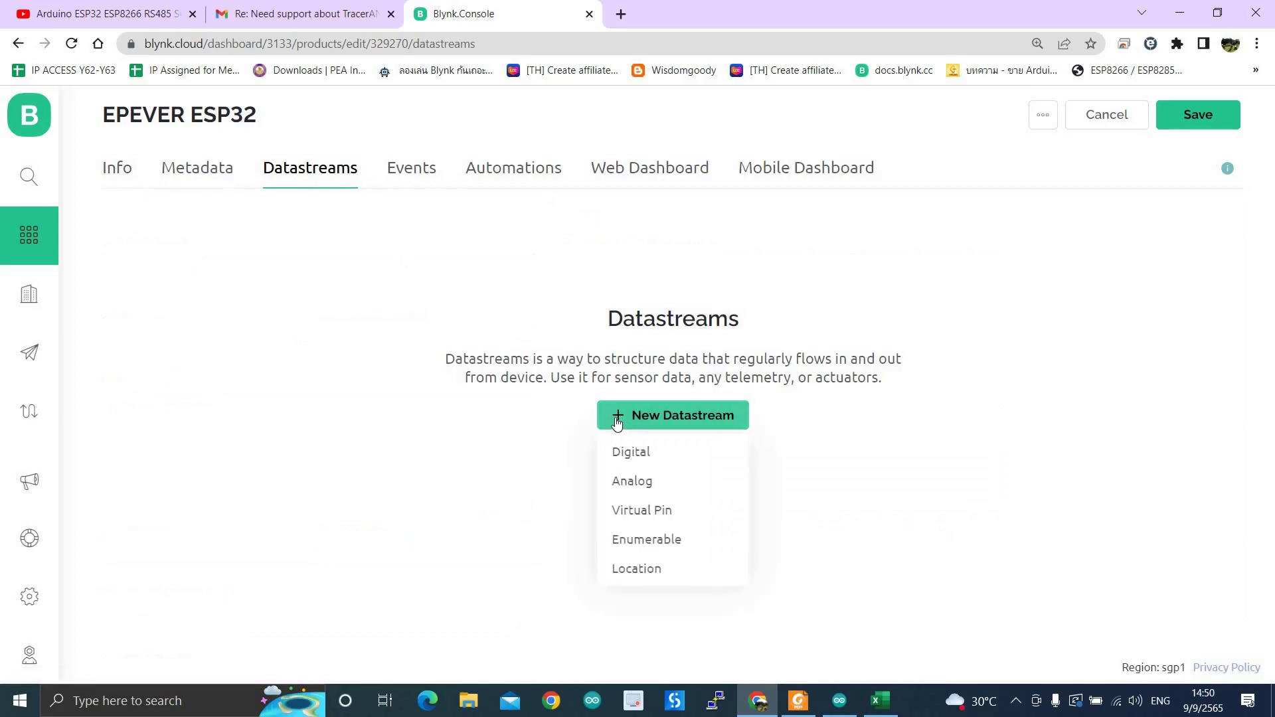
left_click(665, 514)
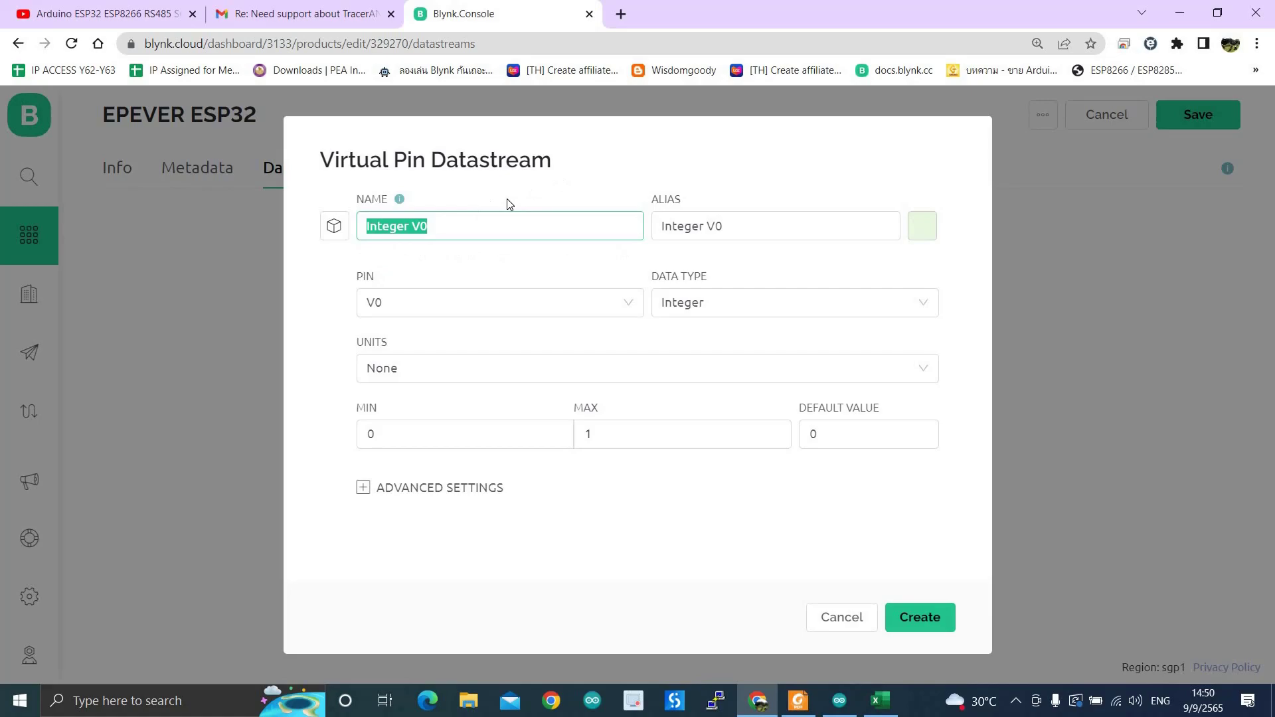
type("B")
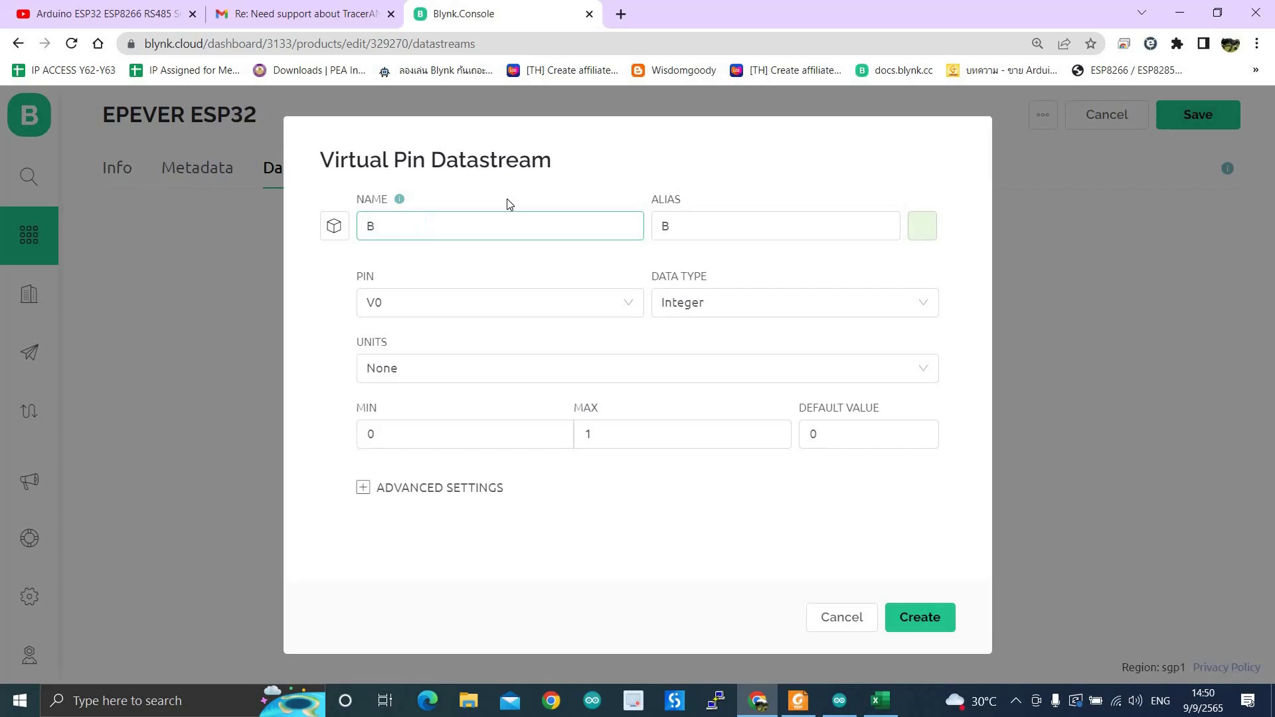
type("att_Volt")
- Assign the Batt_Volt datastream to pin V1 with the Double data type and Volt, V as its units
left_click(631, 305)
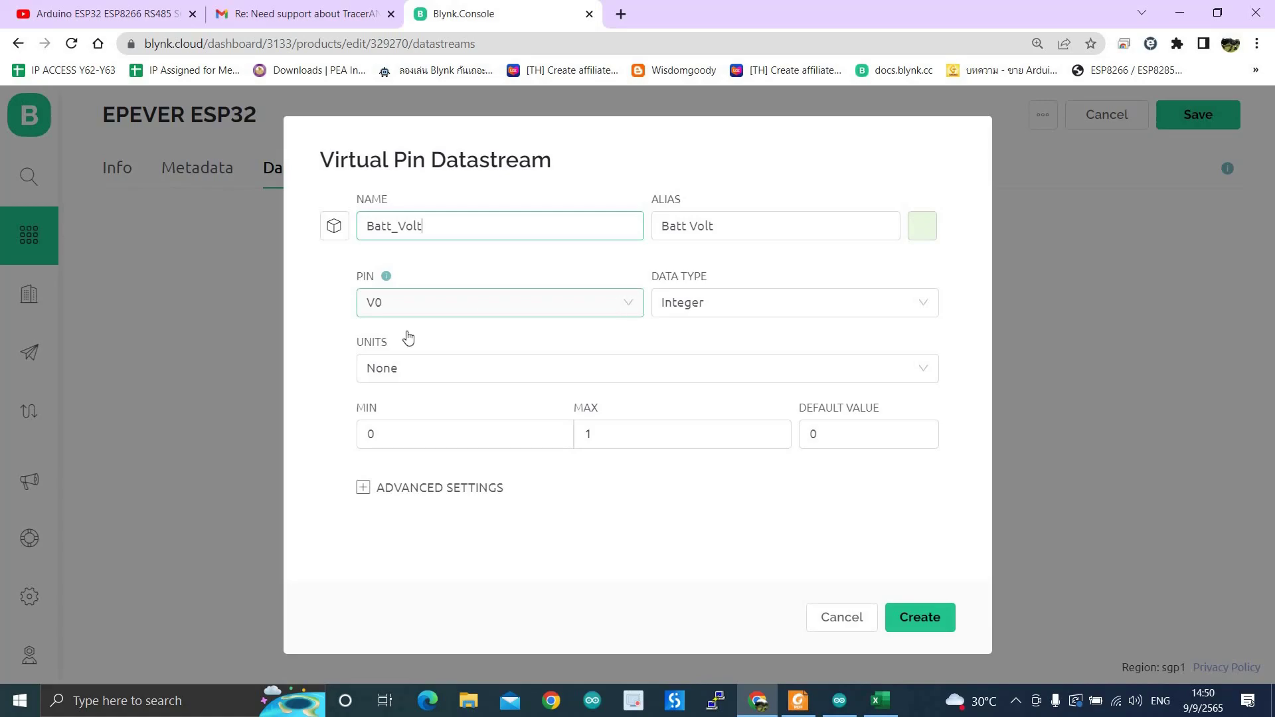
left_click(535, 368)
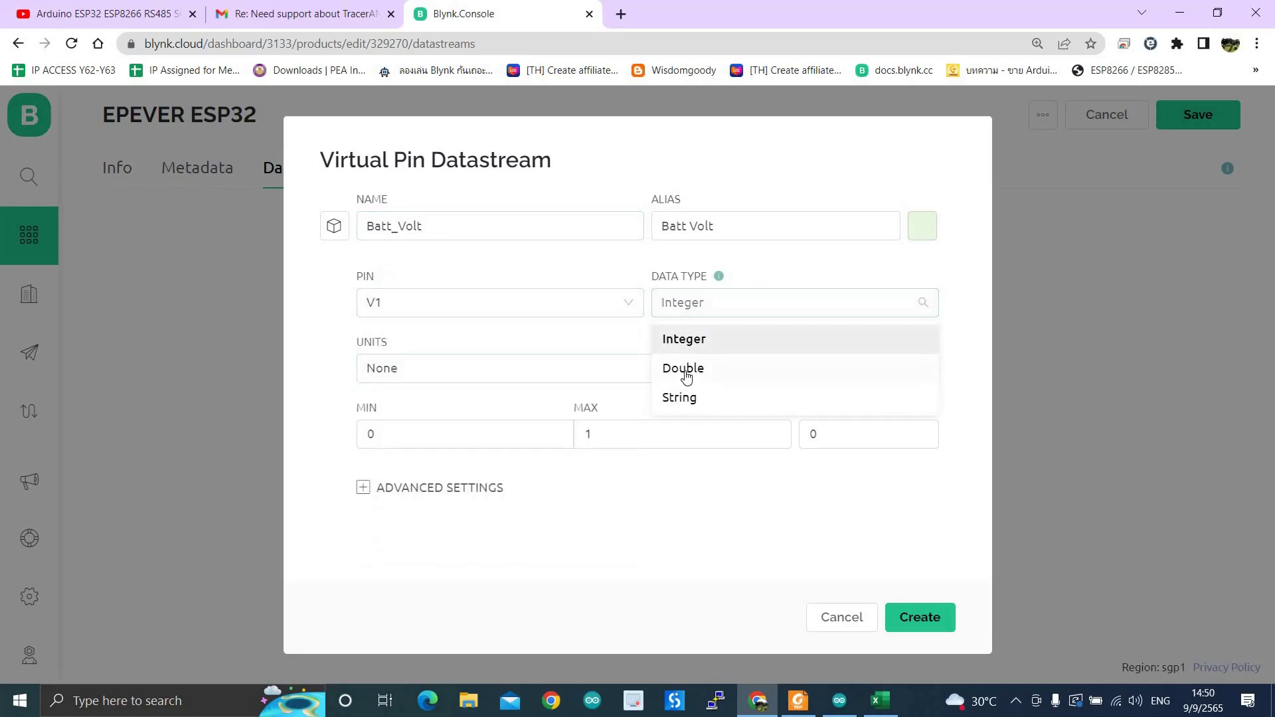
left_click(711, 367)
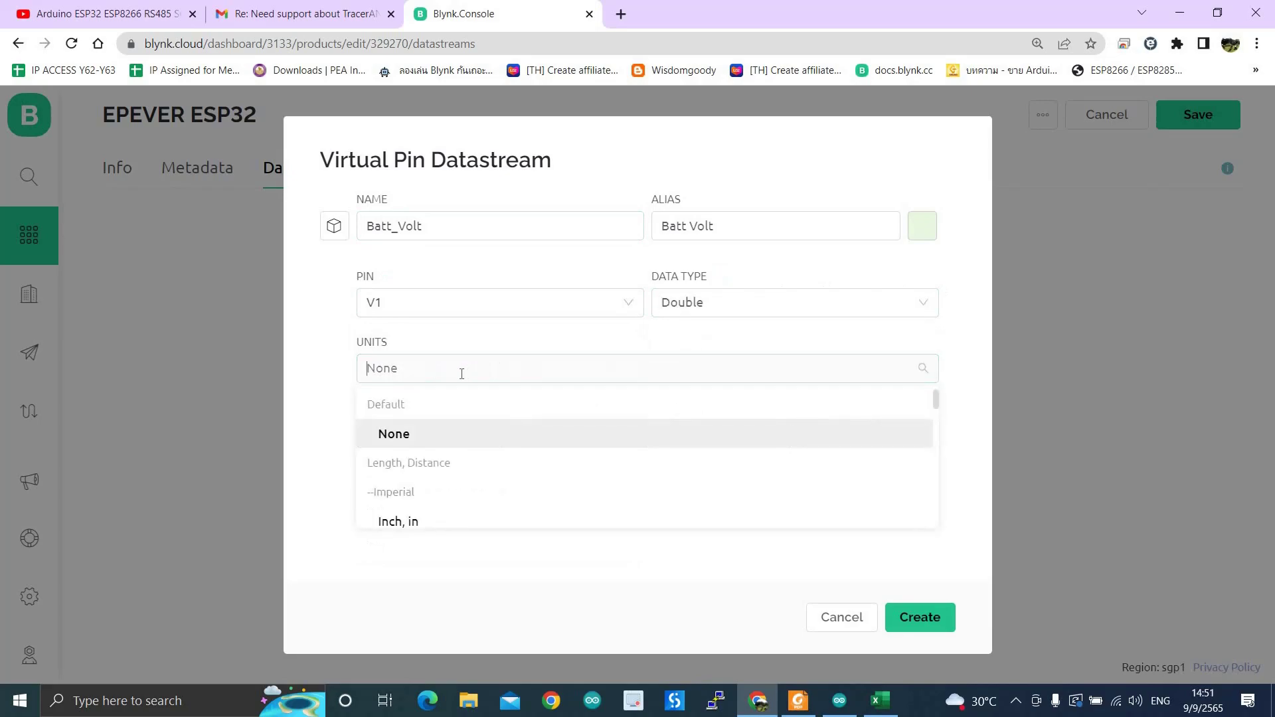
type("volt")
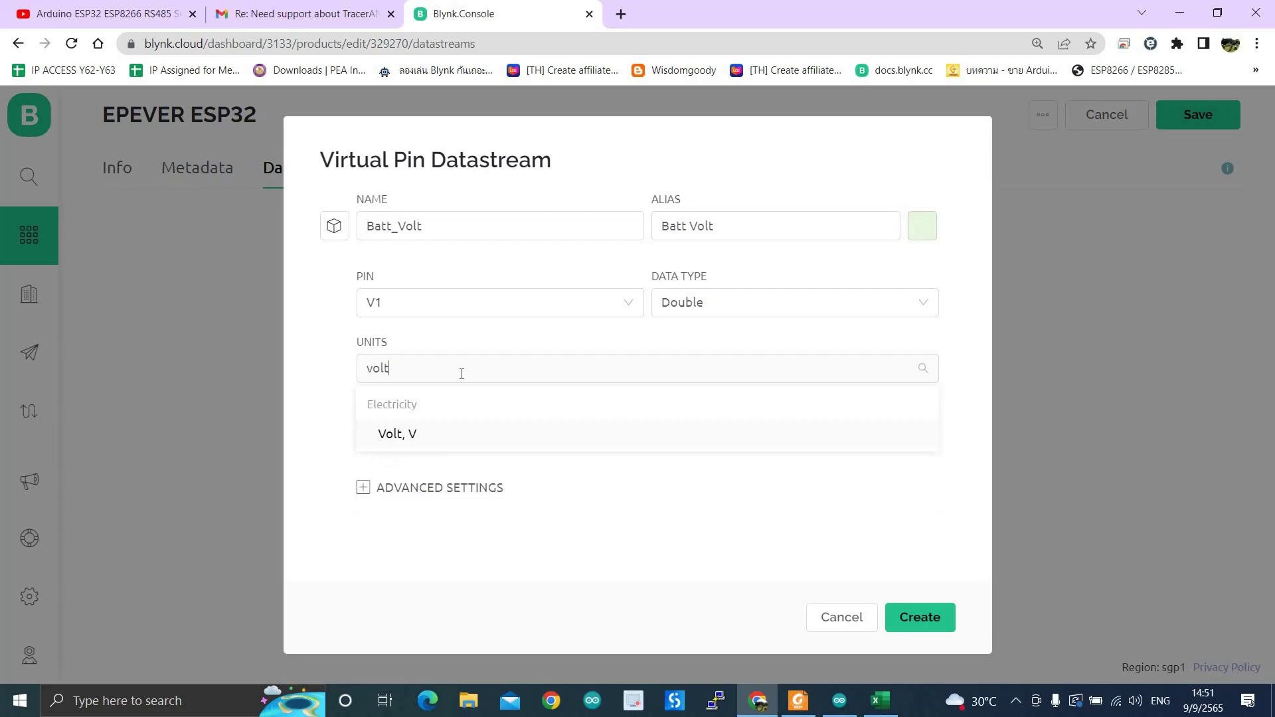
left_click(400, 434)
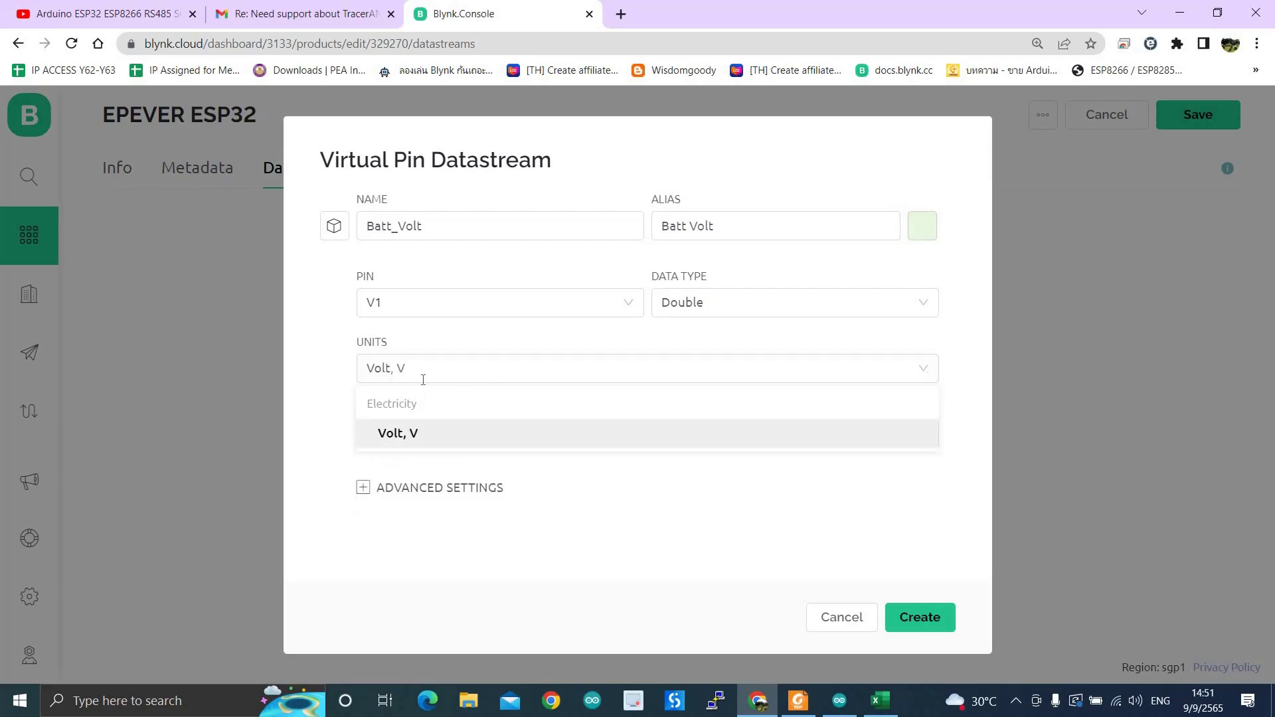
left_click(464, 366)
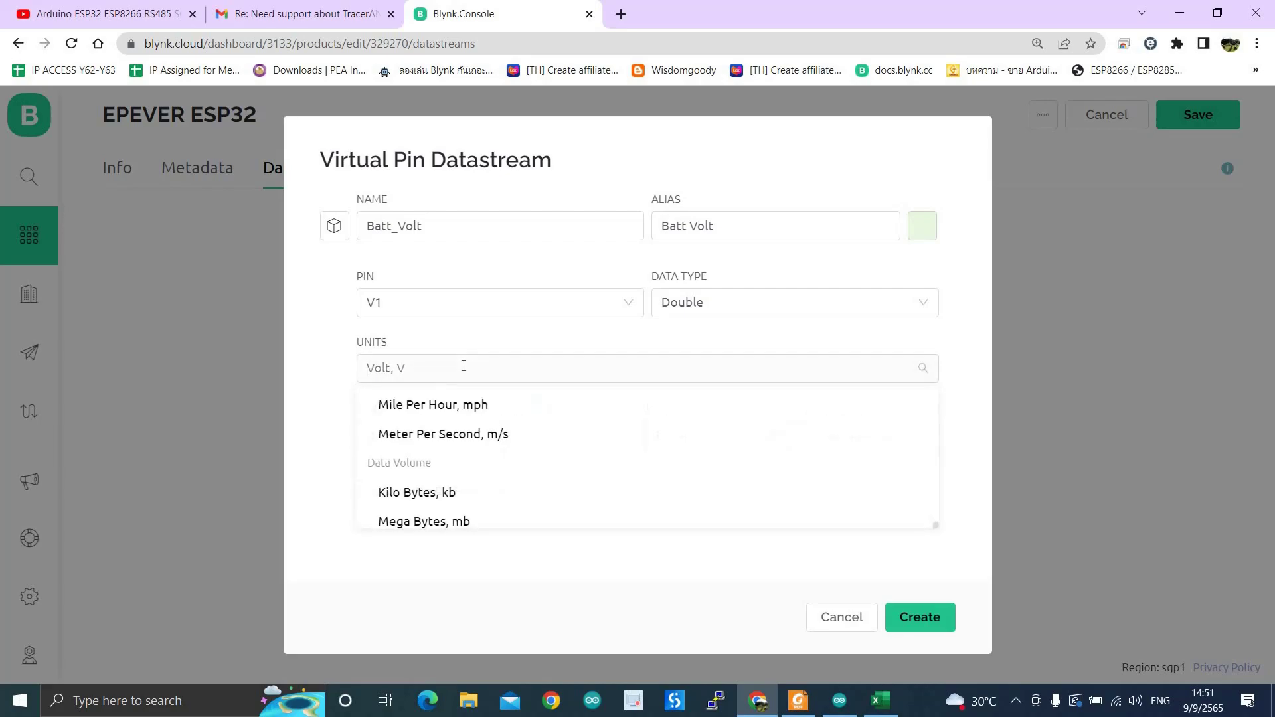
left_click(319, 380)
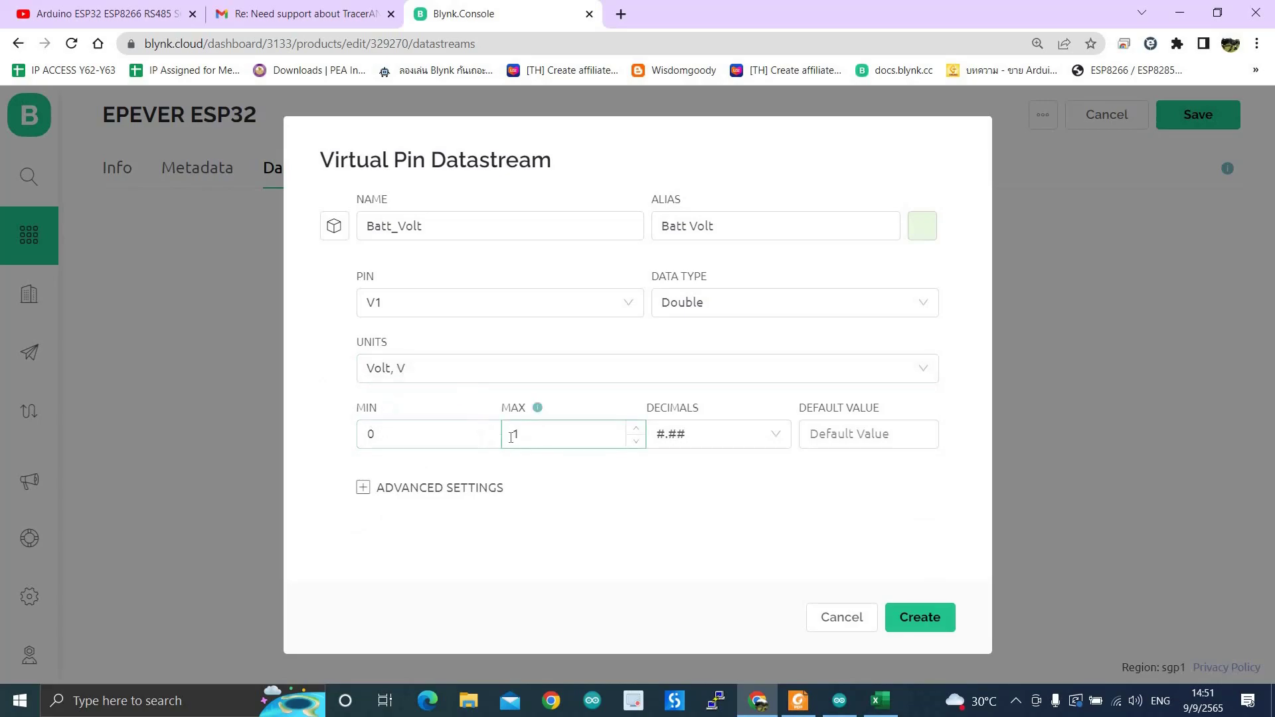
- Set the Batt_Volt maximum to 30, choose a medium light green as its color, and create the datastream
left_click_drag(511, 437, 603, 442)
type("30")
left_click(923, 226)
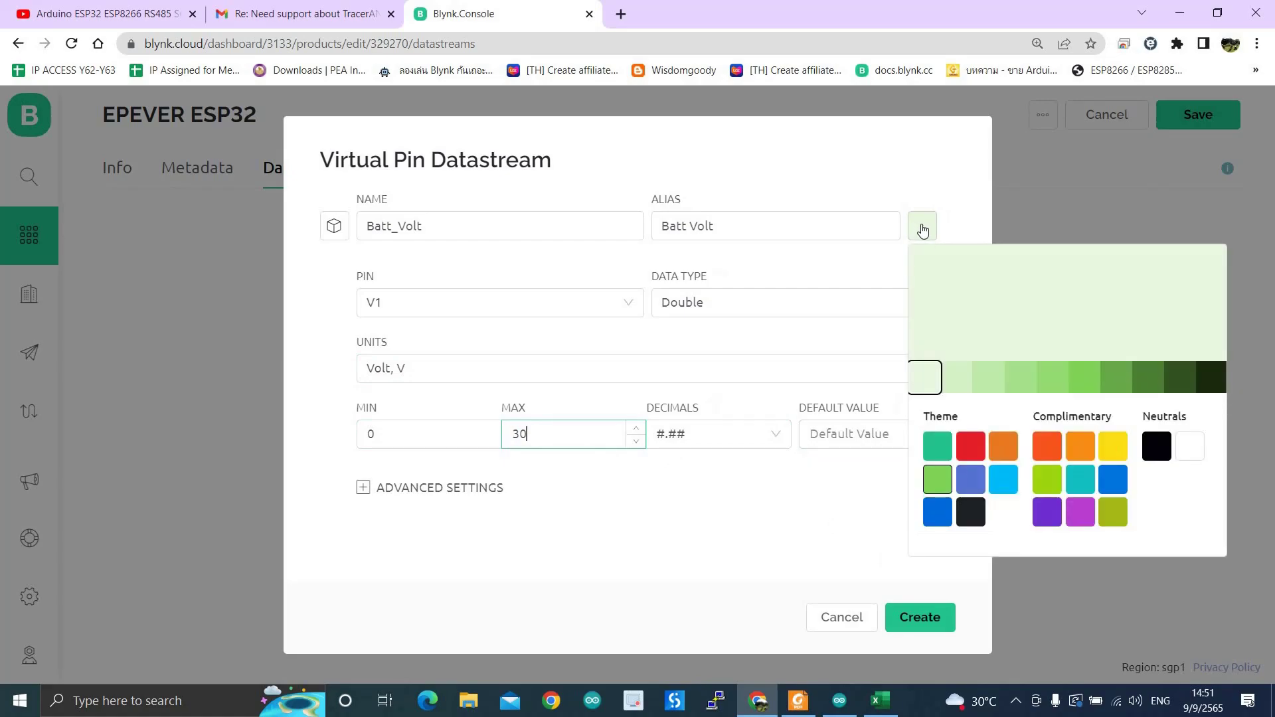
left_click(961, 389)
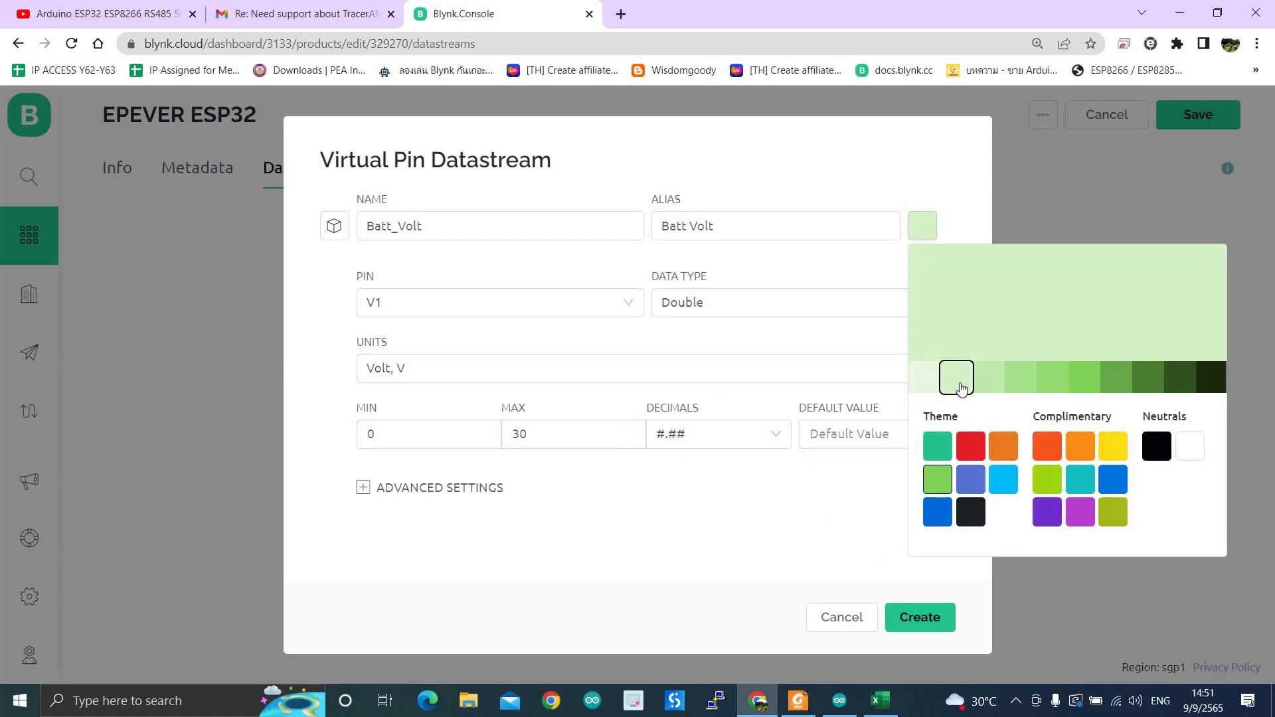
left_click(999, 384)
left_click(1018, 380)
left_click(857, 270)
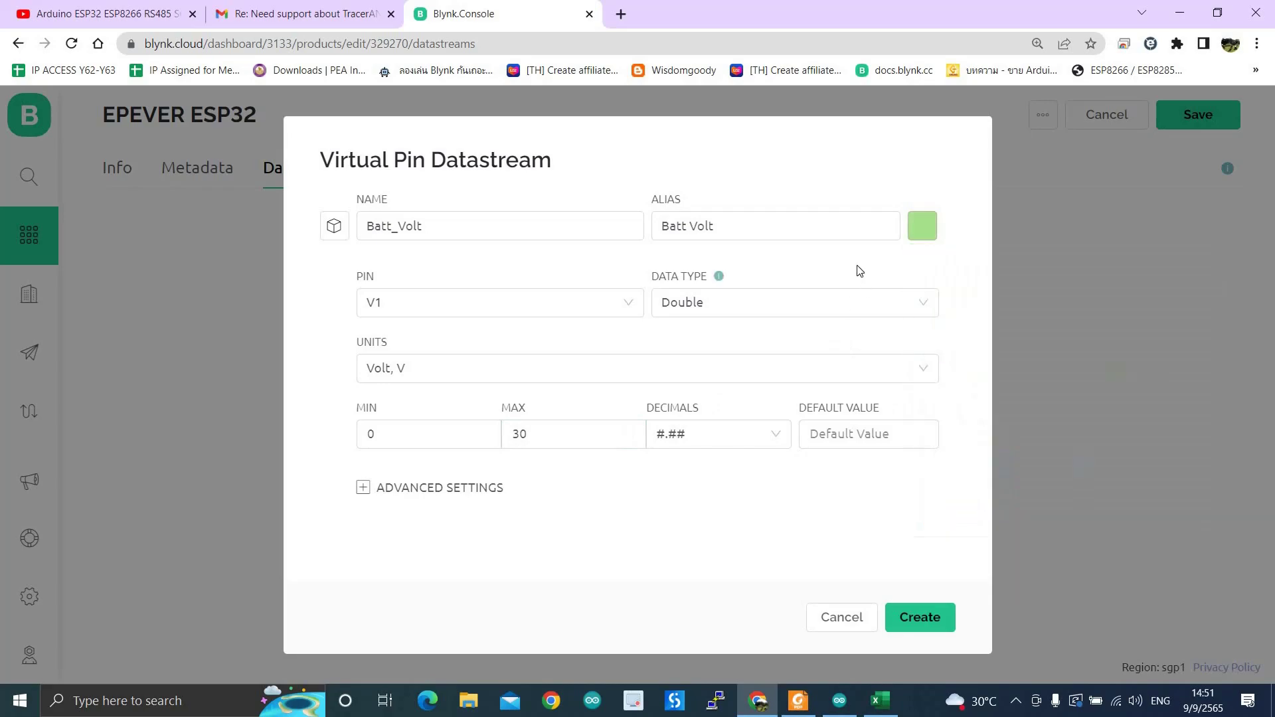
left_click(926, 619)
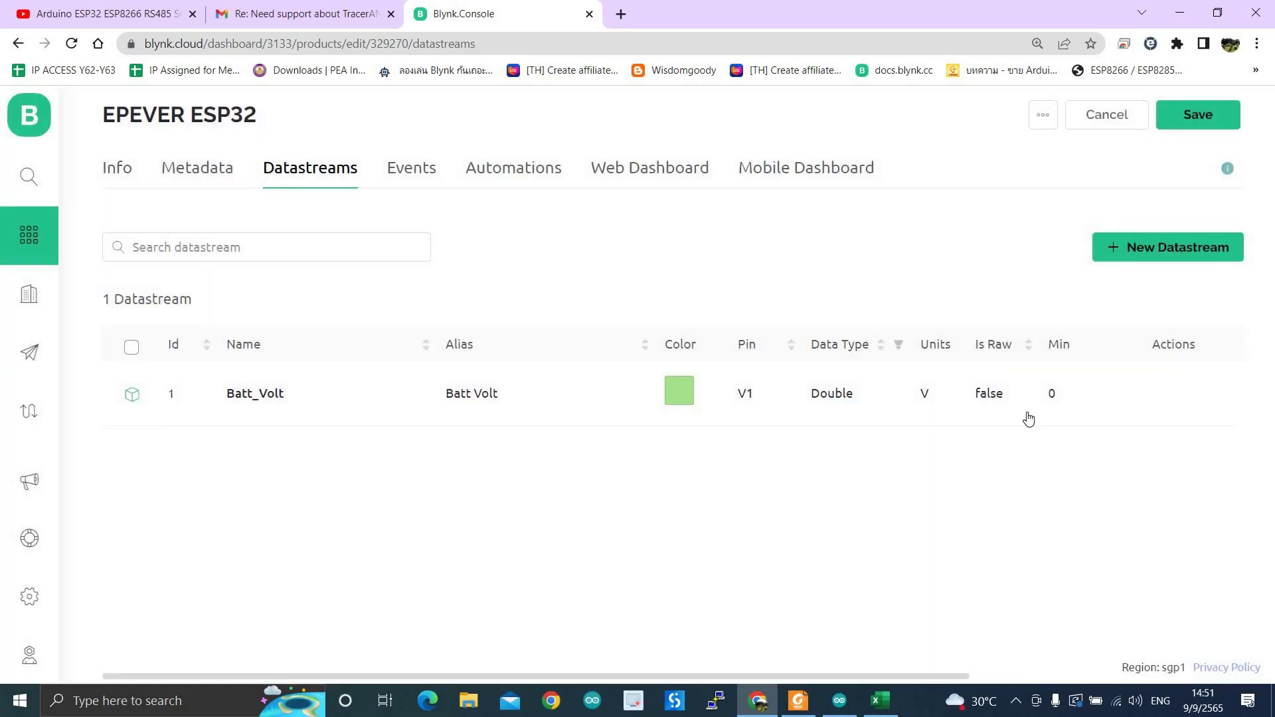
- Start another virtual pin datastream, name it Batt_Current_Charge, and assign it to pin V2
left_click(1123, 249)
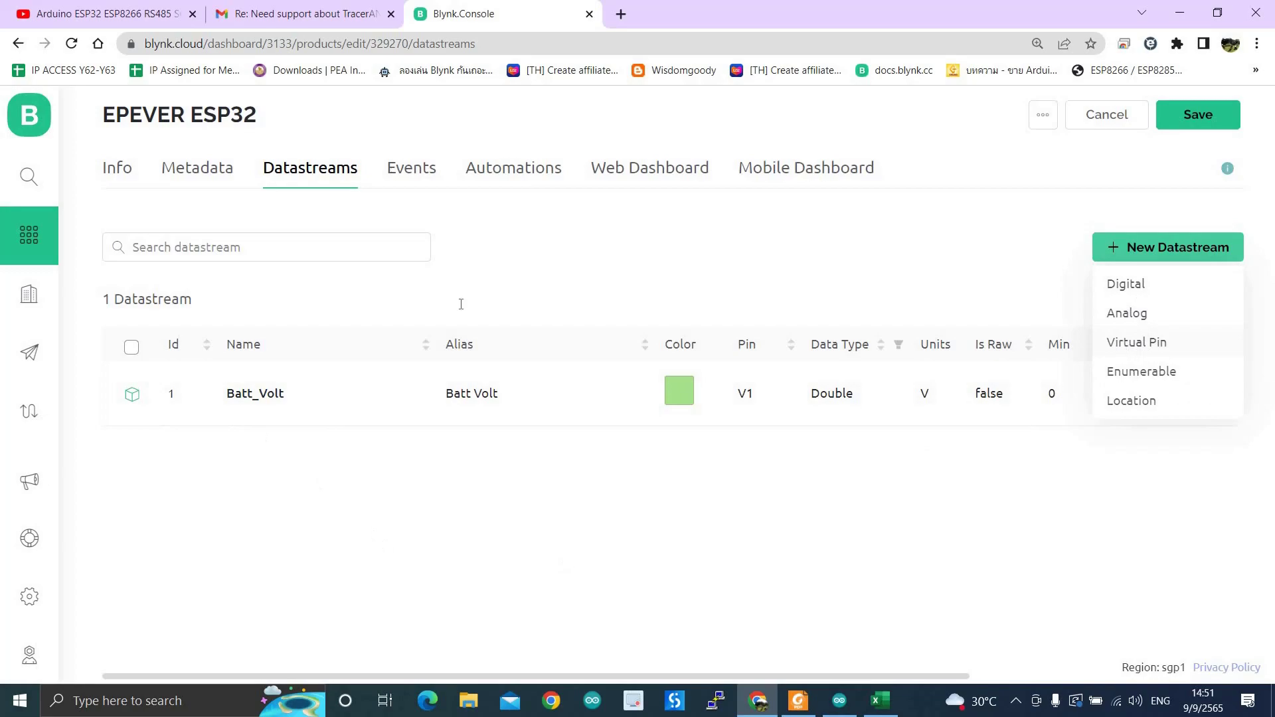
left_click(1124, 344)
triple_click(353, 227)
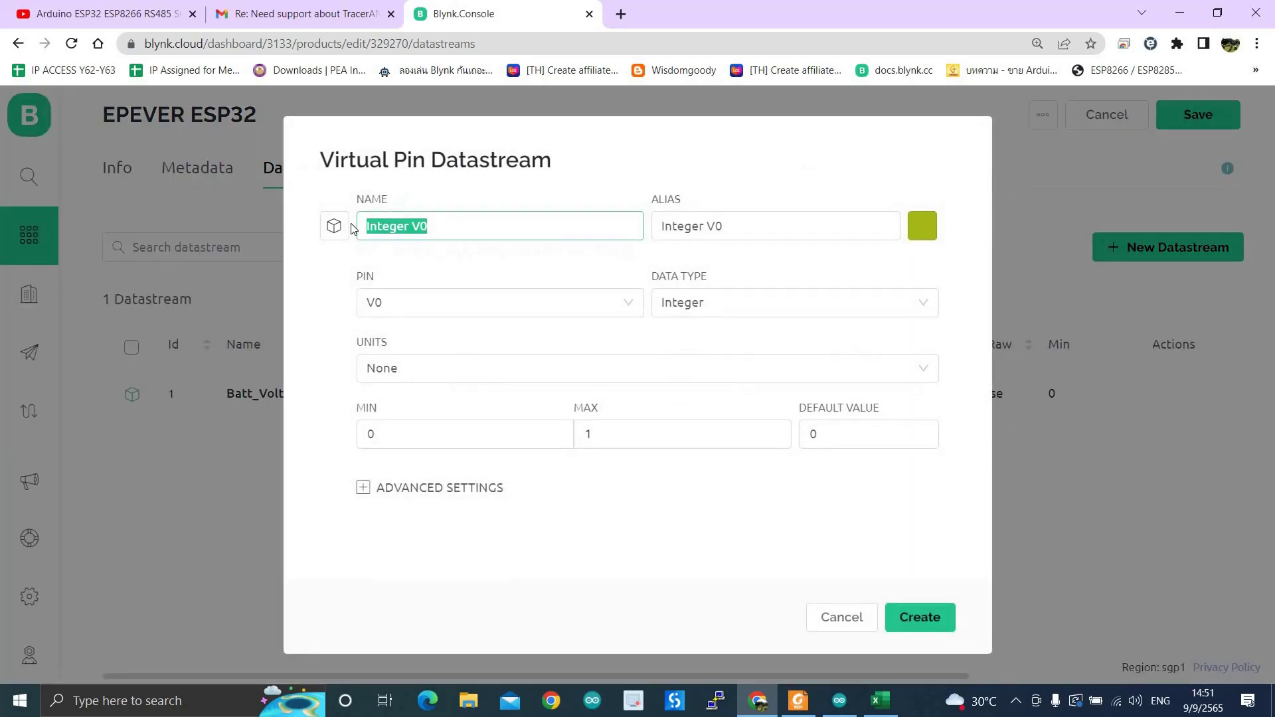
type("Batt")
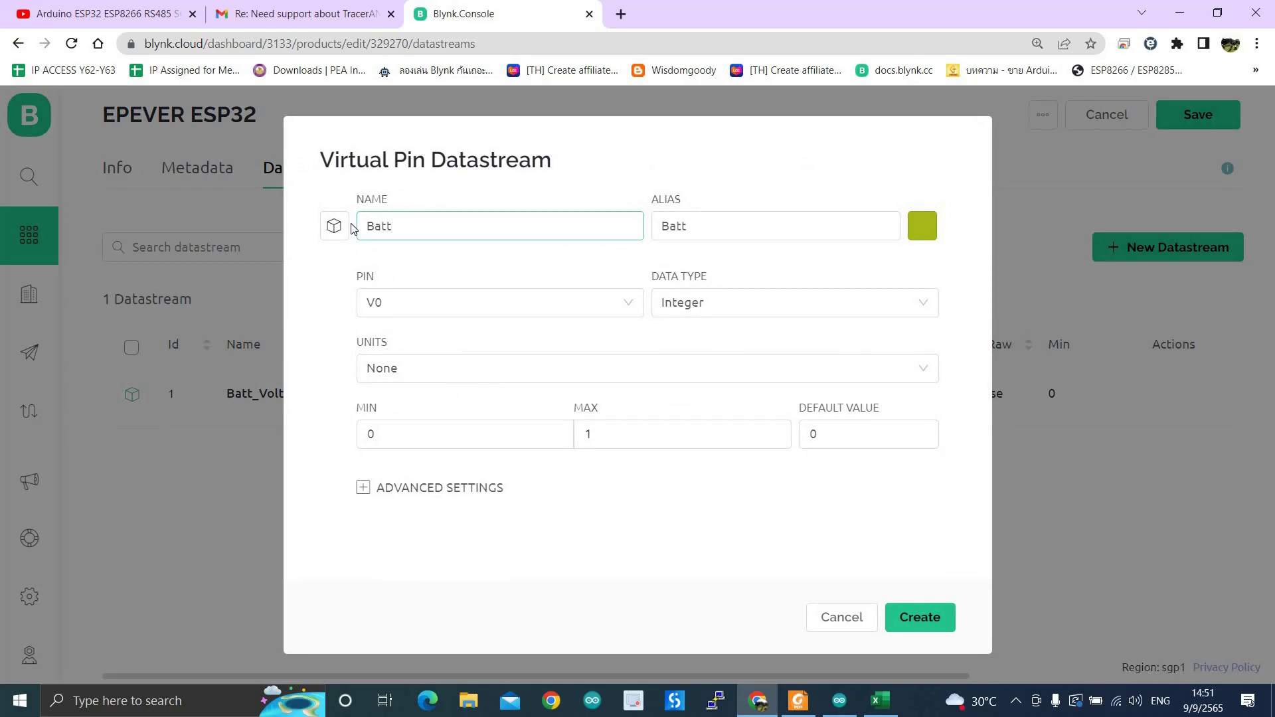
type("_Current_Charge")
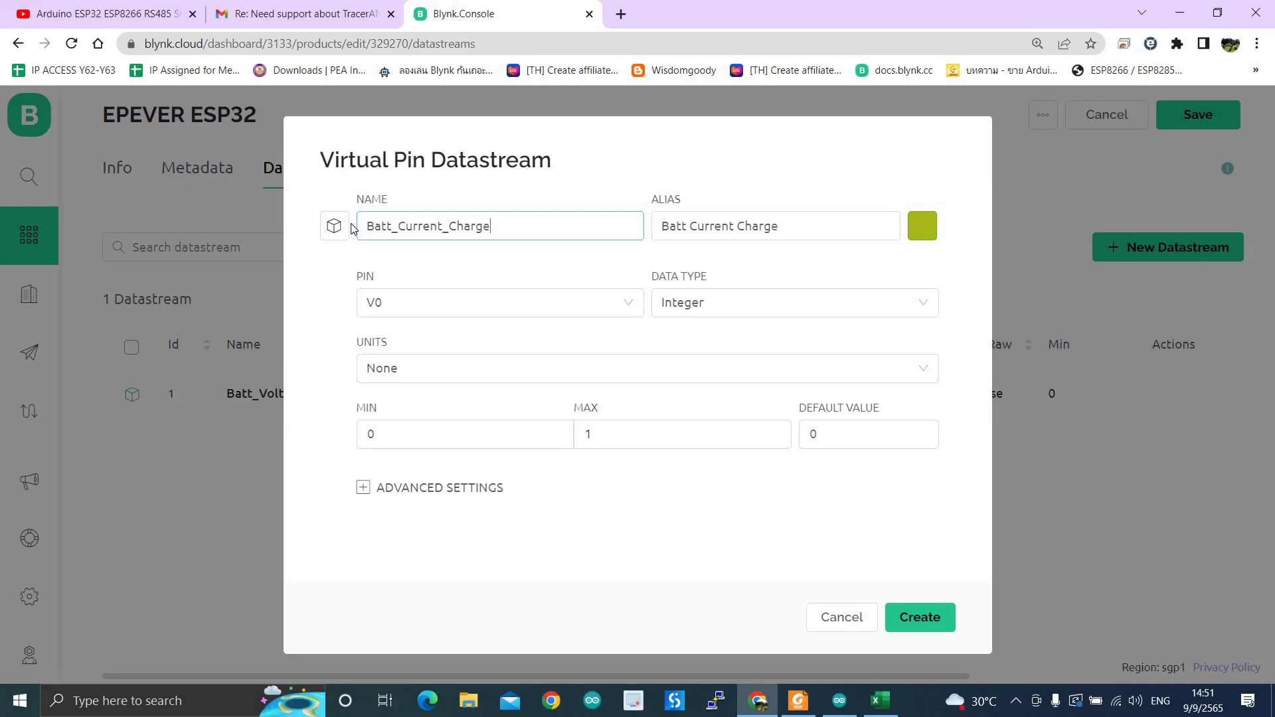
left_click(619, 305)
left_click(390, 401)
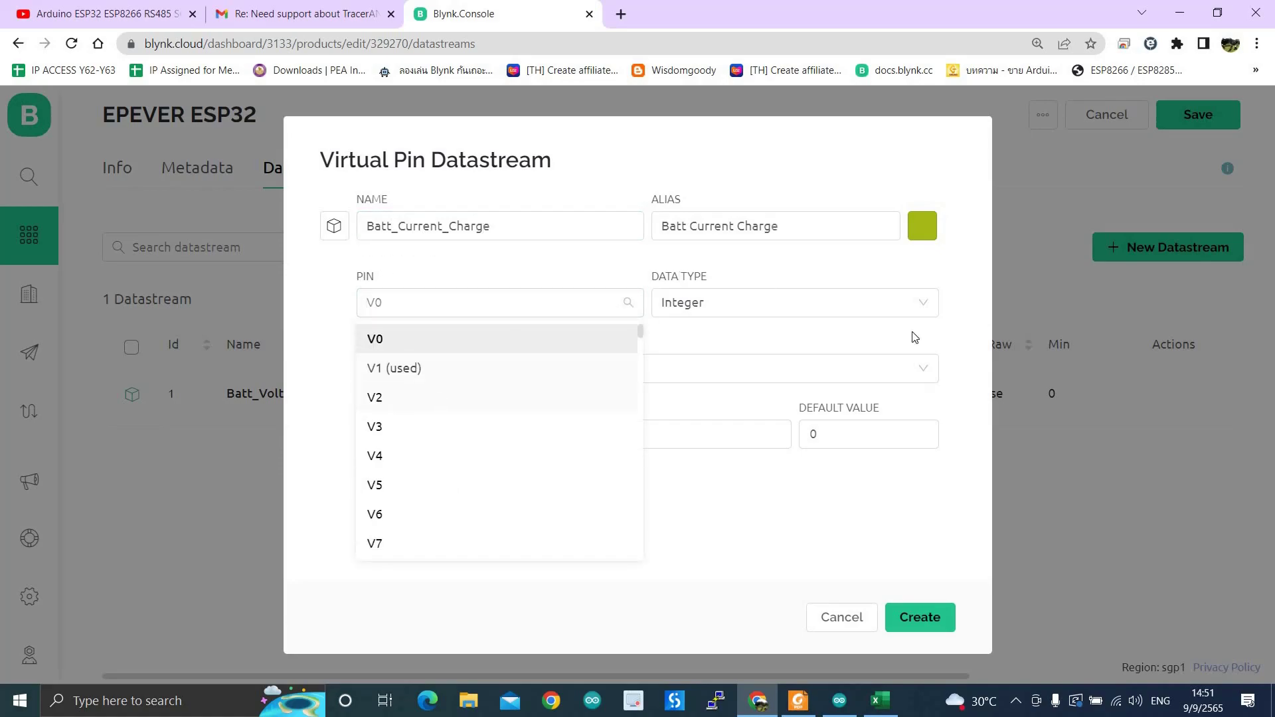
- Give Batt_Current_Charge the Double data type, Ampere, A units and a maximum of 20, and create the datastream
left_click(741, 312)
key("Down")
key("Return")
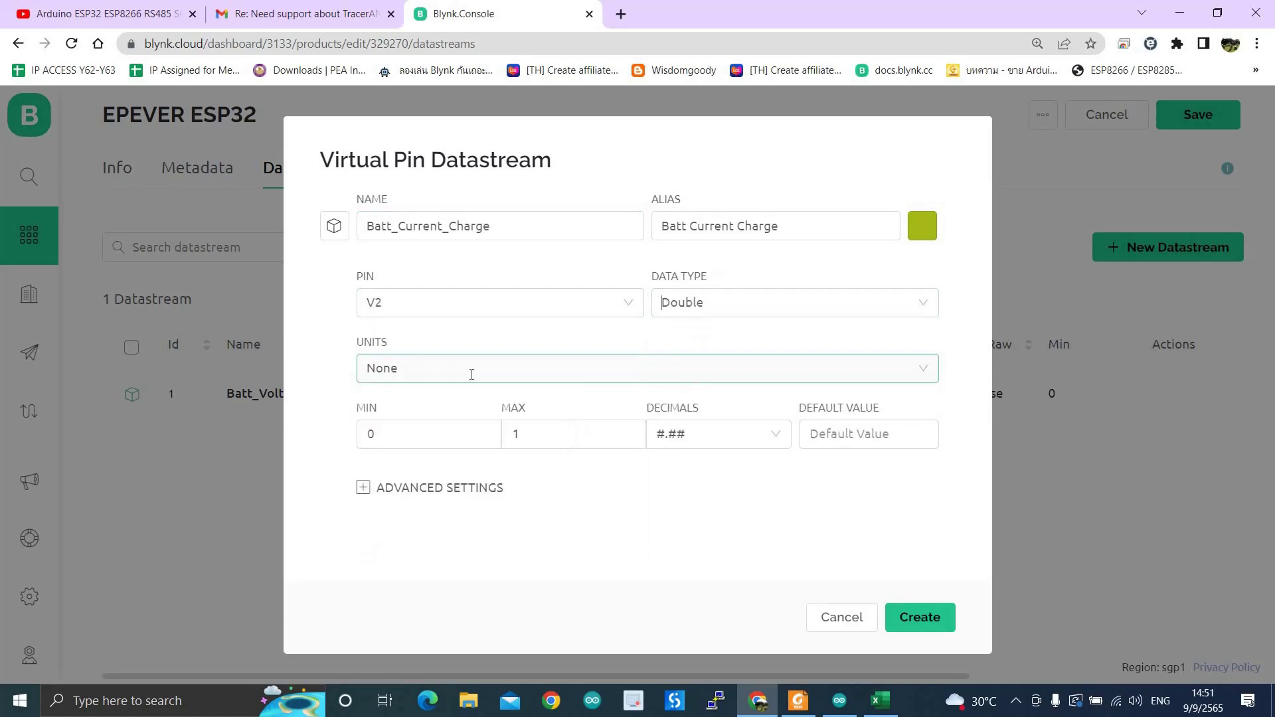
left_click(470, 370)
type("Amp")
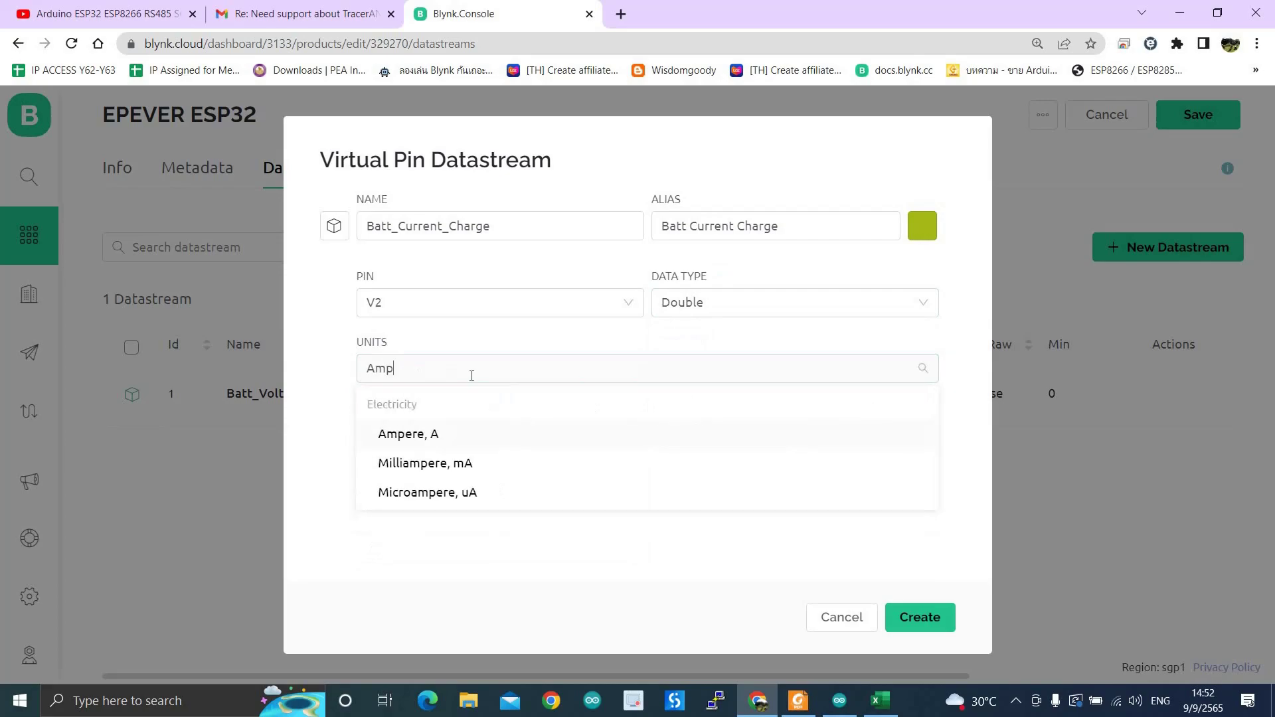
left_click(417, 438)
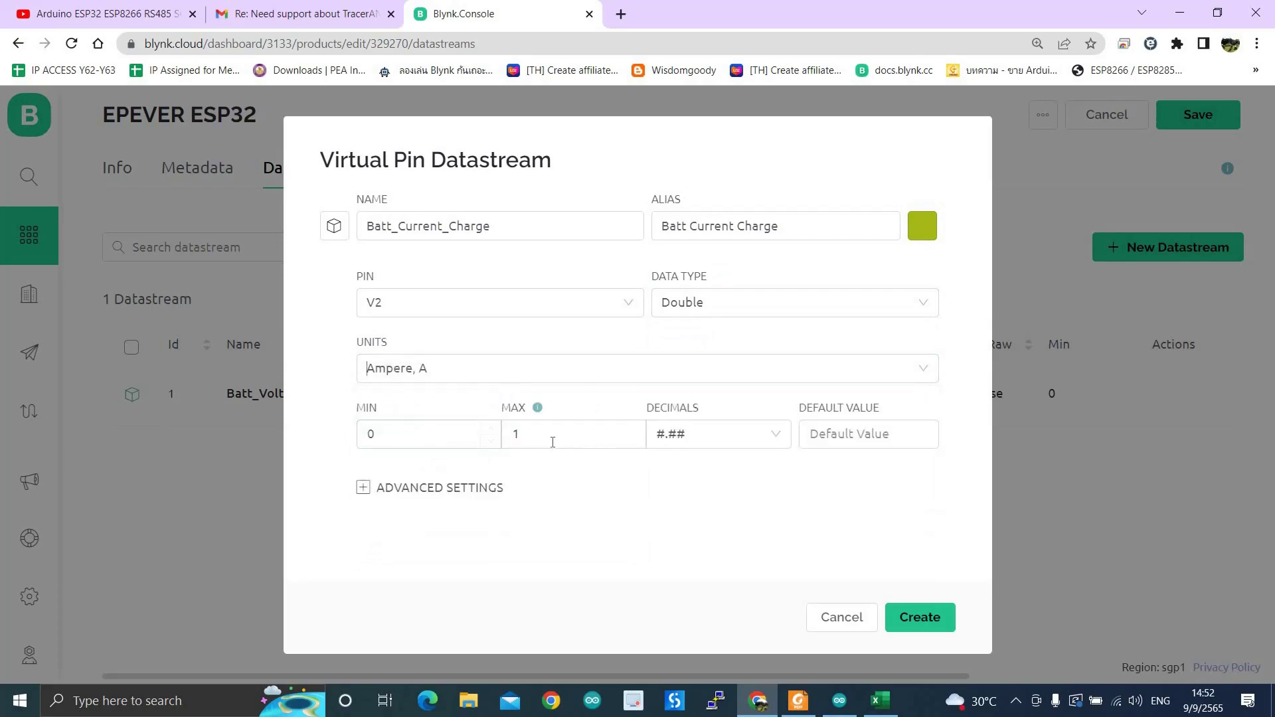
left_click(519, 435)
double_click(517, 436)
type("20")
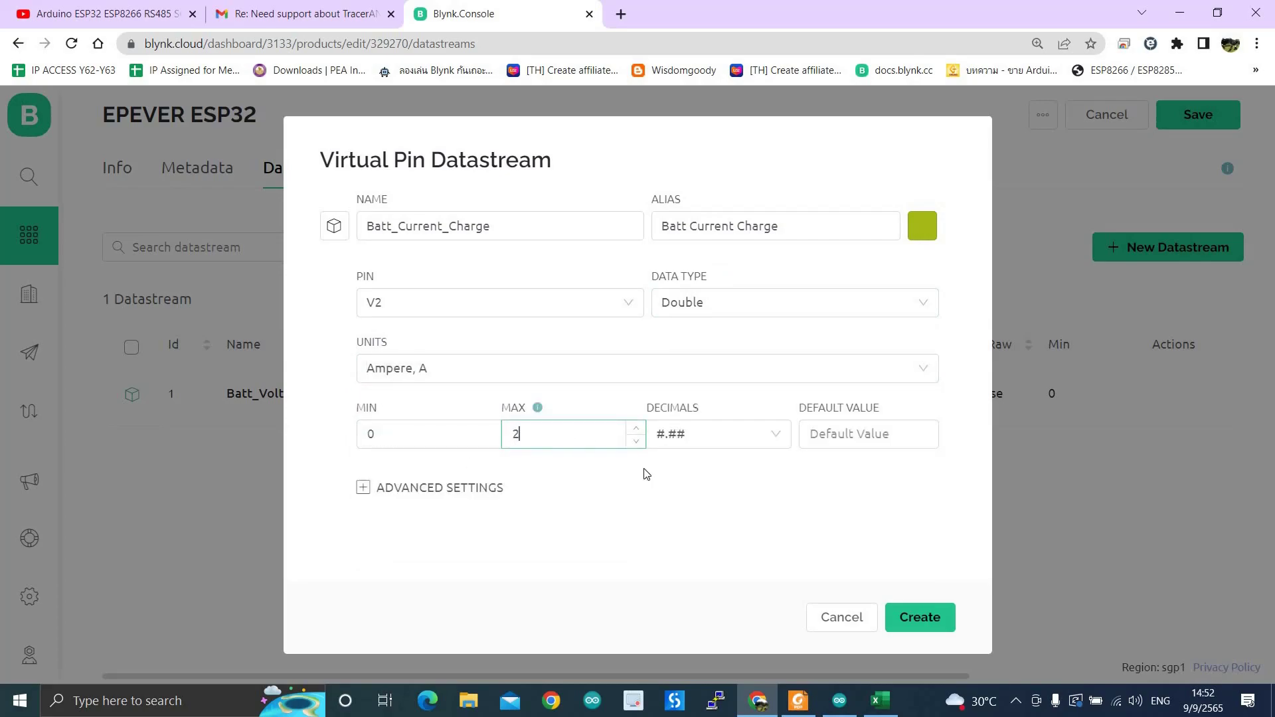
left_click(930, 619)
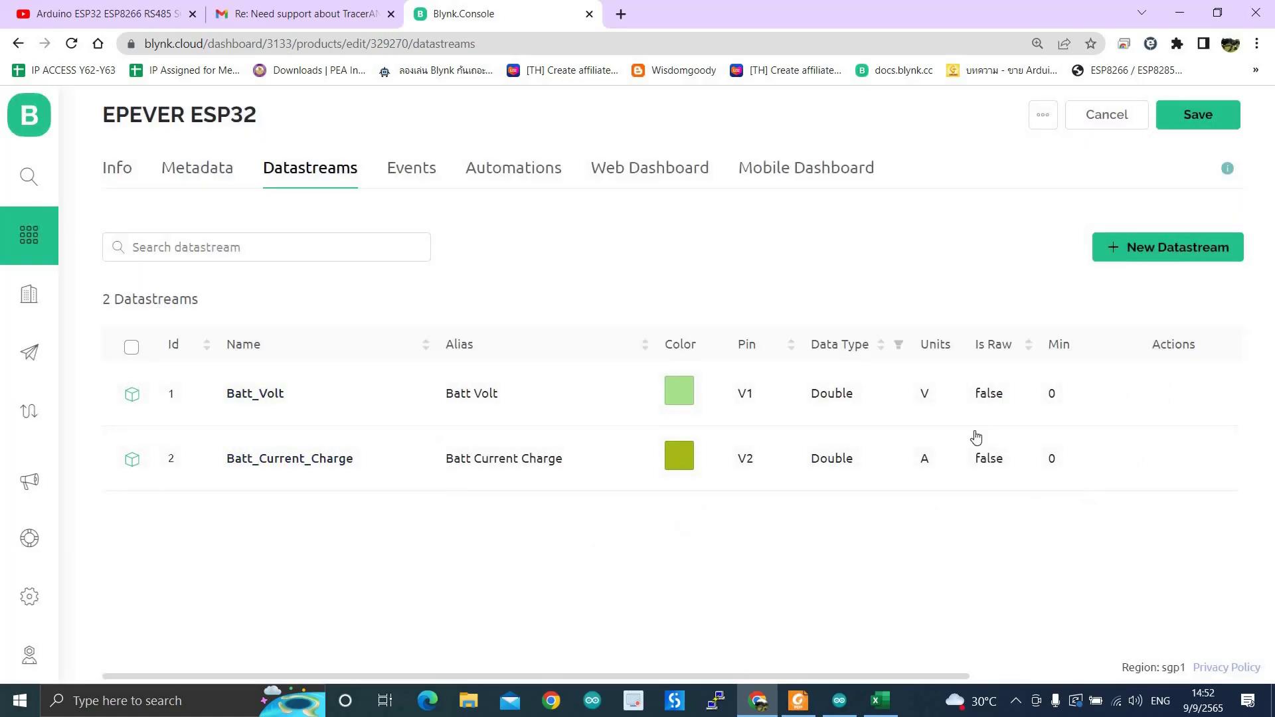
- Start a virtual pin datastream named Batt_Remain and change its color to a lighter red
left_click(1163, 251)
left_click(1165, 345)
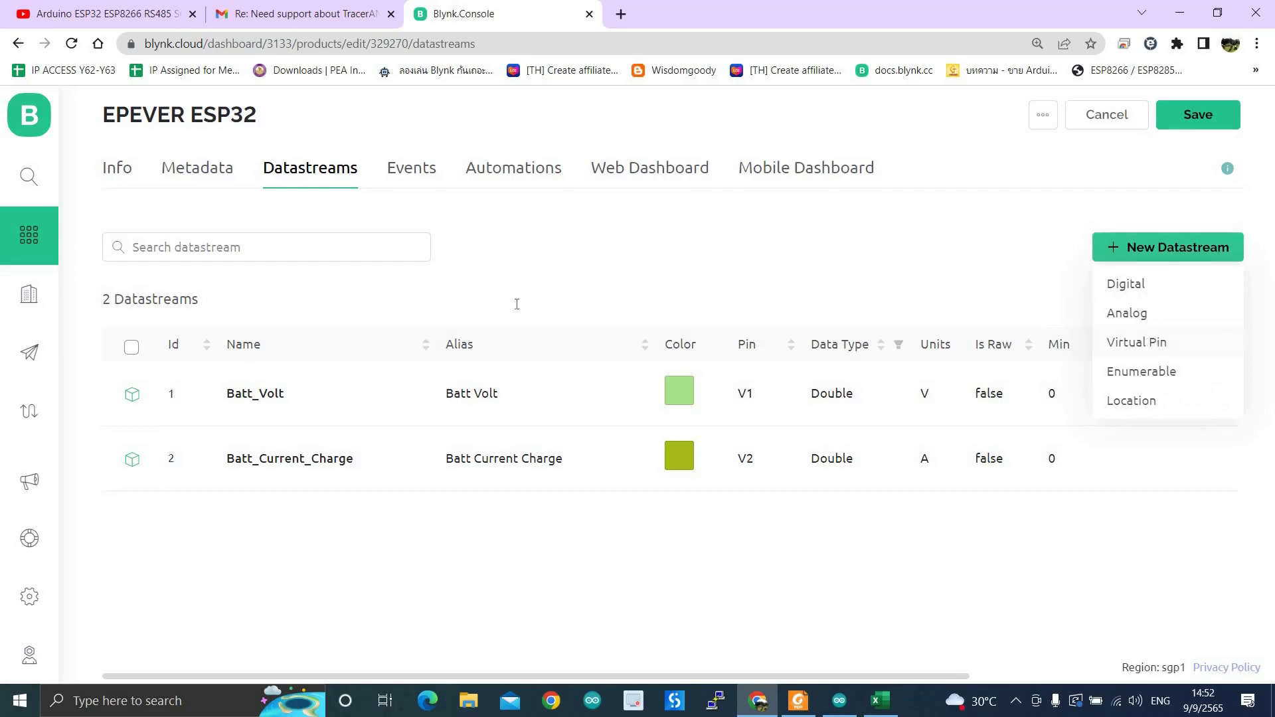
triple_click(456, 226)
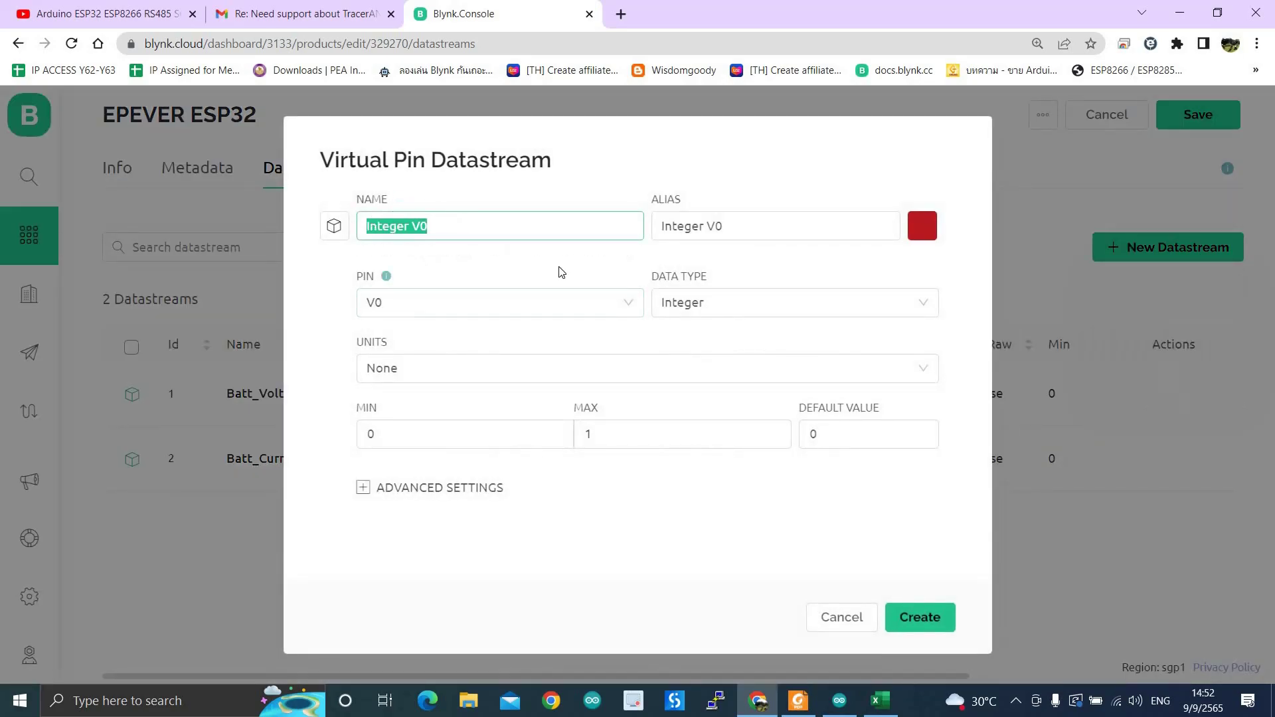
type("Batt")
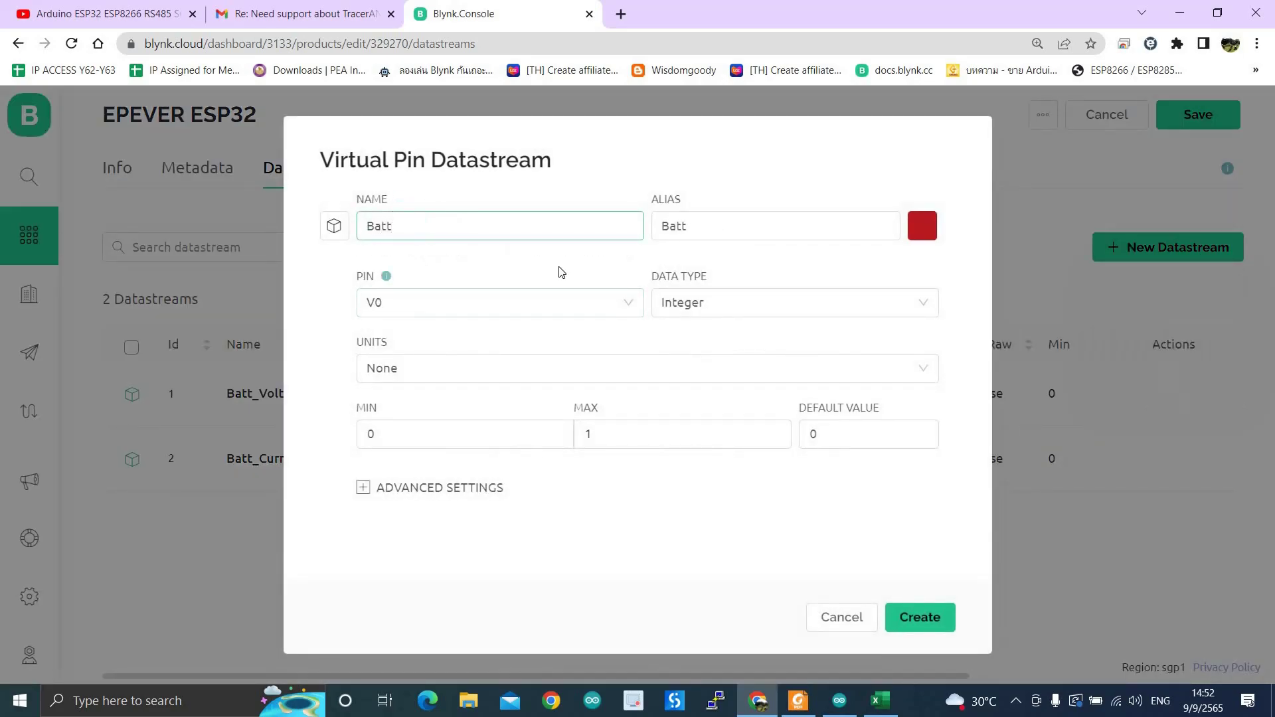
type("_Remain")
left_click(923, 226)
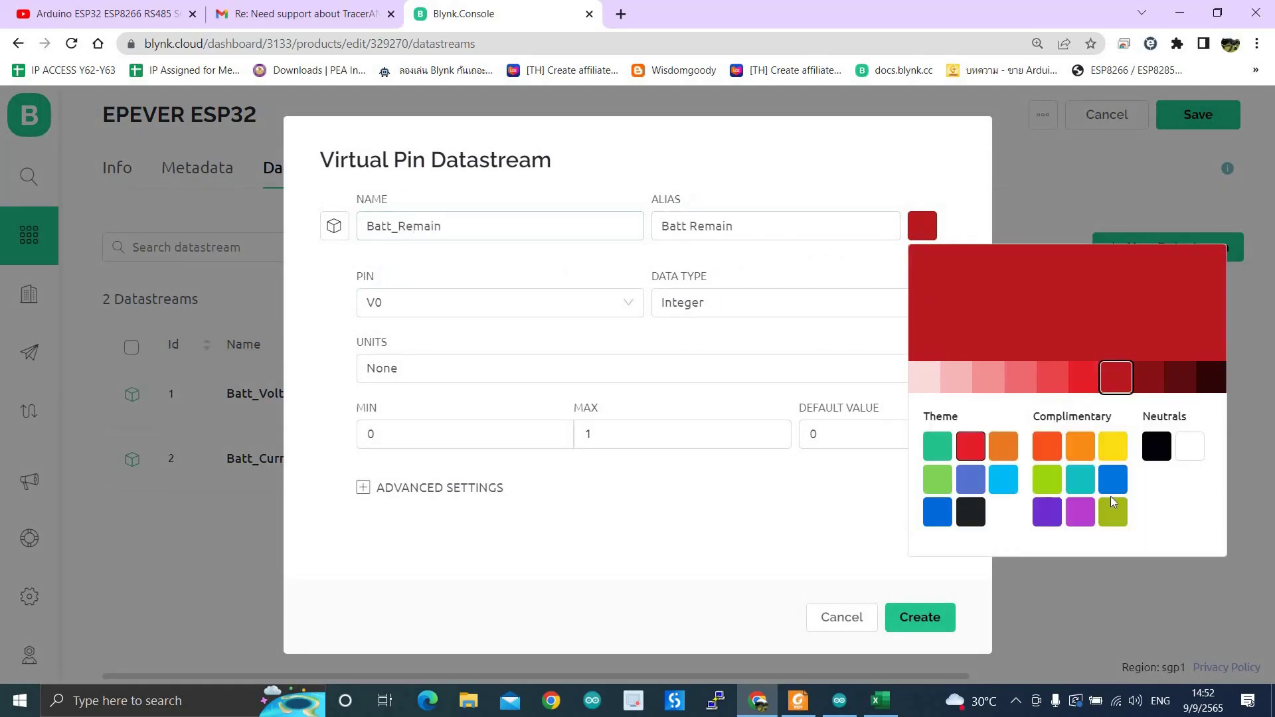
left_click(1057, 383)
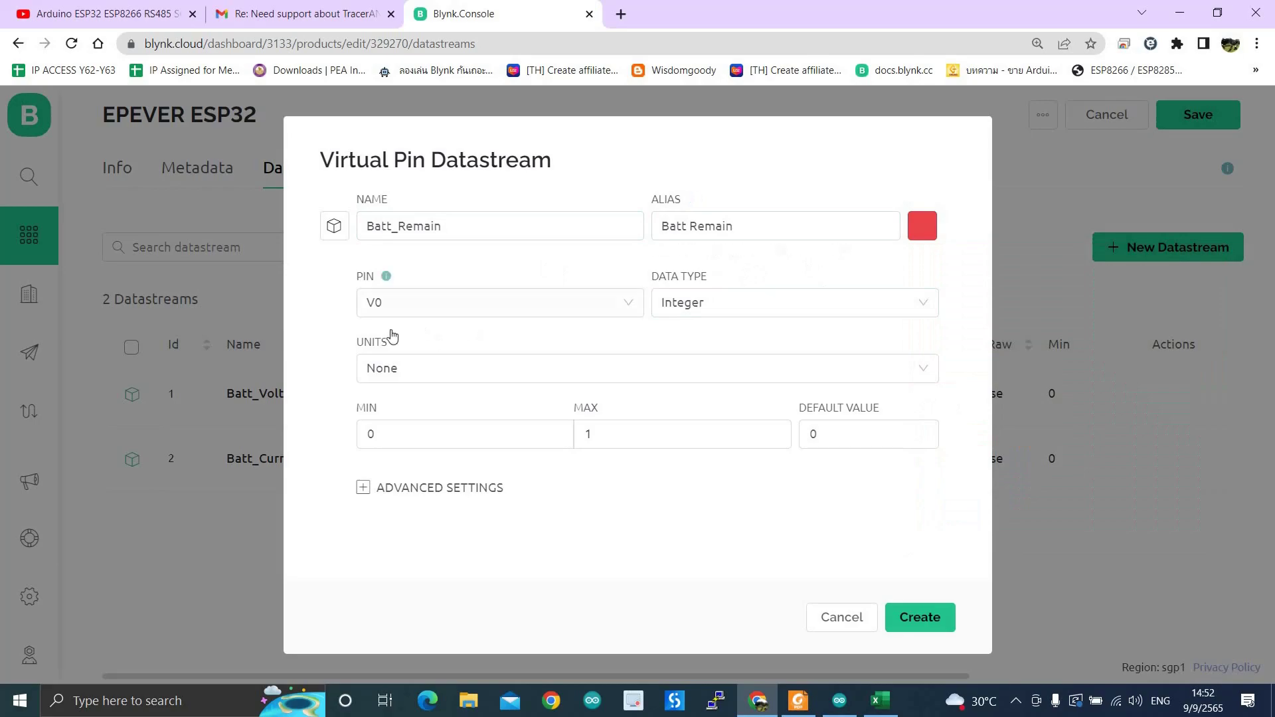
- Set Batt_Remain to pin V3, Double data type, Percentage, % units and a maximum of 100, and create the datastream
left_click(396, 305)
left_click(407, 428)
left_click(917, 300)
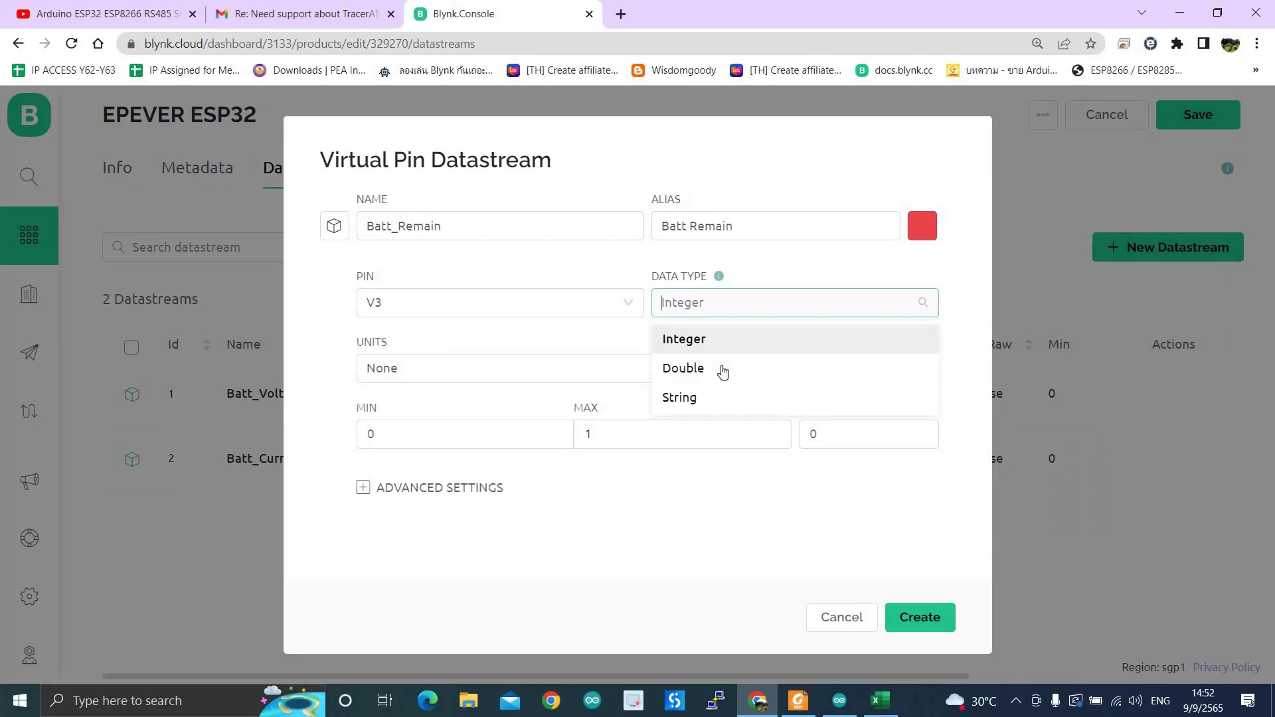
left_click(723, 369)
left_click(399, 370)
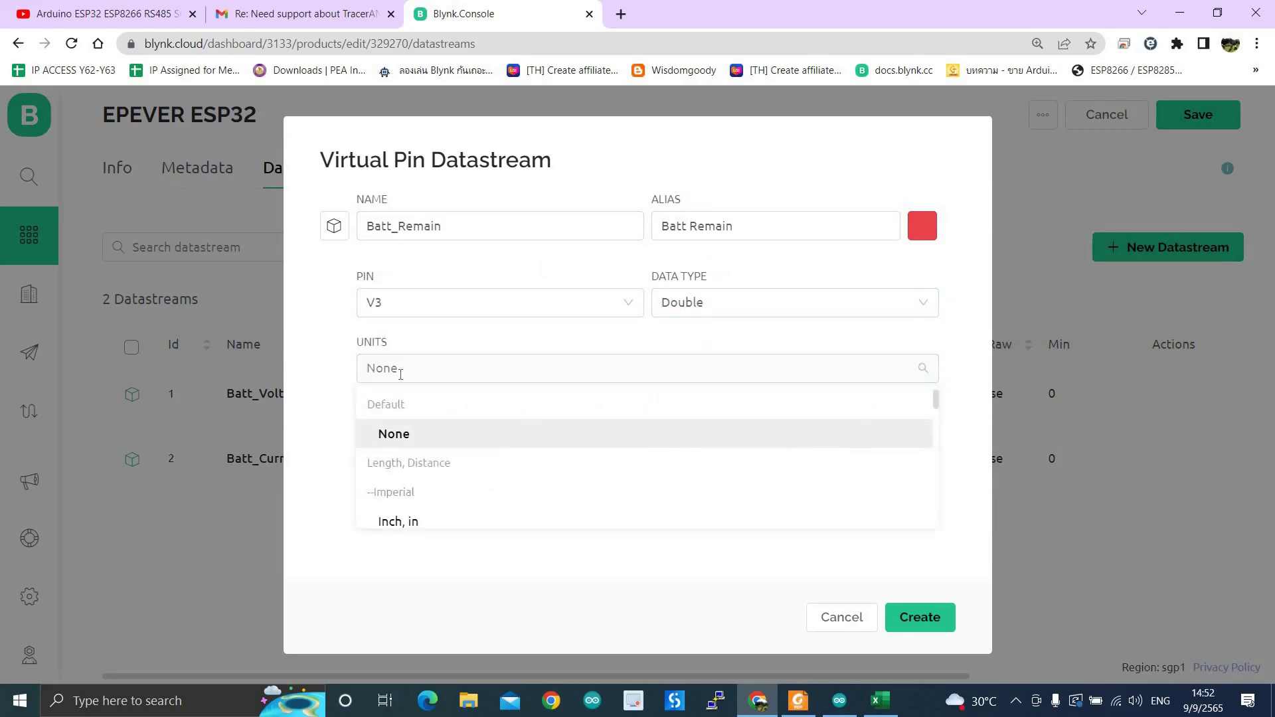
type("Perc")
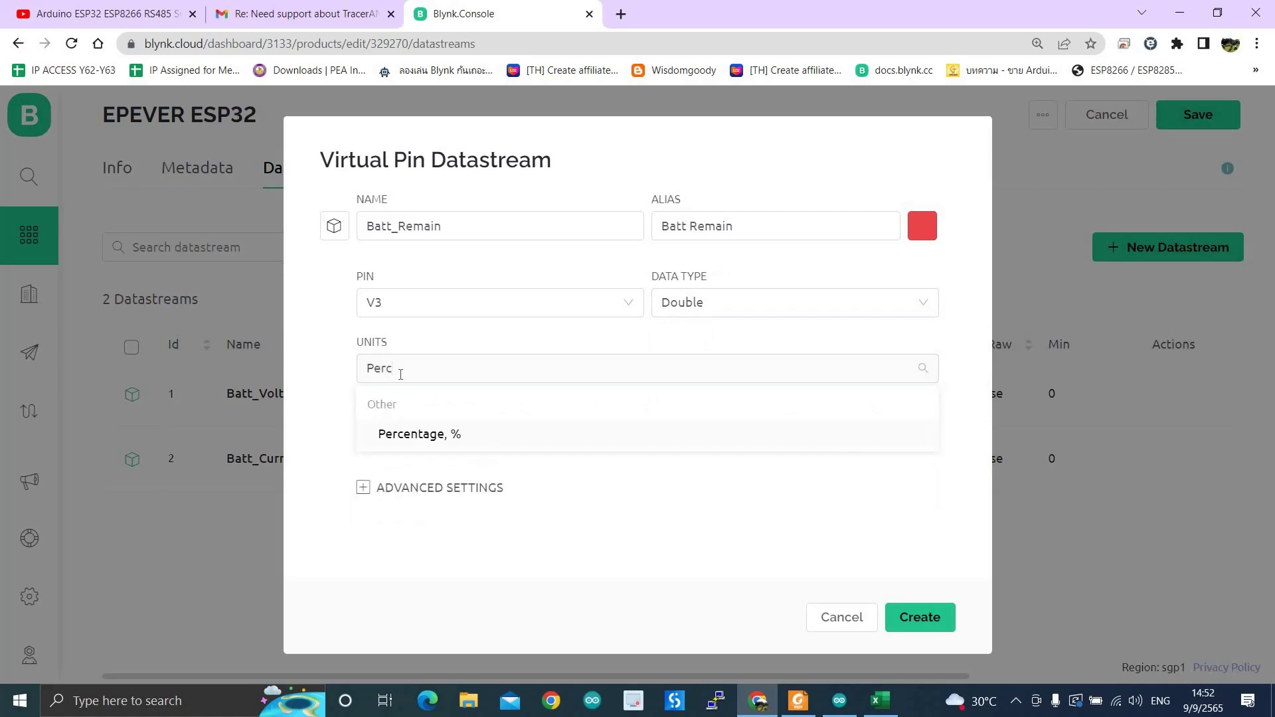
left_click(449, 435)
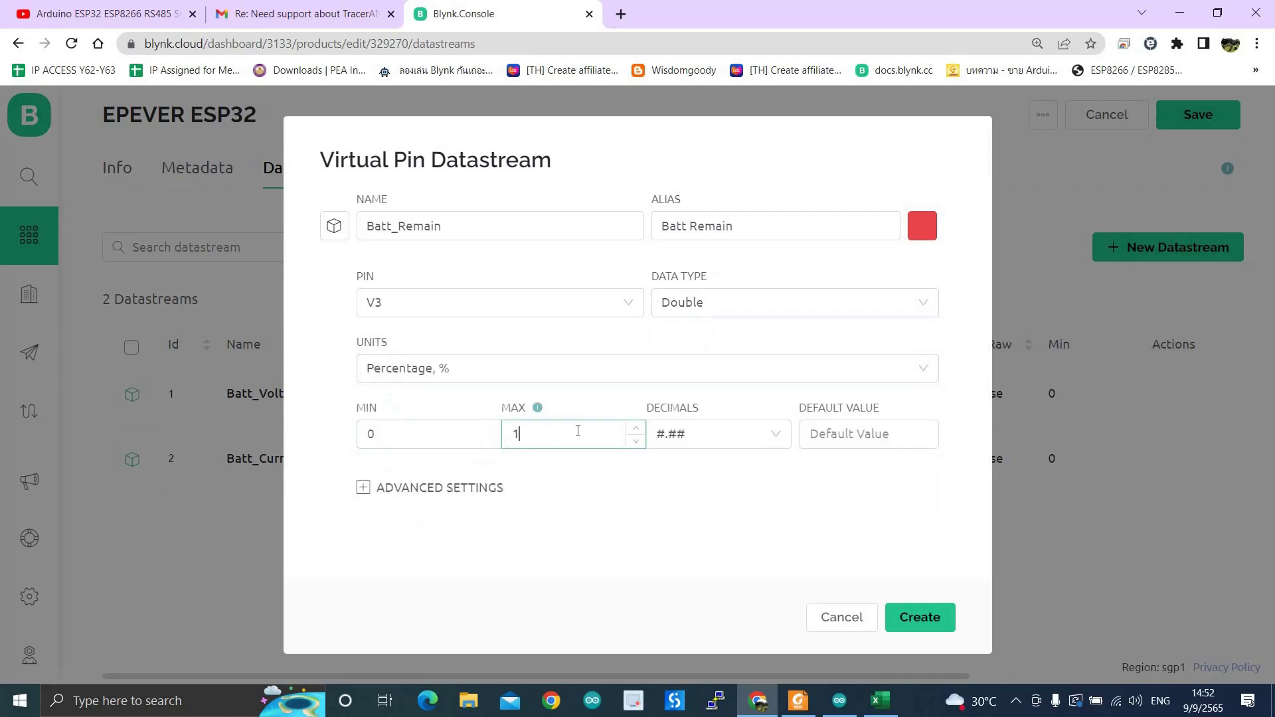
type("00")
left_click(919, 617)
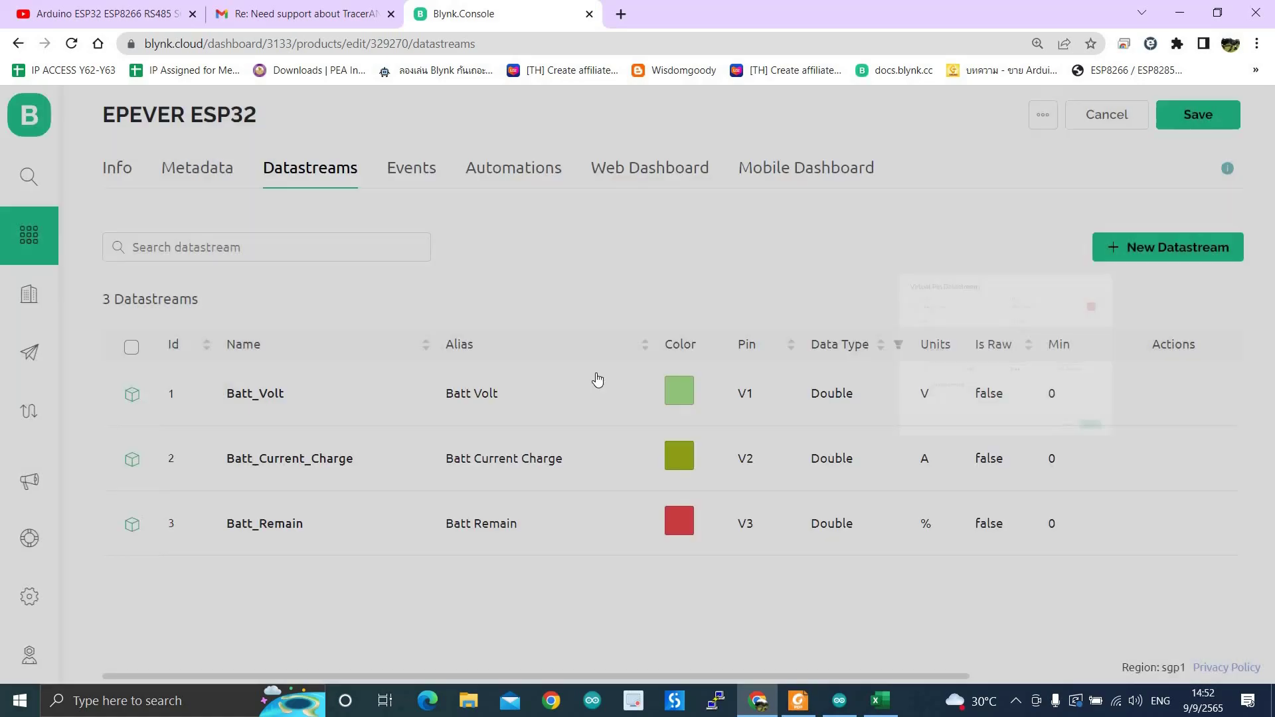
- Start a virtual pin datastream, name it Batt_Temp, and assign it to pin V4
left_click(1115, 251)
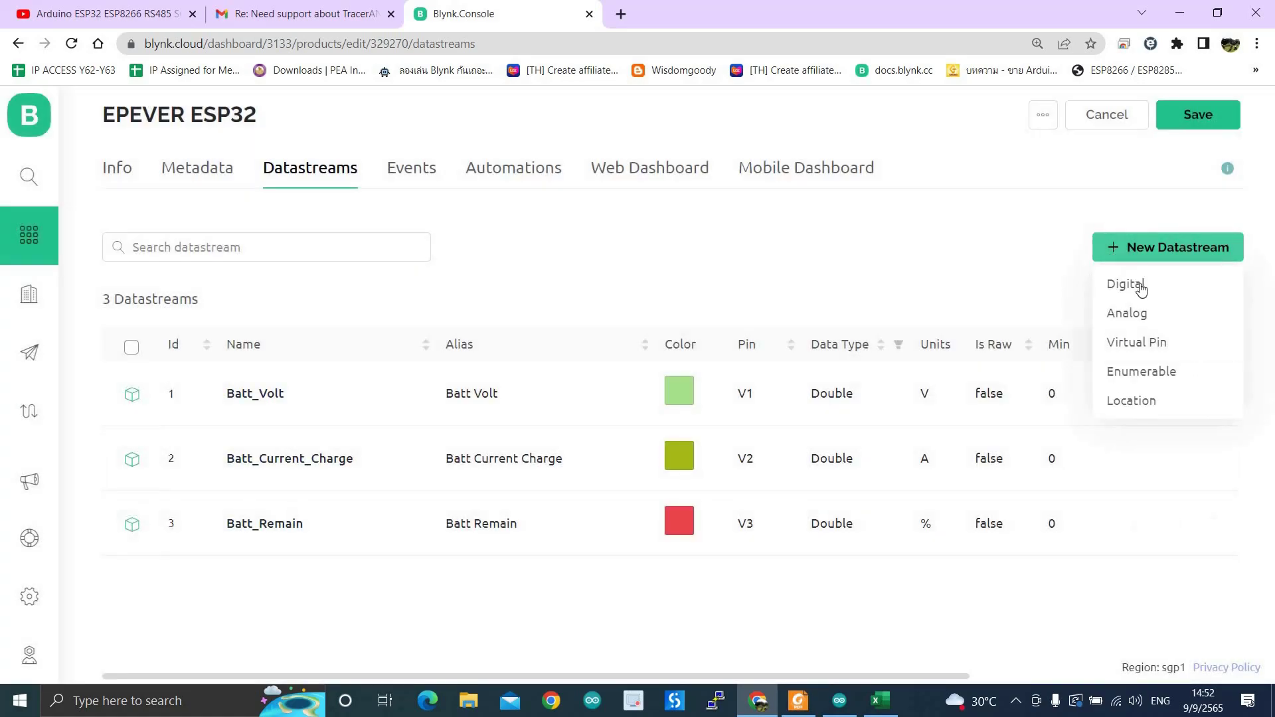
left_click(1137, 339)
left_click_drag(447, 227, 341, 230)
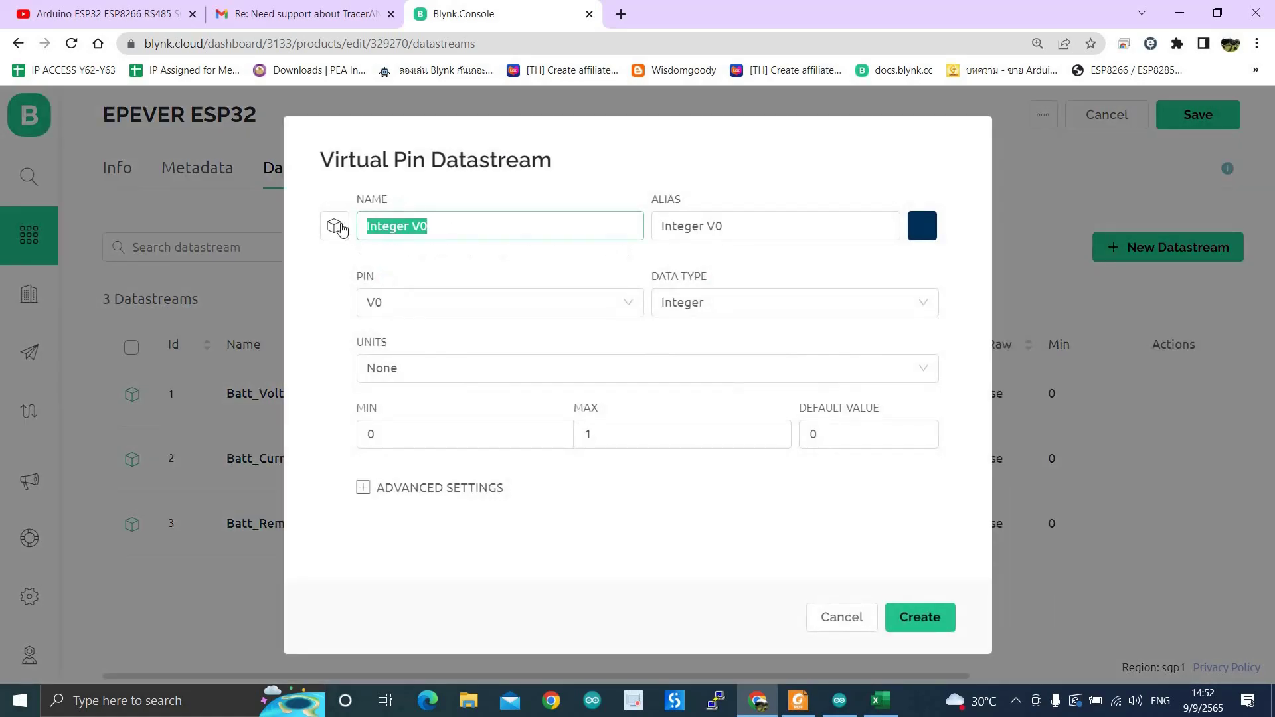
type("Batt")
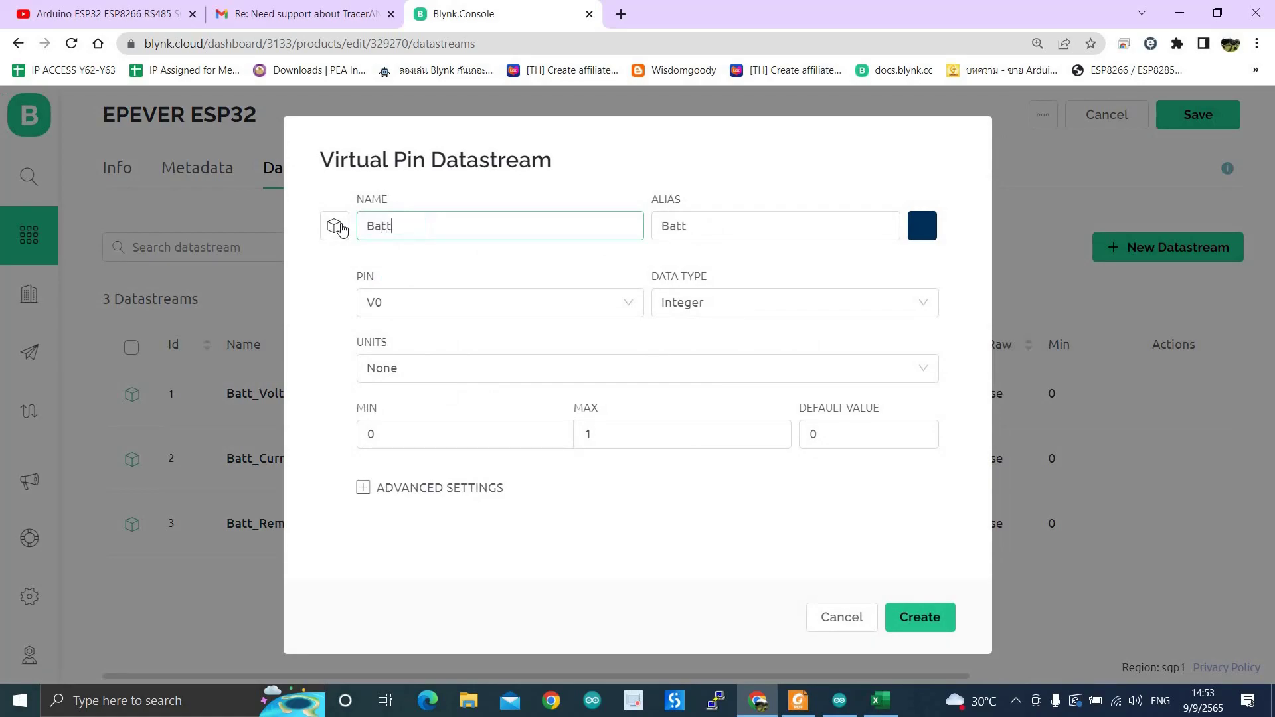
type("_Temp")
left_click(399, 302)
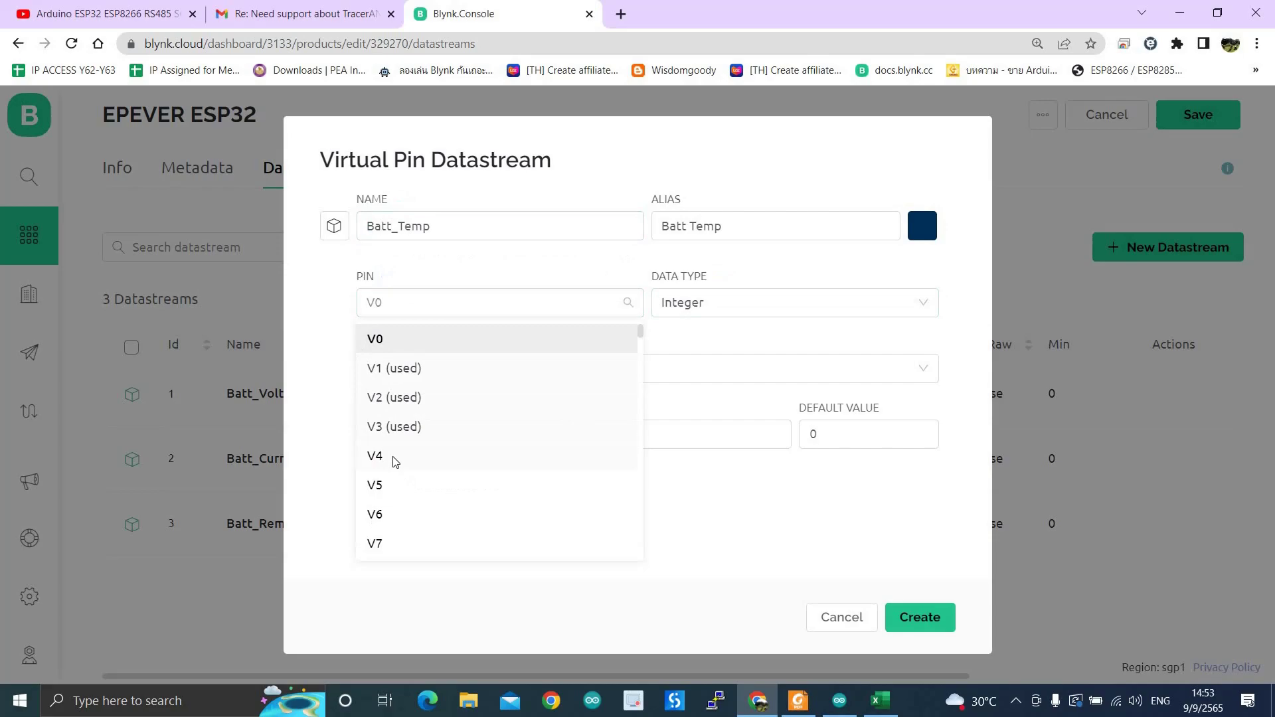
left_click(393, 457)
- Give Batt_Temp the Double data type, Celsius, °C units and a maximum of 80, and create the datastream
left_click(684, 302)
left_click(684, 369)
left_click(433, 368)
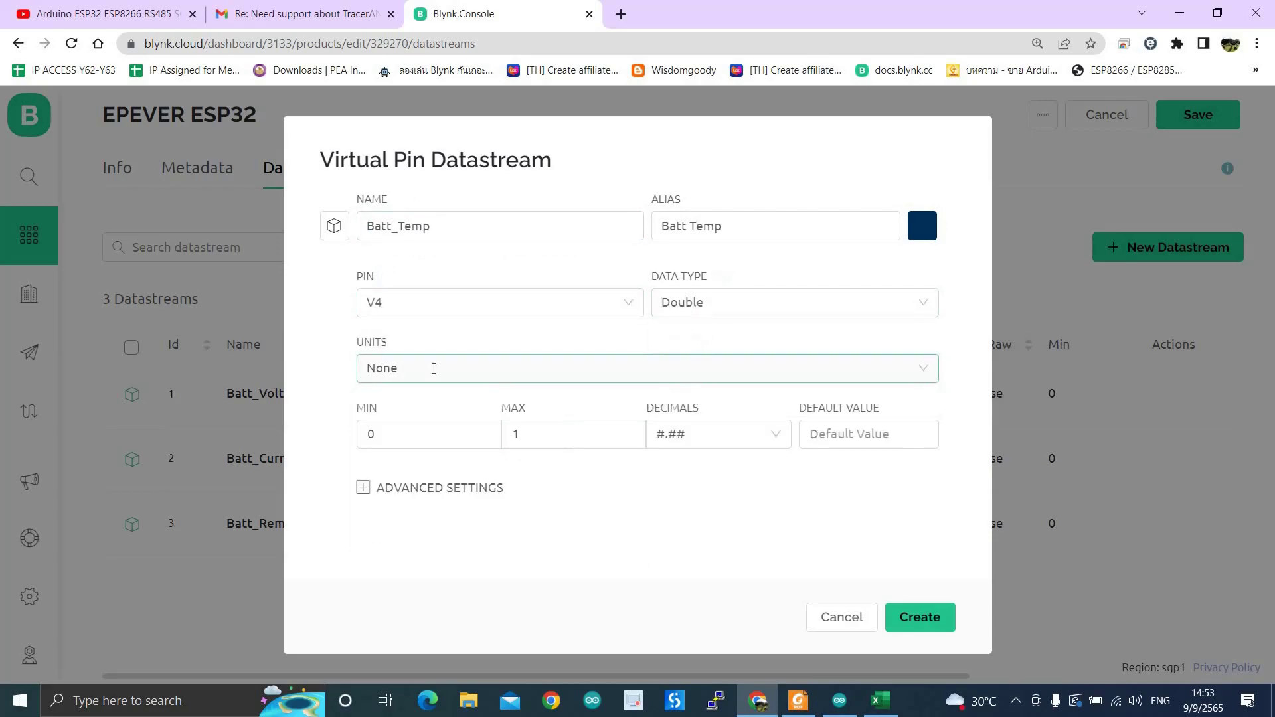
type("Cel")
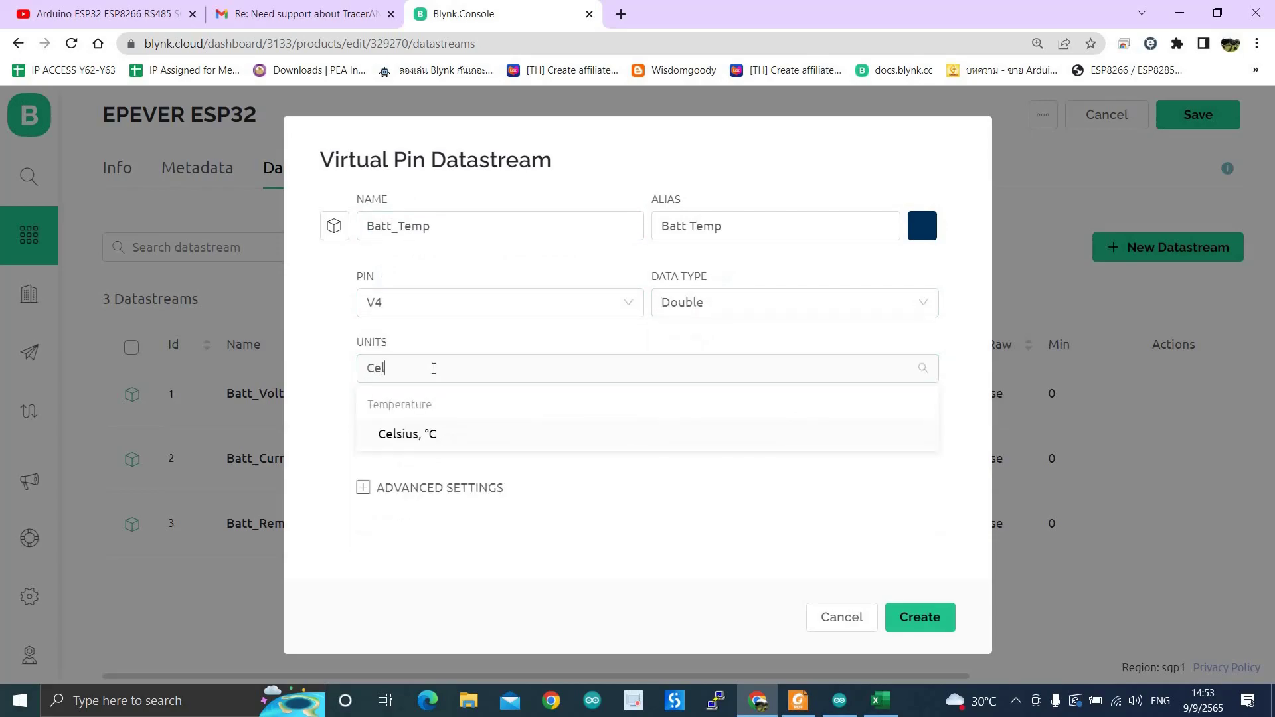
left_click(392, 434)
left_click(568, 437)
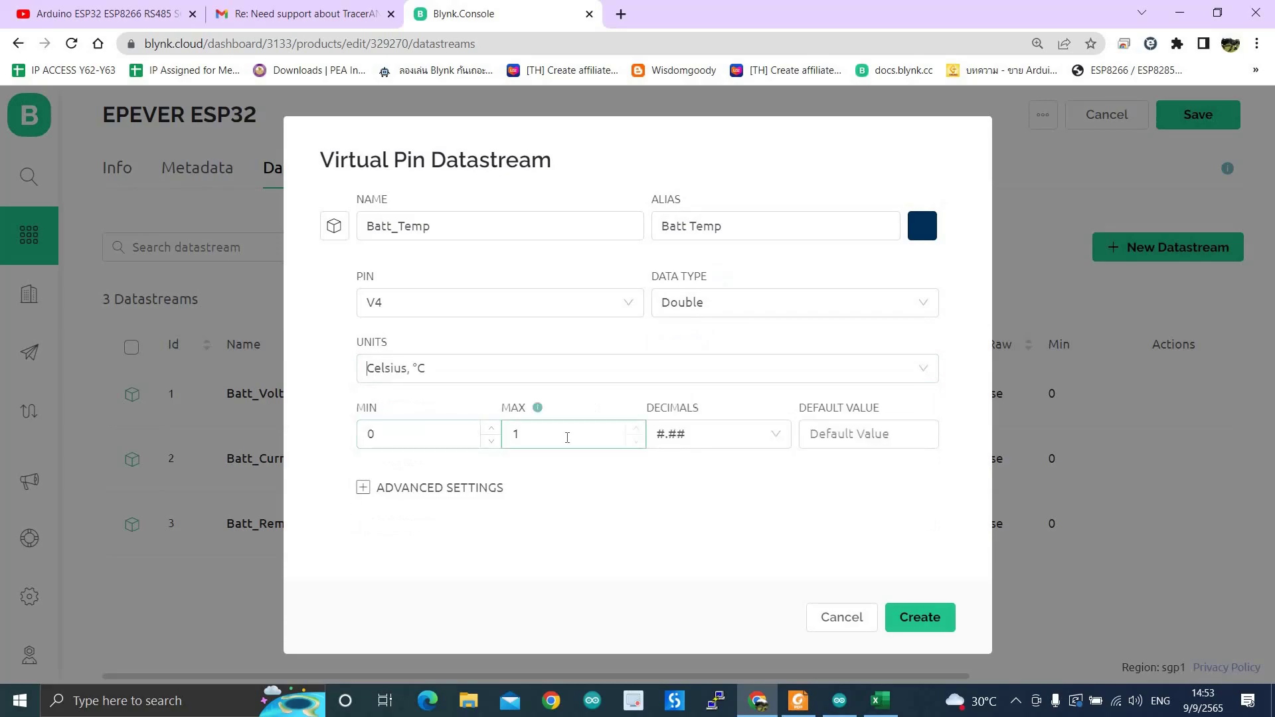
key("BackSpace")
type("80")
left_click(936, 625)
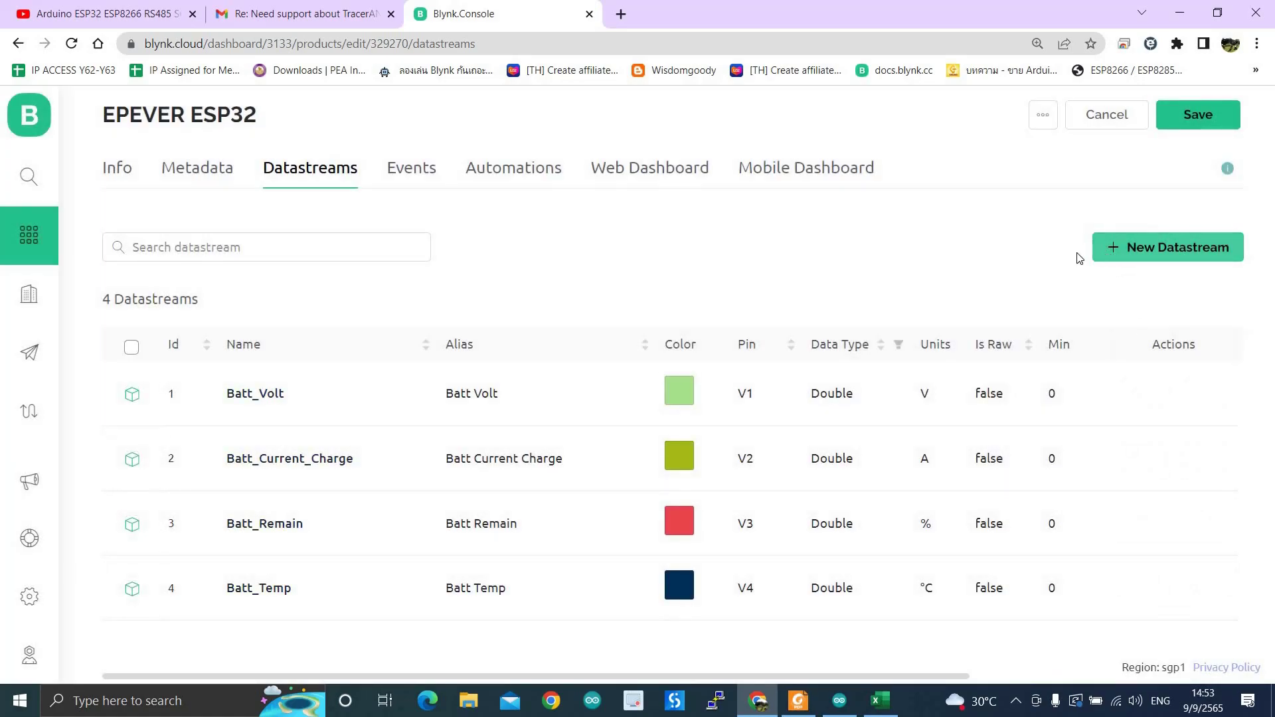
- Start a virtual pin datastream, name it Load_Current, and assign it to pin V5
left_click(1099, 252)
left_click(1136, 340)
key("ctrl+a")
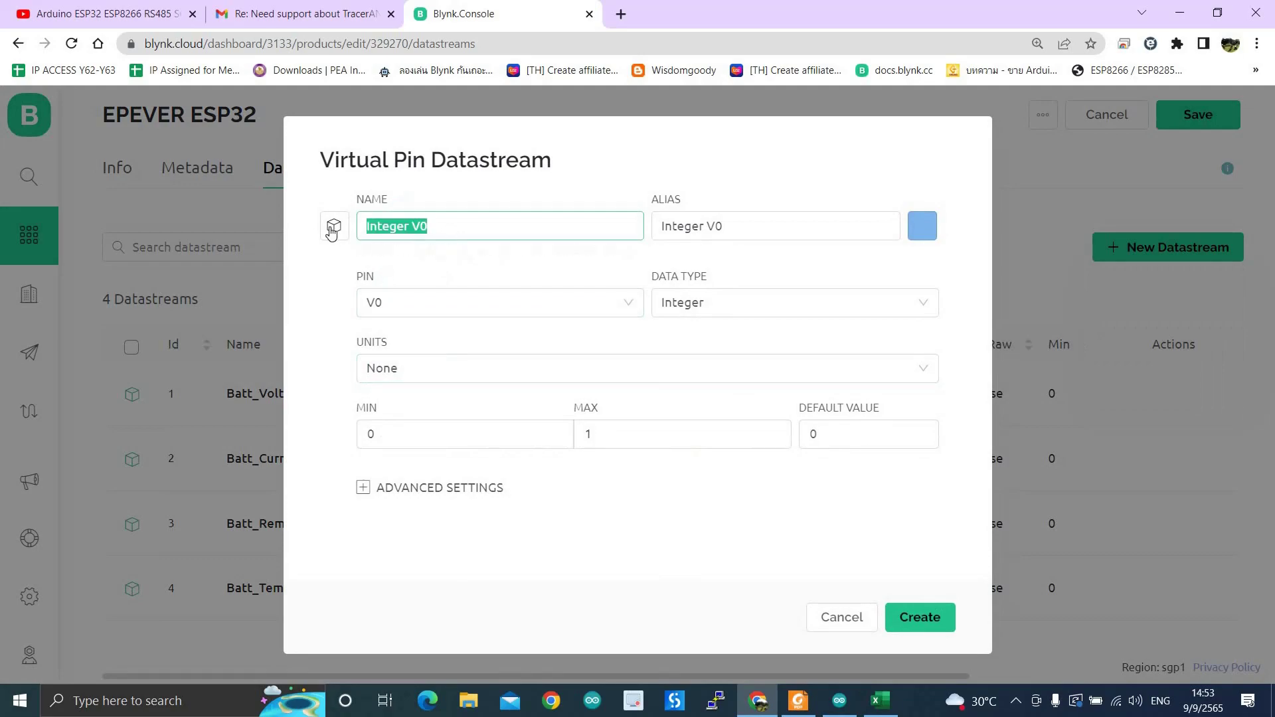
type("Load")
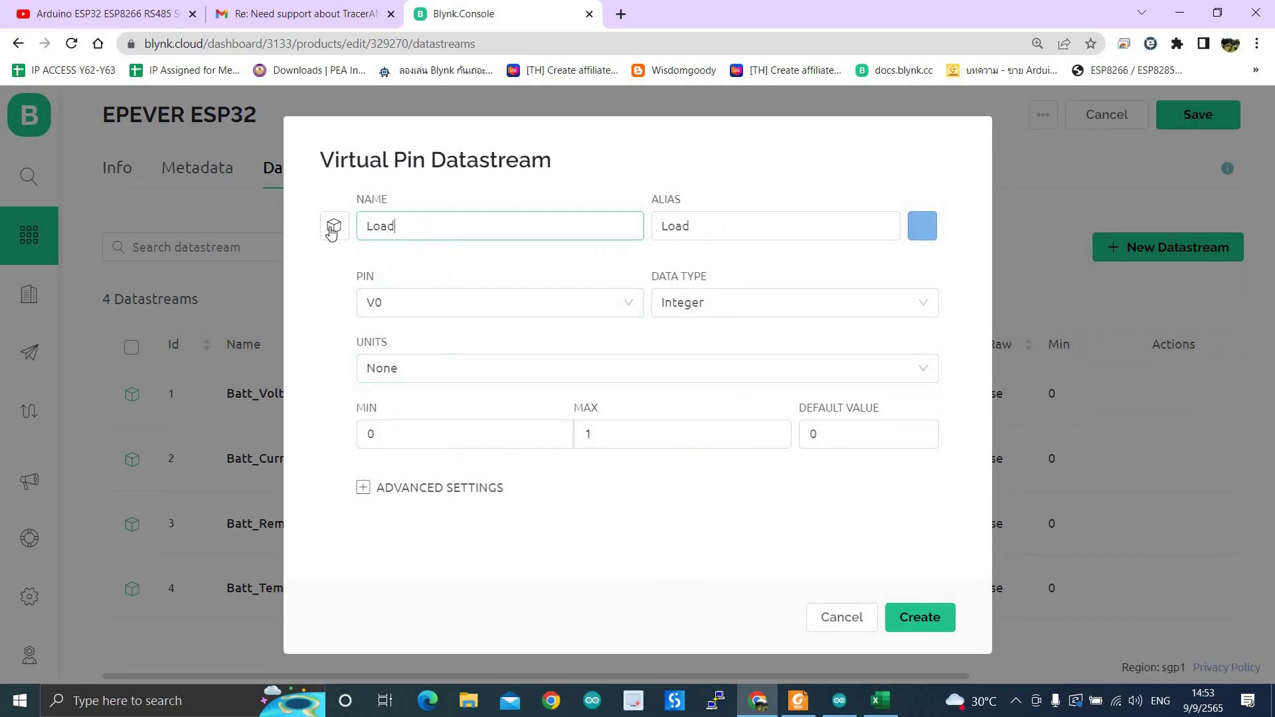
type("_Current")
left_click(626, 300)
left_click(401, 481)
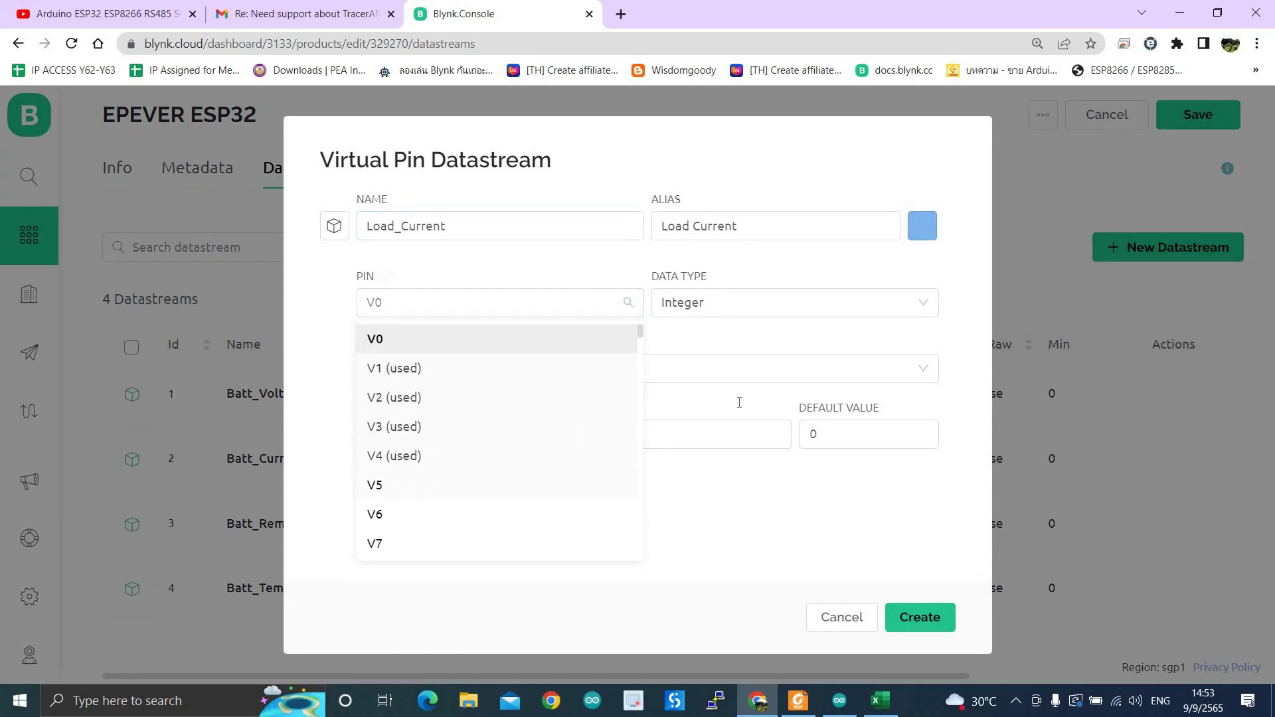
- Give Load_Current the Double data type, Ampere, A units and a maximum of 20, and create the datastream
left_click(701, 307)
left_click(683, 367)
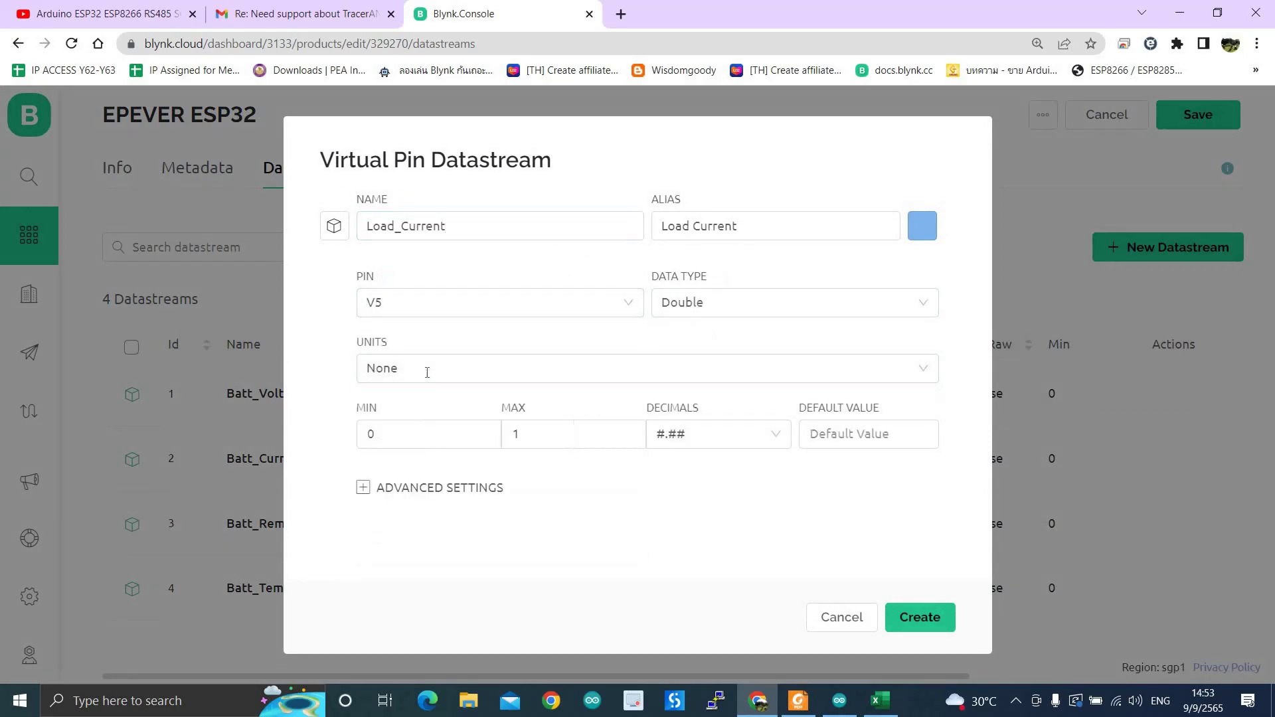
left_click(427, 371)
type("Amp")
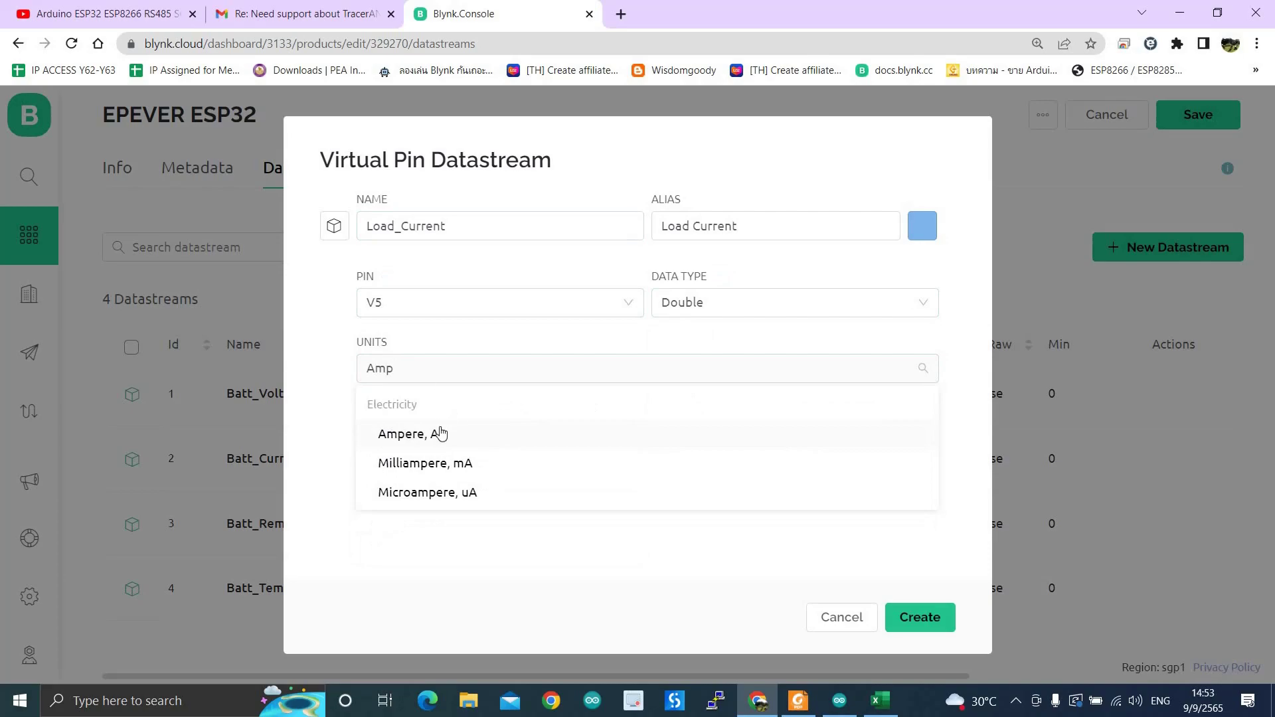
left_click(441, 434)
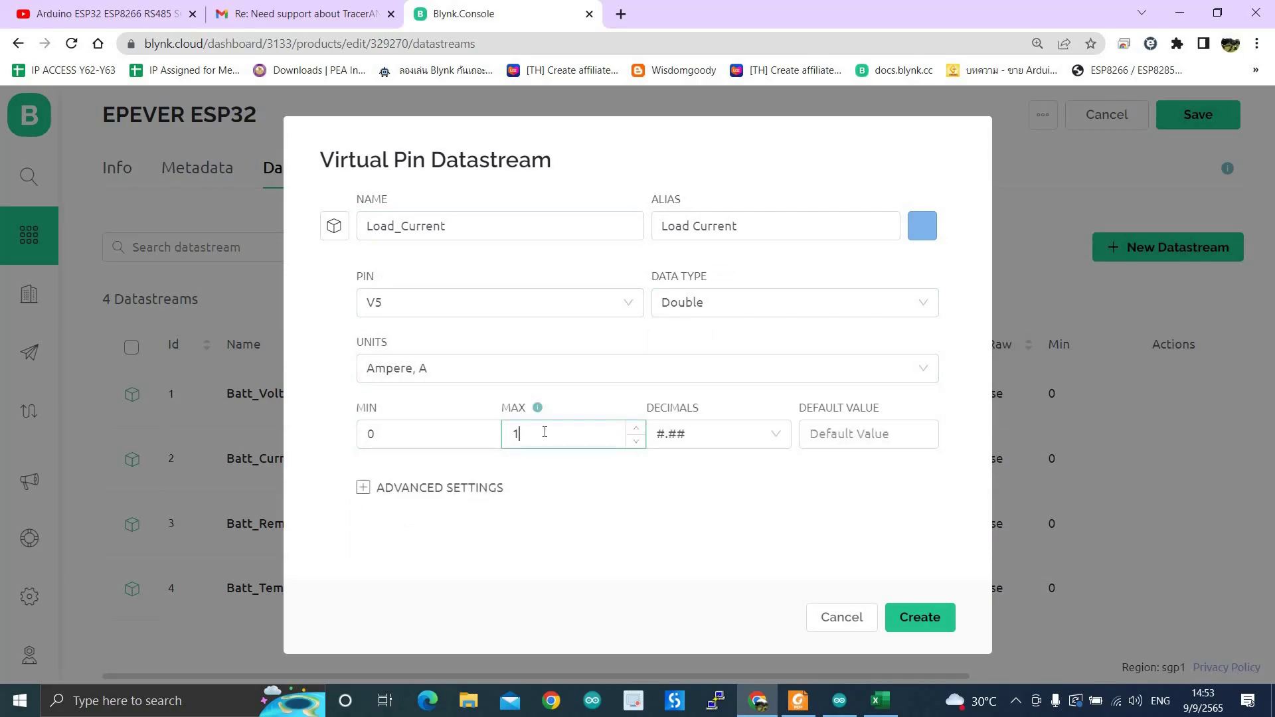
key("BackSpace")
type("20")
left_click(927, 619)
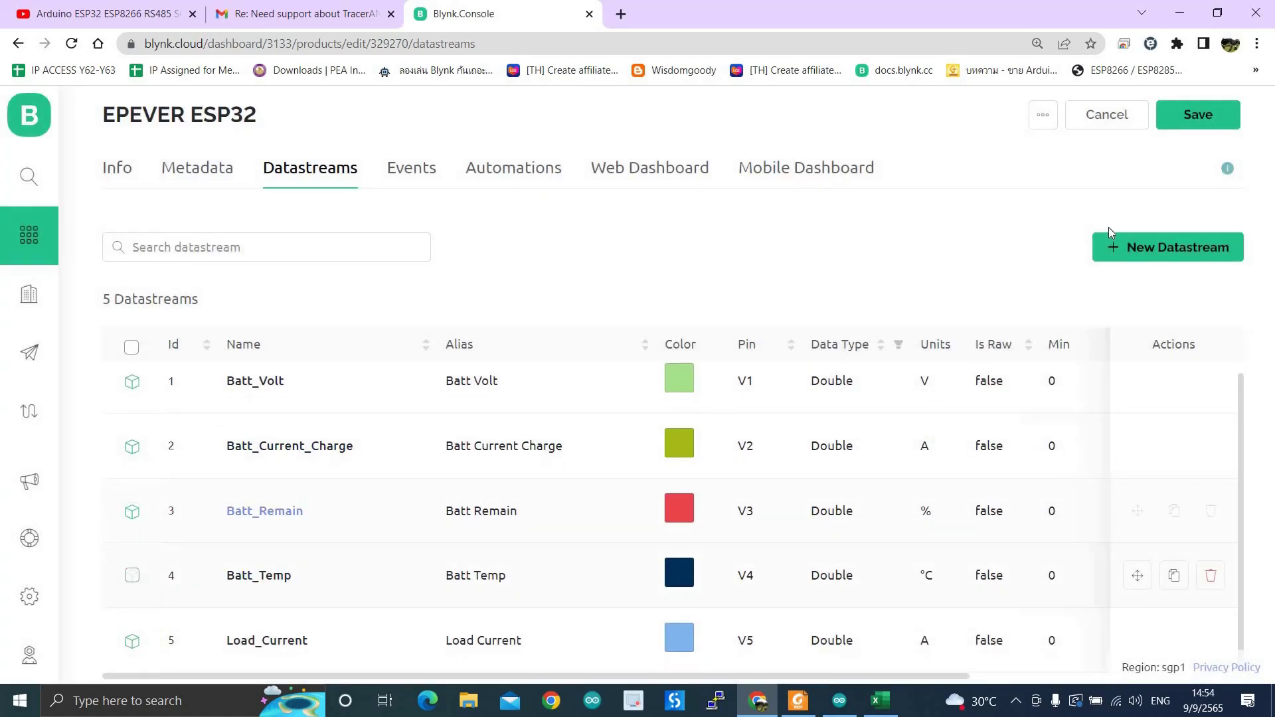
- Start a virtual pin datastream, name it Load_Power, and assign it to pin V6
left_click(1109, 256)
left_click(1140, 344)
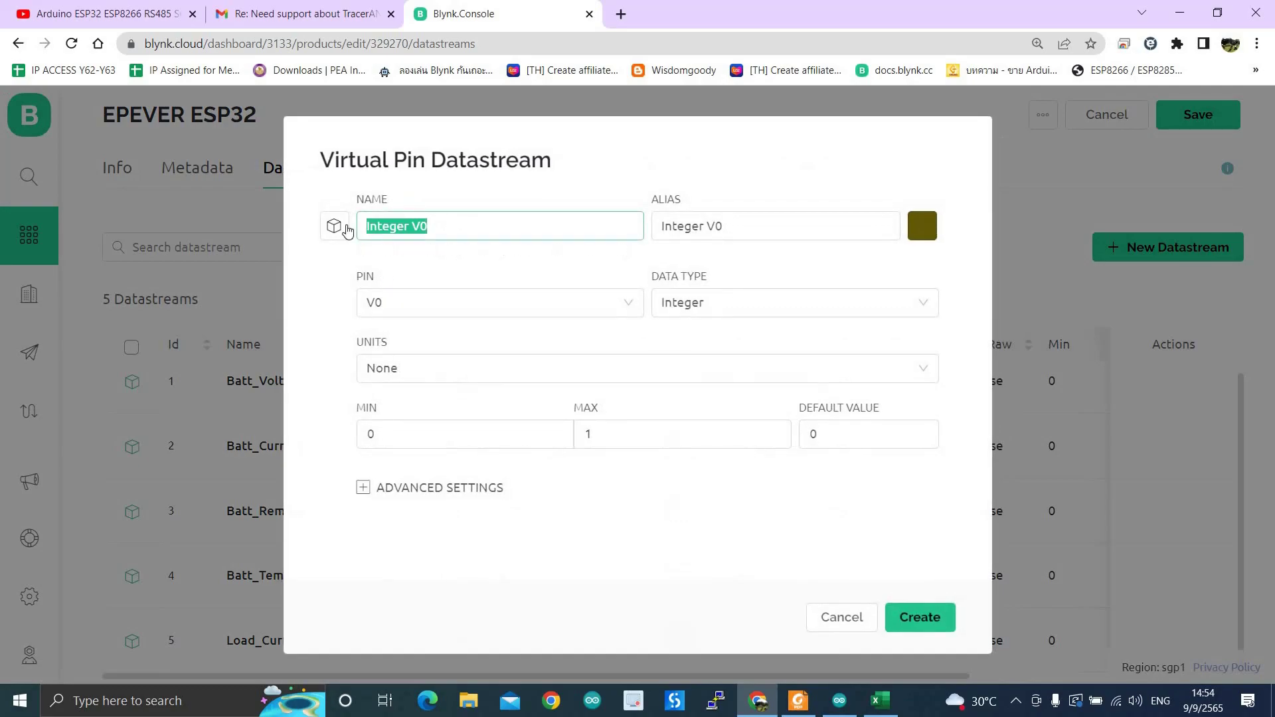
type("Load")
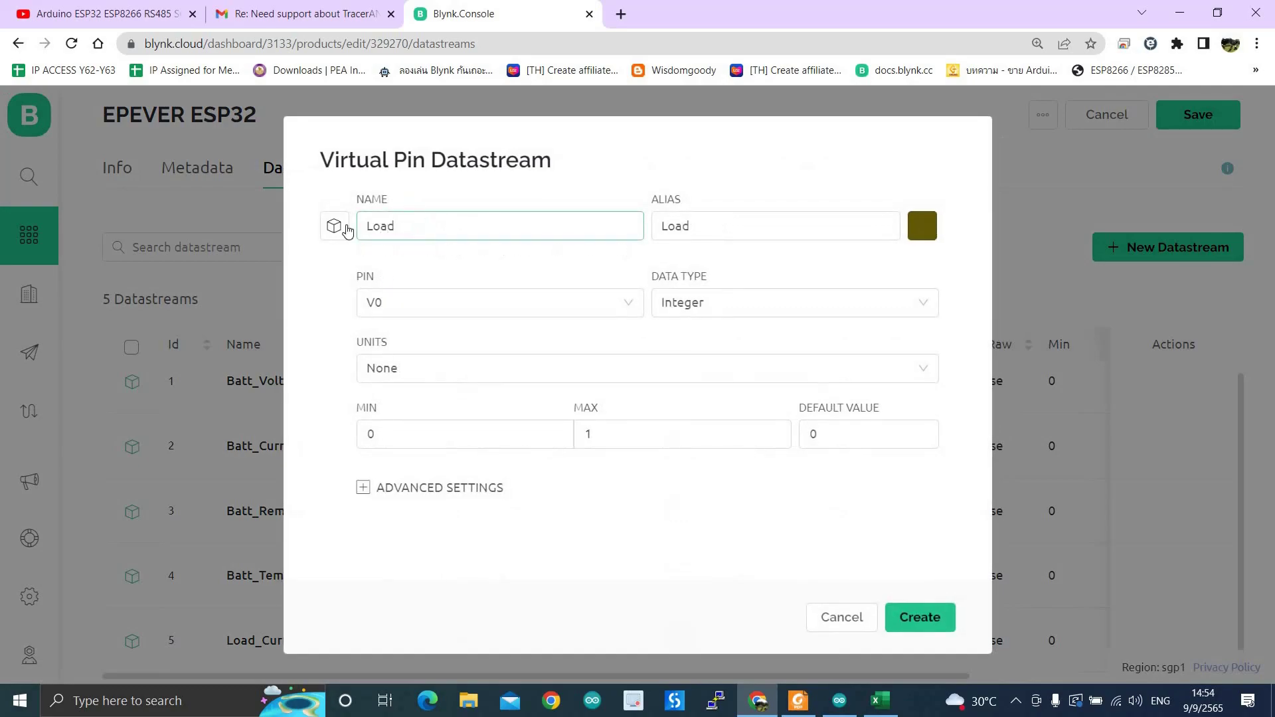
type("_Power")
left_click(598, 300)
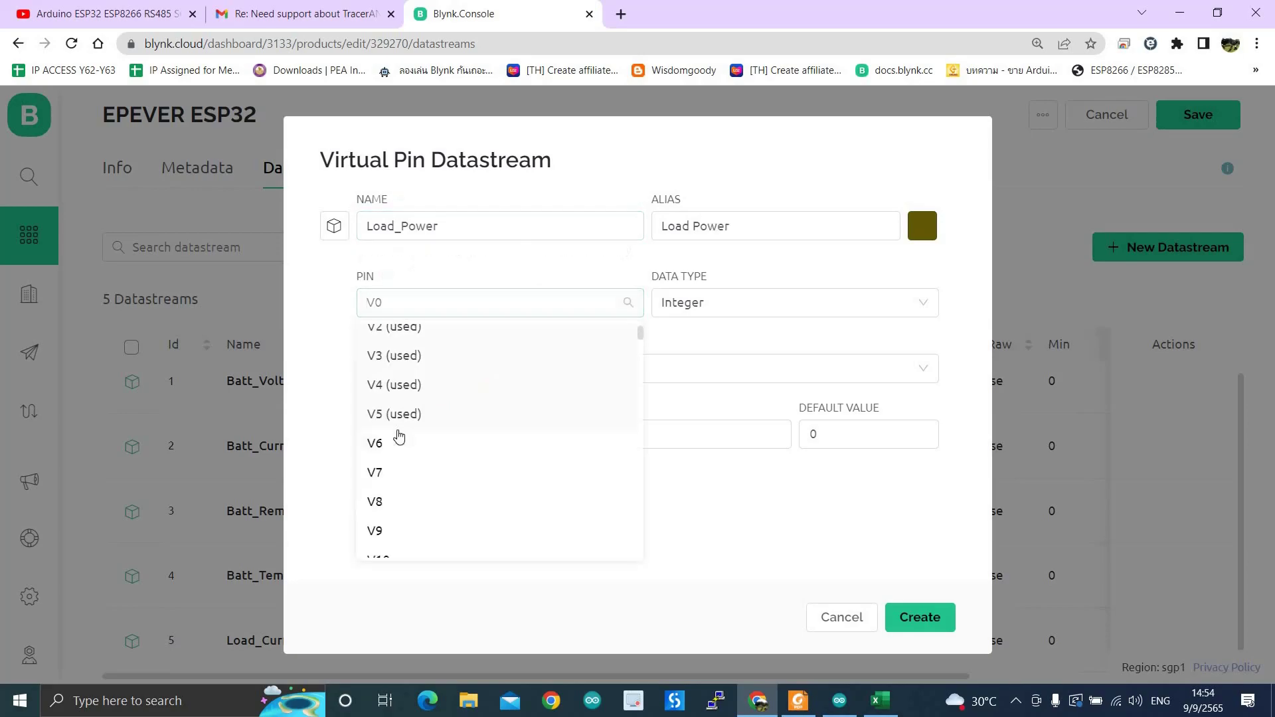
key("Tab")
- Give Load_Power the Double data type, Watts, W units and a maximum of 9000, and create the datastream
key("Down")
key("Down")
key("Tab")
left_click(581, 379)
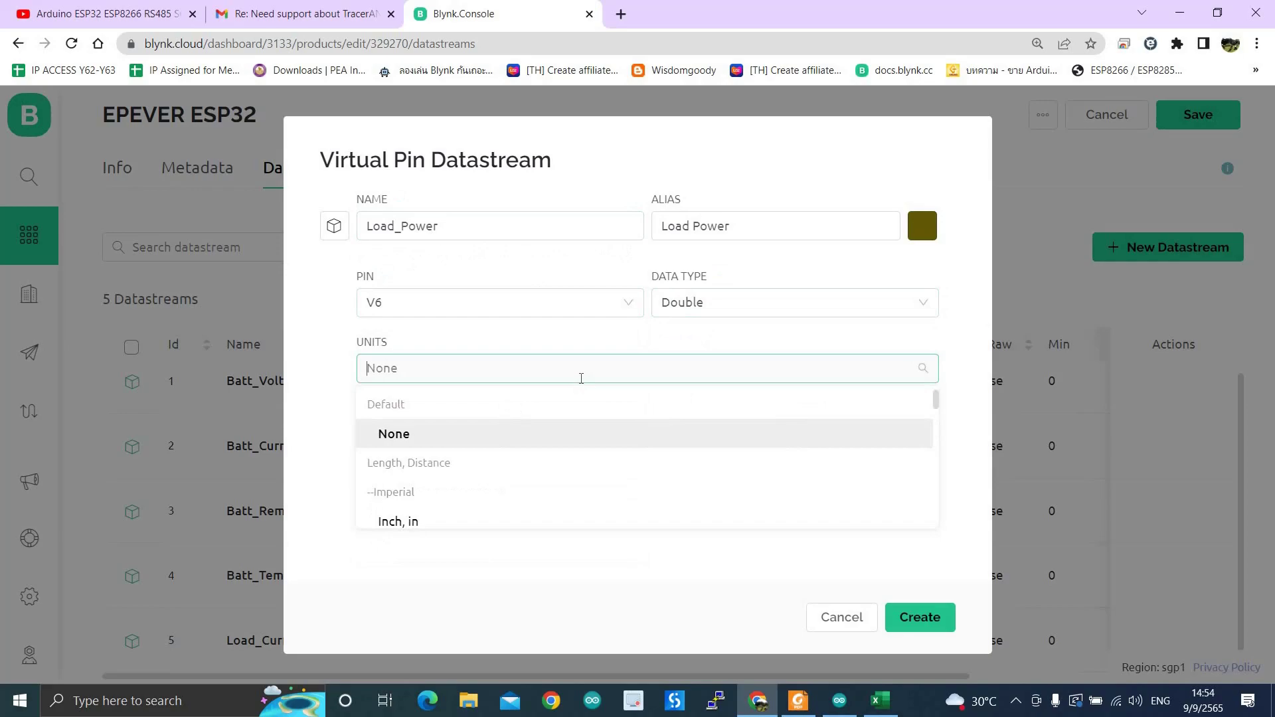
type("Watt")
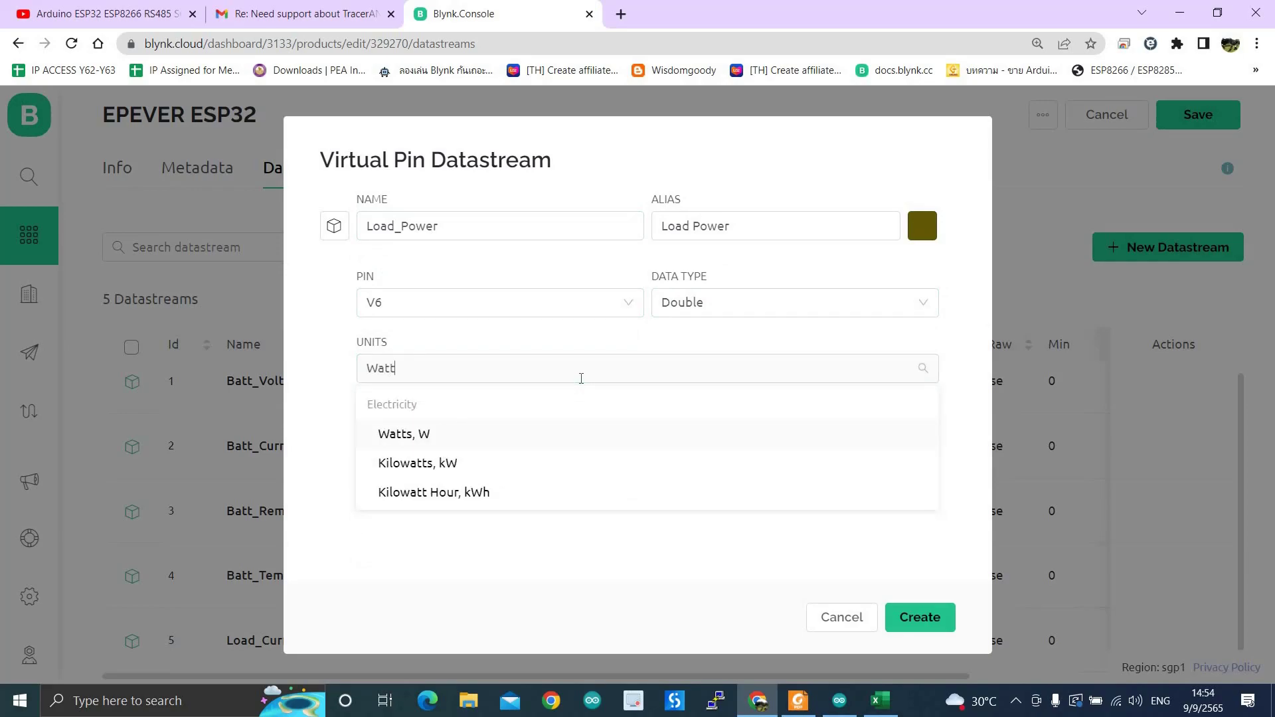
left_click(406, 435)
left_click(525, 441)
type("1")
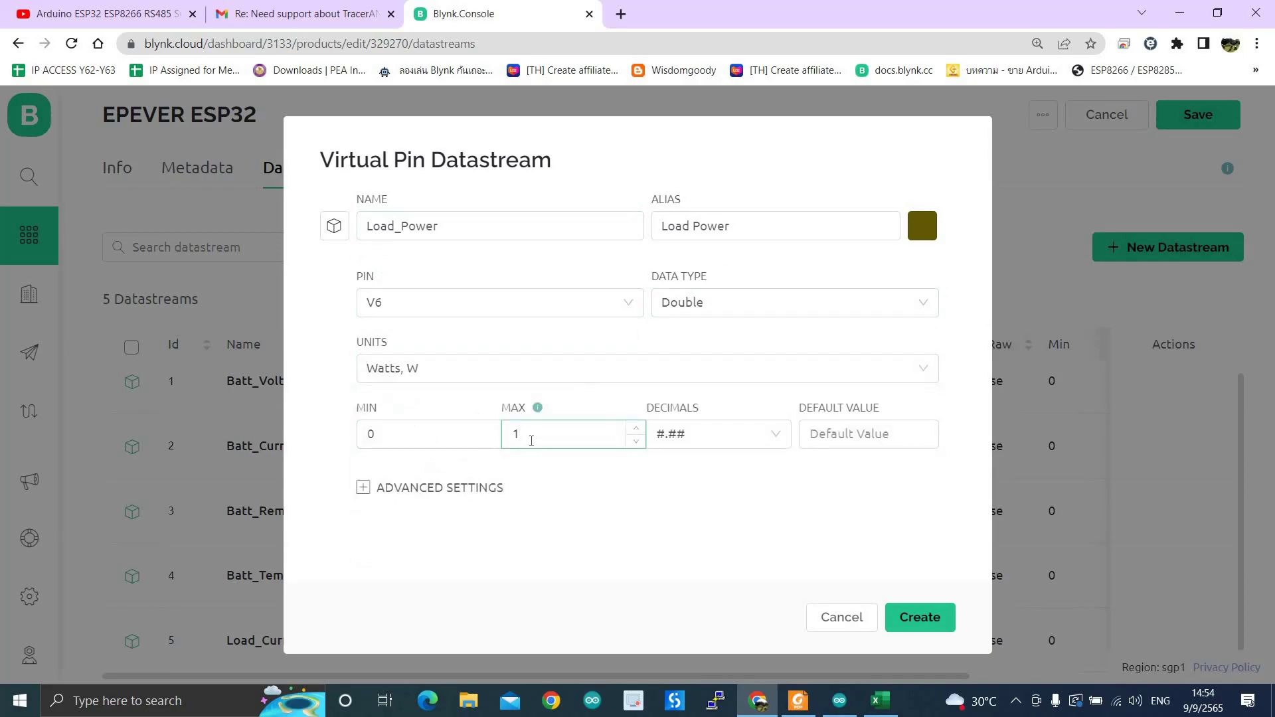
key("BackSpace")
type("9000")
left_click(918, 620)
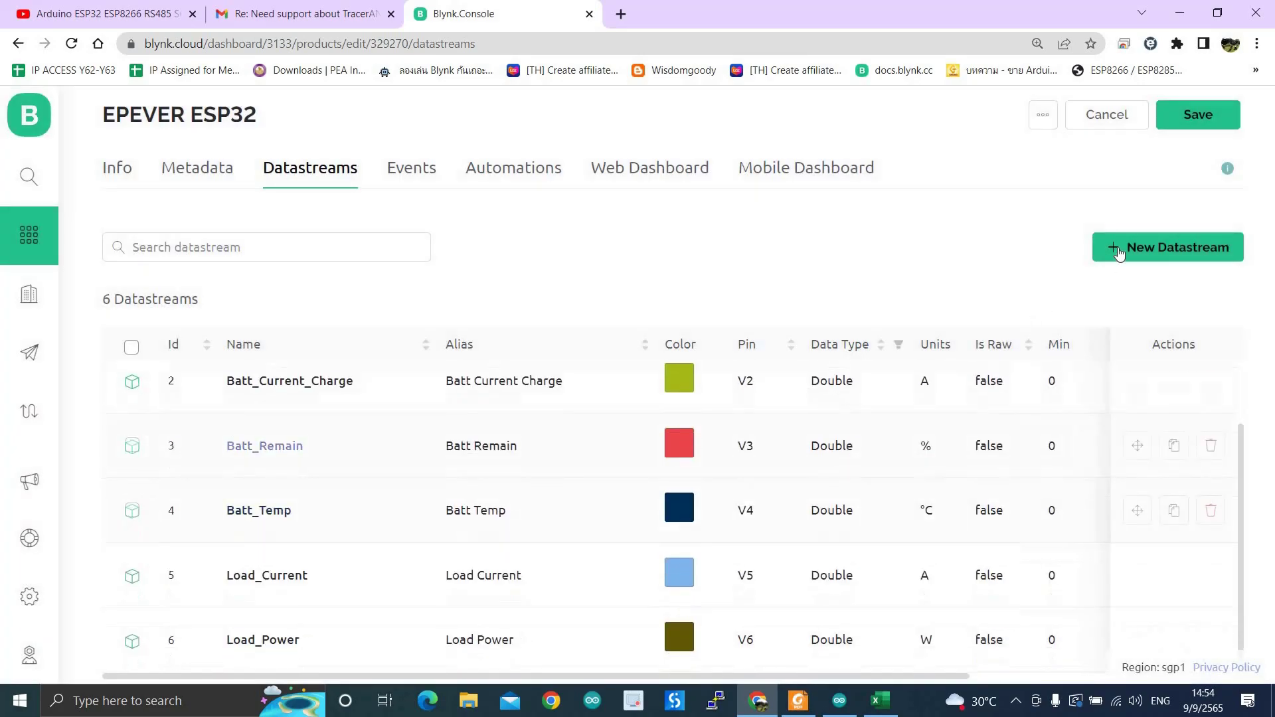
- Start a virtual pin datastream, name it Load_ONOFF, and assign it to pin V7
left_click(1138, 247)
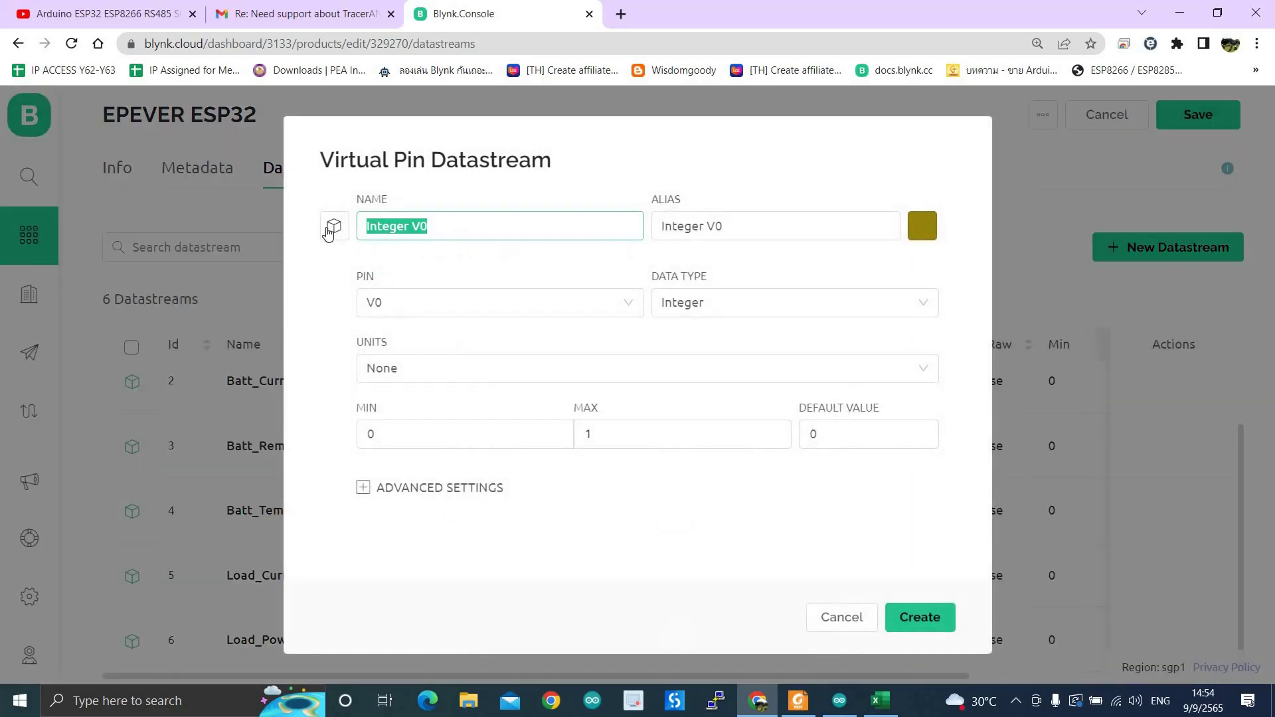
type("LO")
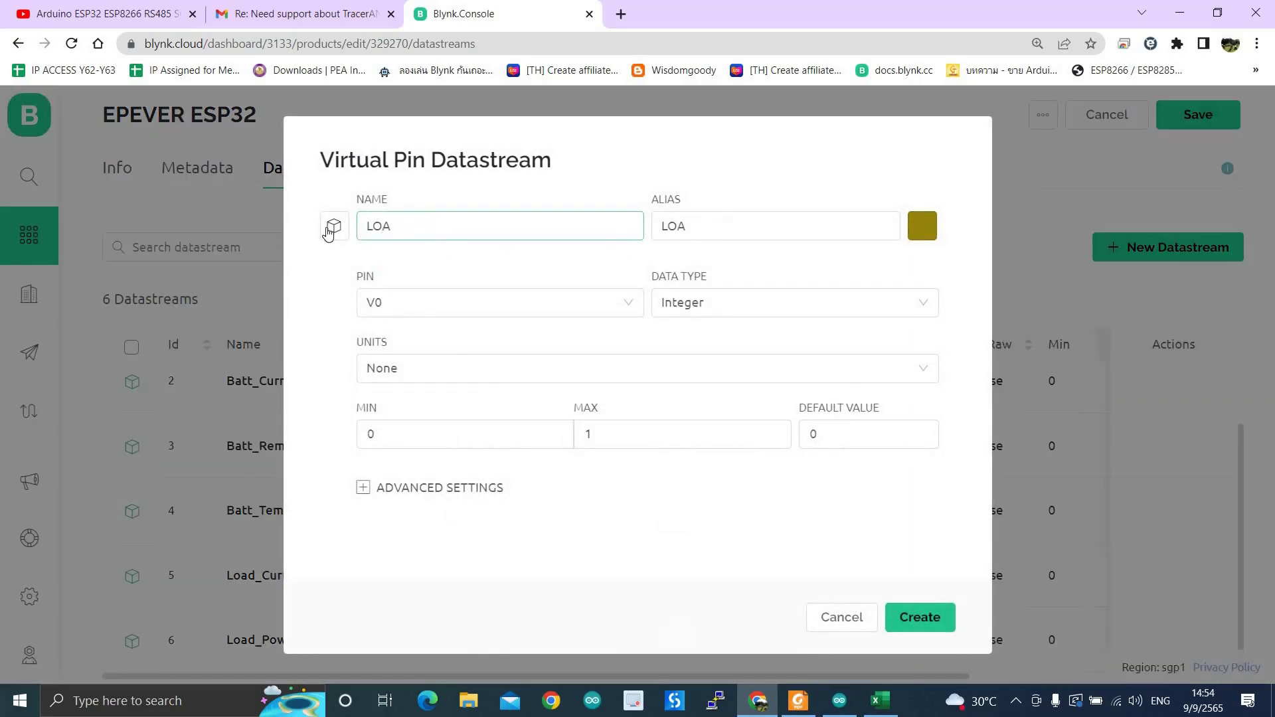
type("ad_ONOFF")
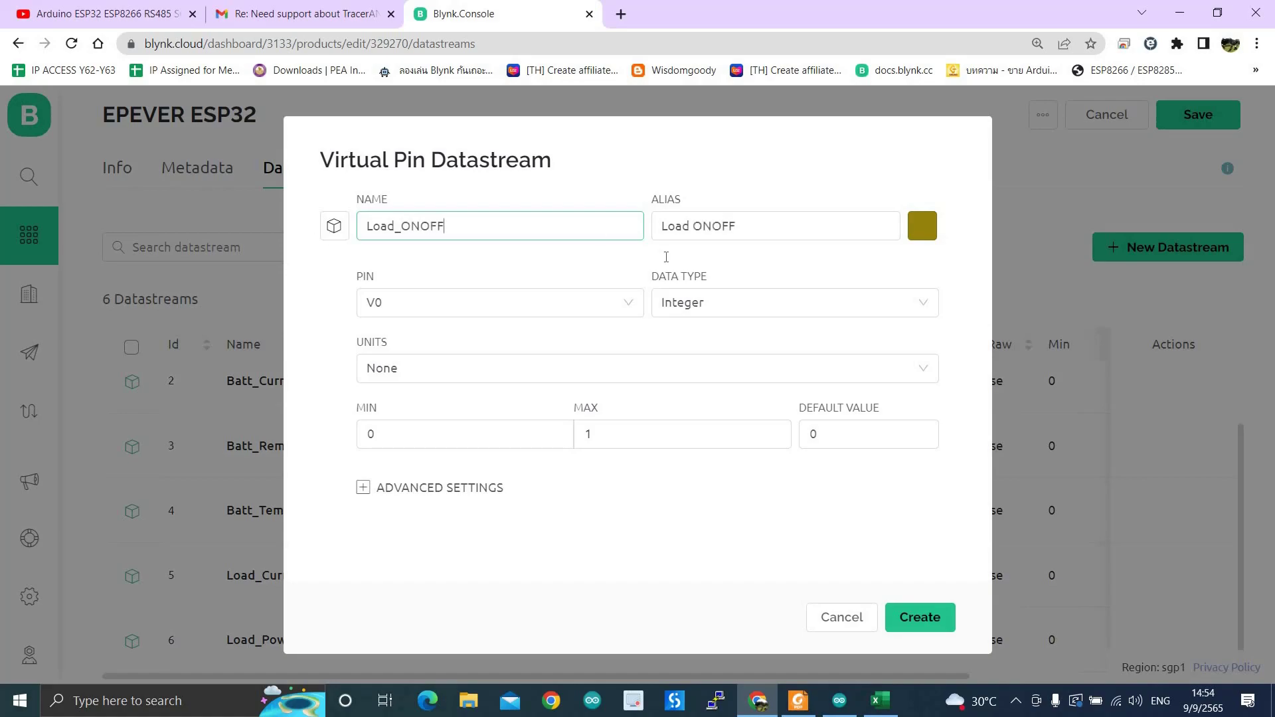
left_click(465, 303)
scroll(436, 421, "down", 3)
scroll(392, 390, "up", 1)
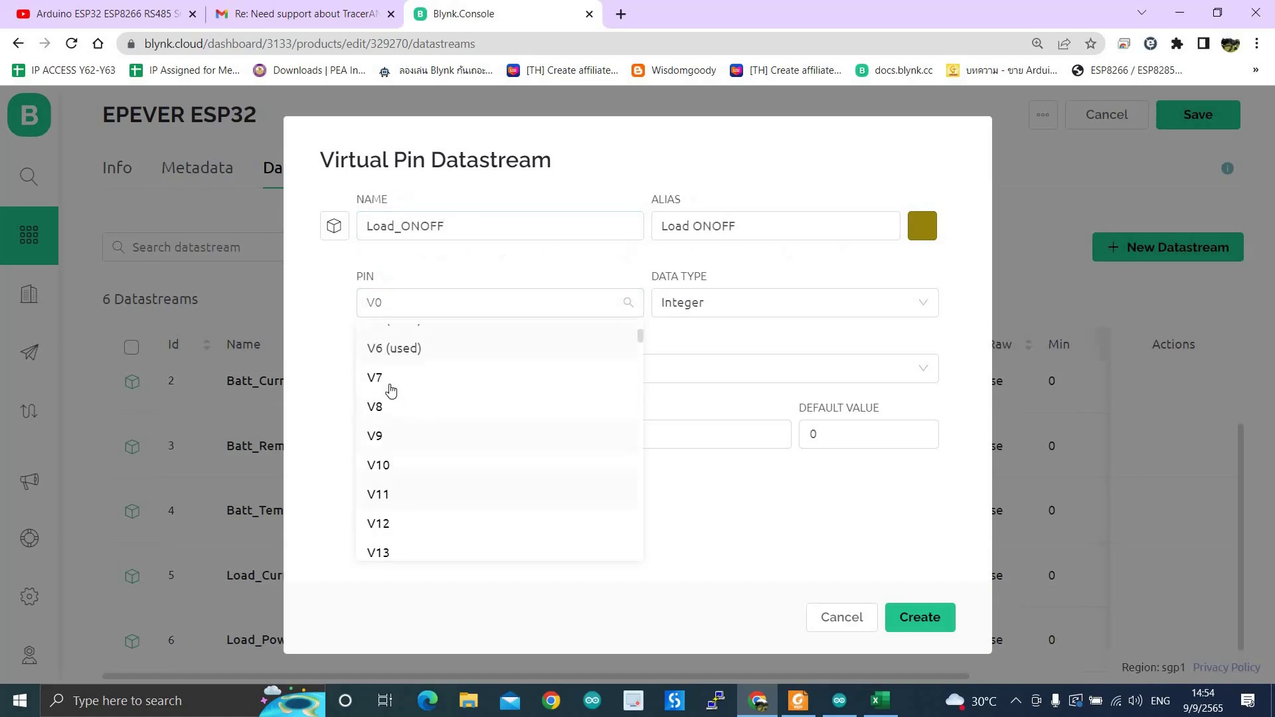
left_click(392, 391)
- Create the Load_ONOFF datastream with the Integer data type, no units, a minimum of 0 and a maximum of 1
left_click(696, 318)
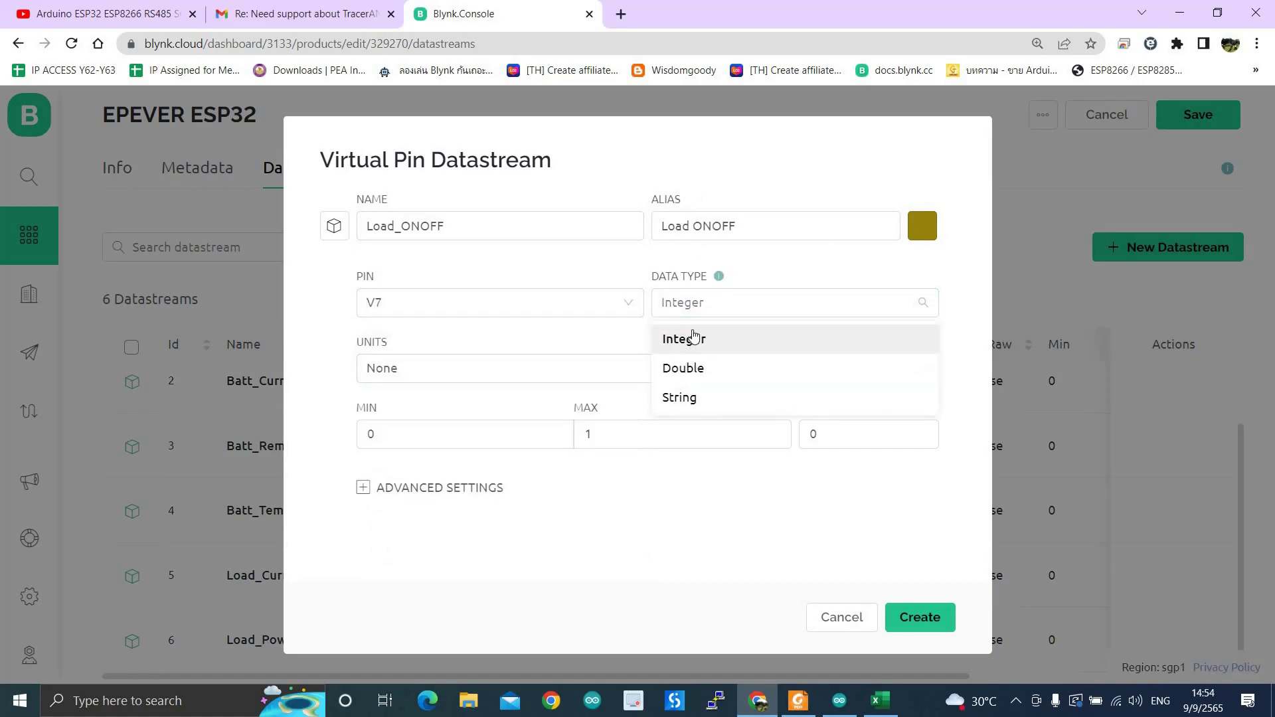
left_click(488, 348)
left_click(422, 432)
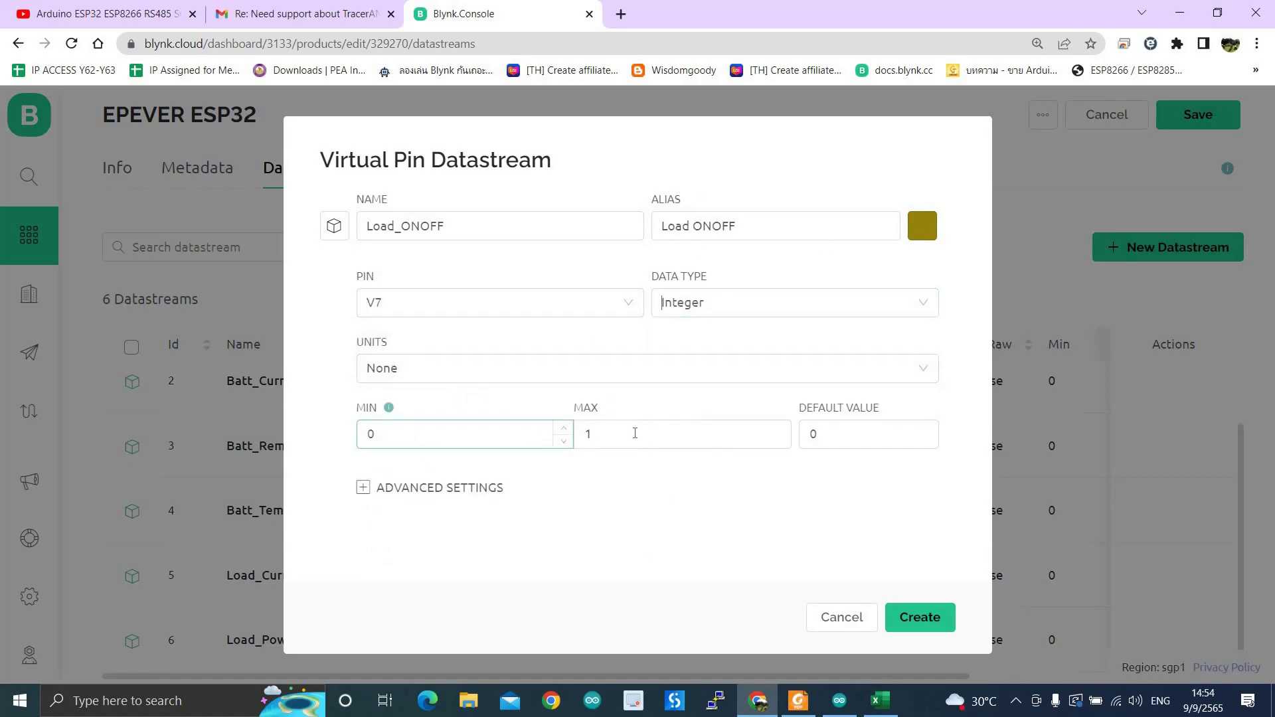
left_click(635, 433)
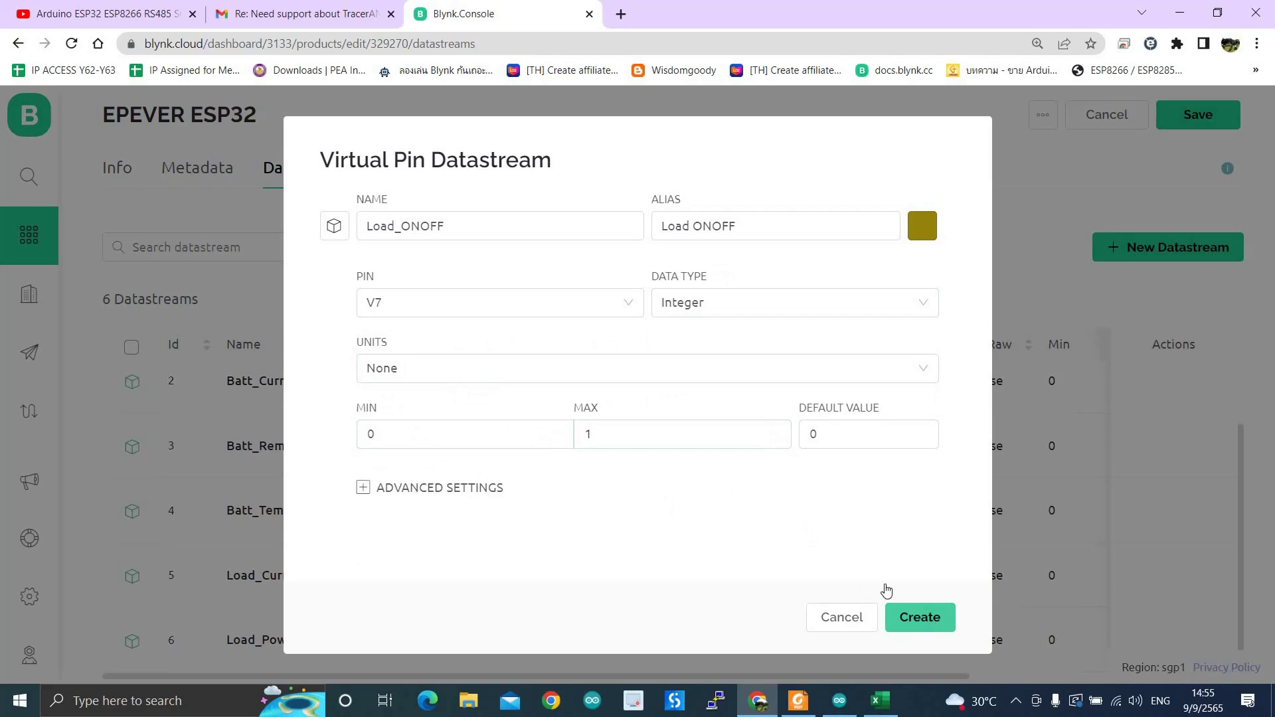
left_click(893, 614)
- Reopen the Load_ONOFF datastream, change its color to teal, and save it
left_click(678, 641)
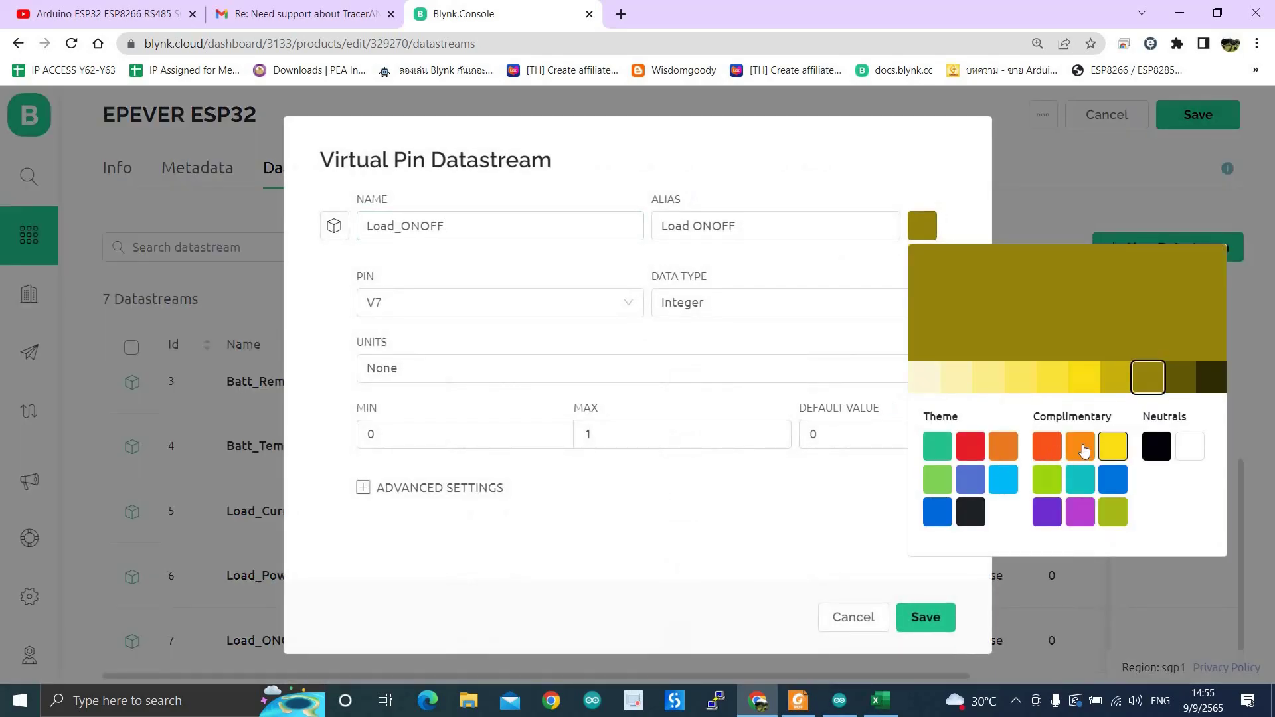
left_click(1080, 480)
left_click(934, 641)
left_click(923, 619)
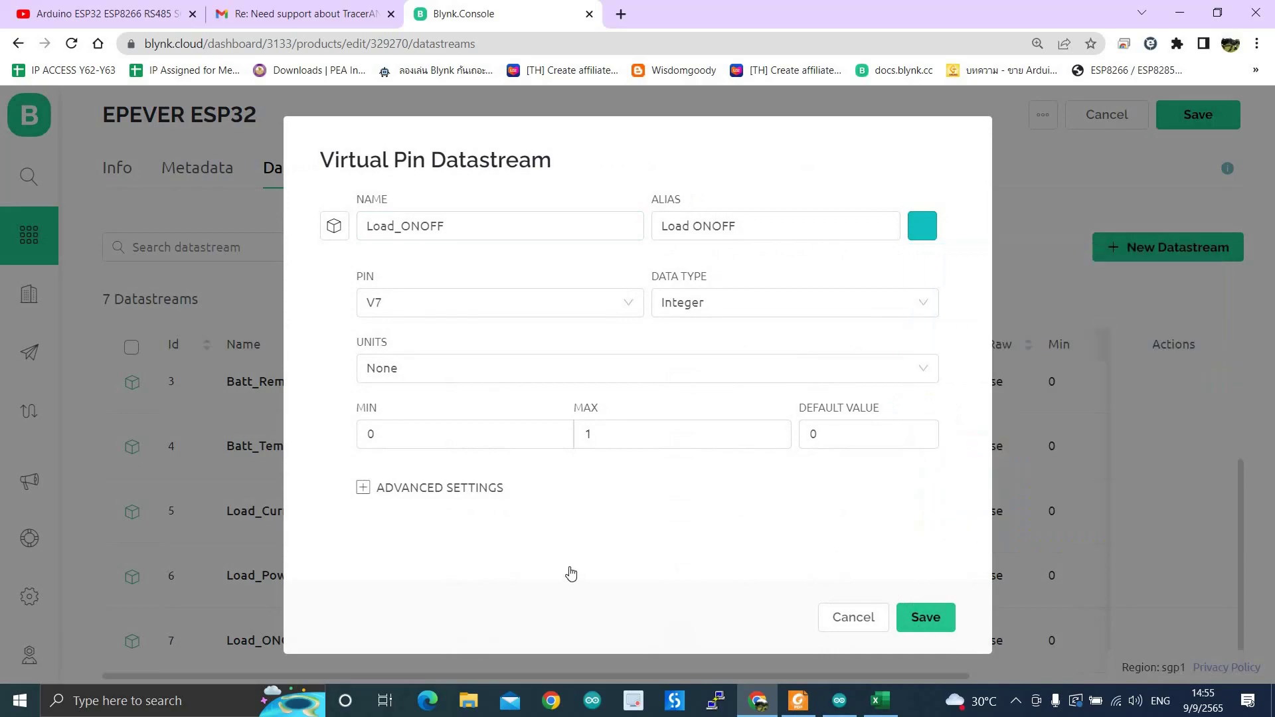
scroll(787, 516, "up", 2)
scroll(709, 532, "down", 2)
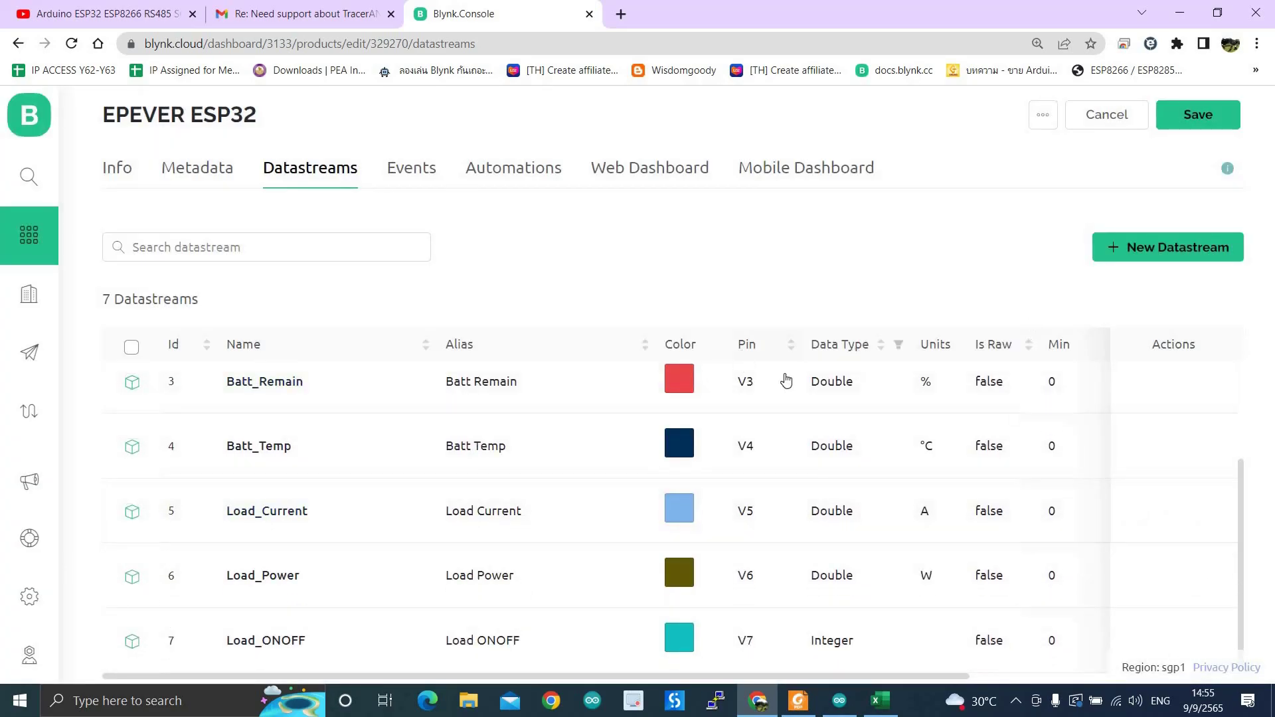
- Start a virtual pin datastream, name it PV_Volt, and assign it to pin V8
left_click(1113, 249)
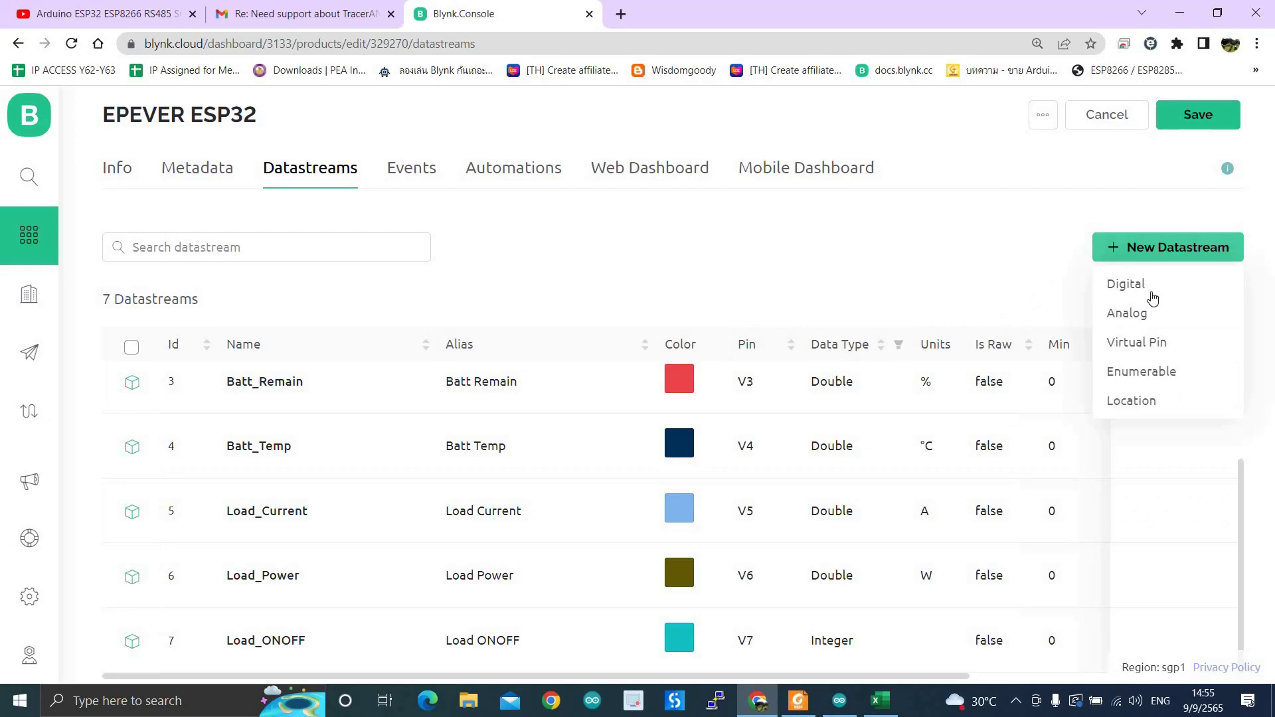
left_click(1149, 348)
left_click_drag(453, 229, 346, 221)
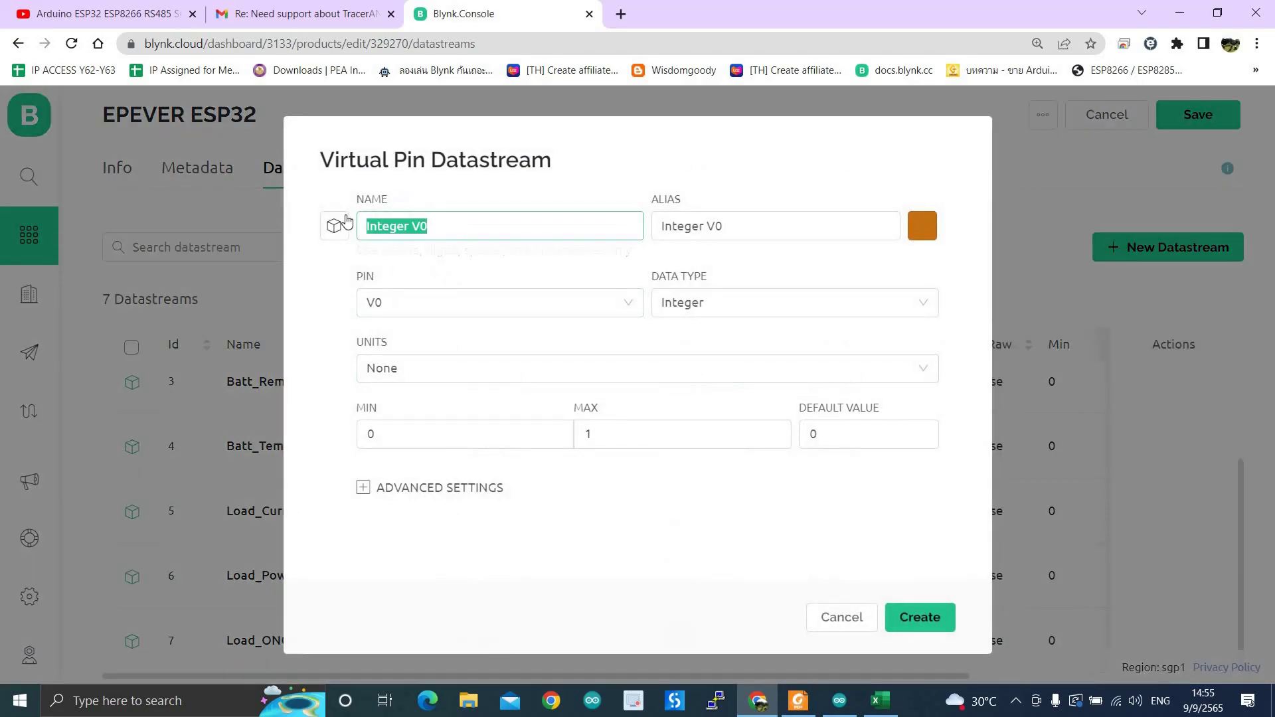
type("PC")
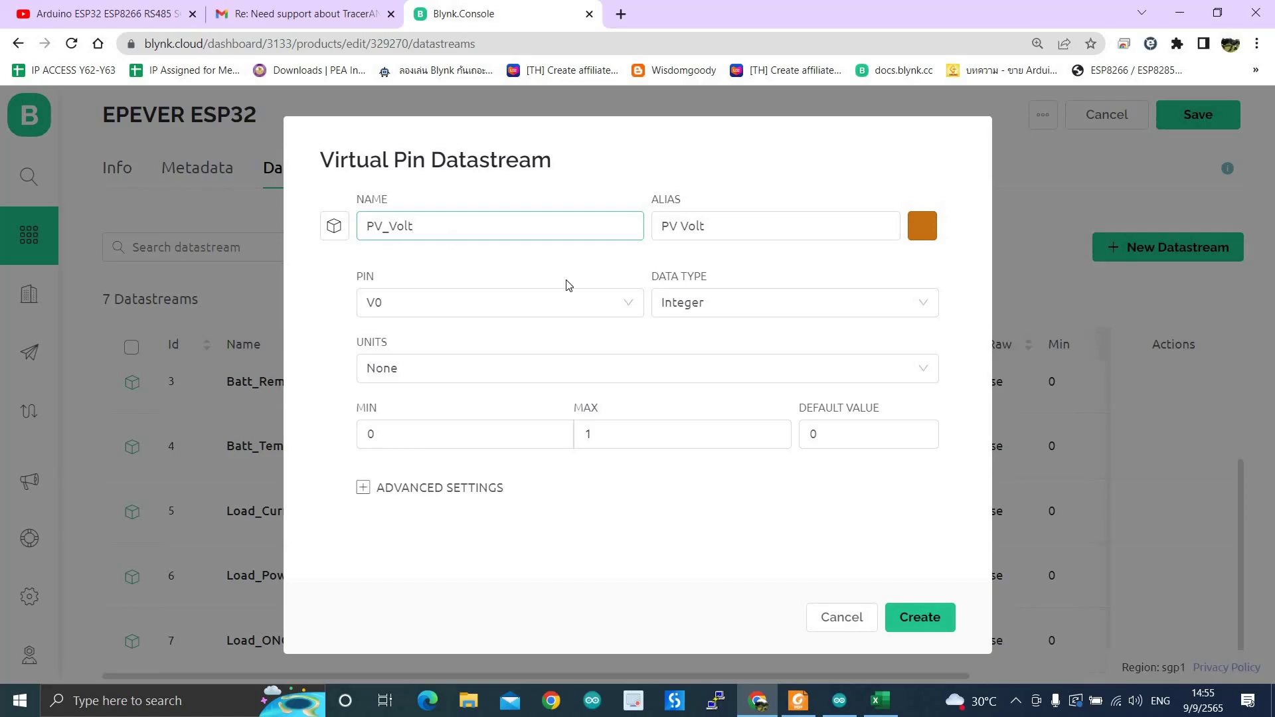
left_click(568, 302)
scroll(399, 465, "down", 3)
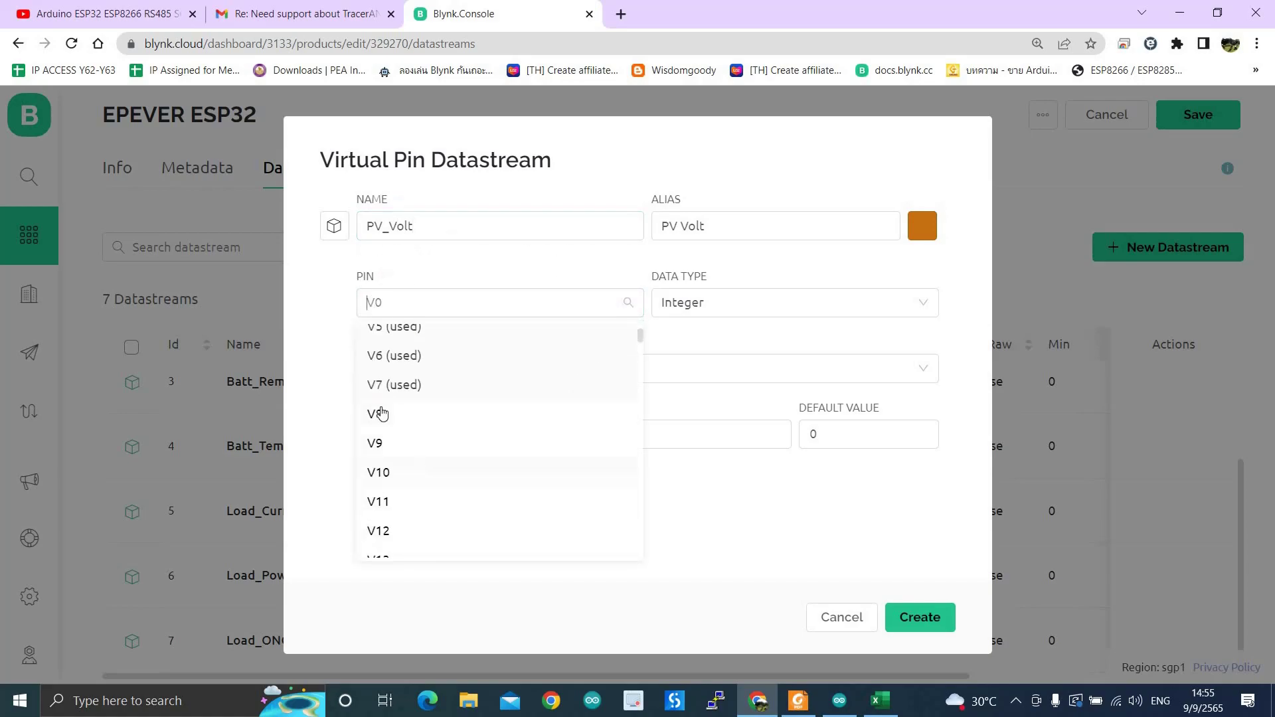
left_click(587, 416)
- Give PV_Volt the Double data type, Volt, V units and a maximum of 100, and create the datastream
left_click(704, 300)
left_click(746, 365)
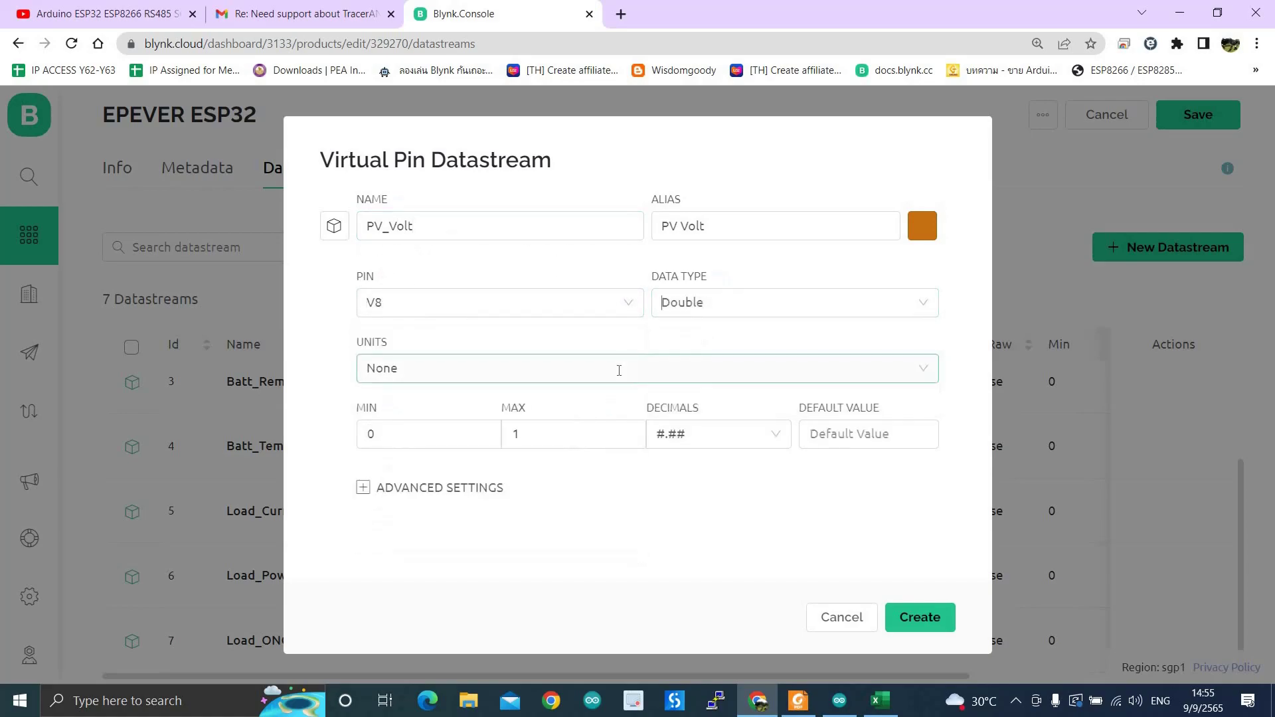
left_click(619, 371)
type("Volt")
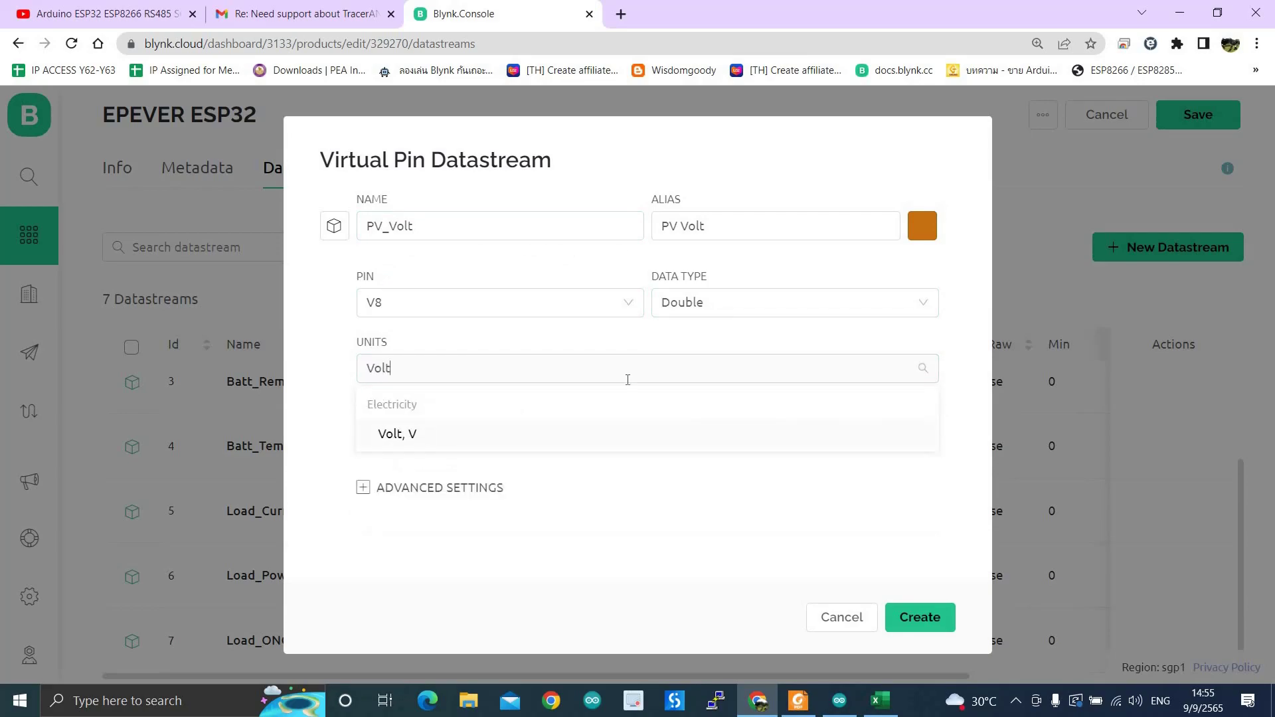
left_click(411, 433)
left_click(531, 436)
type("1")
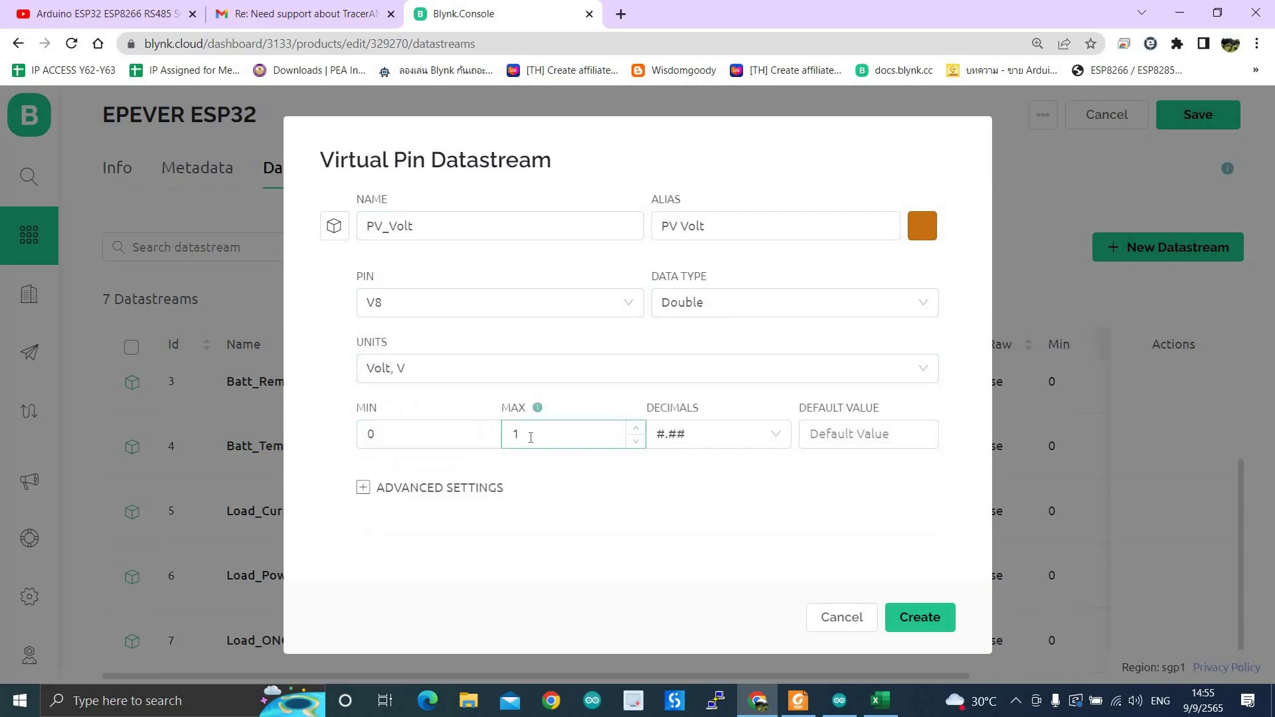
type("00")
left_click(919, 617)
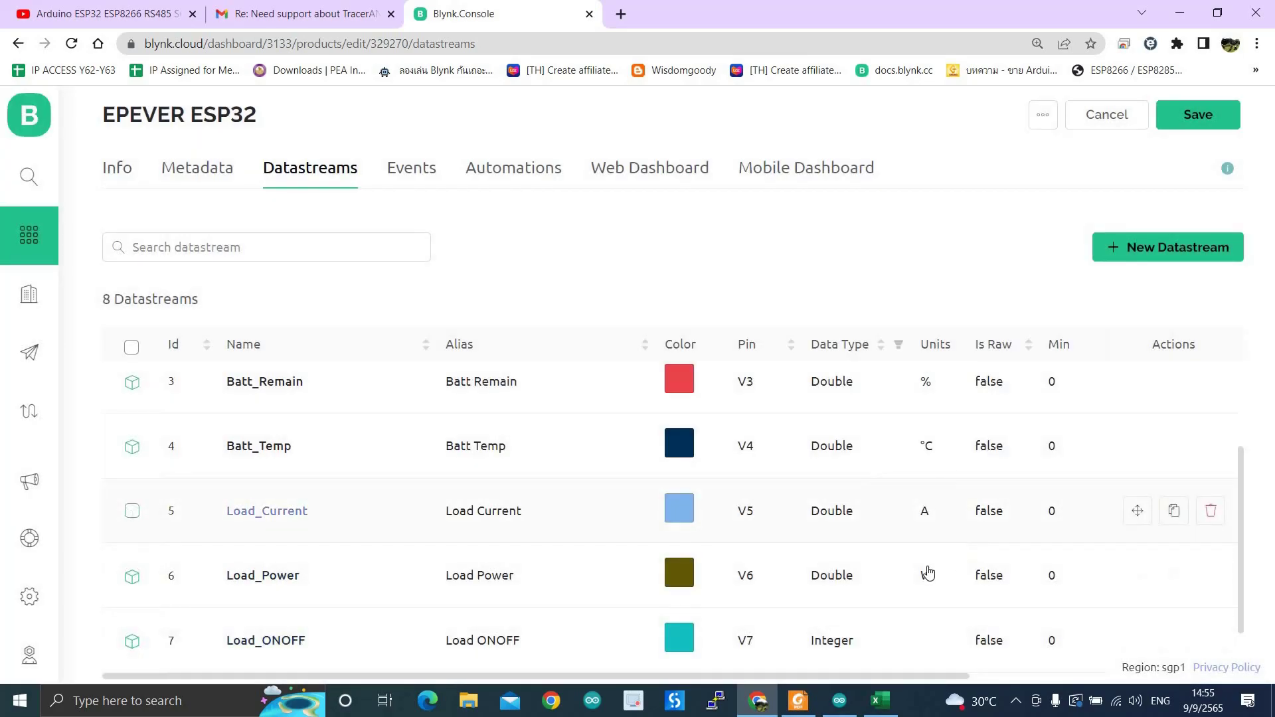
- Start a virtual pin datastream, name it PV_Power, and assign it to pin V9
left_click(1159, 248)
left_click(1152, 340)
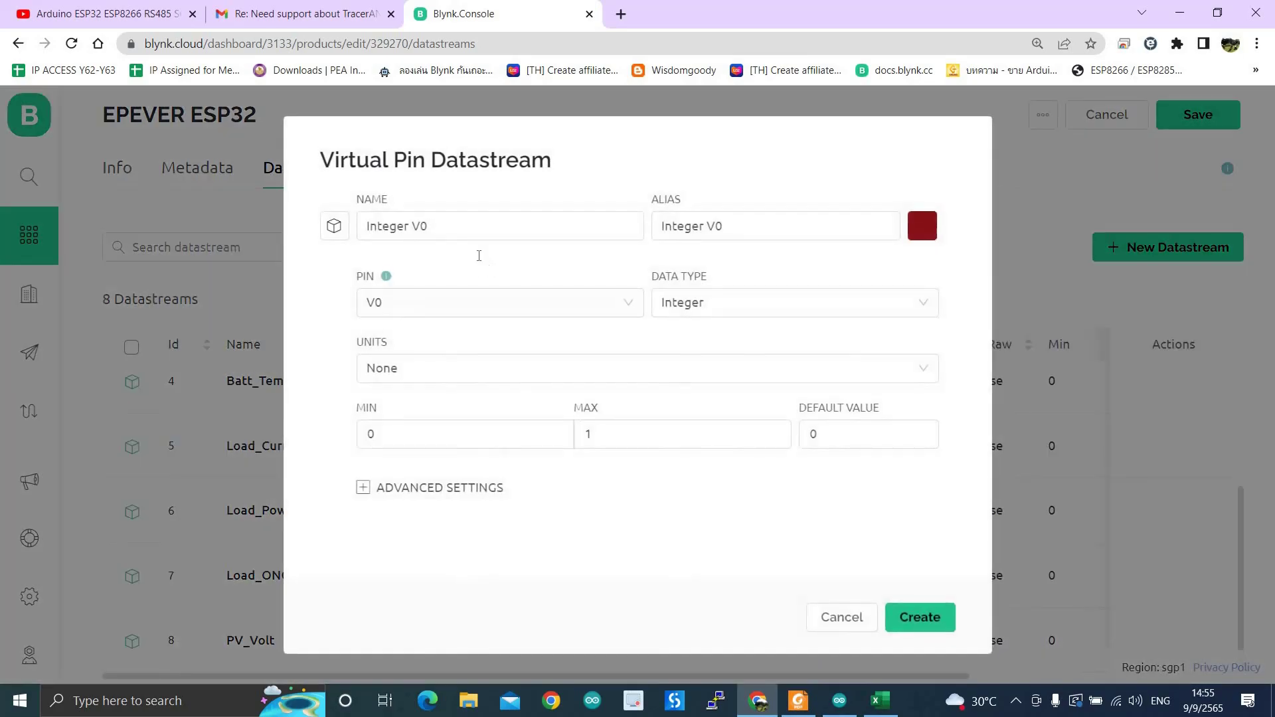
type("PV_Power")
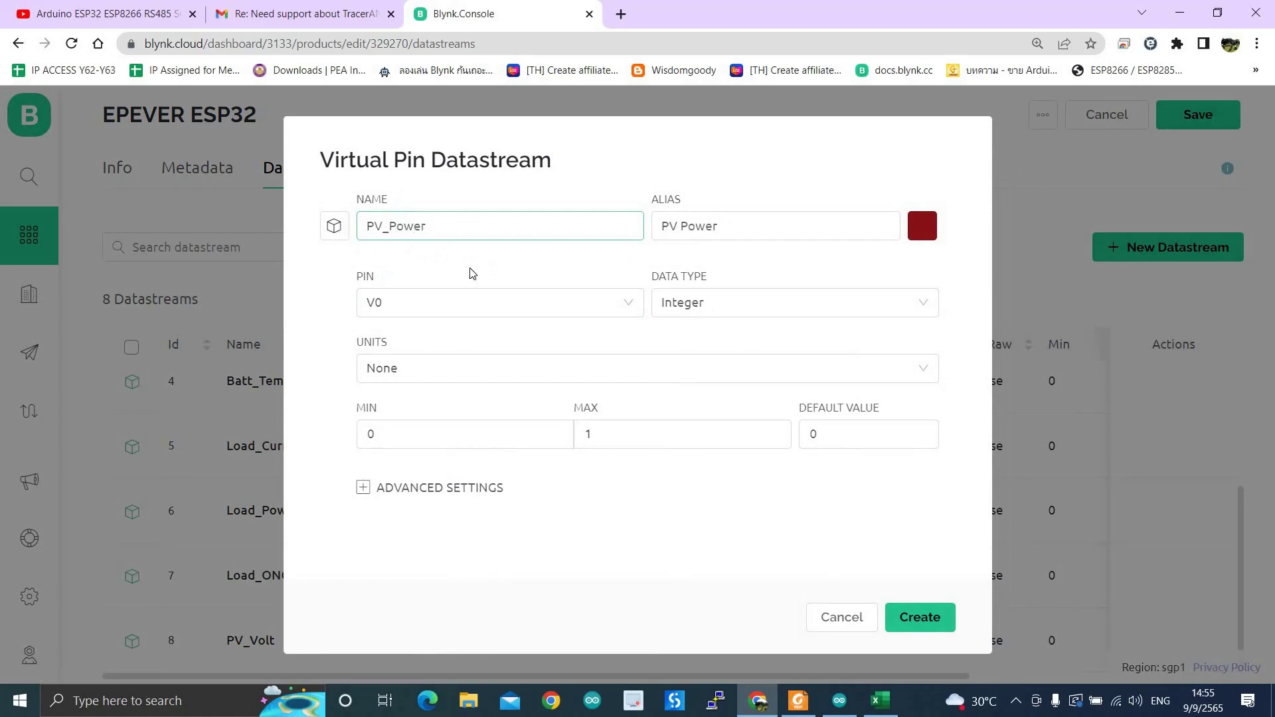
left_click(523, 293)
scroll(425, 492, "down", 10)
scroll(408, 451, "up", 8)
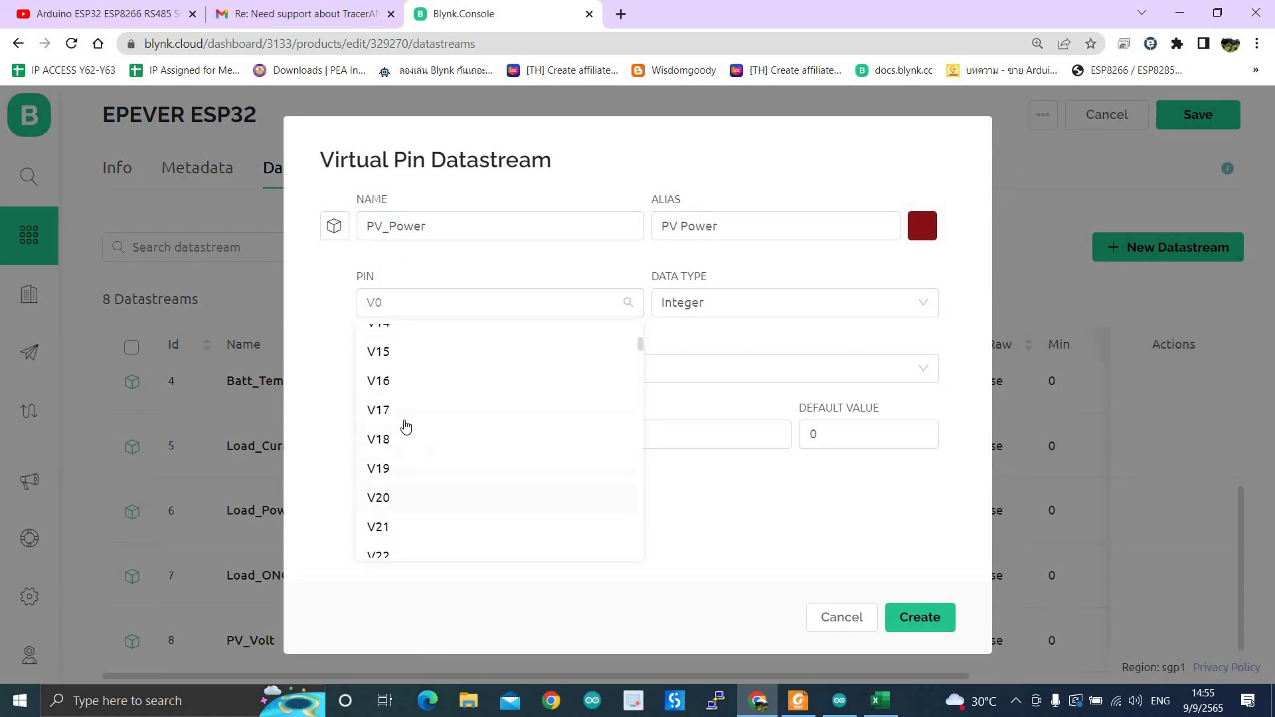
left_click(405, 354)
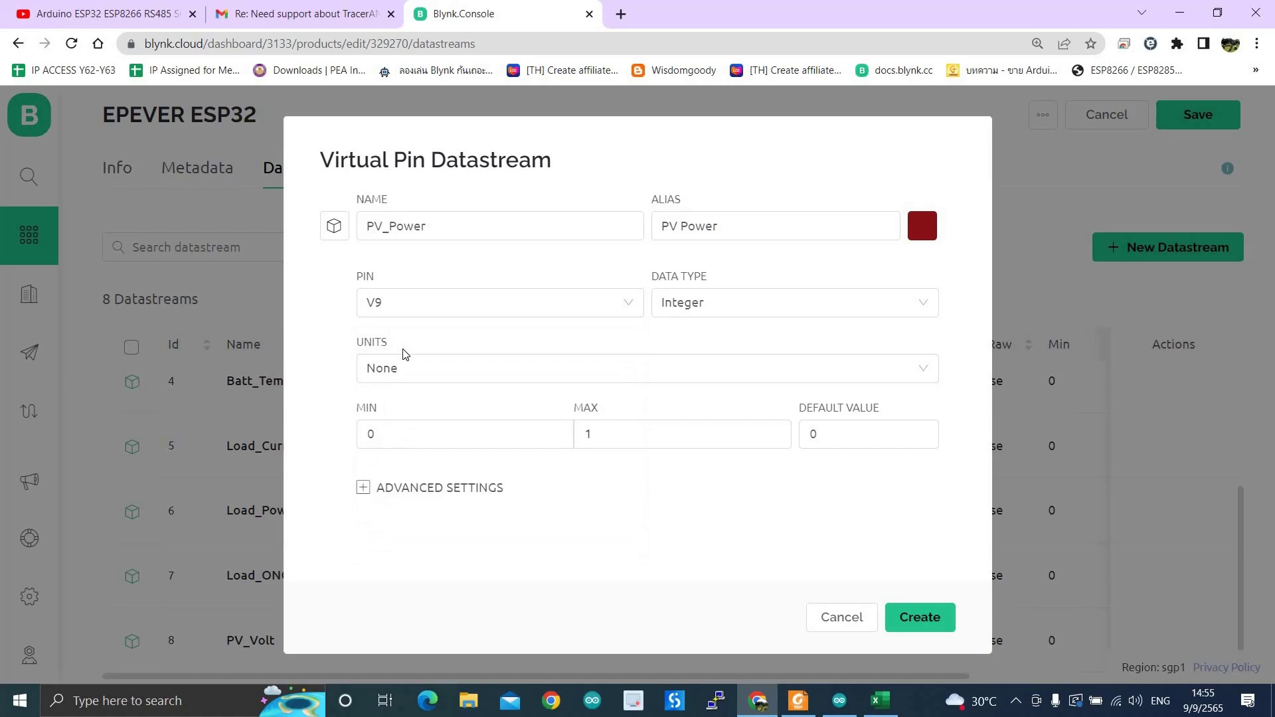
- Change the new datastream's pin to V10
left_click(471, 309)
scroll(407, 450, "up", 1)
left_click(397, 474)
- Rename the new datastream PV_Current and assign it to pin V9
left_click_drag(426, 226, 398, 225)
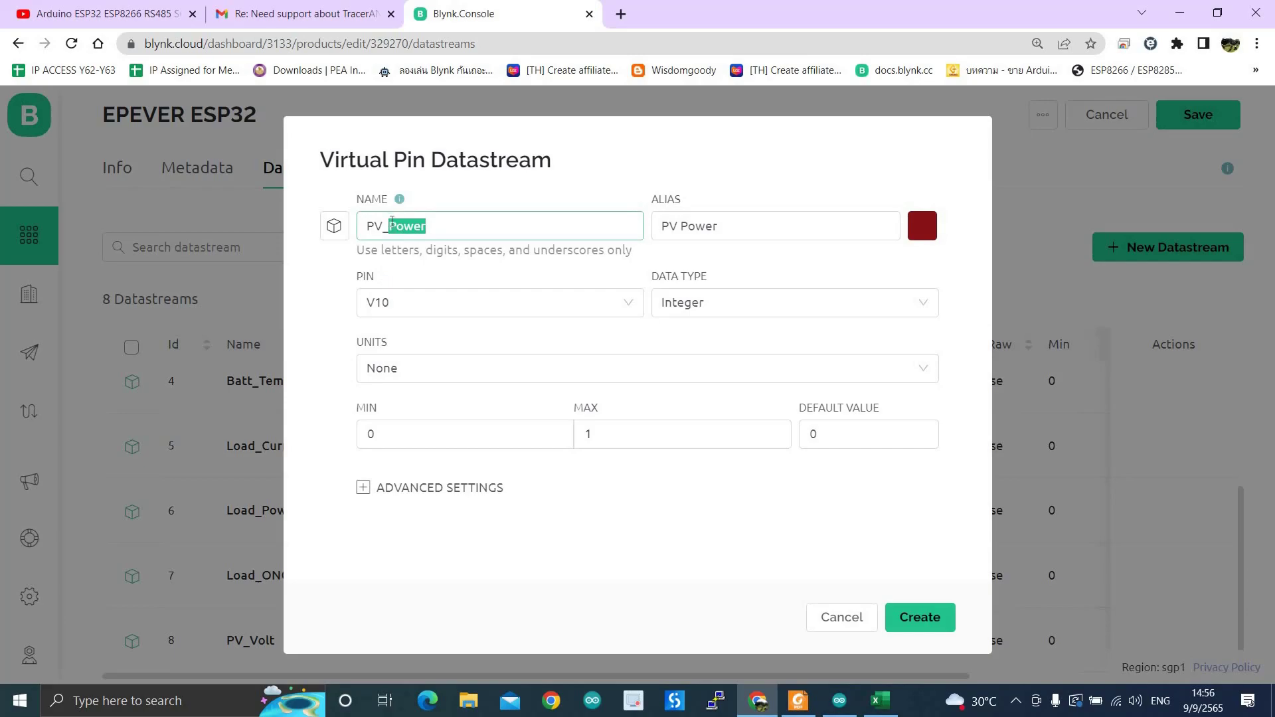
type("Current")
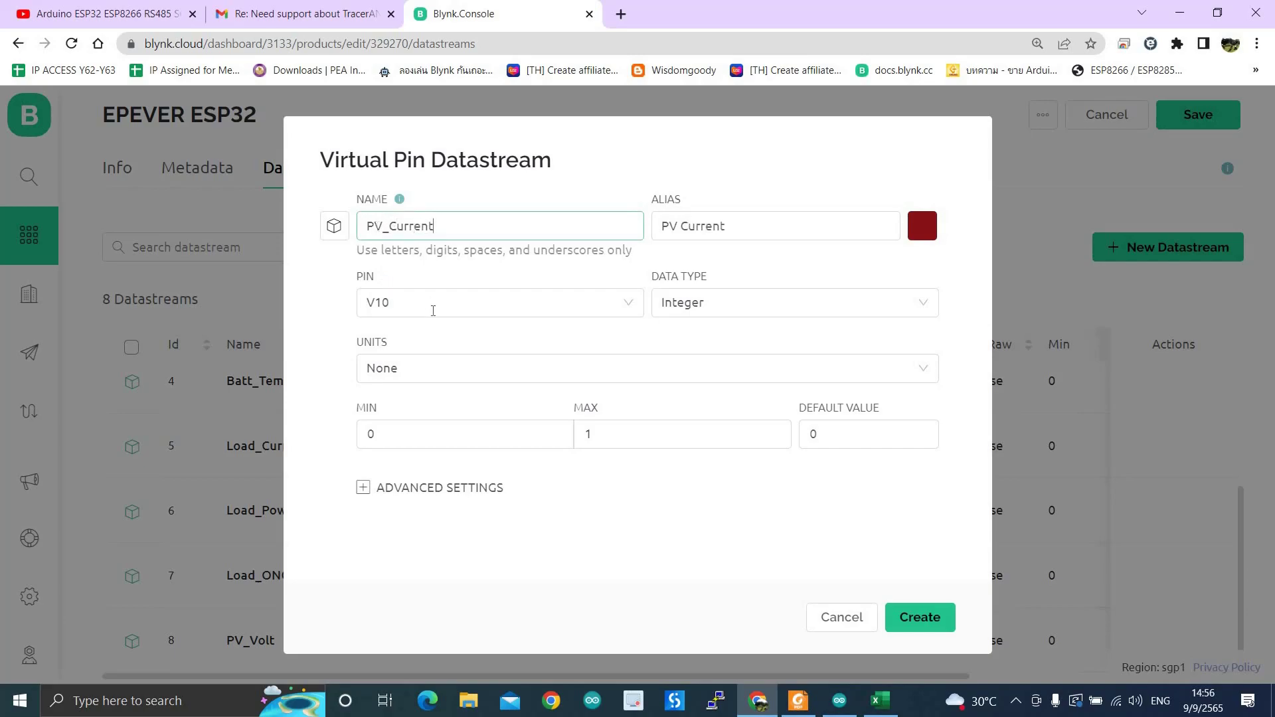
left_click(411, 303)
left_click(382, 433)
- Give PV_Current the Double data type, Ampere, A units and a maximum of 100, and create the datastream
left_click(781, 303)
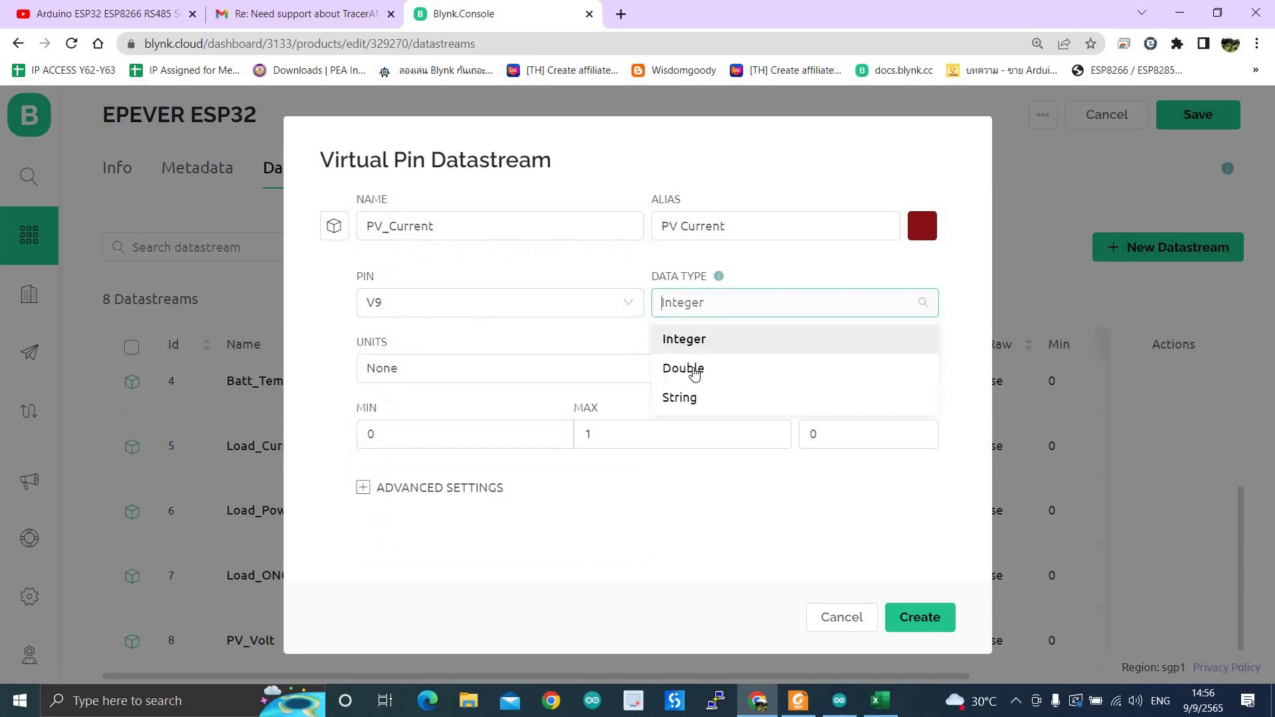
left_click(694, 370)
left_click(434, 368)
type("amp")
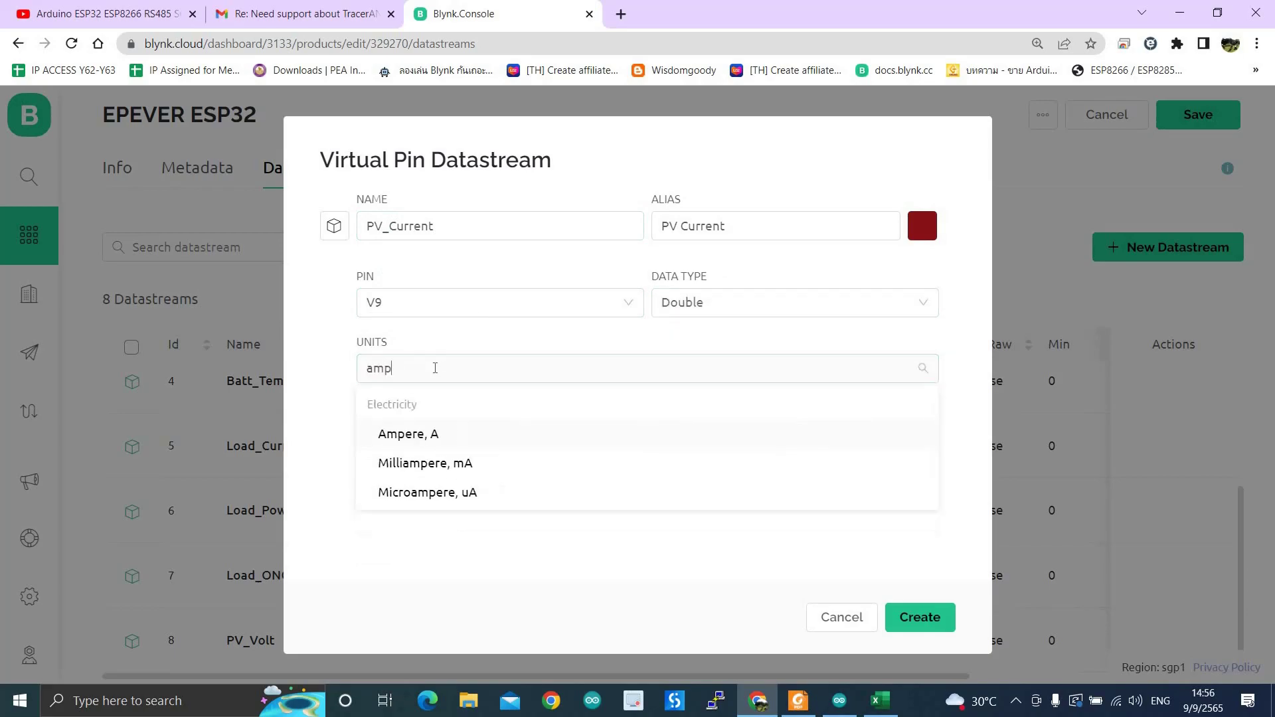
left_click(421, 434)
left_click(529, 433)
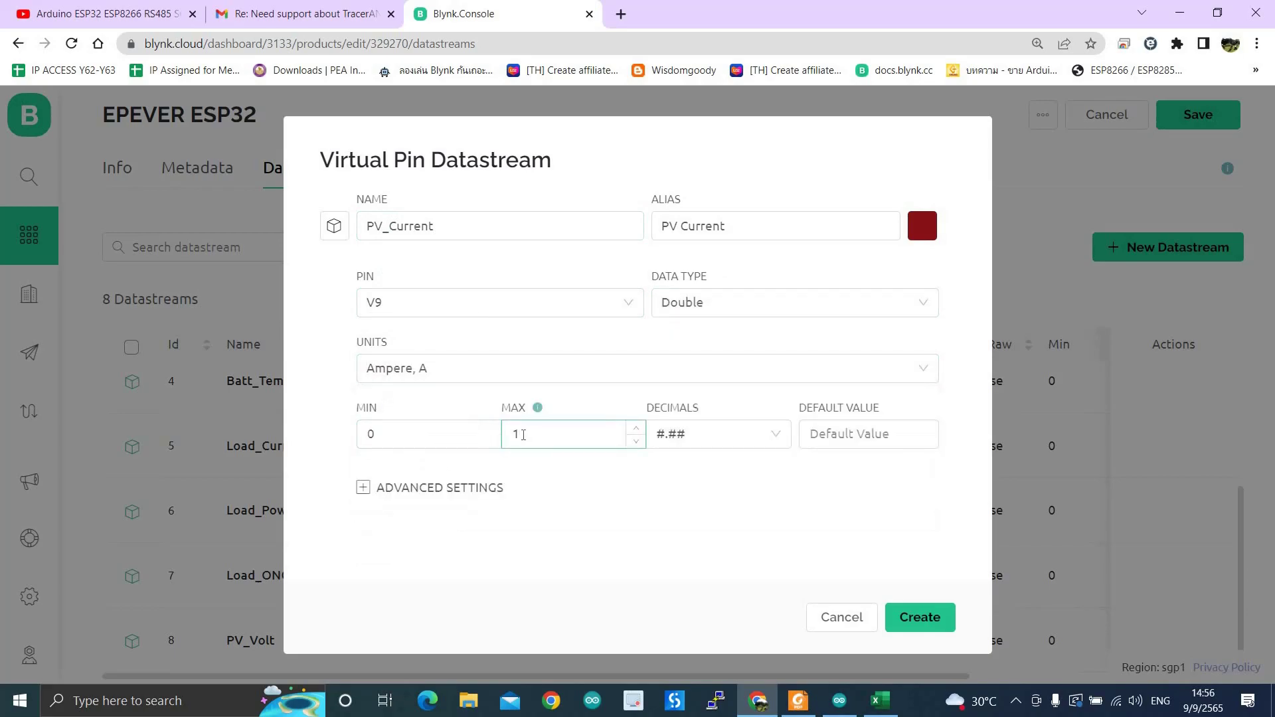
type("00")
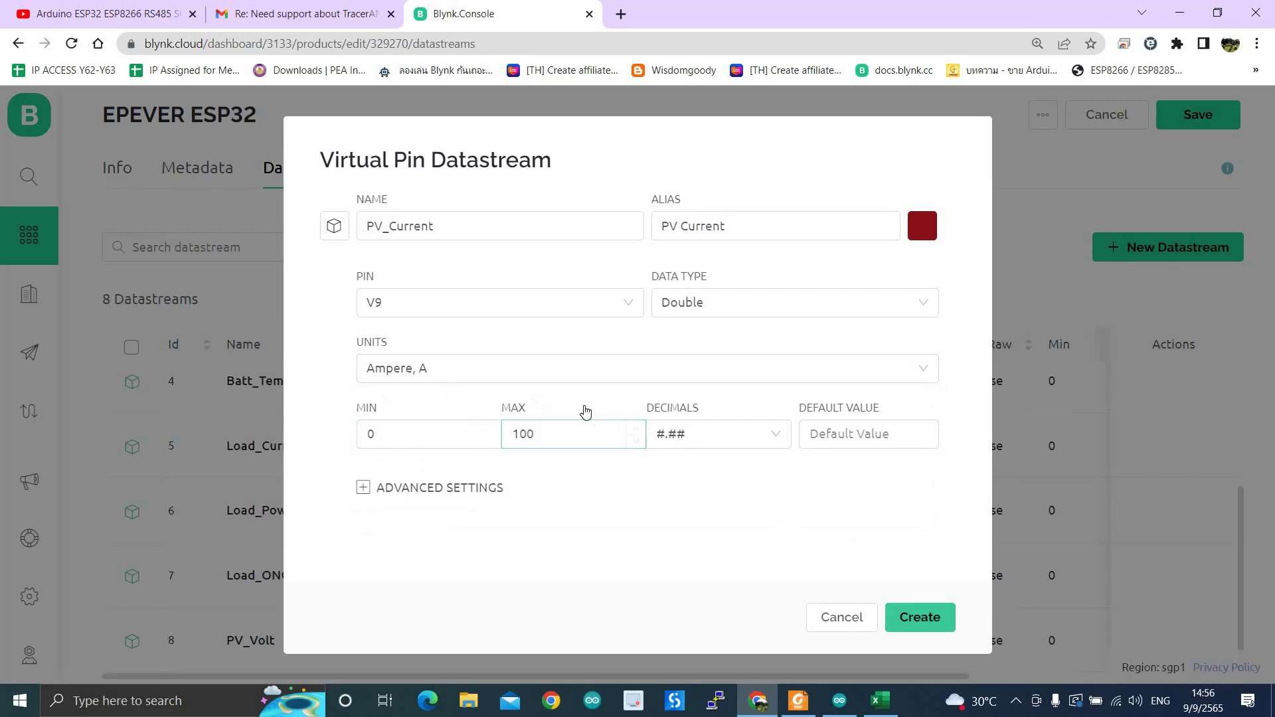
left_click(910, 614)
- Start another virtual pin datastream, name it PV_Power, and assign it to pin V10
left_click(1137, 342)
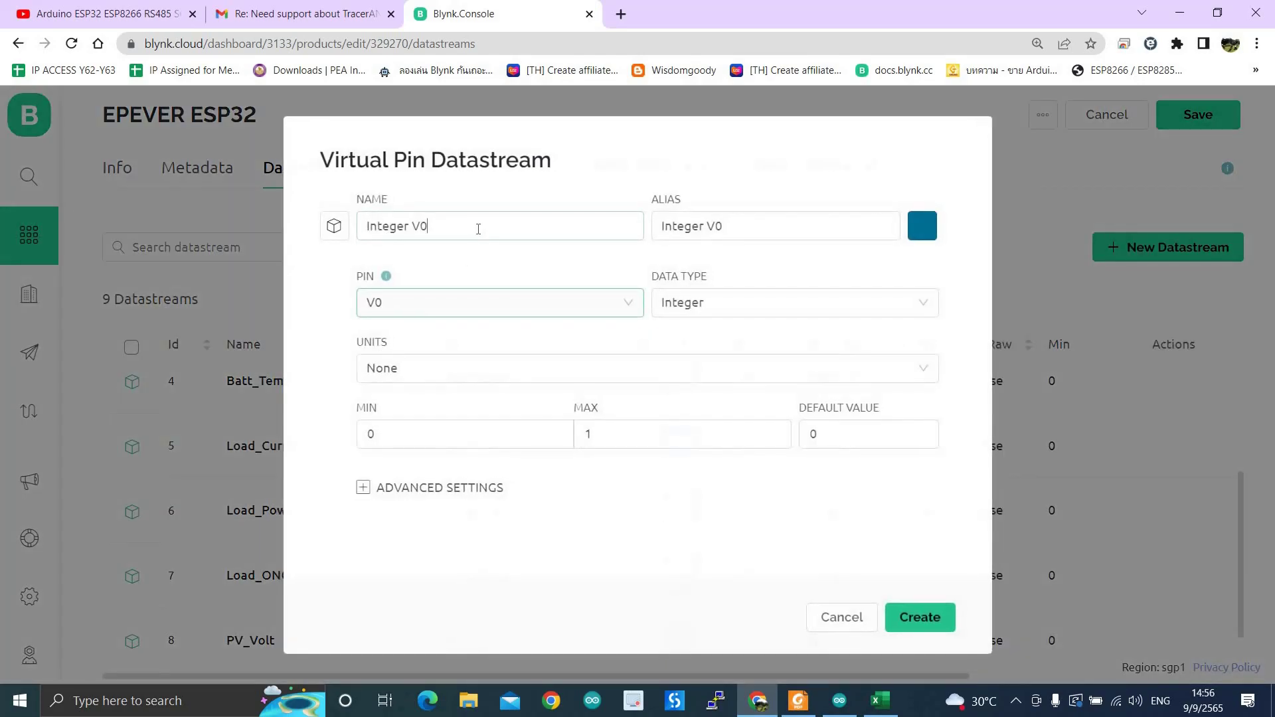
type("PV")
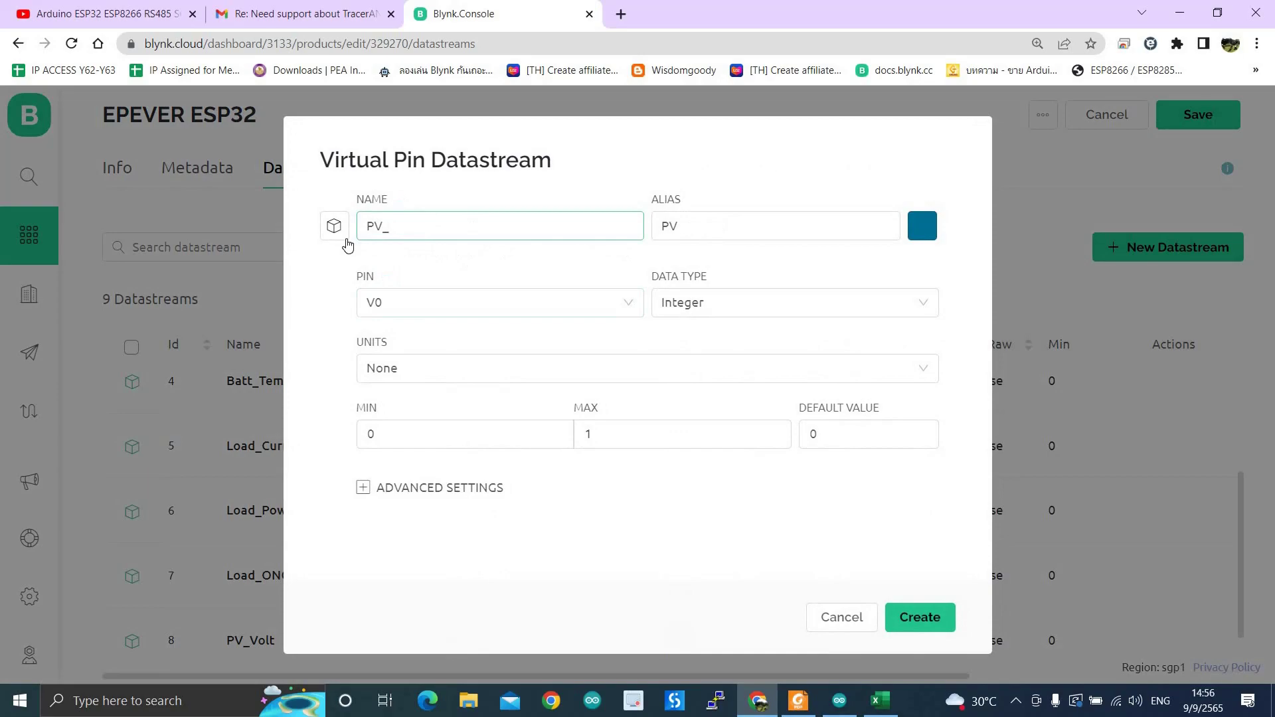
type("_Power")
left_click(505, 305)
scroll(416, 433, "down", 5)
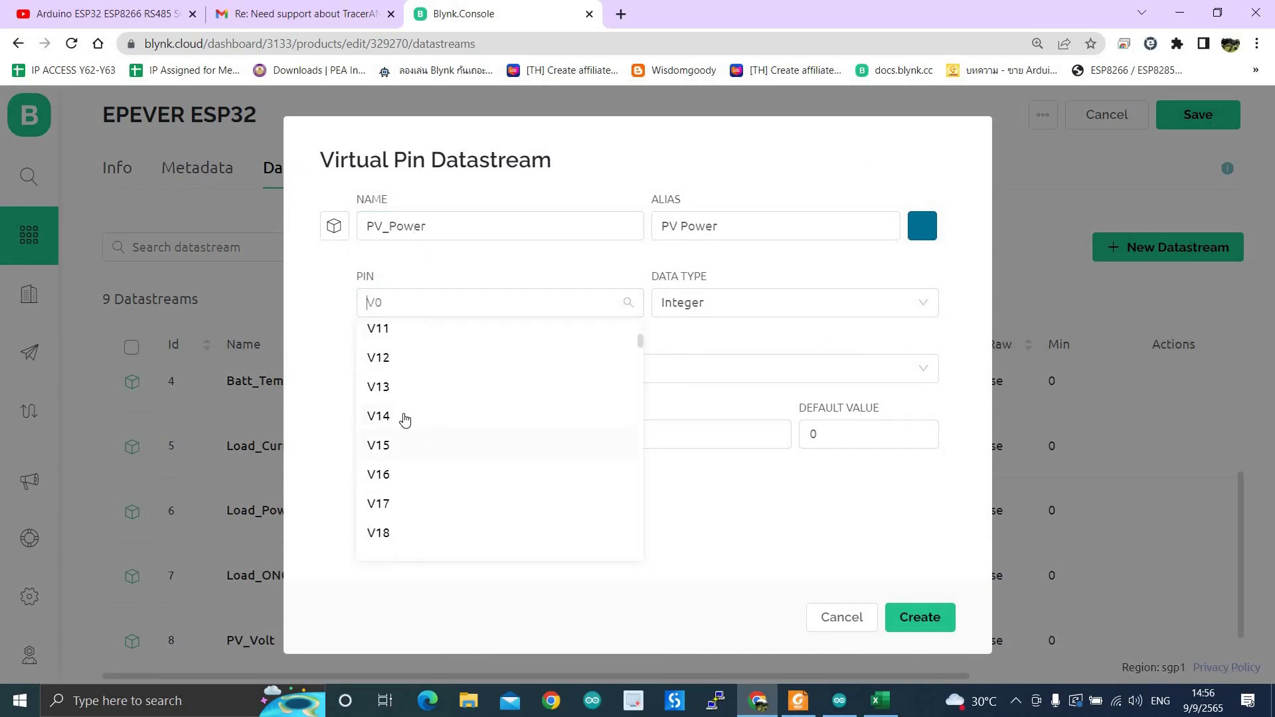
scroll(407, 419, "up", 1)
left_click(641, 352)
- Give PV_Power the Double data type, Watts, W units and a maximum of 150, and create the datastream
left_click(692, 307)
left_click(697, 367)
left_click(524, 365)
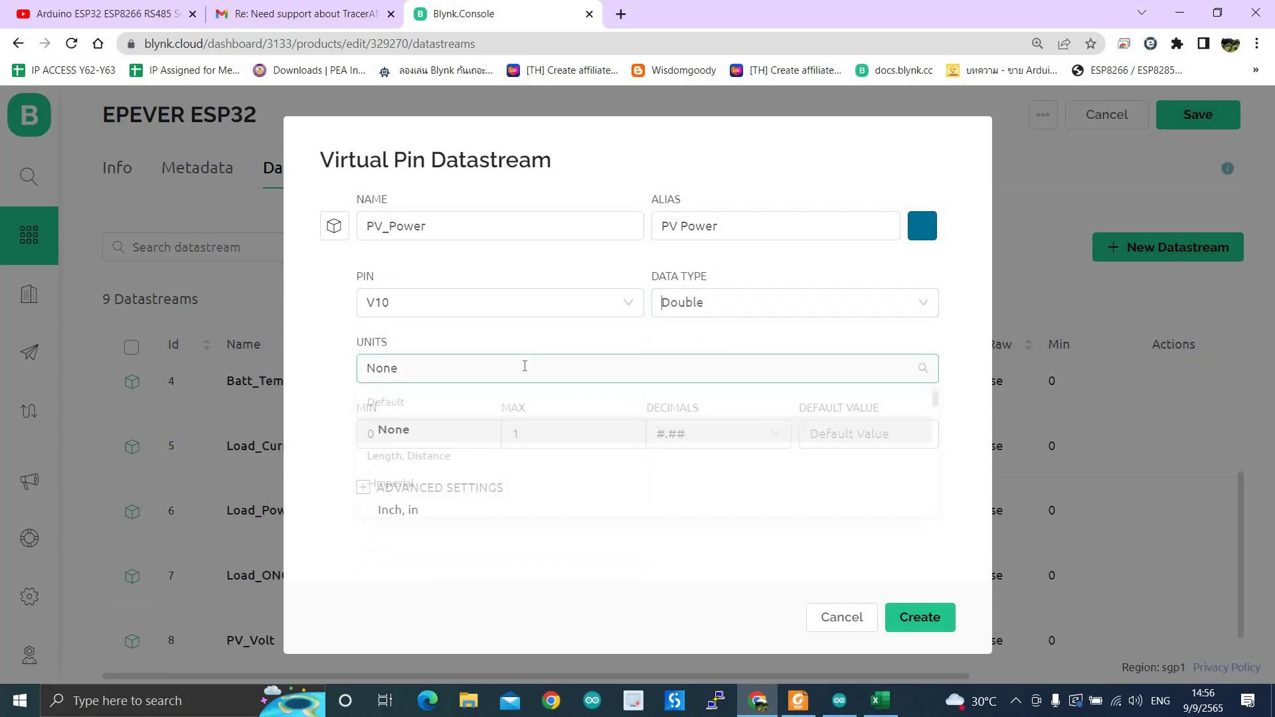
type("wat")
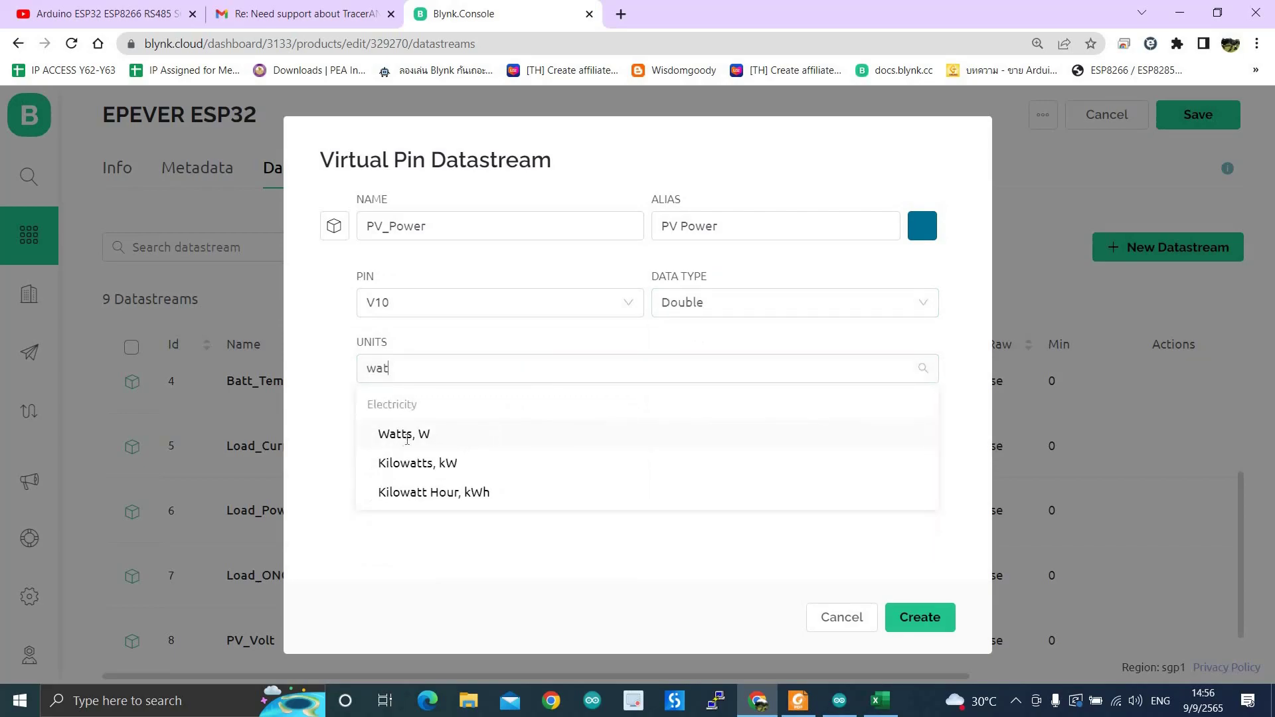
left_click(407, 435)
left_click(530, 427)
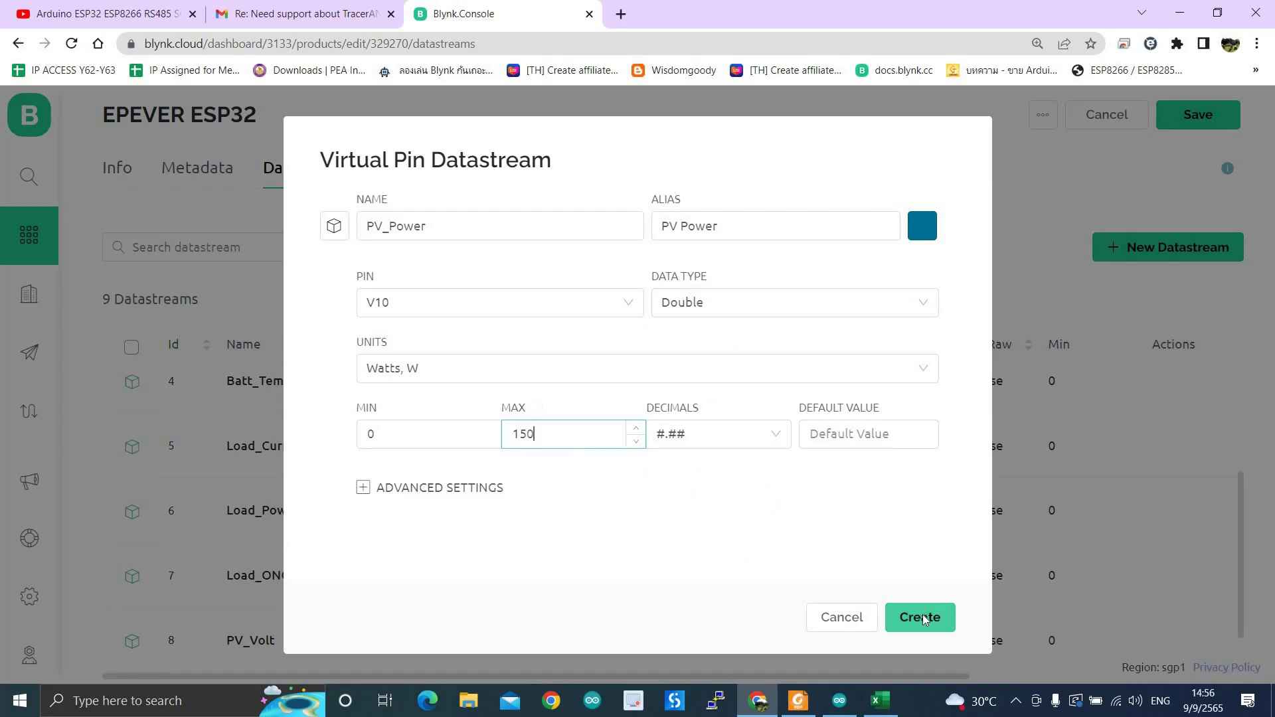
left_click(922, 618)
- Review the full datastream list, checking the names, pins, data types and units of the battery, load and PV entries
scroll(691, 525, "down", 2)
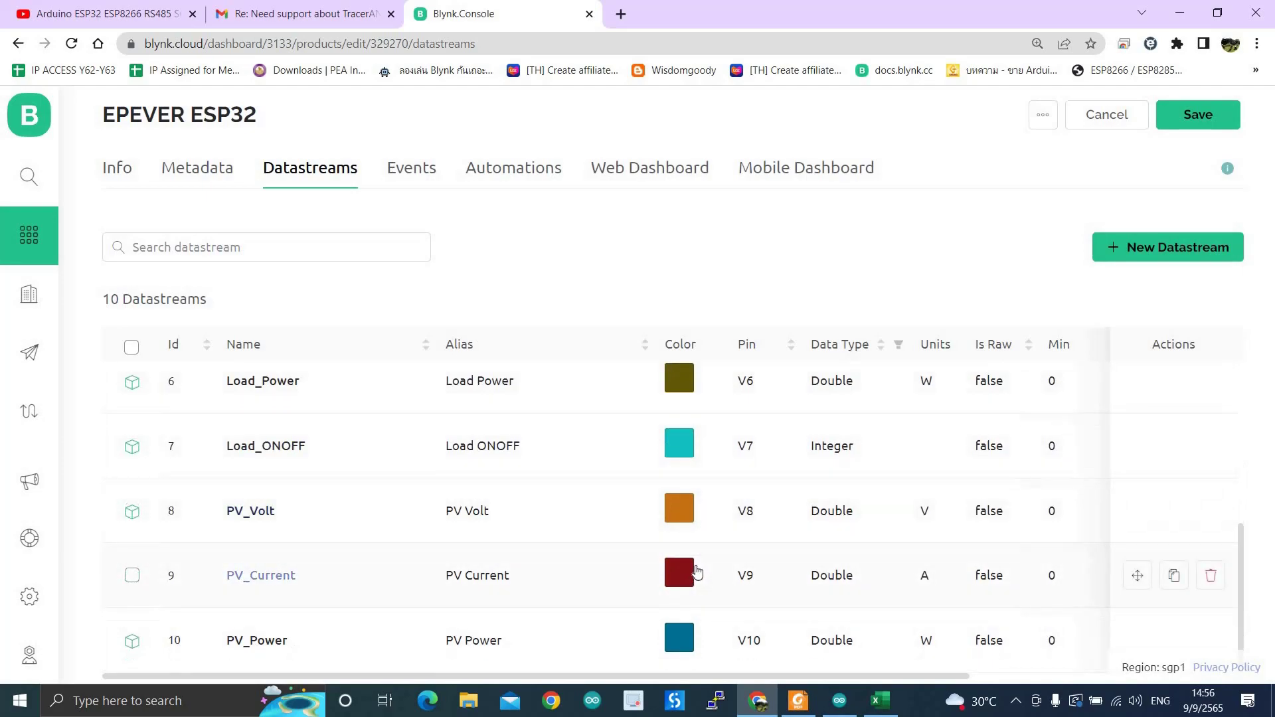
scroll(696, 572, "up", 5)
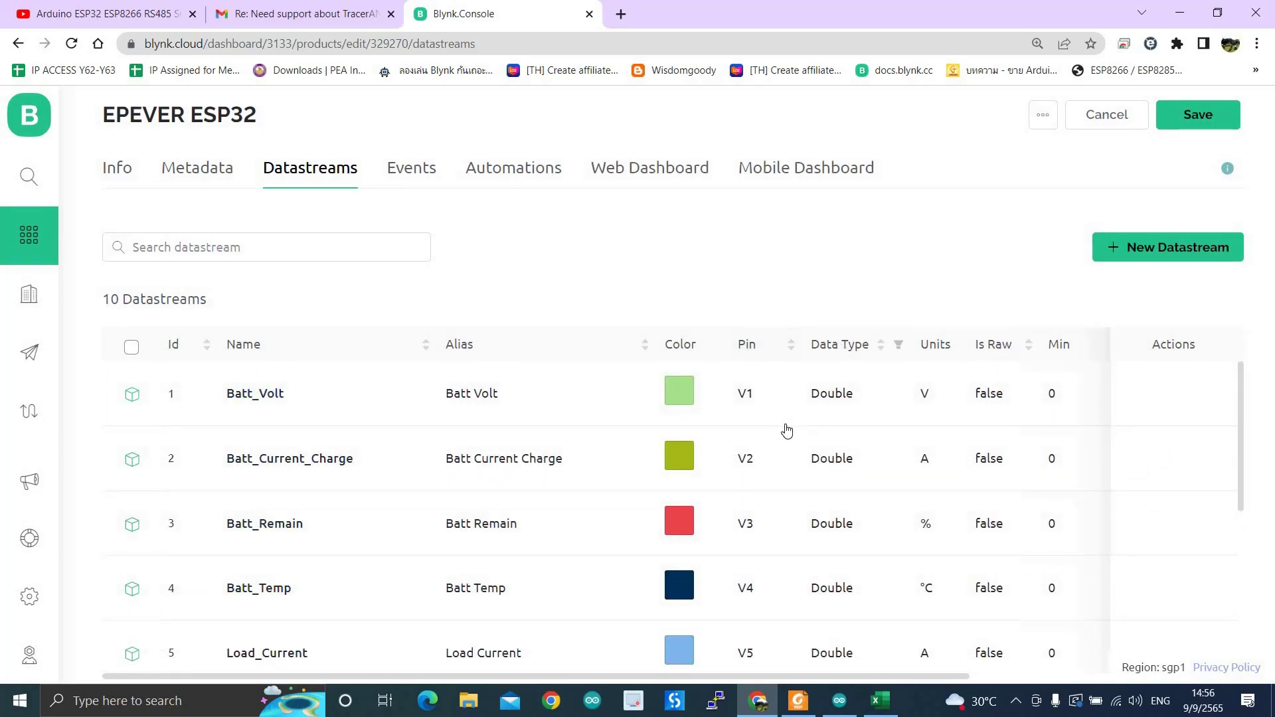
scroll(788, 432, "down", 5)
scroll(804, 505, "up", 5)
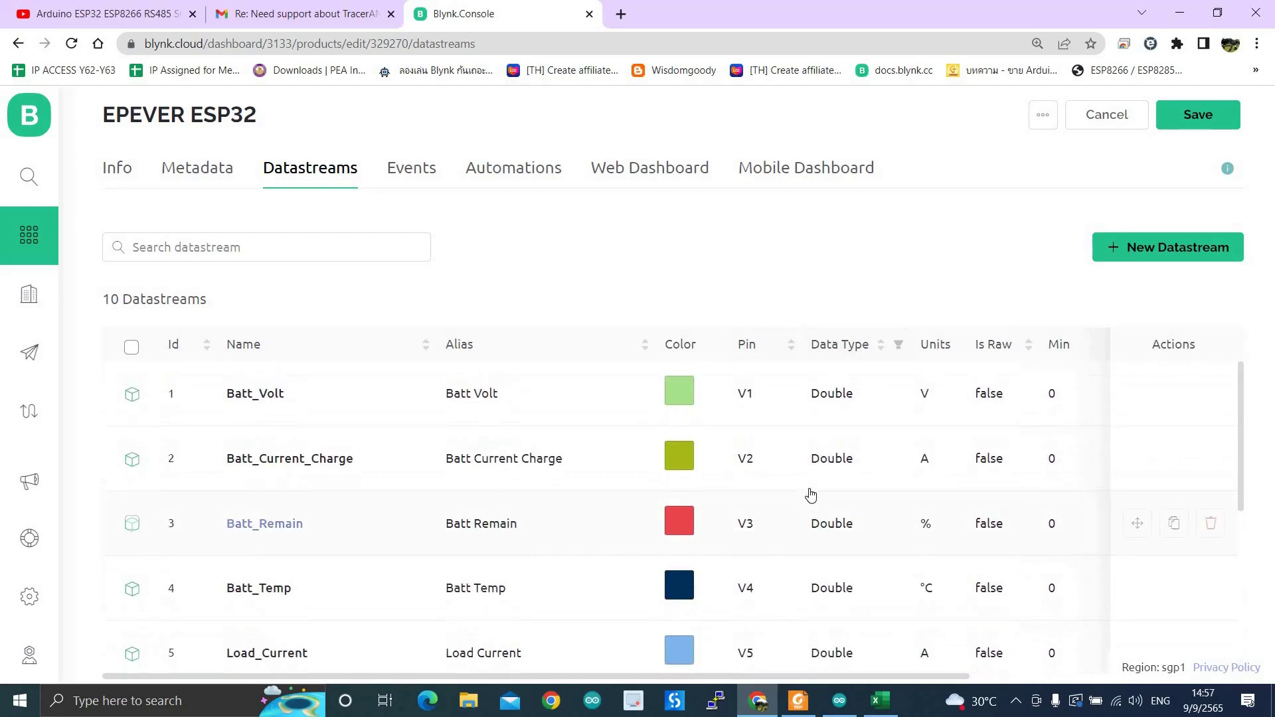
scroll(512, 589, "down", 5)
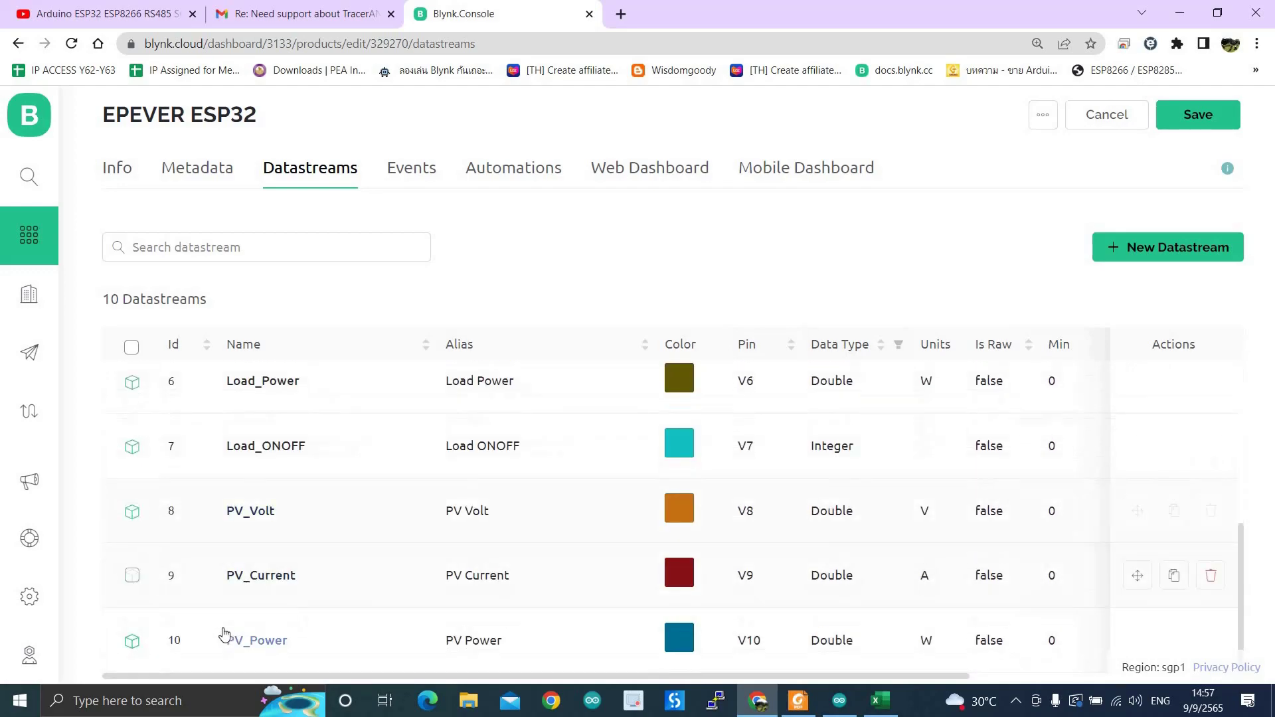
scroll(823, 583, "up", 1)
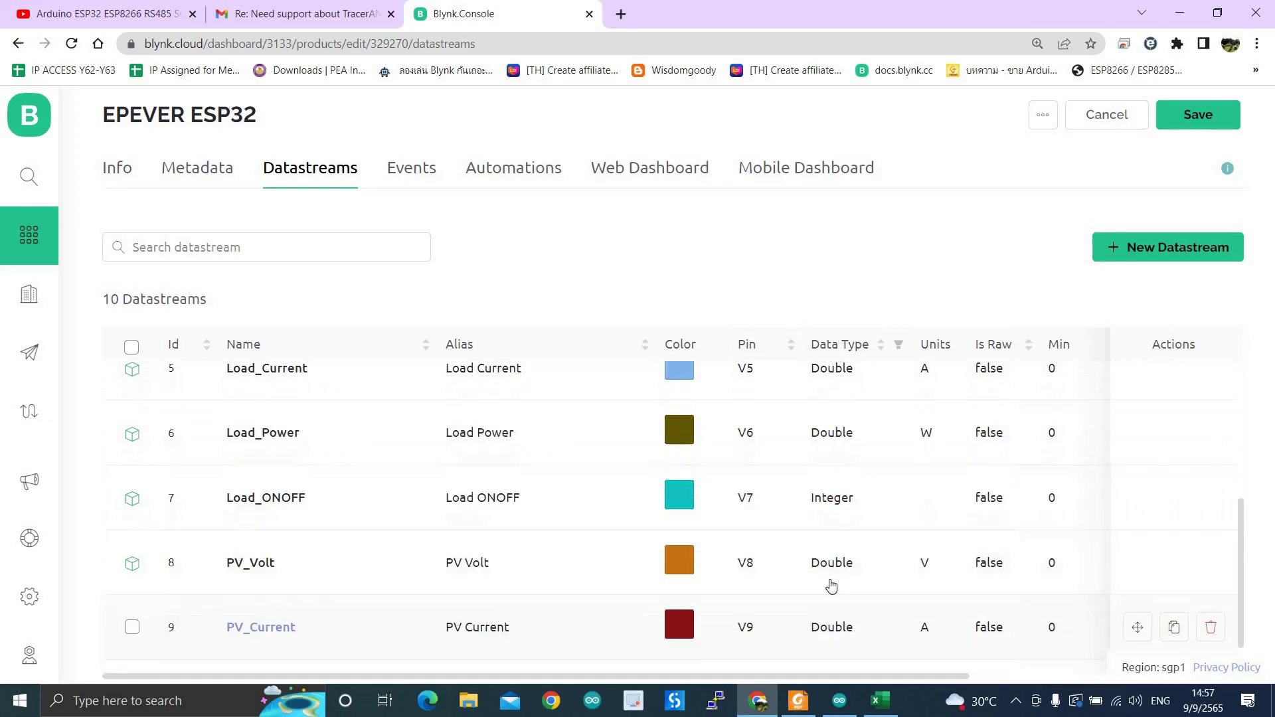
scroll(833, 578, "up", 4)
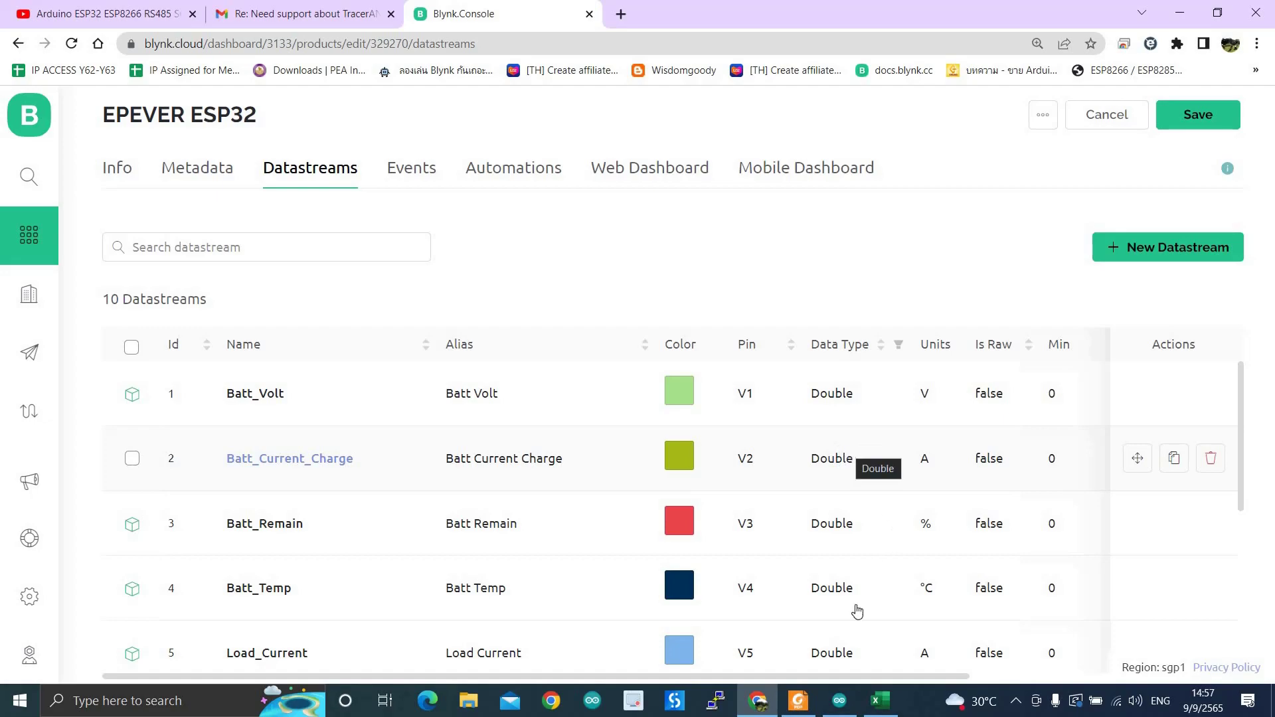
- Switch to the controller protocol document in Foxit PDF Reader and examine the consumed and generated energy registers
key("alt+Tab")
scroll(879, 405, "up", 6)
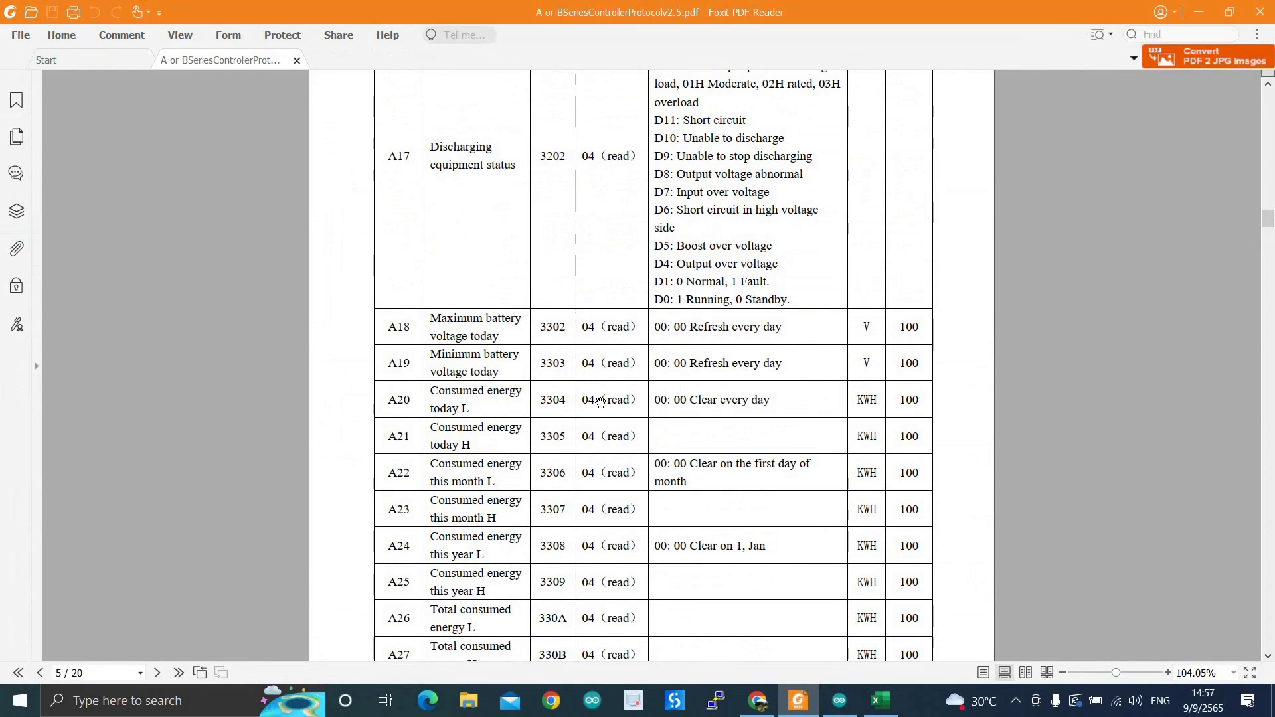
scroll(750, 388, "down", 6)
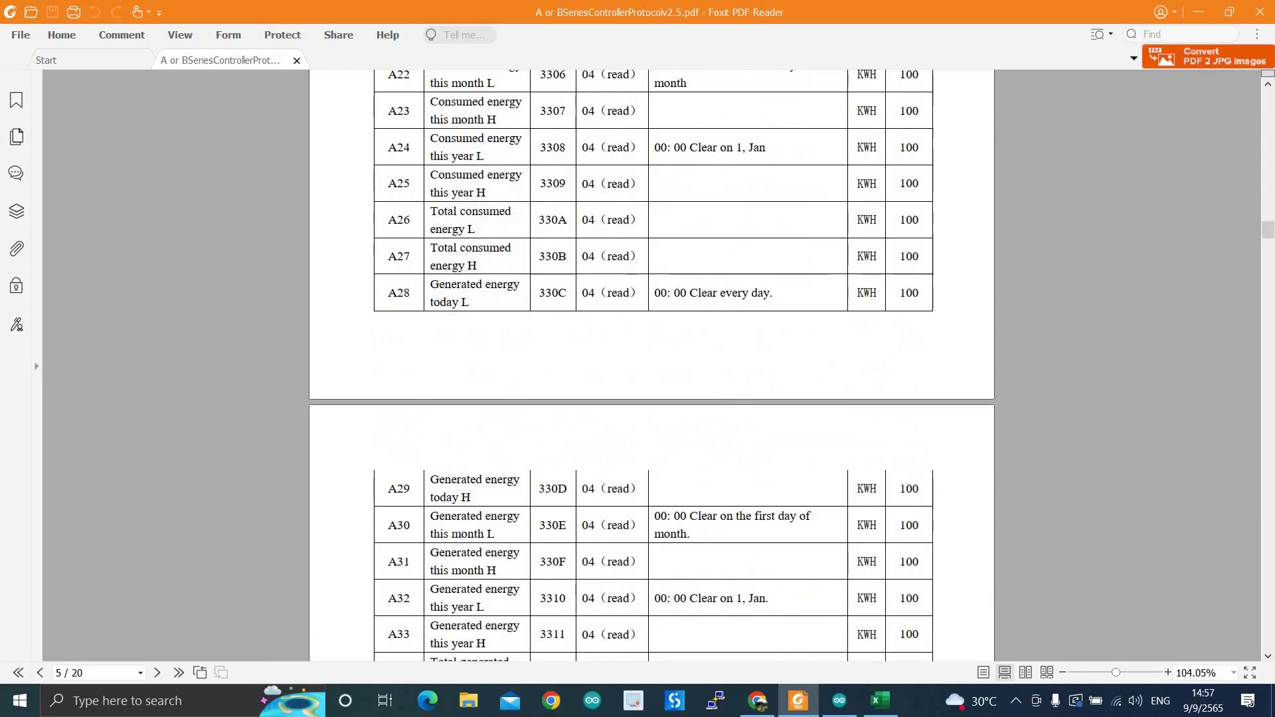
- Return to the Blynk console in Chrome and compare the template's datastreams with the available controller registers
left_click(758, 700)
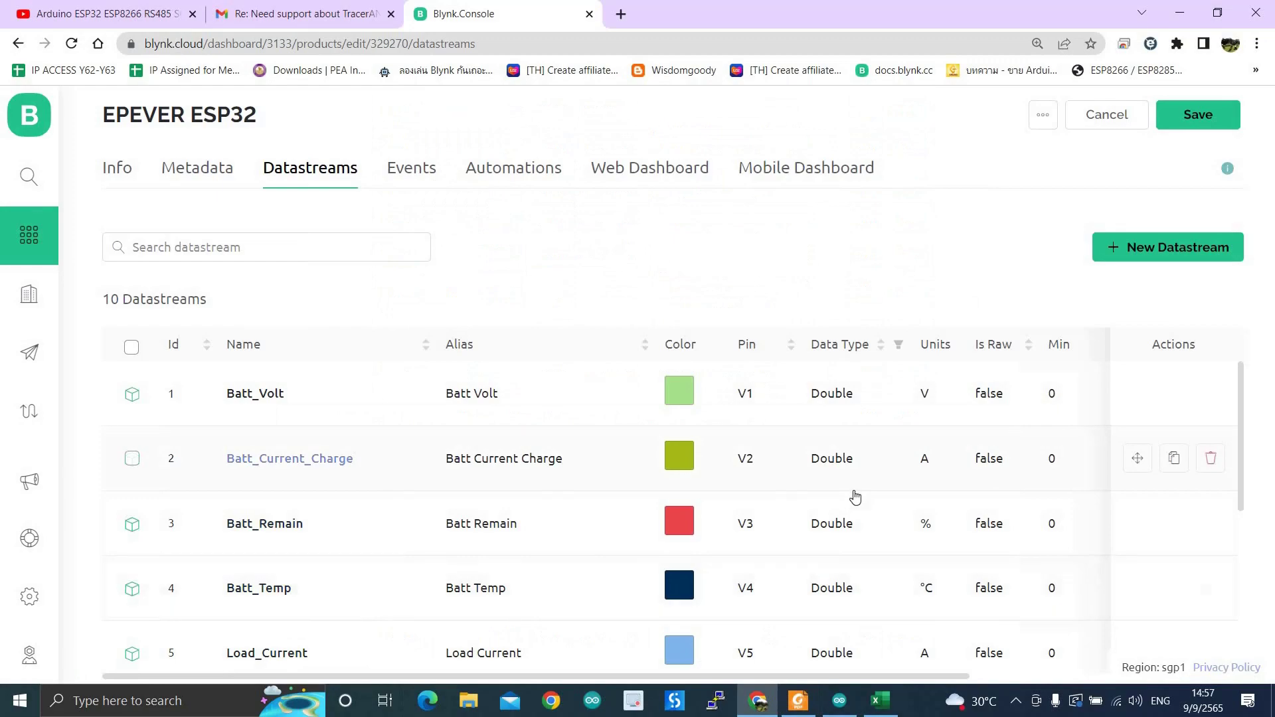
scroll(813, 552, "down", 5)
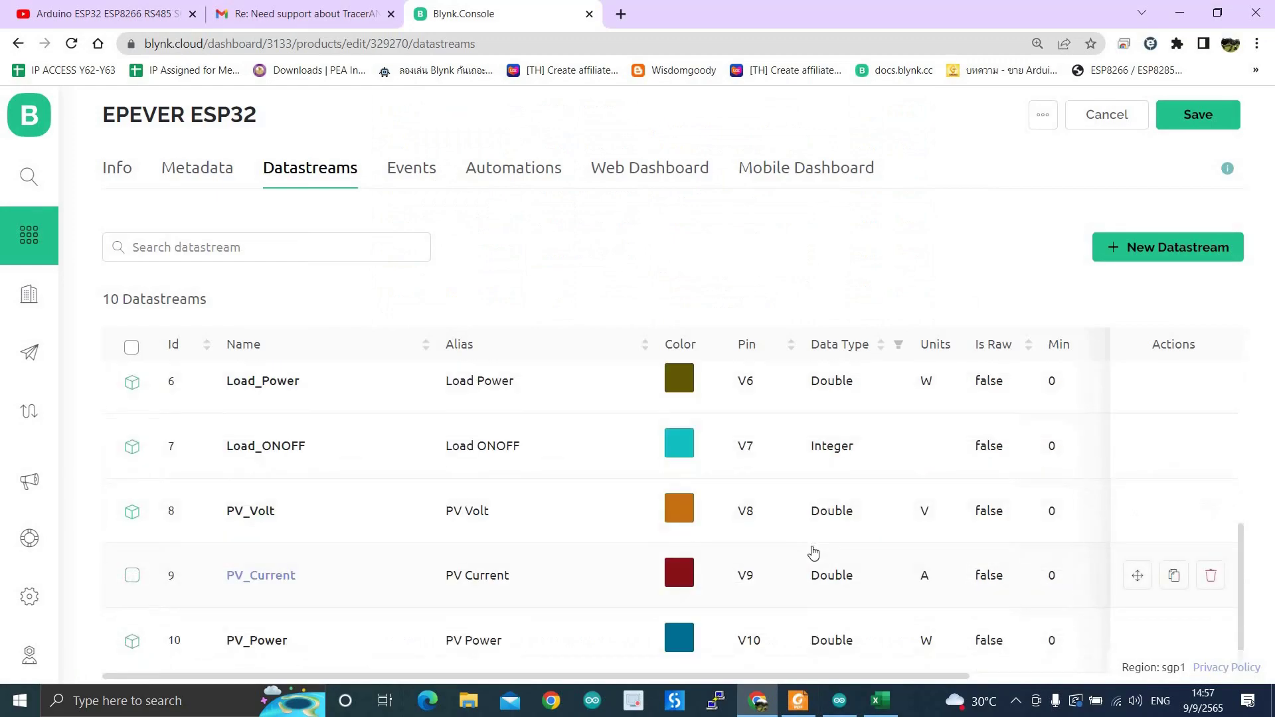
scroll(814, 553, "up", 5)
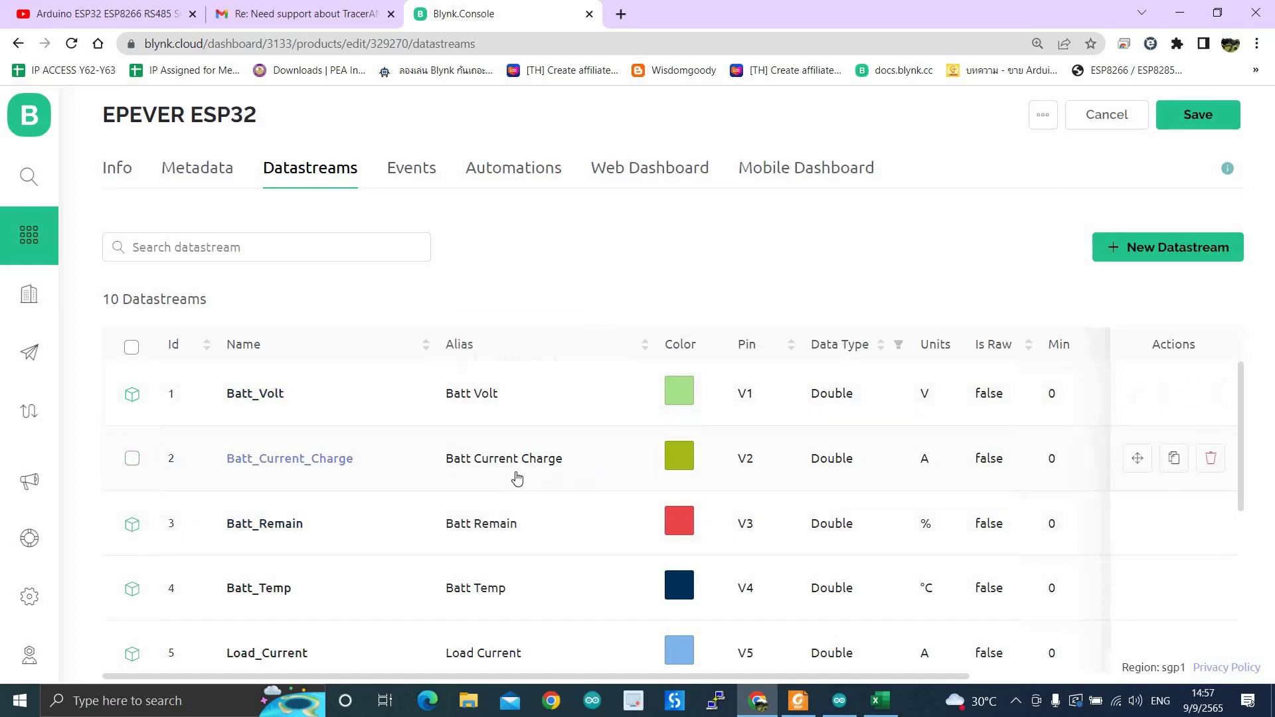
scroll(452, 463, "down", 1)
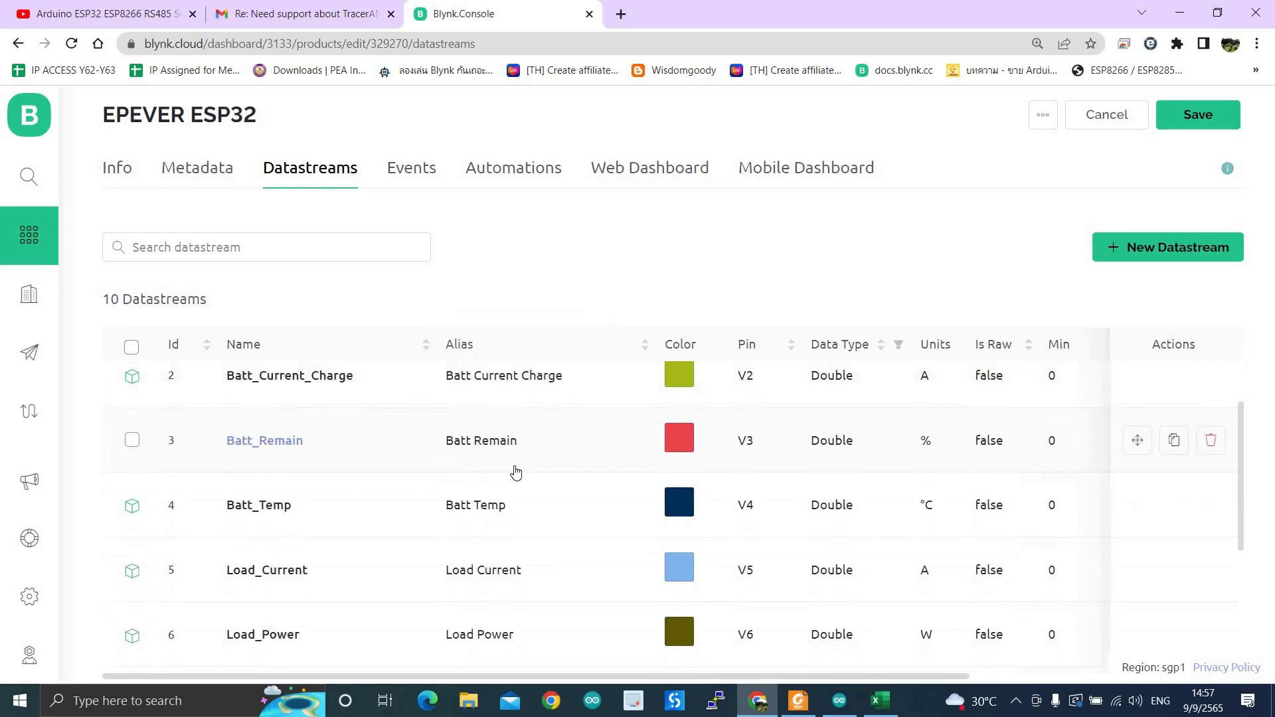
scroll(525, 469, "down", 2)
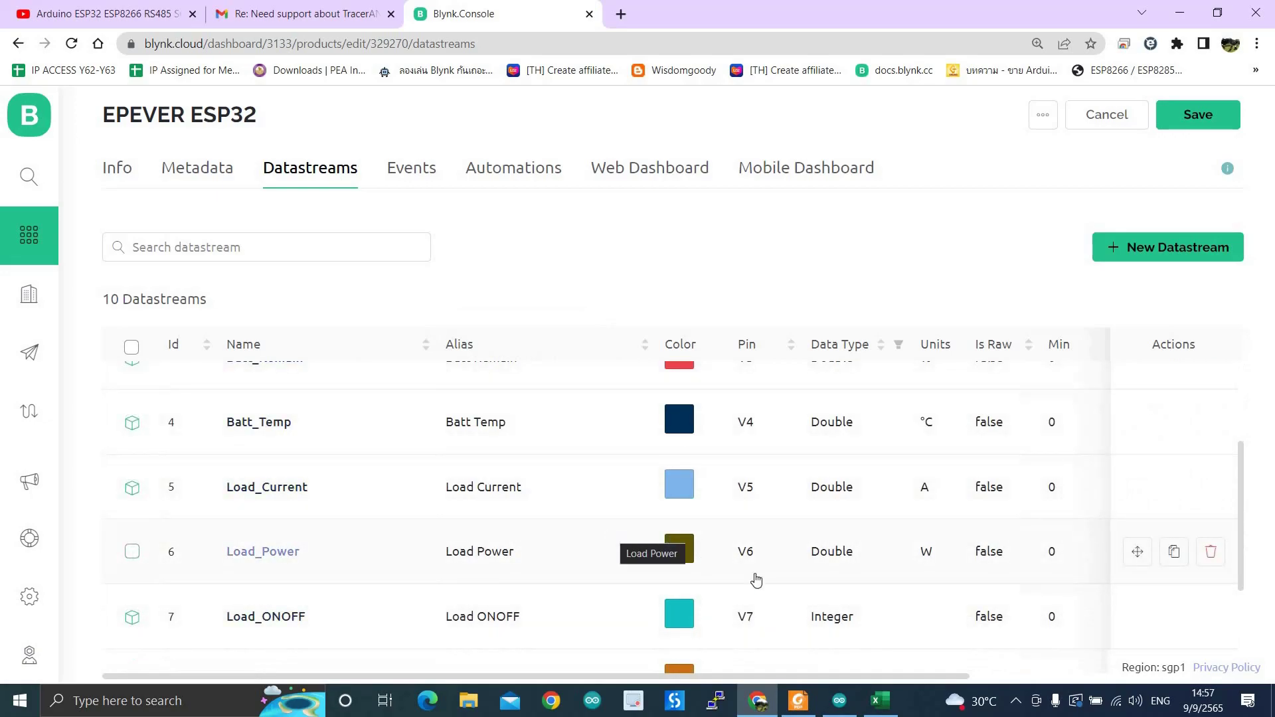
- Switch back to the protocol document in Foxit PDF Reader and check the generated energy and battery registers on page 6
left_click(798, 700)
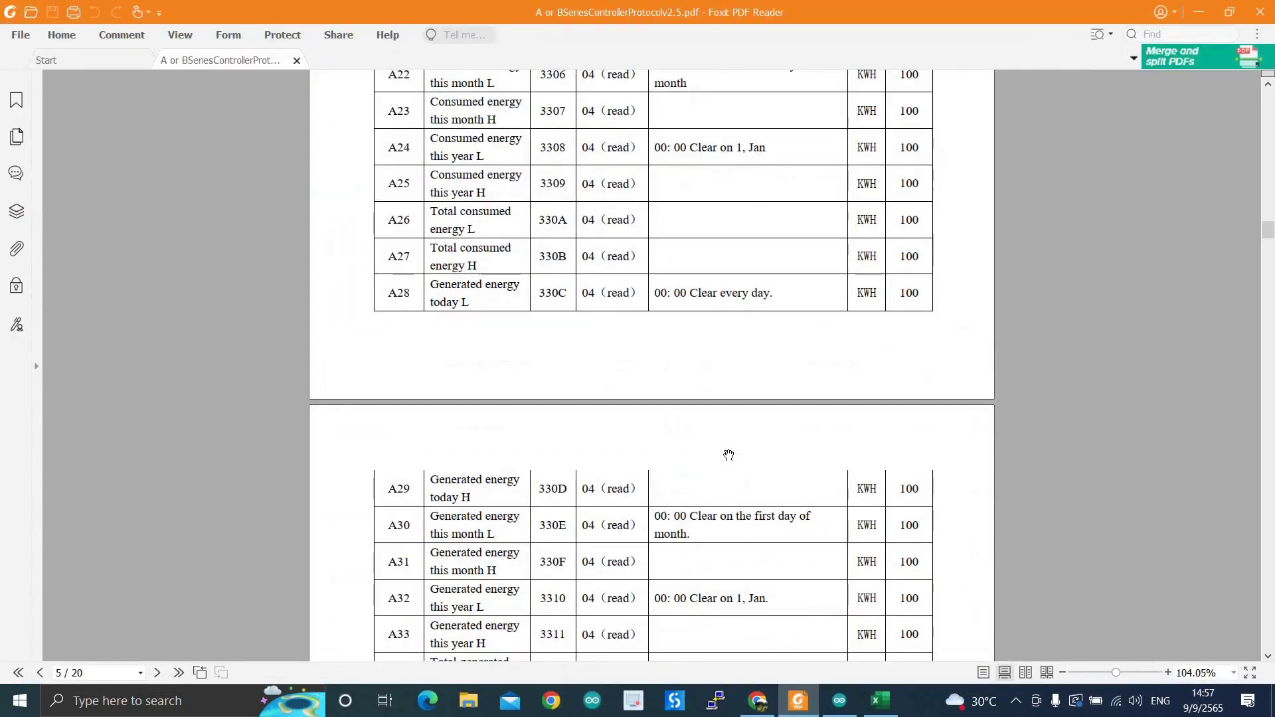
scroll(753, 454, "down", 3)
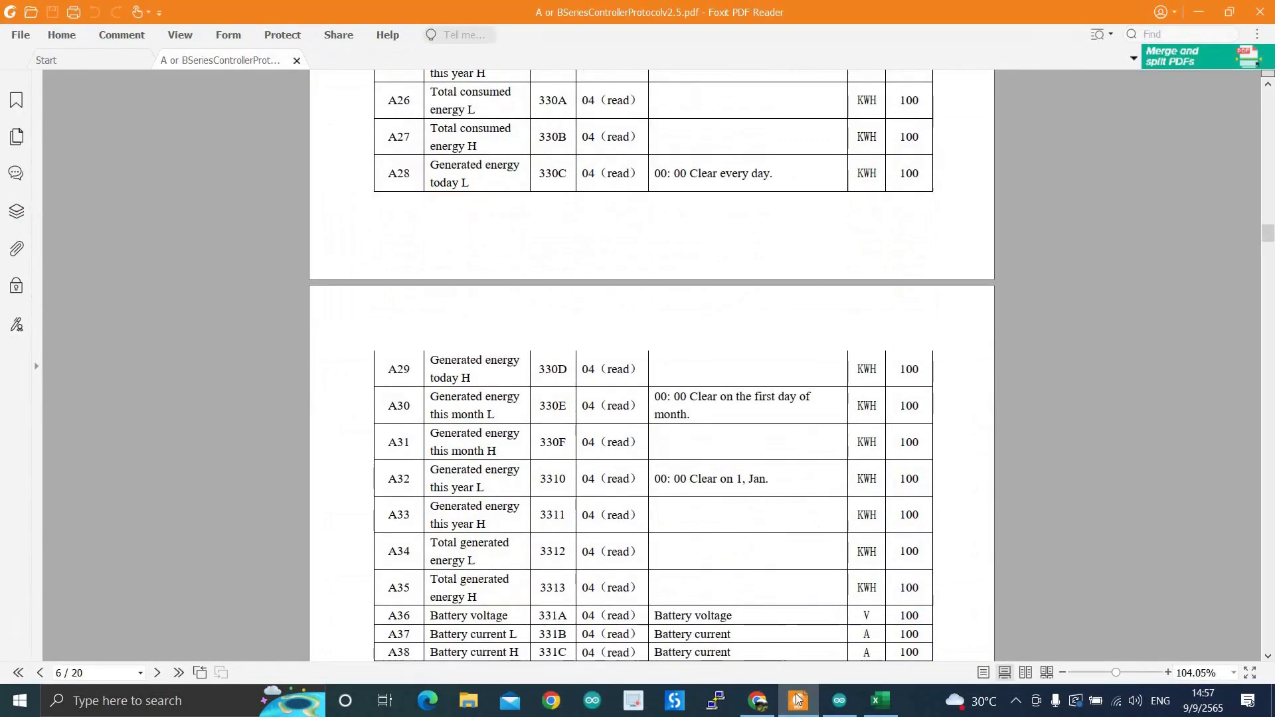
mouse_move(796, 708)
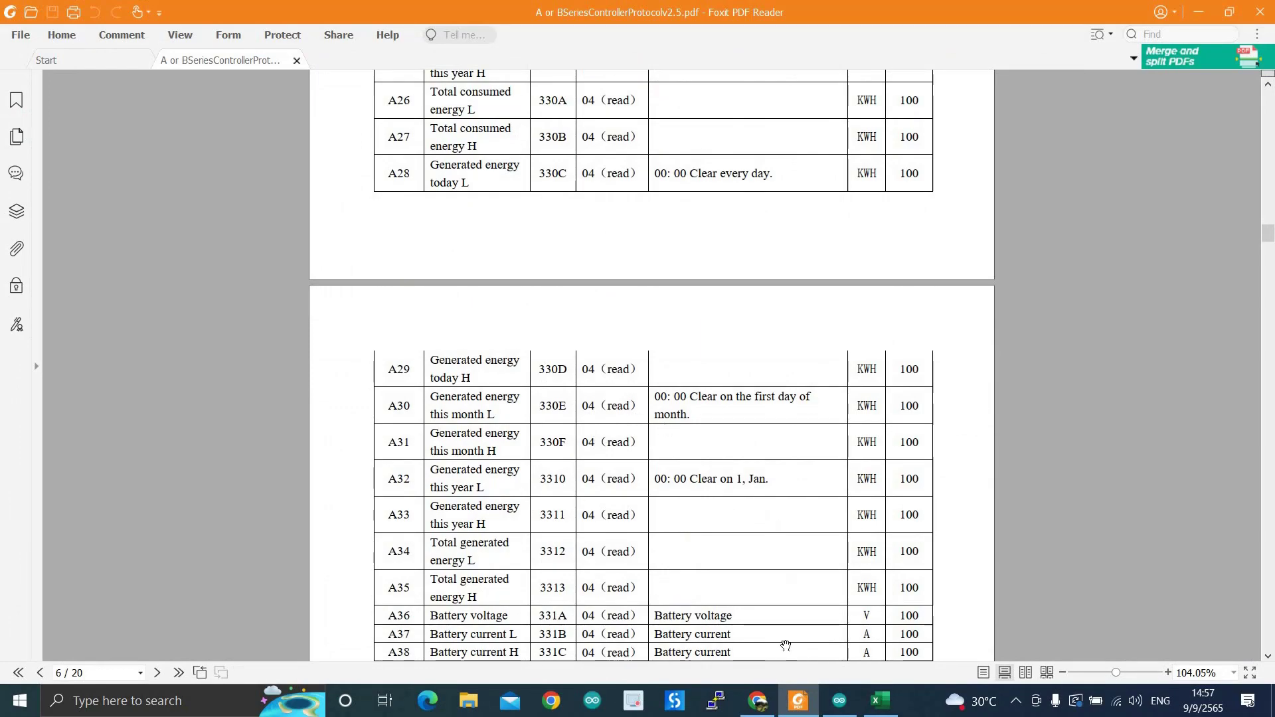
- Switch from the protocol PDF to the Blynk console, review the EPEVER ESP32 datastreams and save the template
key("alt+Tab")
scroll(826, 549, "down", 3)
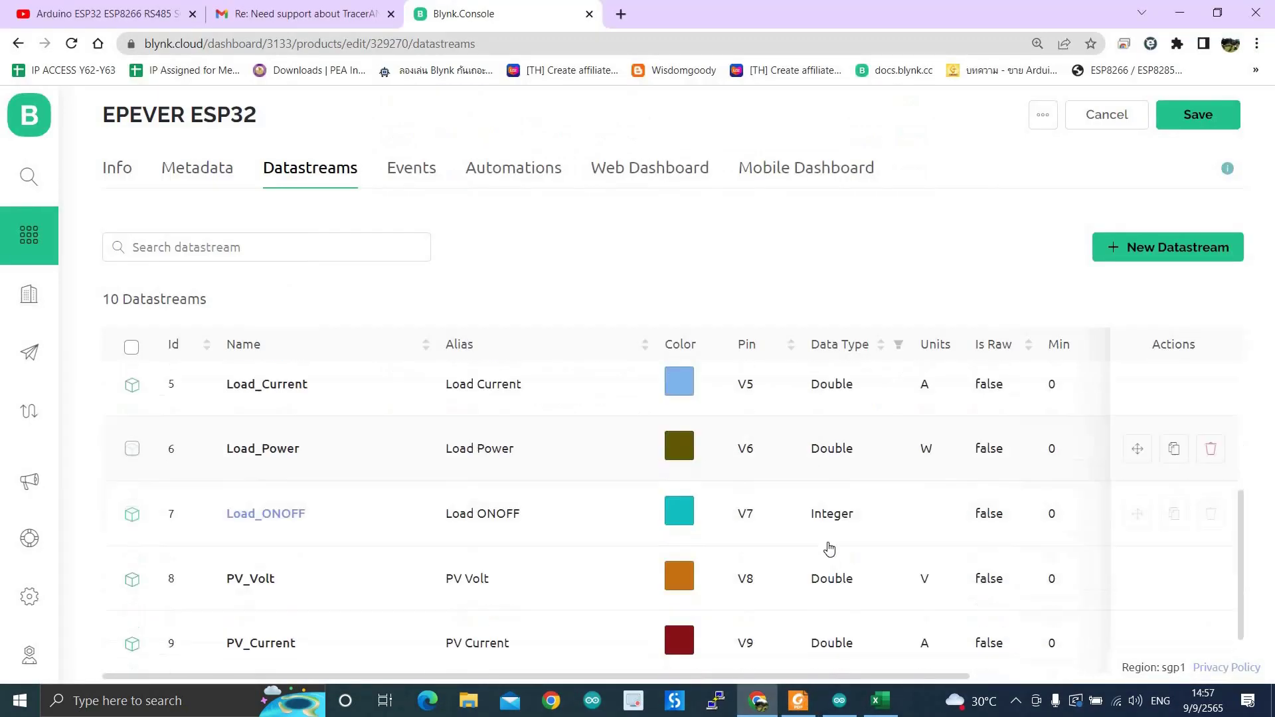
scroll(826, 506, "up", 5)
scroll(930, 508, "down", 5)
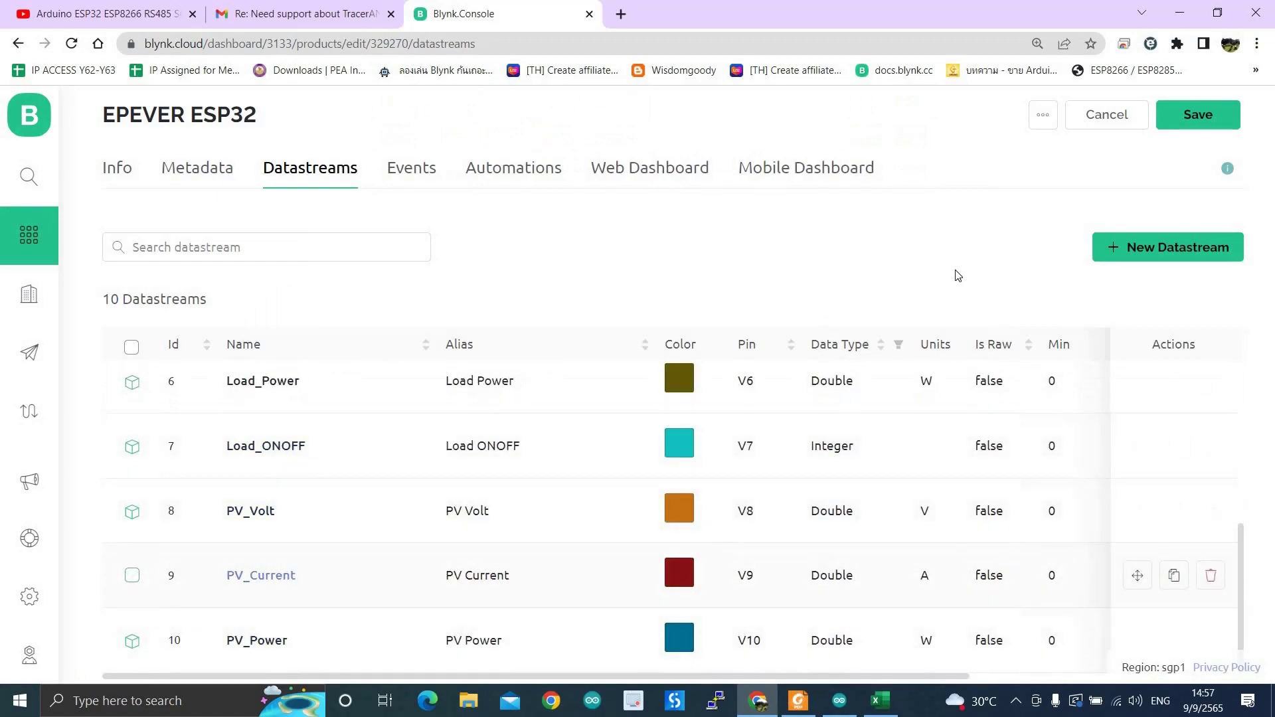
left_click(1195, 121)
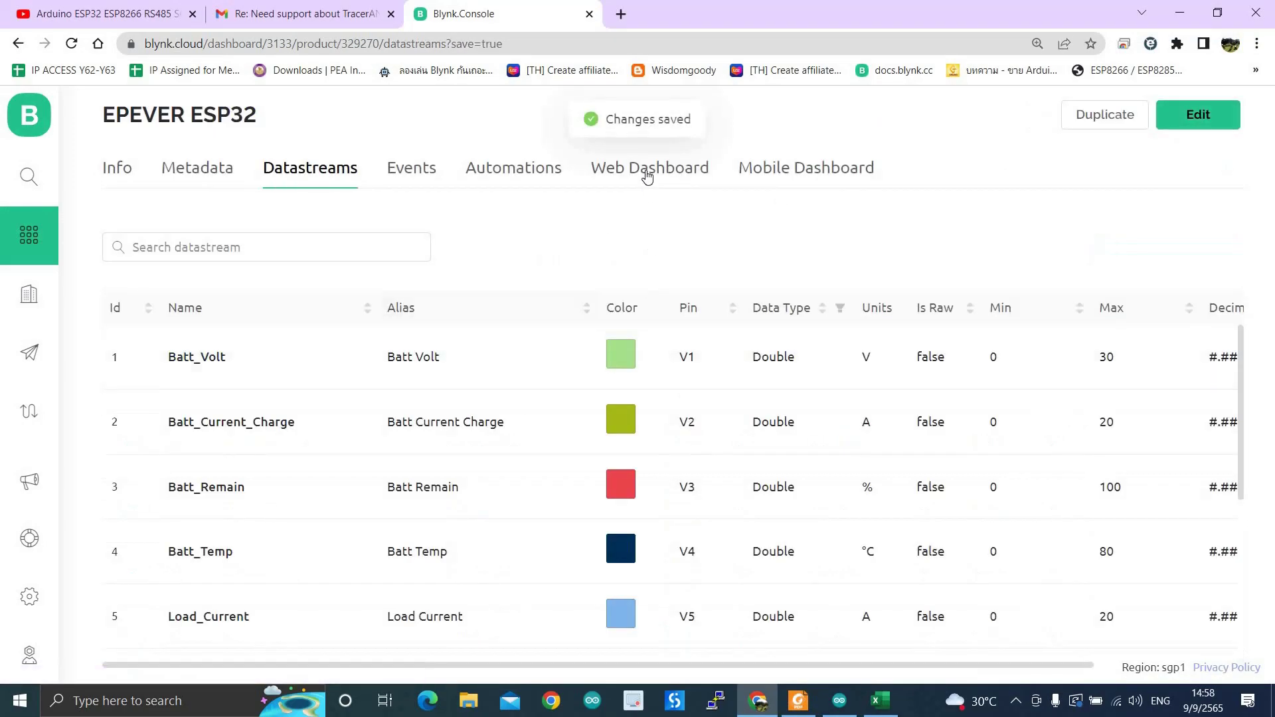
- Open the template's Web Dashboard for editing and add a Chart widget to the empty canvas
left_click(672, 177)
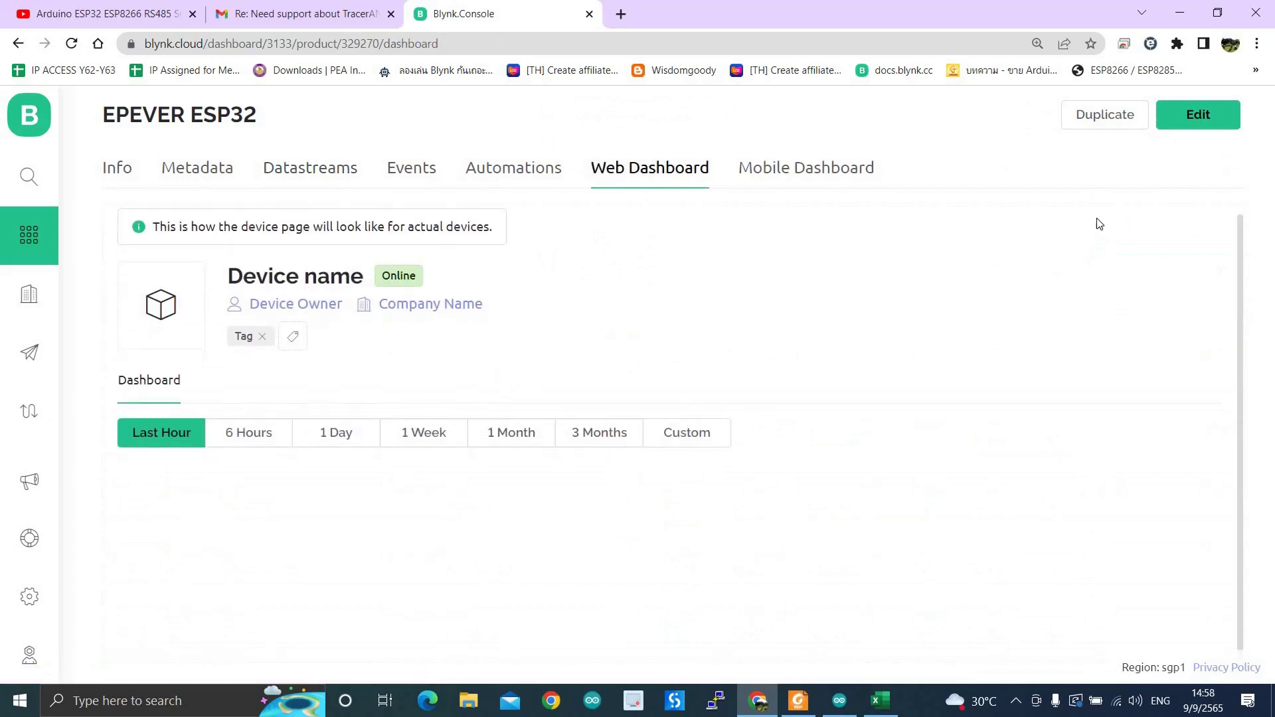
left_click(1189, 116)
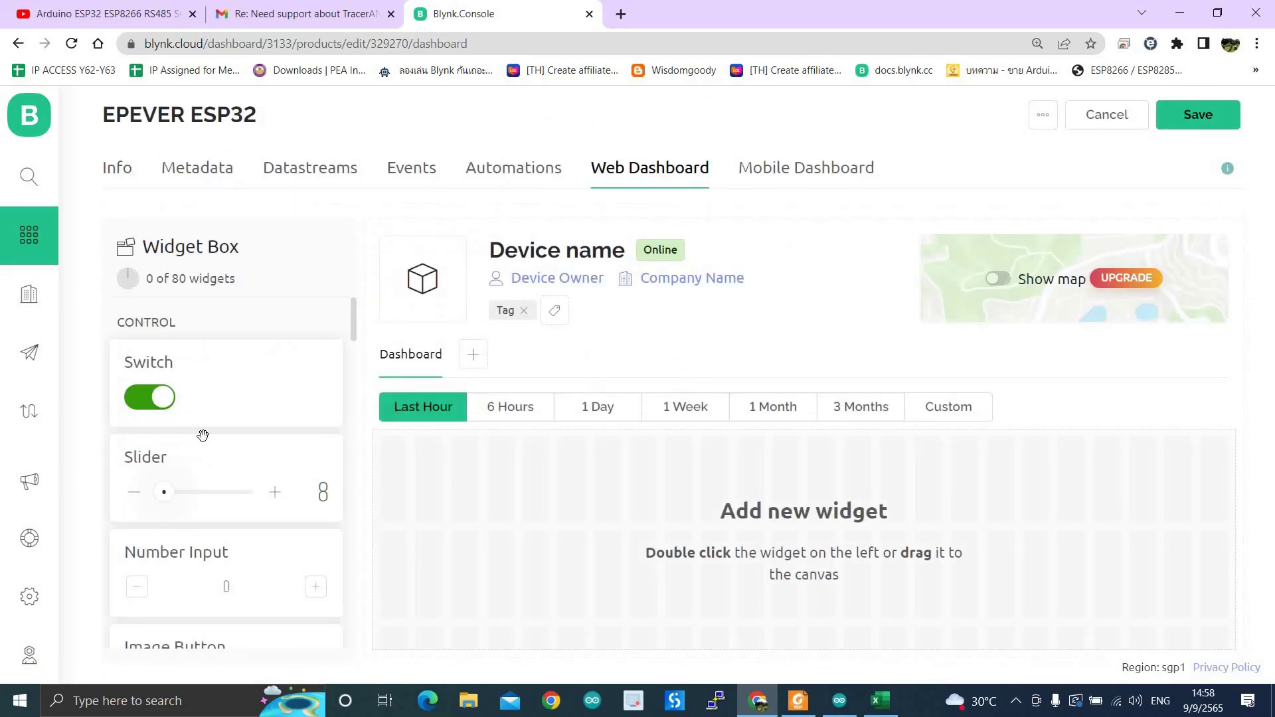
scroll(264, 433, "down", 3)
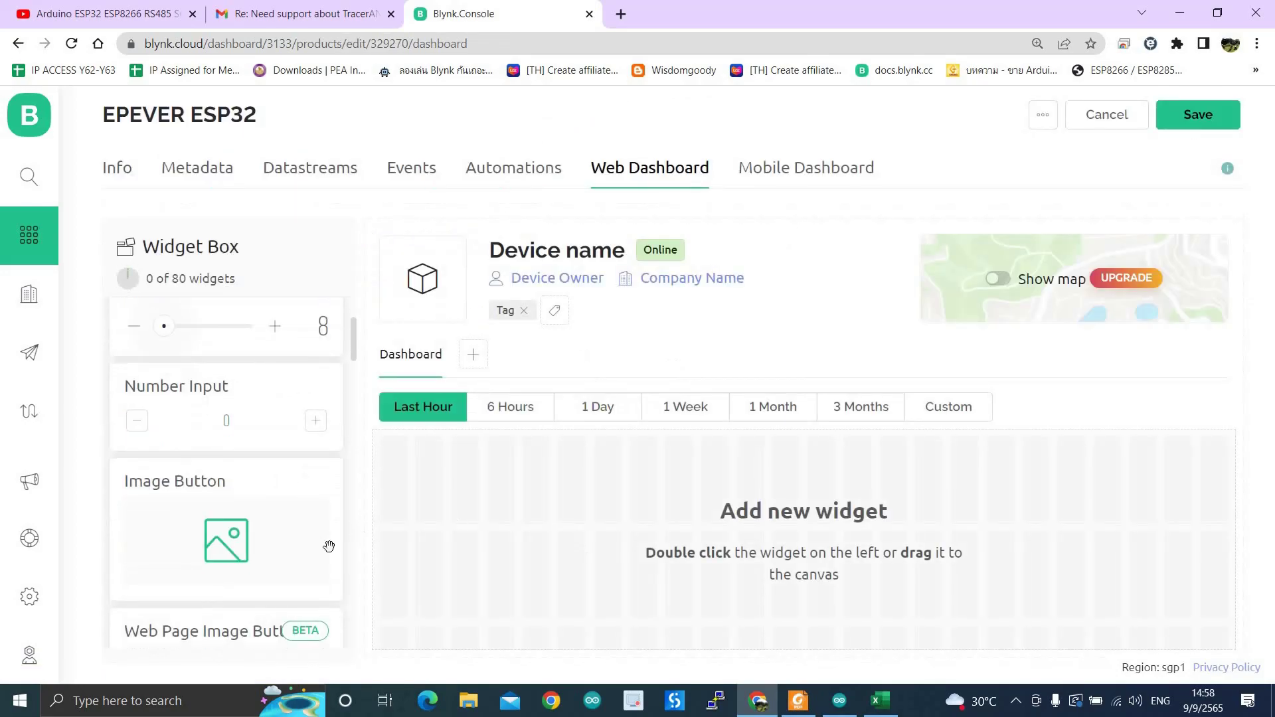
scroll(330, 544, "down", 4)
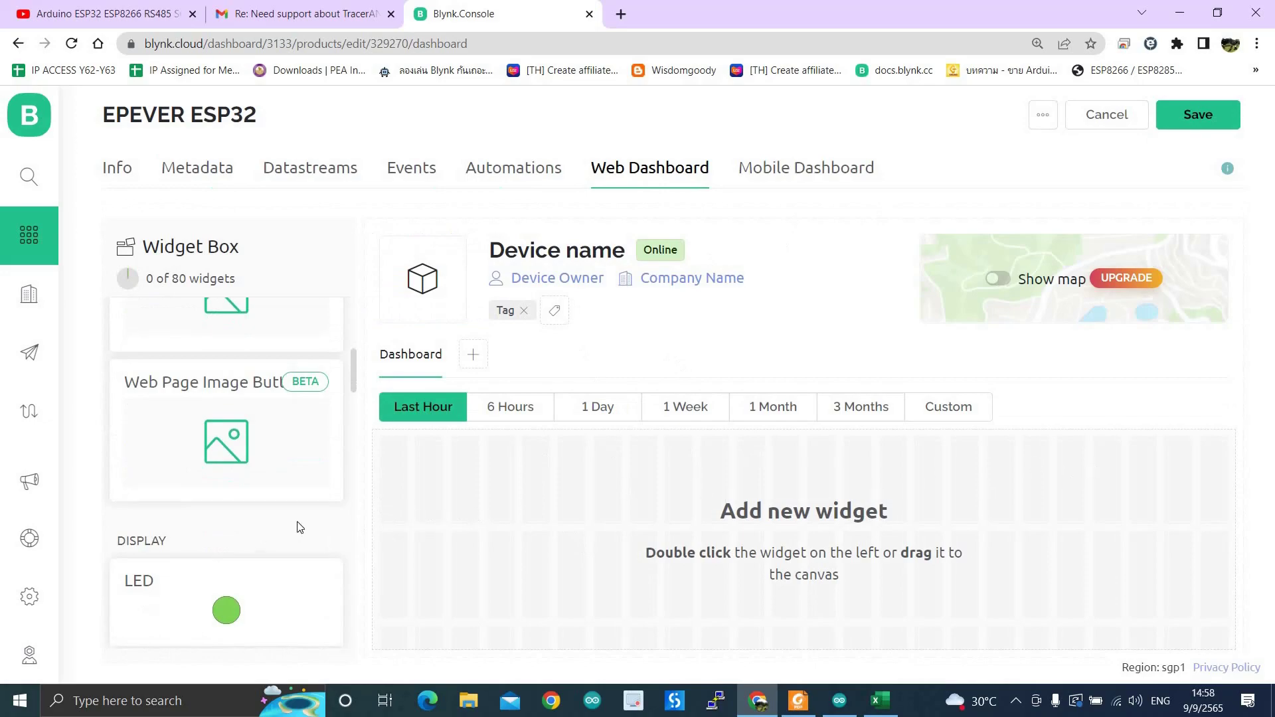
scroll(296, 518, "up", 6)
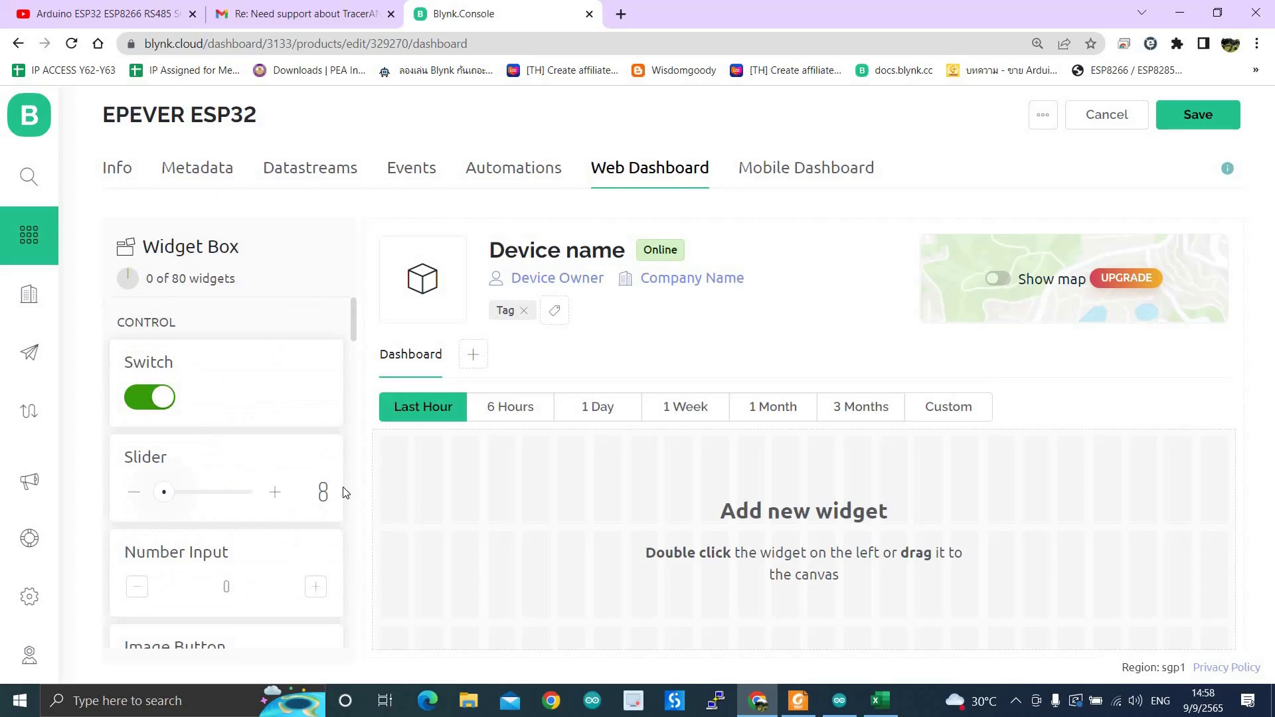
scroll(253, 497, "down", 2)
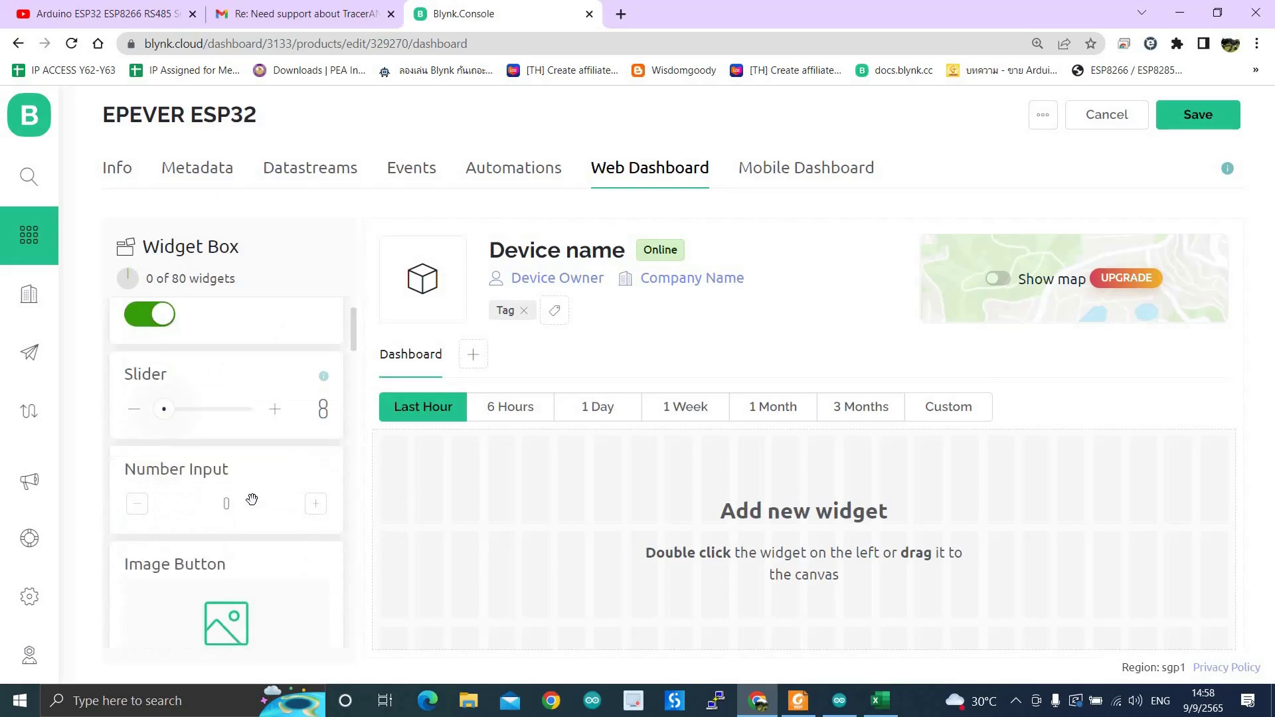
scroll(261, 496, "down", 5)
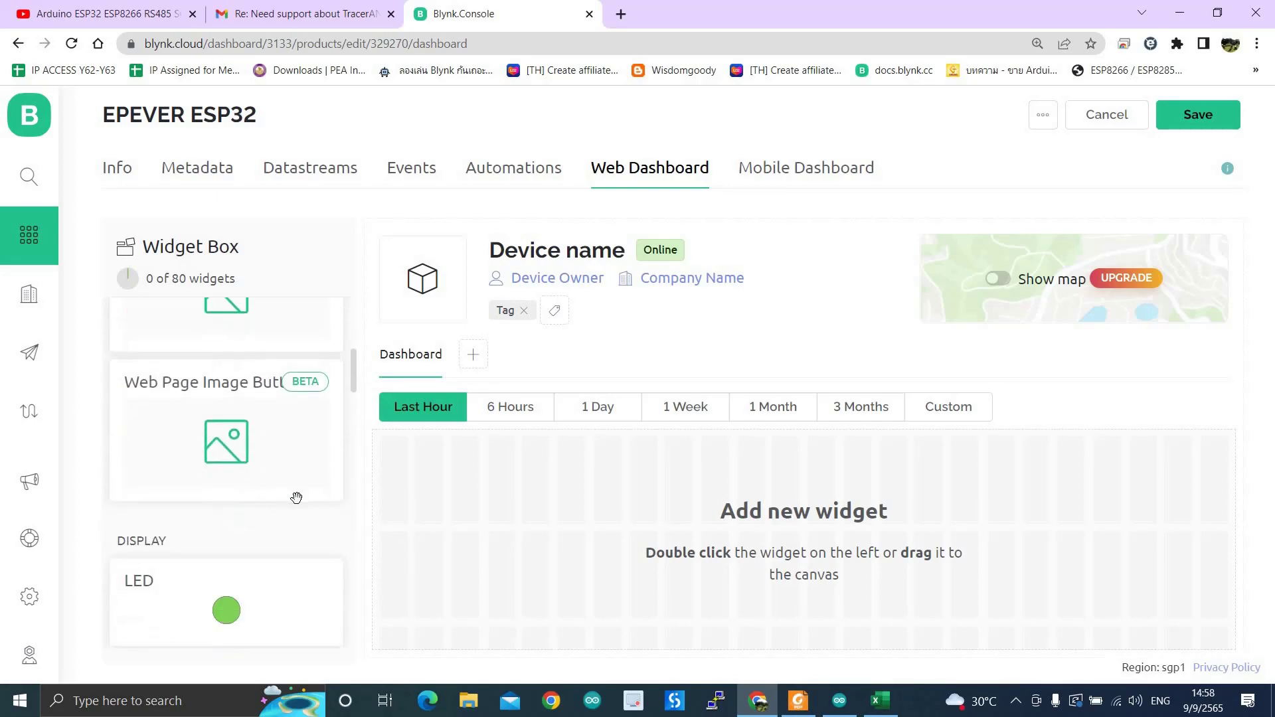
scroll(293, 501, "down", 7)
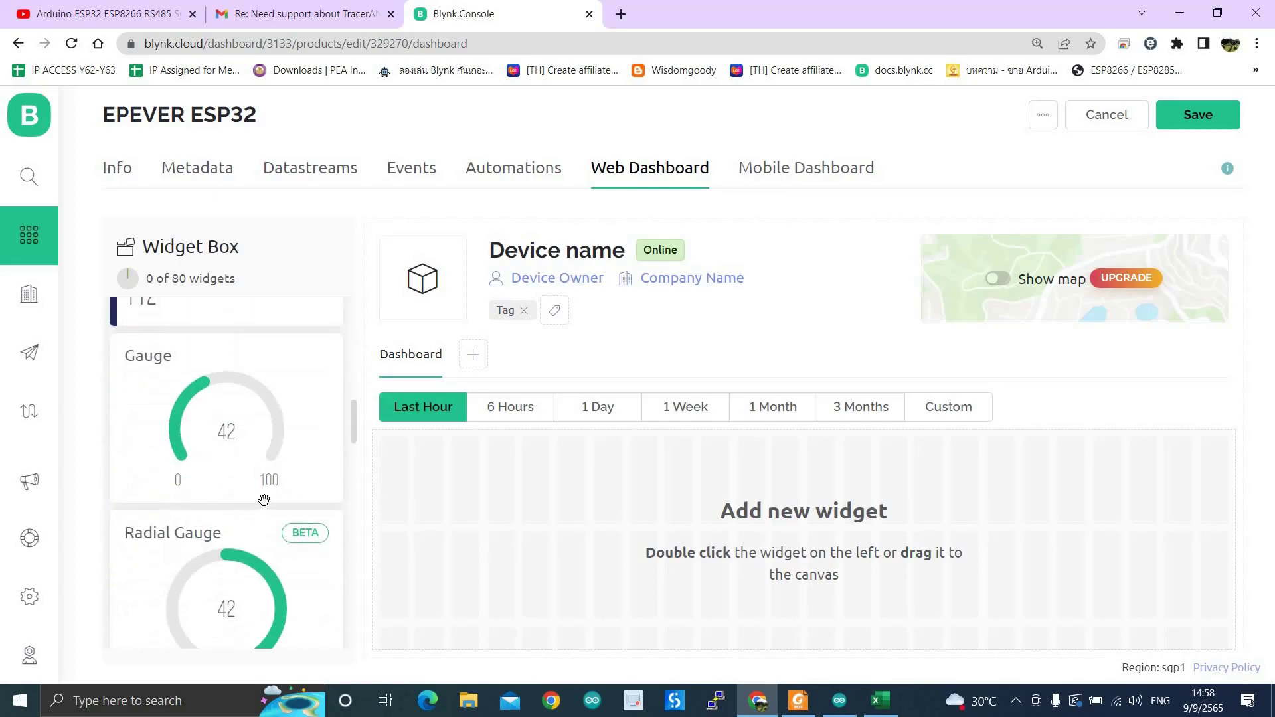
scroll(268, 498, "down", 2)
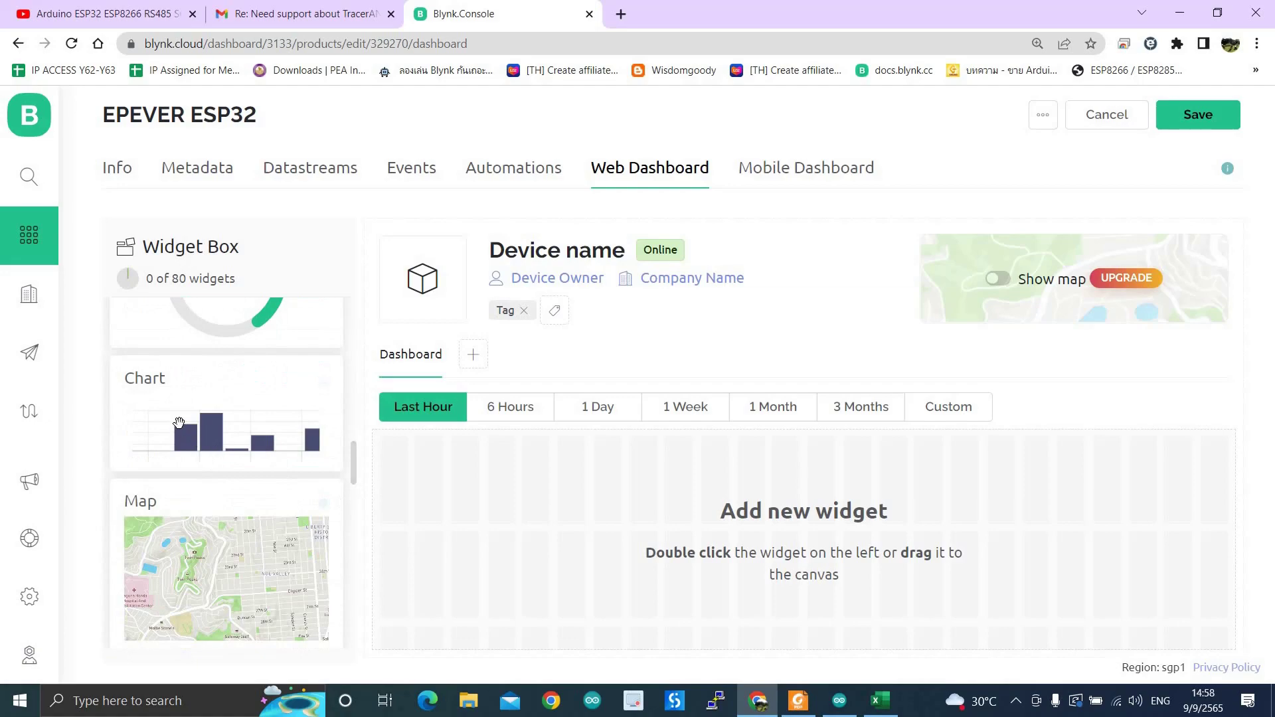
left_click_drag(192, 429, 491, 515)
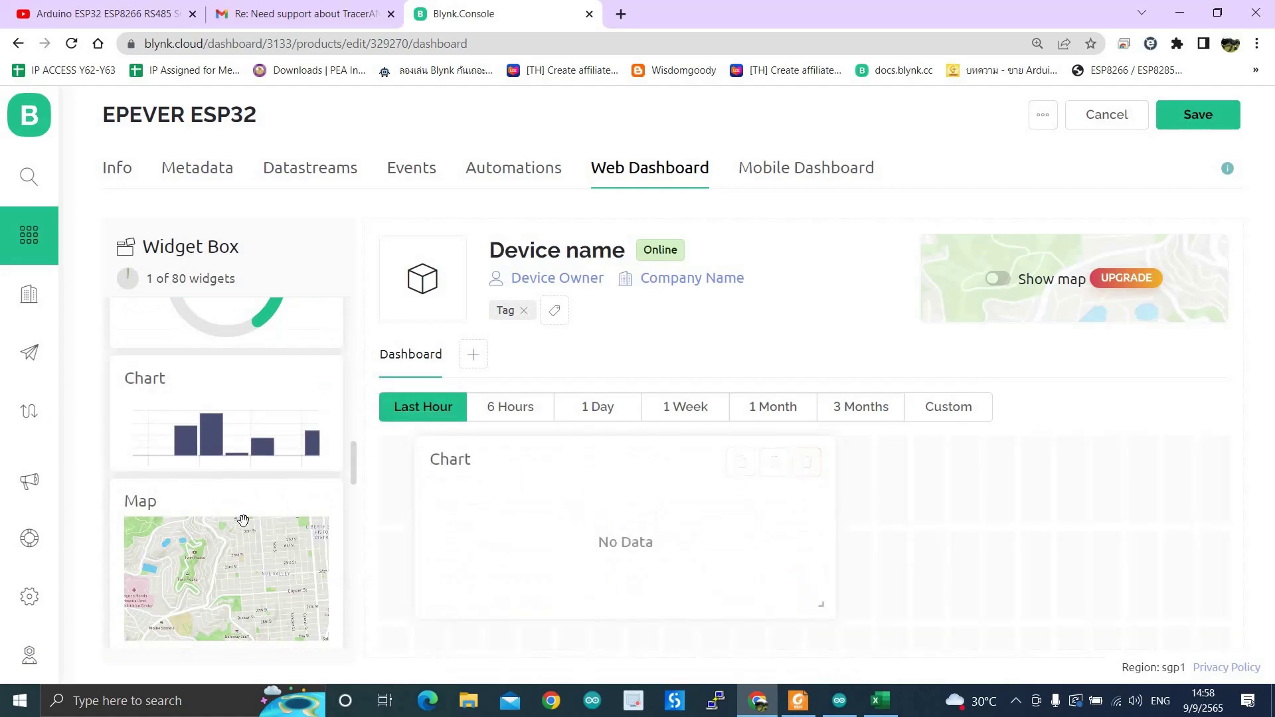
- Add a Gauge widget beside the chart and align the chart with the canvas's left edge
scroll(256, 520, "up", 3)
scroll(256, 520, "up", 4)
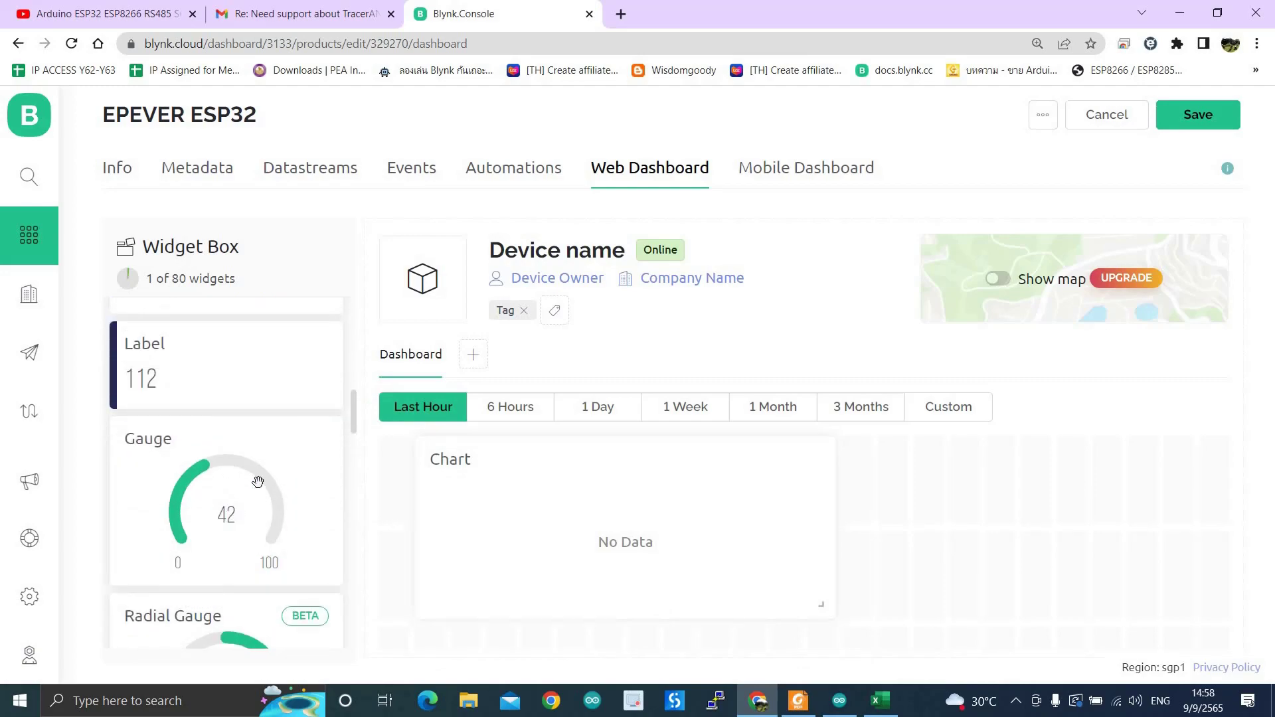
scroll(231, 482, "up", 2)
scroll(245, 490, "down", 4)
left_click_drag(951, 479, 963, 518)
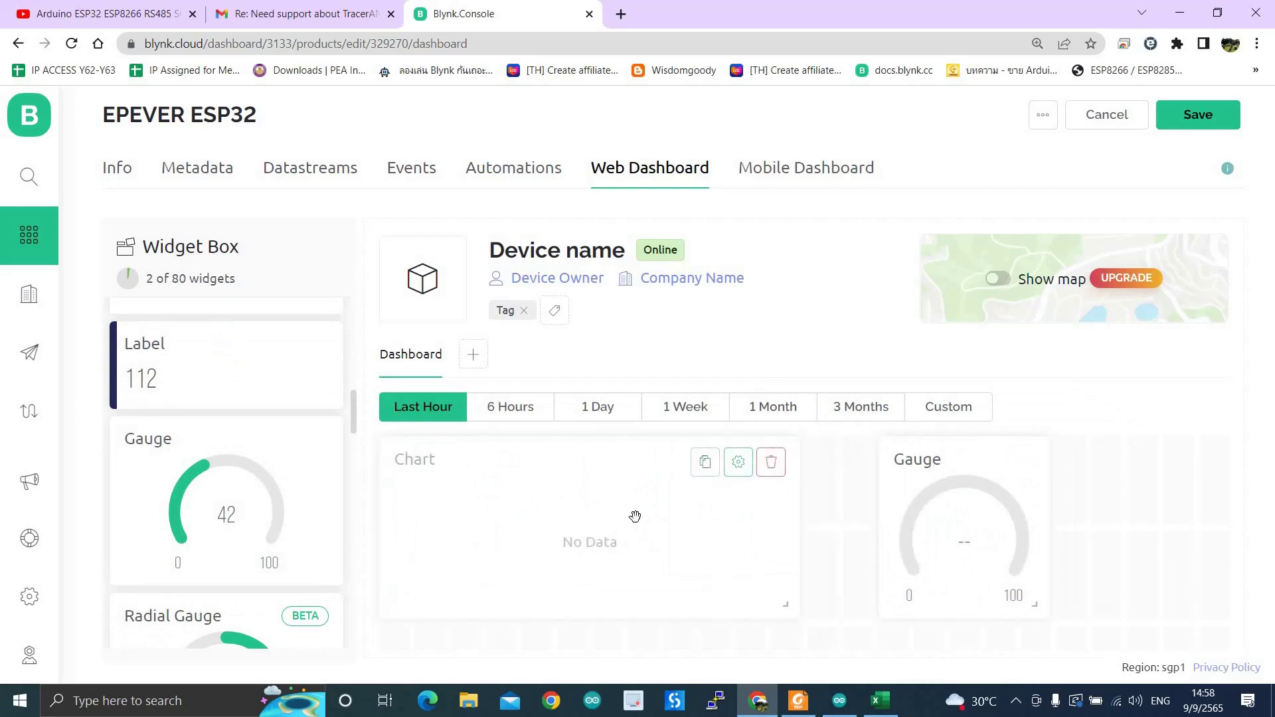
left_click_drag(609, 514, 611, 512)
- Open the Chart widget's settings and replace its title with Batt_Volt
left_click(739, 463)
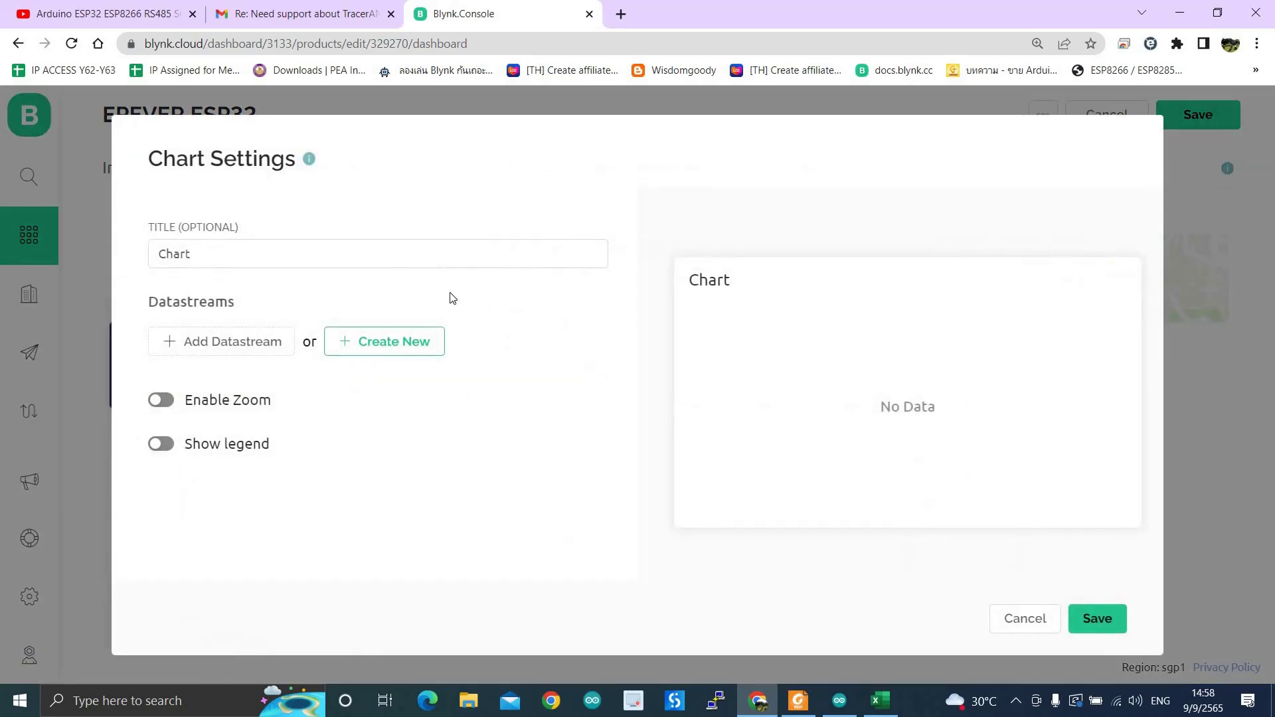
left_click(383, 260)
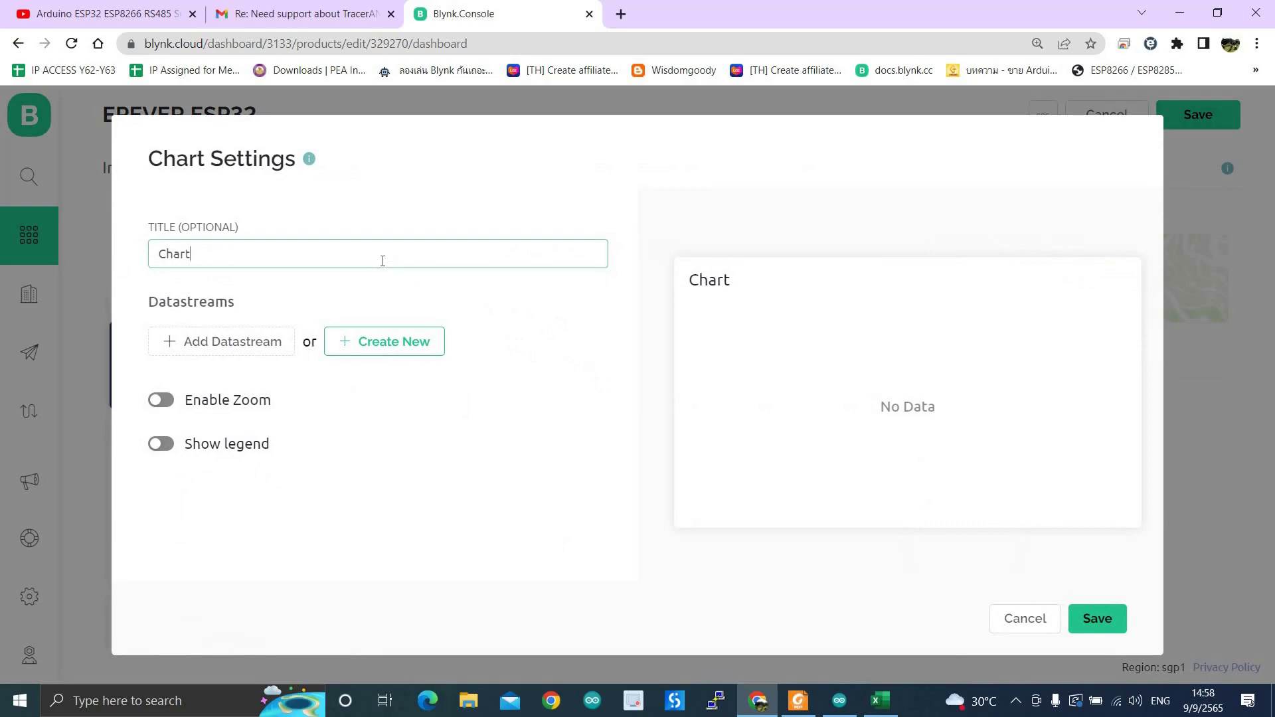
key("BackSpace")
key("BackSpace")
key("BackSpace")
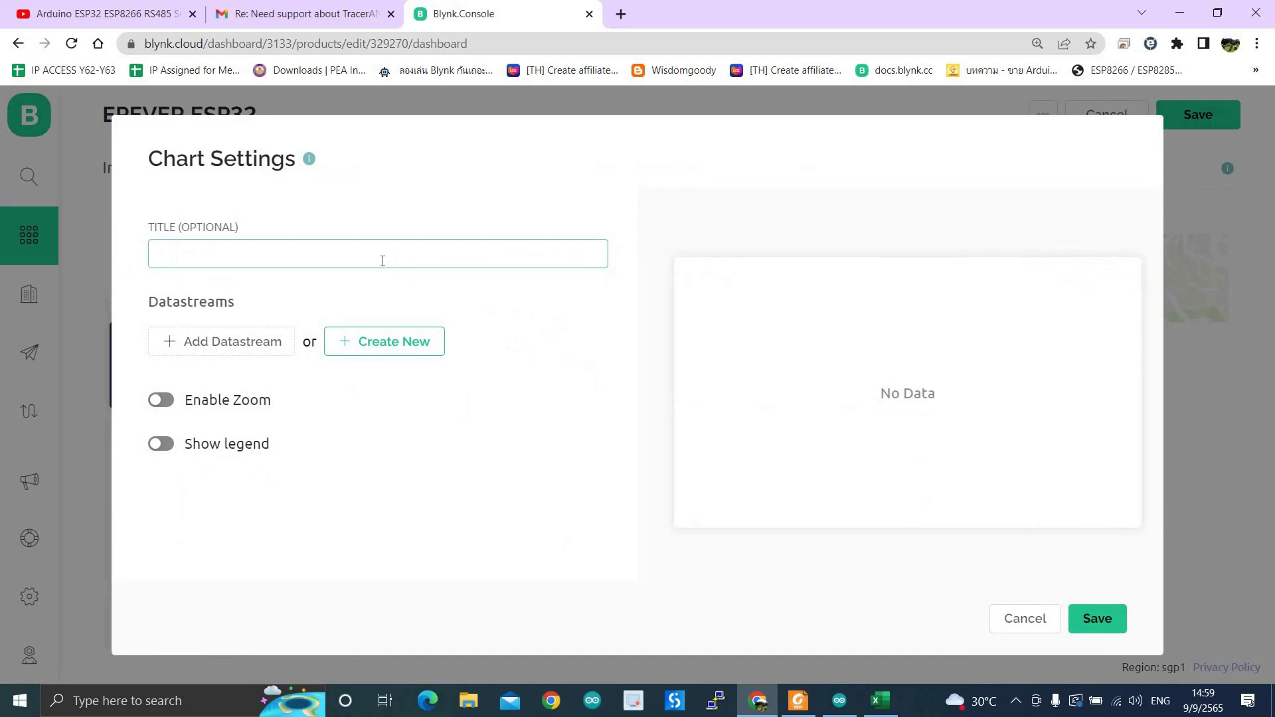
type("B")
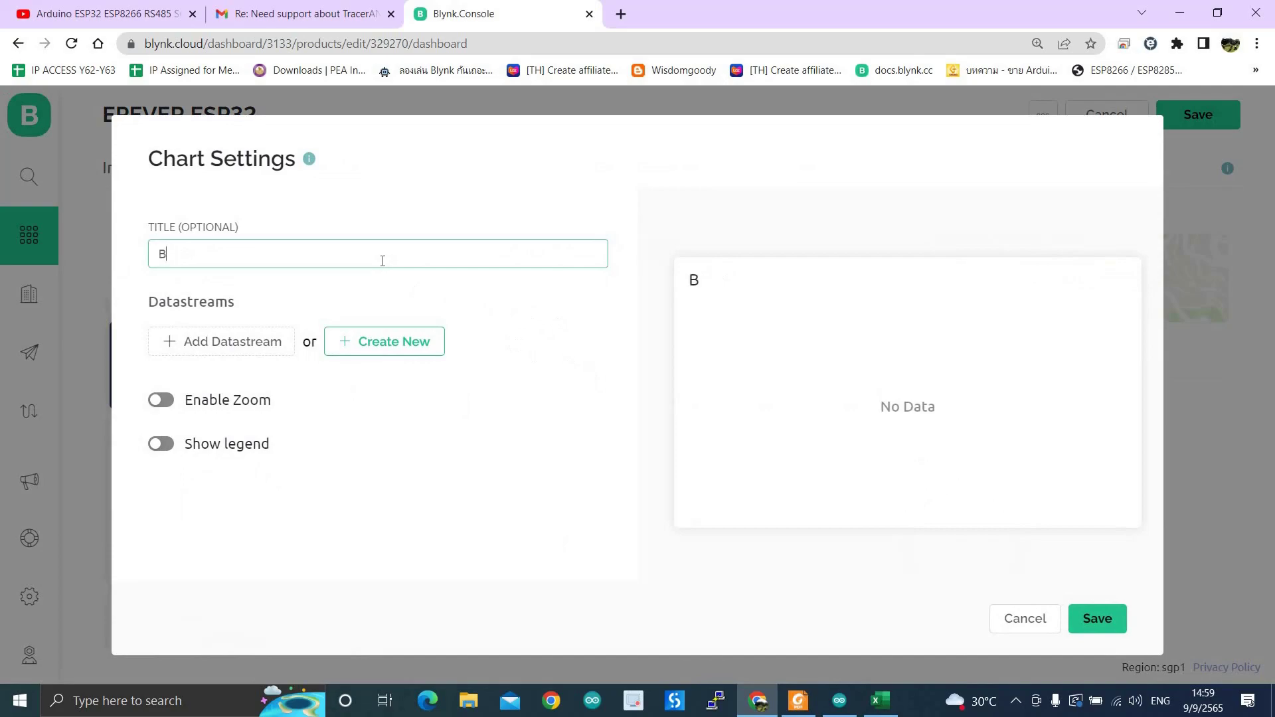
type("att_Vjolt")
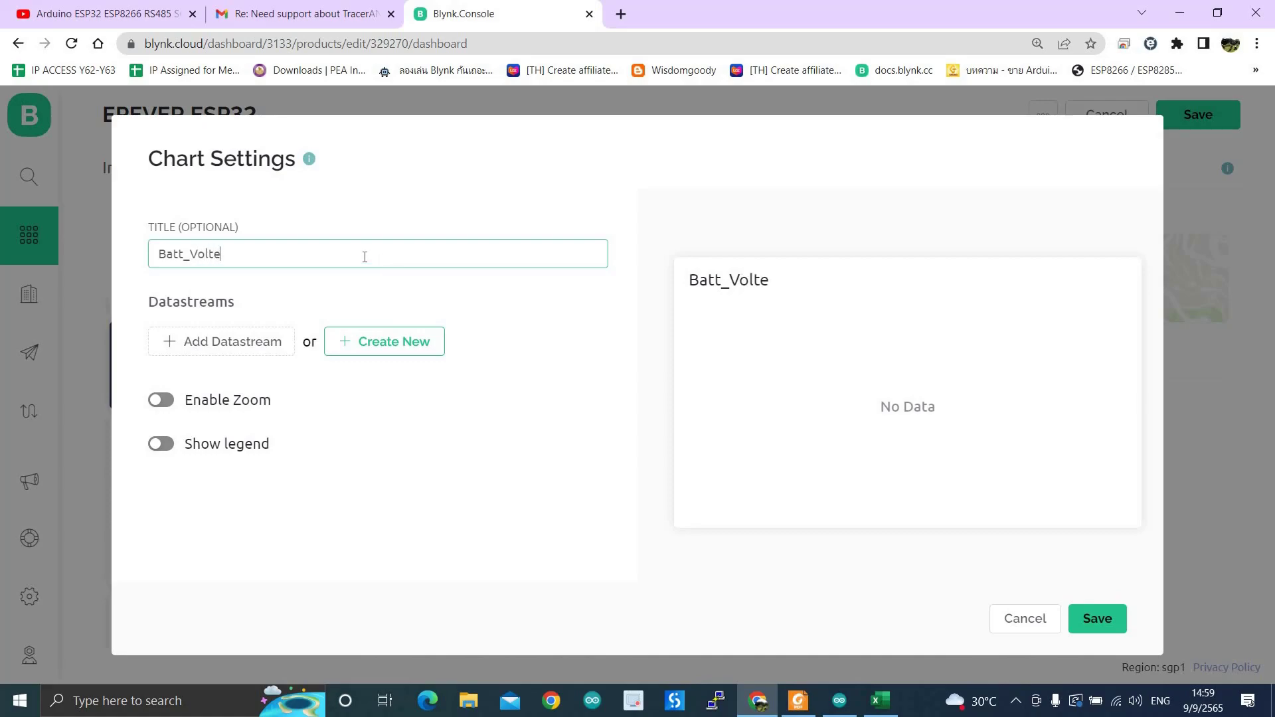
- Add the Batt_Volt (V1) datastream to the chart
left_click(234, 346)
left_click(505, 367)
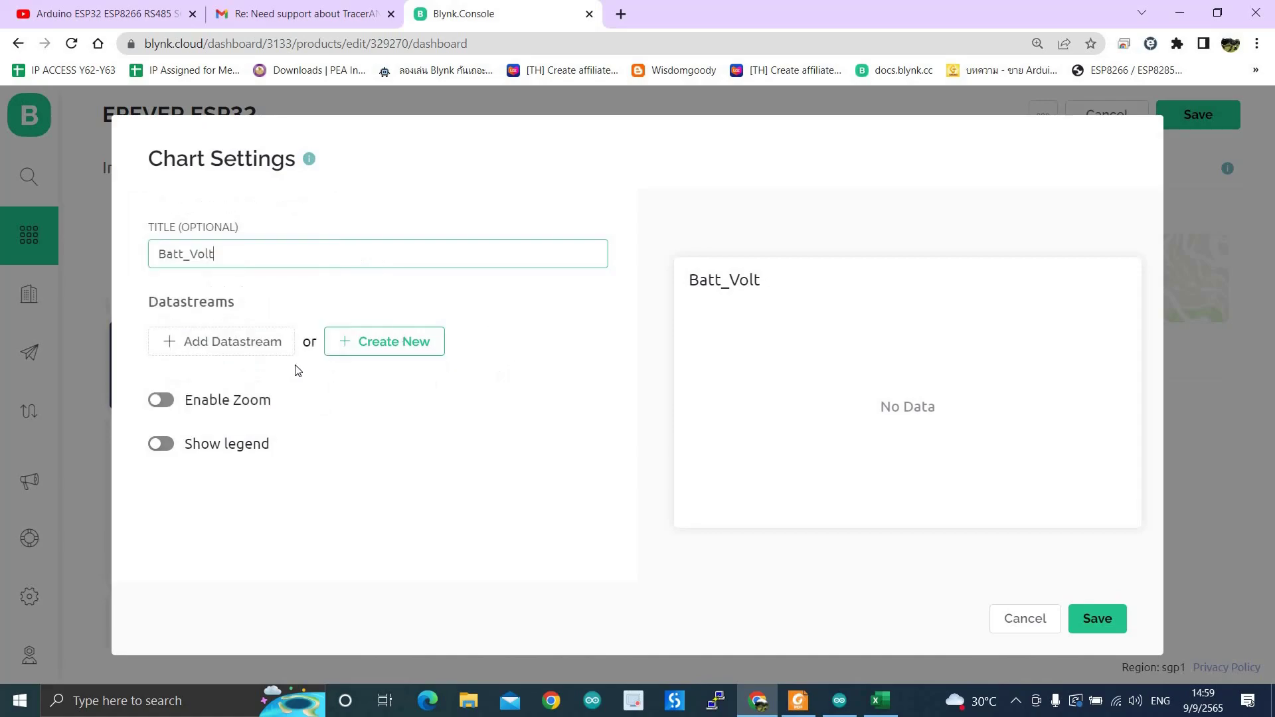
left_click(189, 346)
left_click(285, 314)
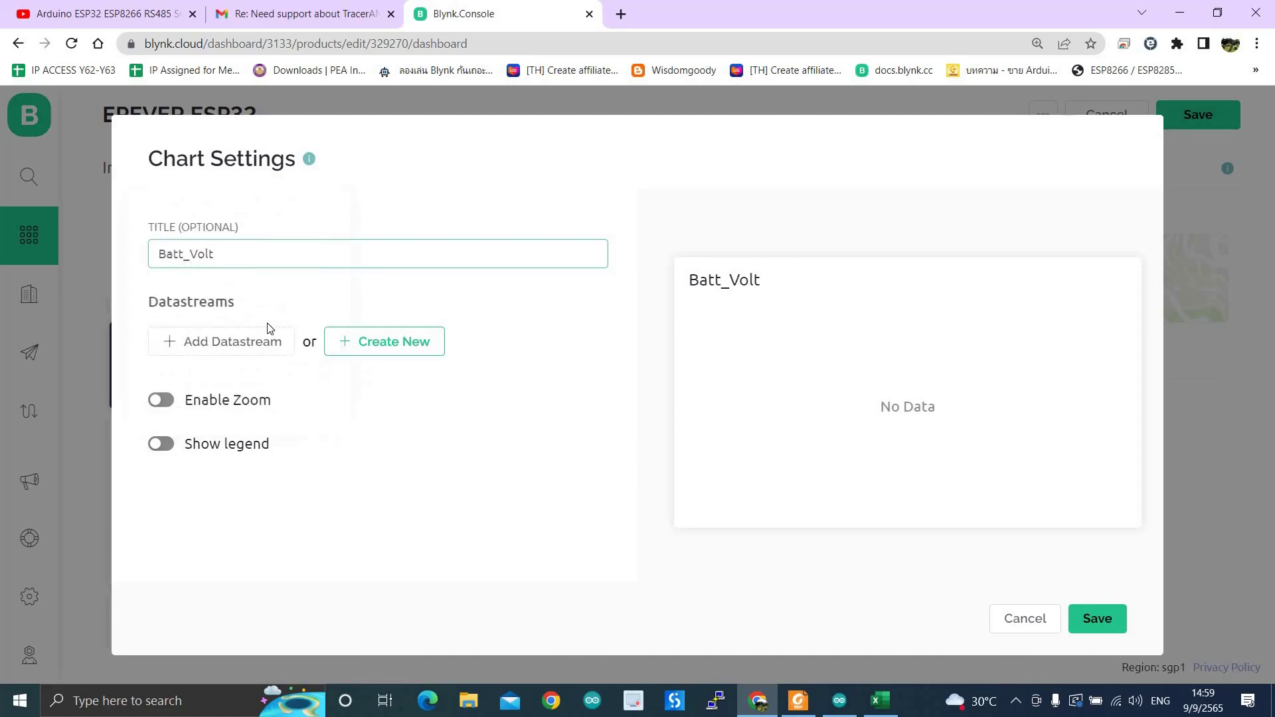
left_click(178, 347)
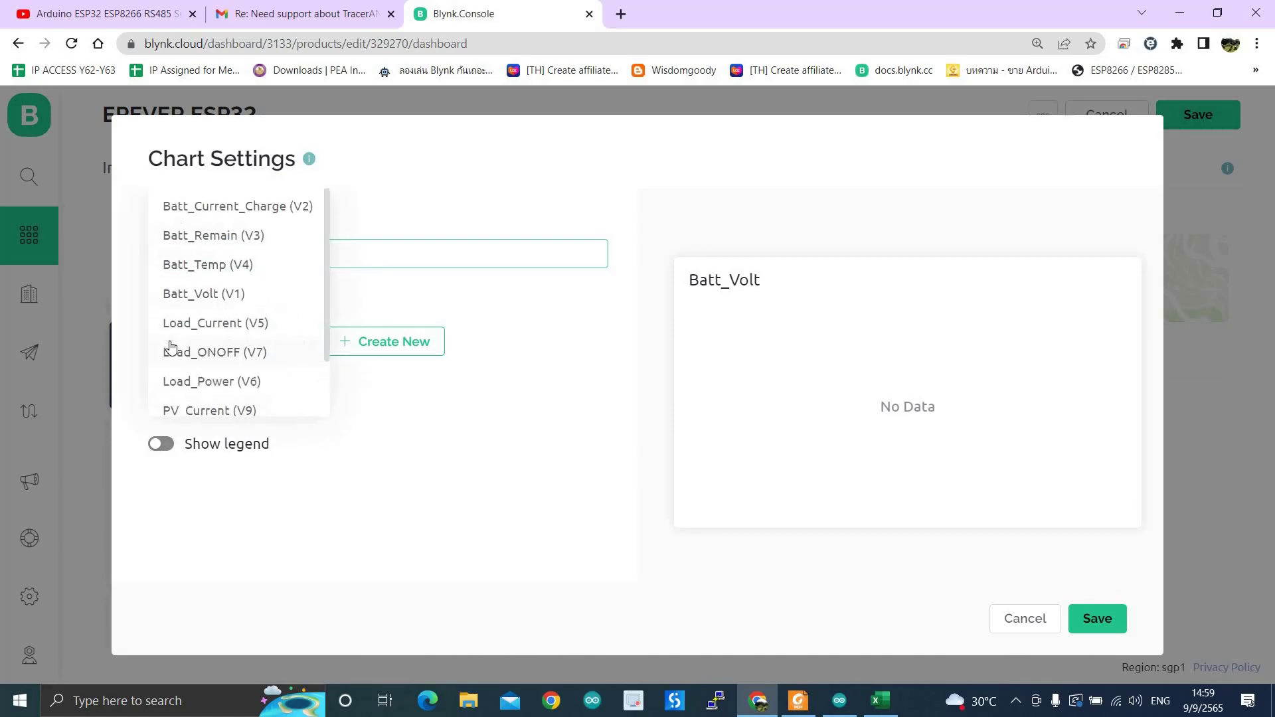
left_click(208, 297)
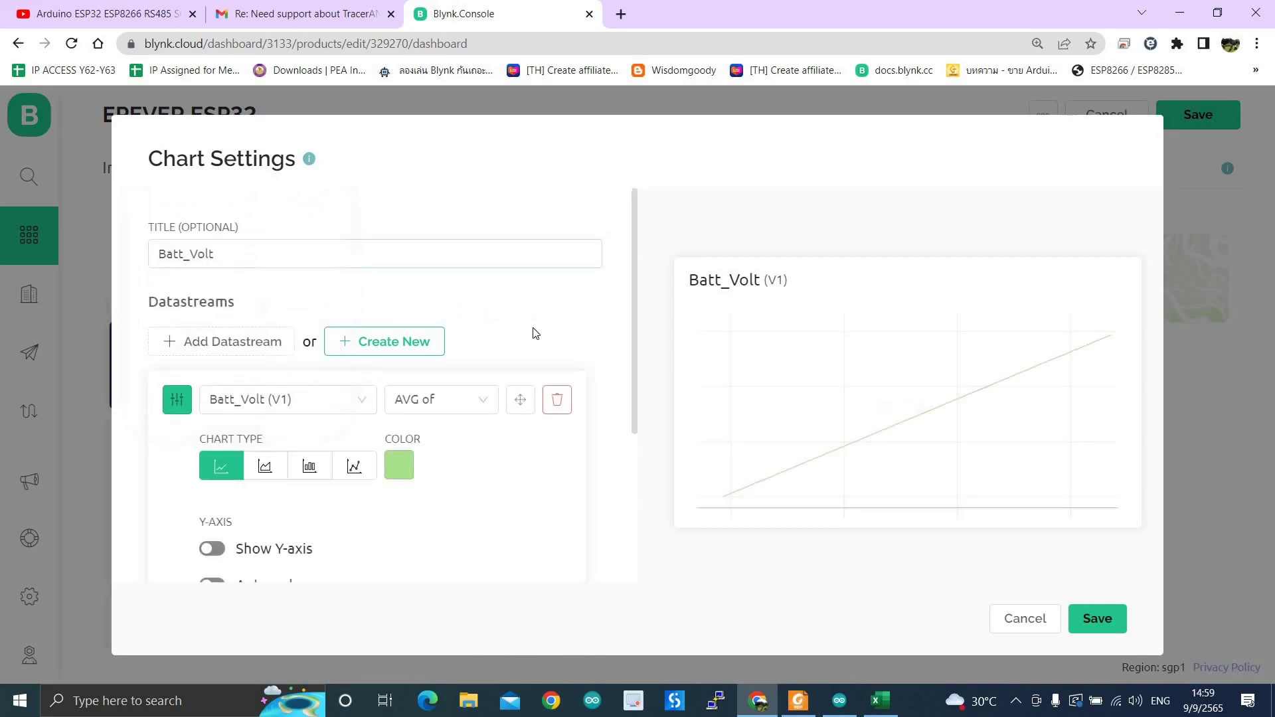
- Turn on Show Y-axis, Enable Zoom and Show legend for the Batt_Volt chart
scroll(515, 408, "down", 1)
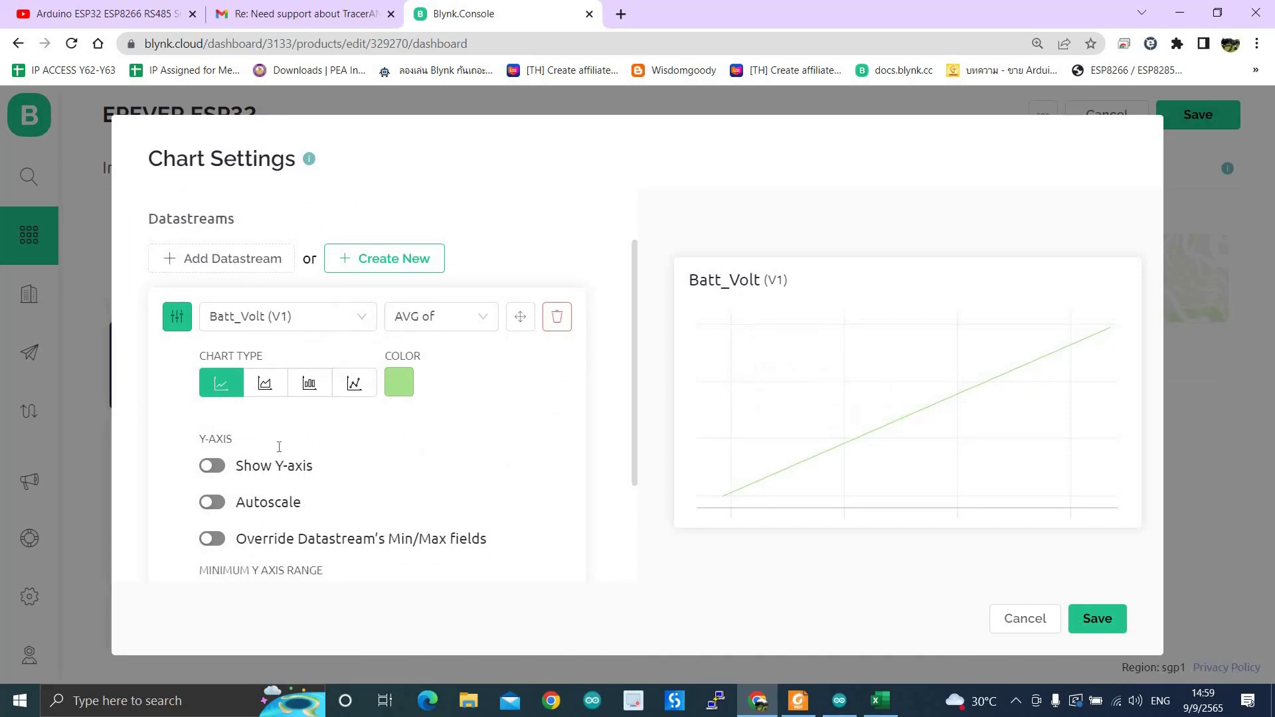
scroll(300, 429, "down", 2)
scroll(213, 410, "up", 1)
left_click(263, 392)
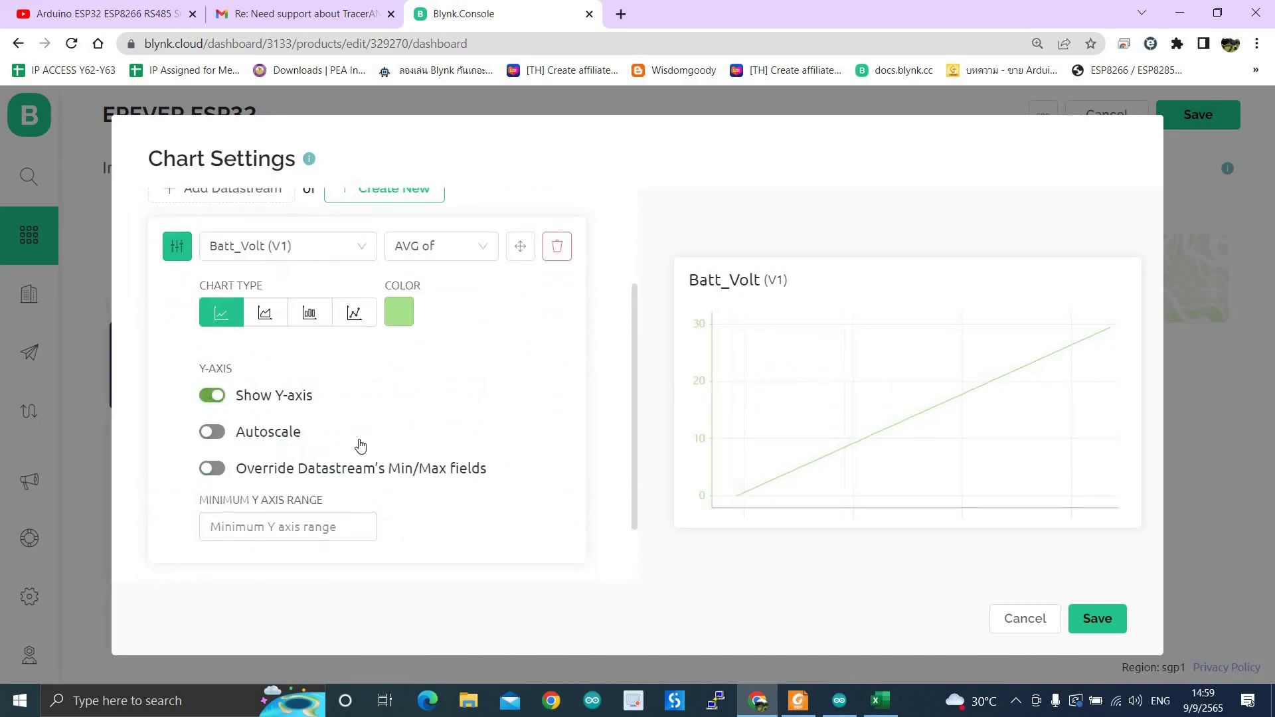
scroll(266, 465, "down", 1)
left_click(171, 515)
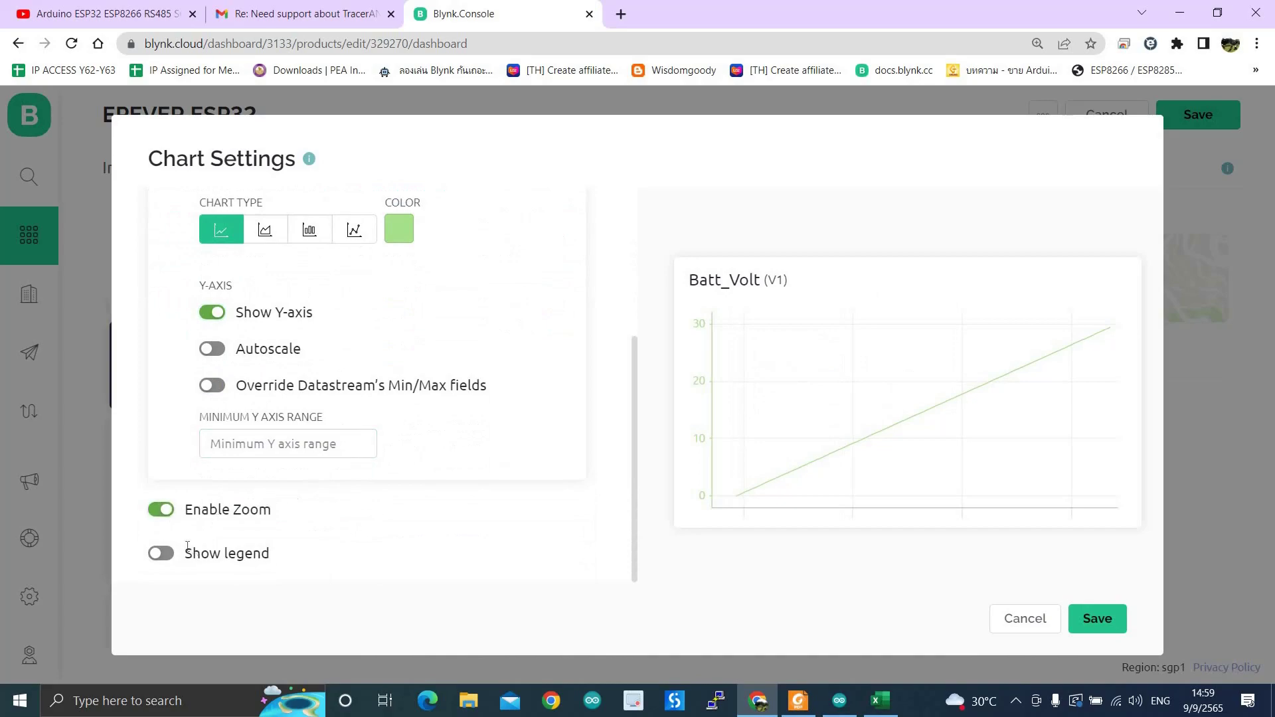
left_click(171, 560)
left_click(169, 561)
left_click(168, 561)
- Review the Batt_Volt chart's title, datastream and axis options, and save the chart settings
scroll(439, 480, "up", 3)
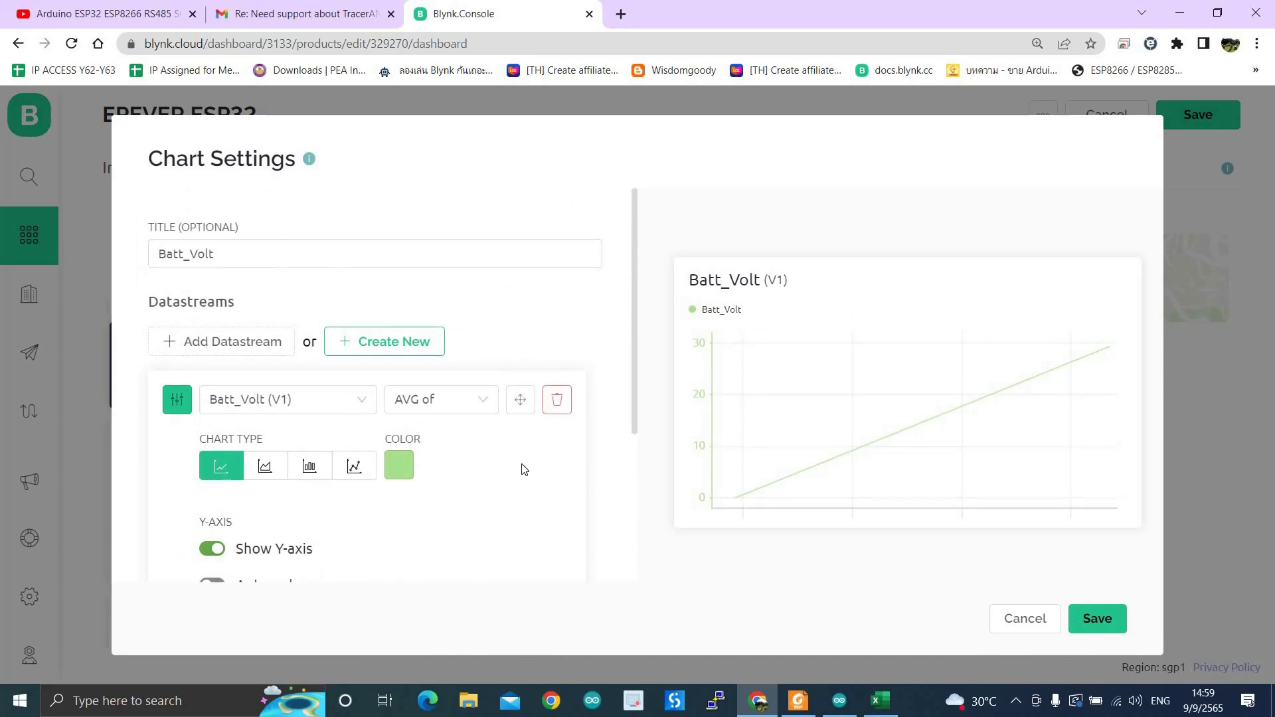
scroll(451, 448, "down", 5)
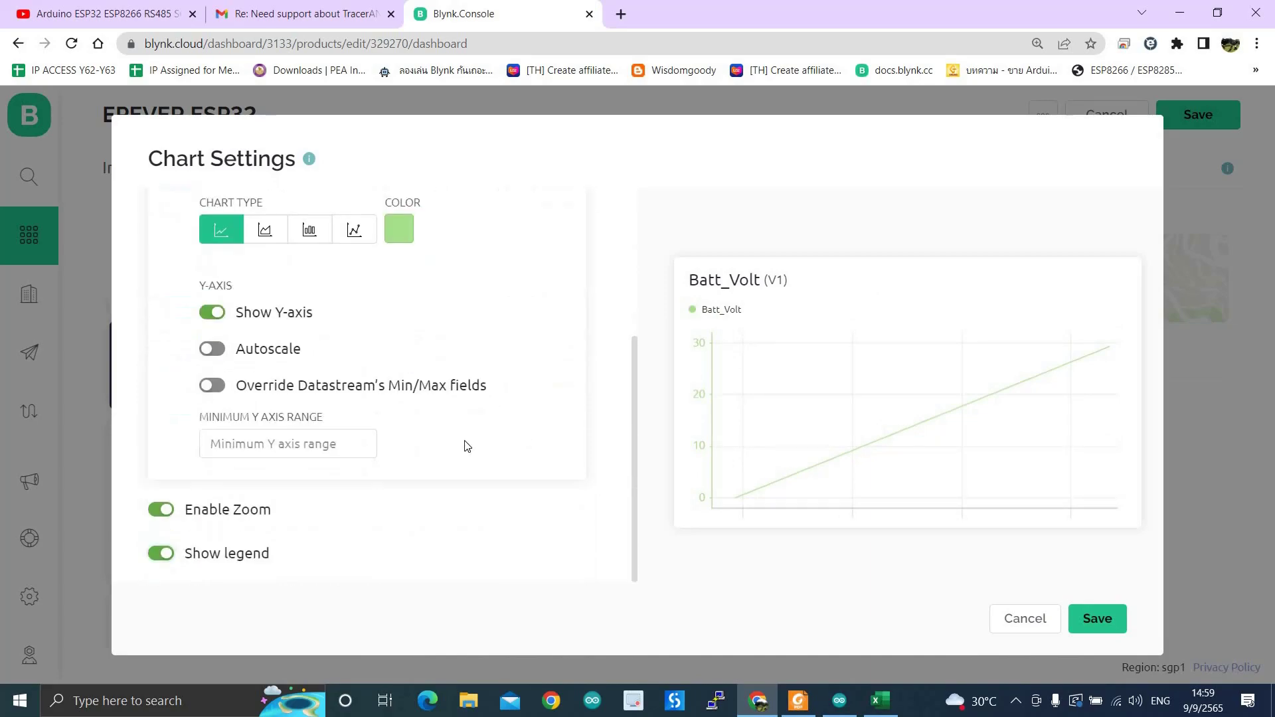
scroll(464, 442, "up", 5)
scroll(408, 453, "down", 4)
scroll(451, 528, "up", 4)
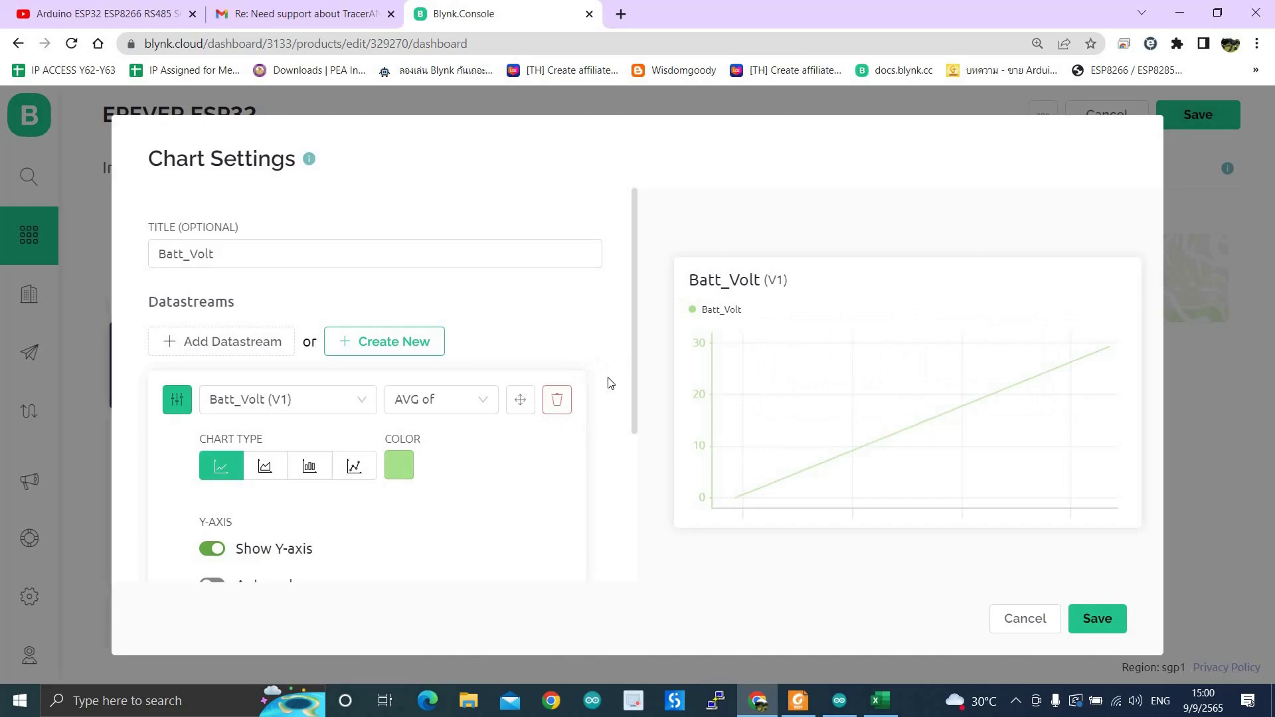
scroll(582, 379, "down", 4)
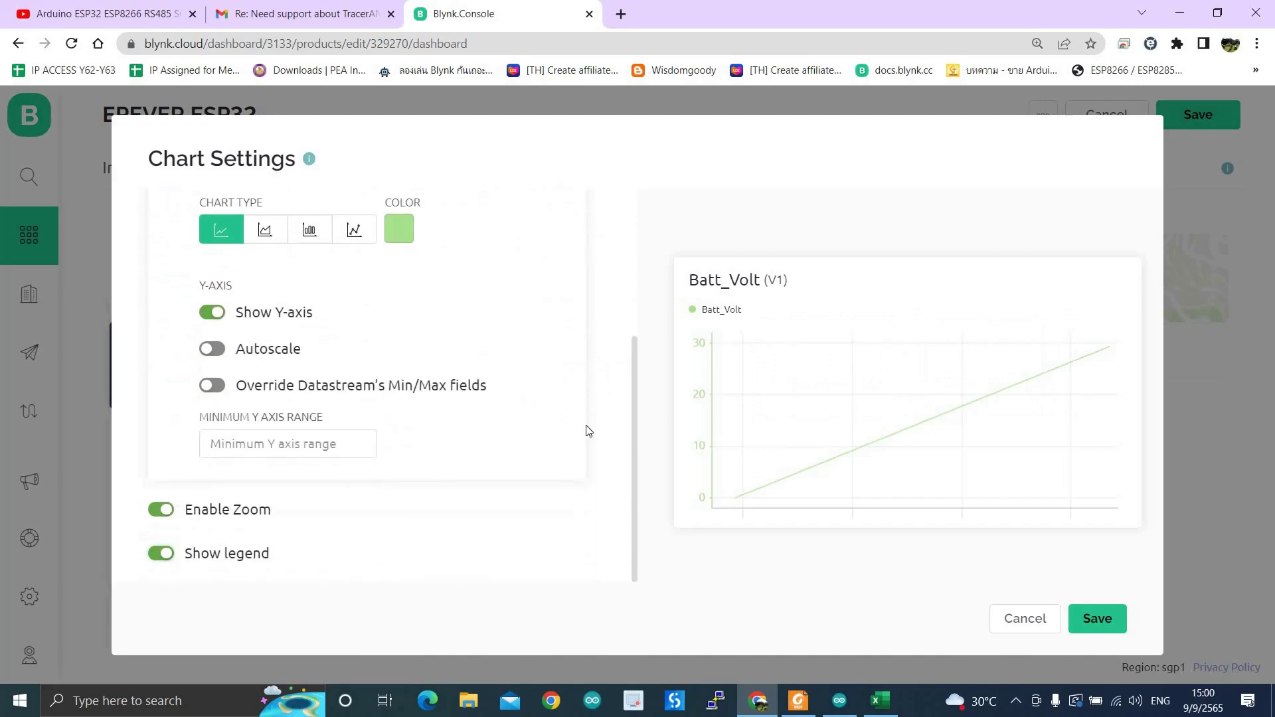
left_click(1097, 618)
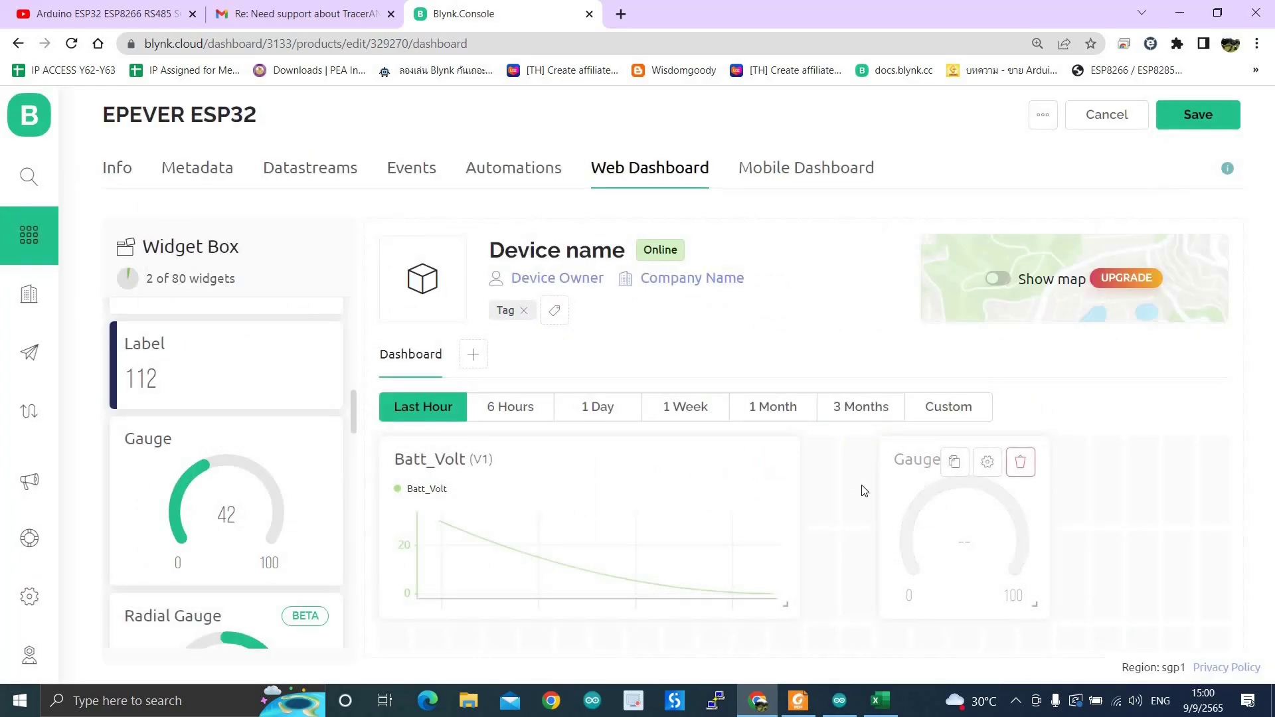
- Title the new gauge beside the chart Batt_Volt, link it to the Batt_Volt (V1) datastream, and save its settings
left_click(989, 463)
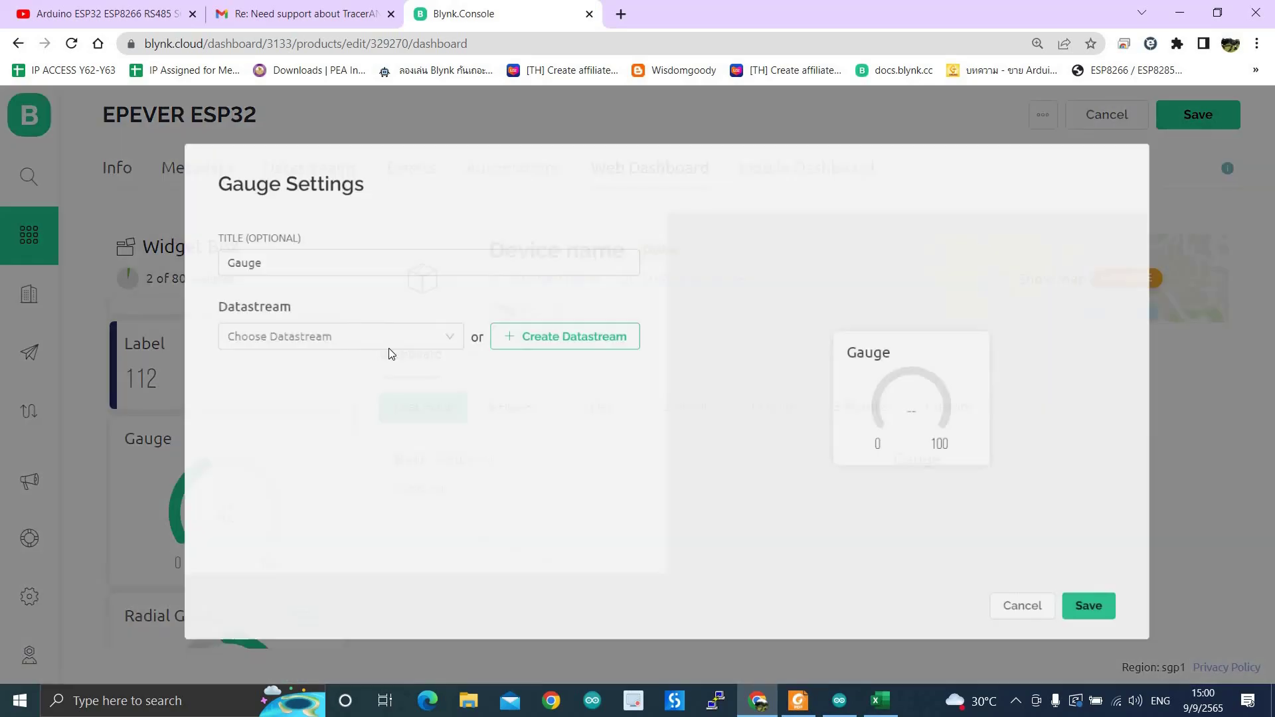
left_click(249, 251)
key("ctrl+a")
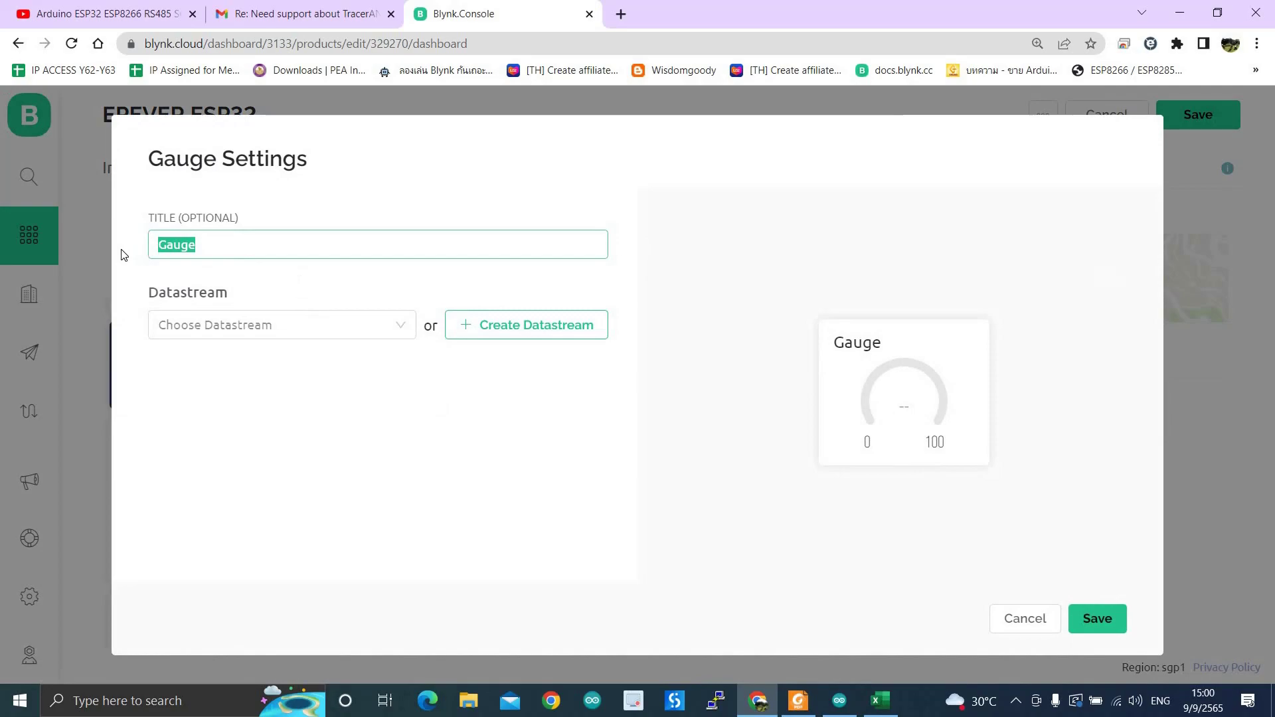
type("Batt")
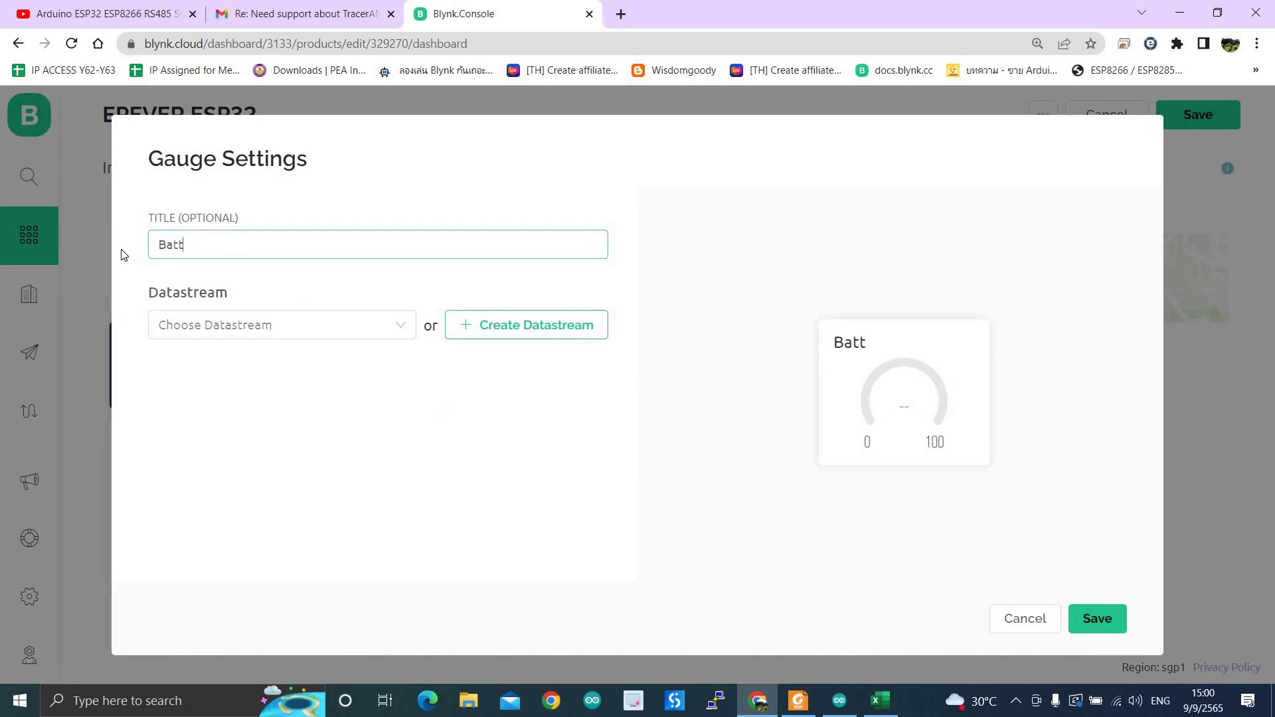
type("_Volt")
left_click(398, 324)
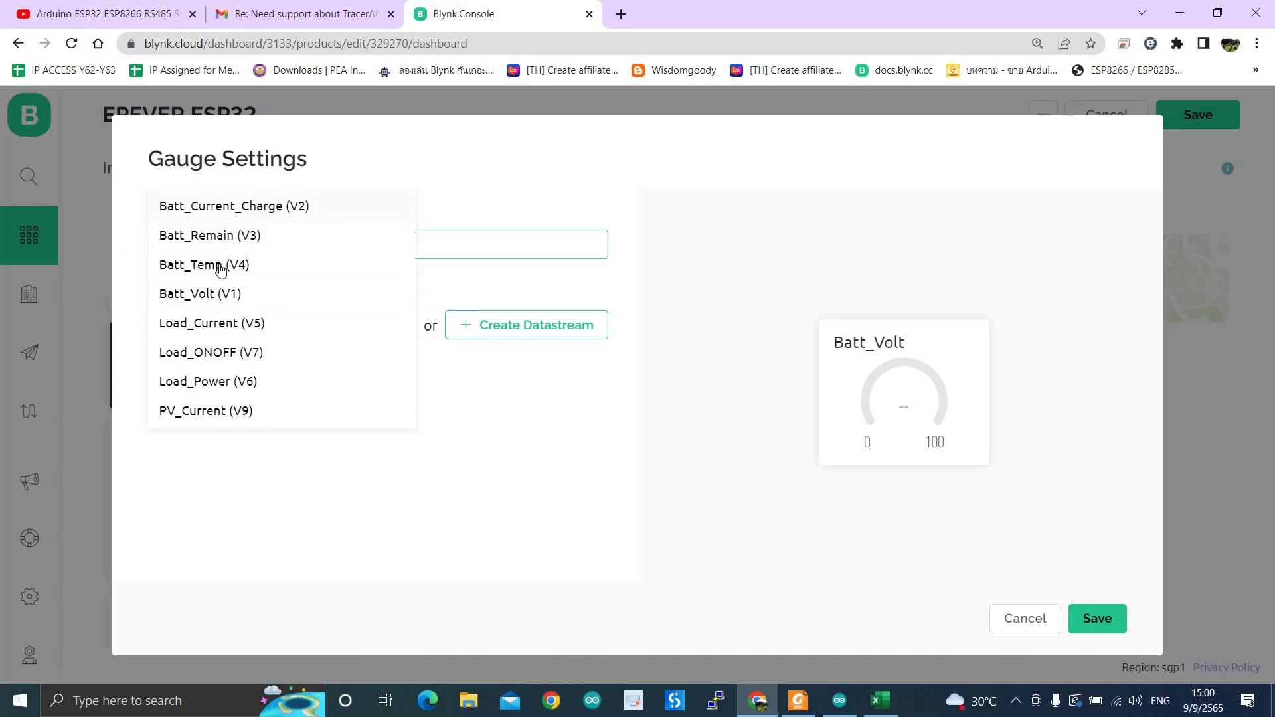
left_click(239, 293)
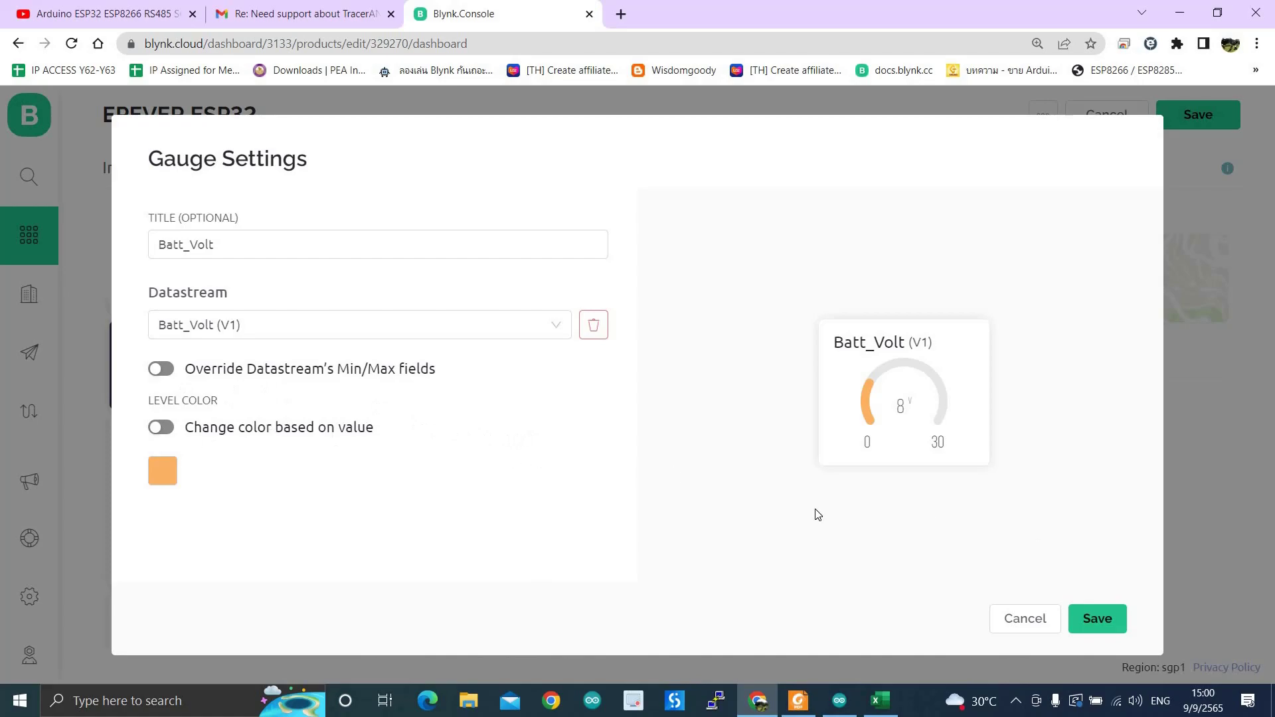
left_click(1105, 621)
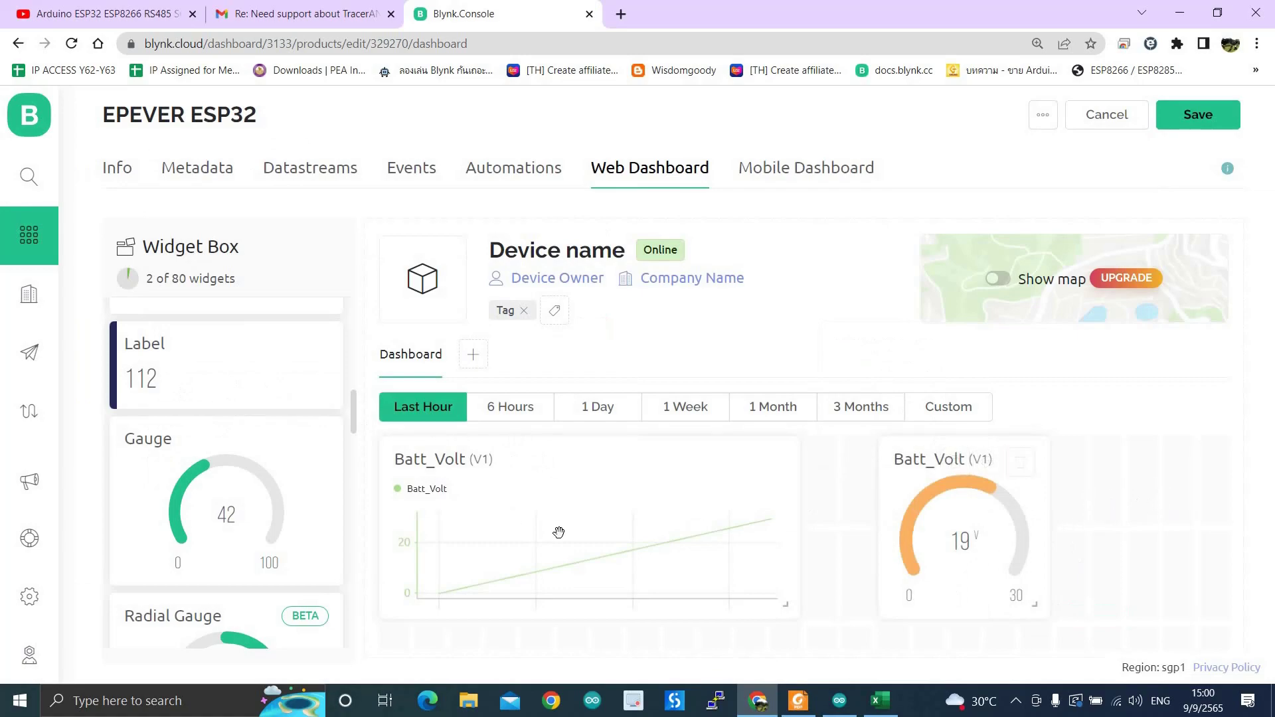
- Add three more Gauge widgets in a row beneath the Batt_Volt chart and gauge
scroll(219, 481, "down", 1)
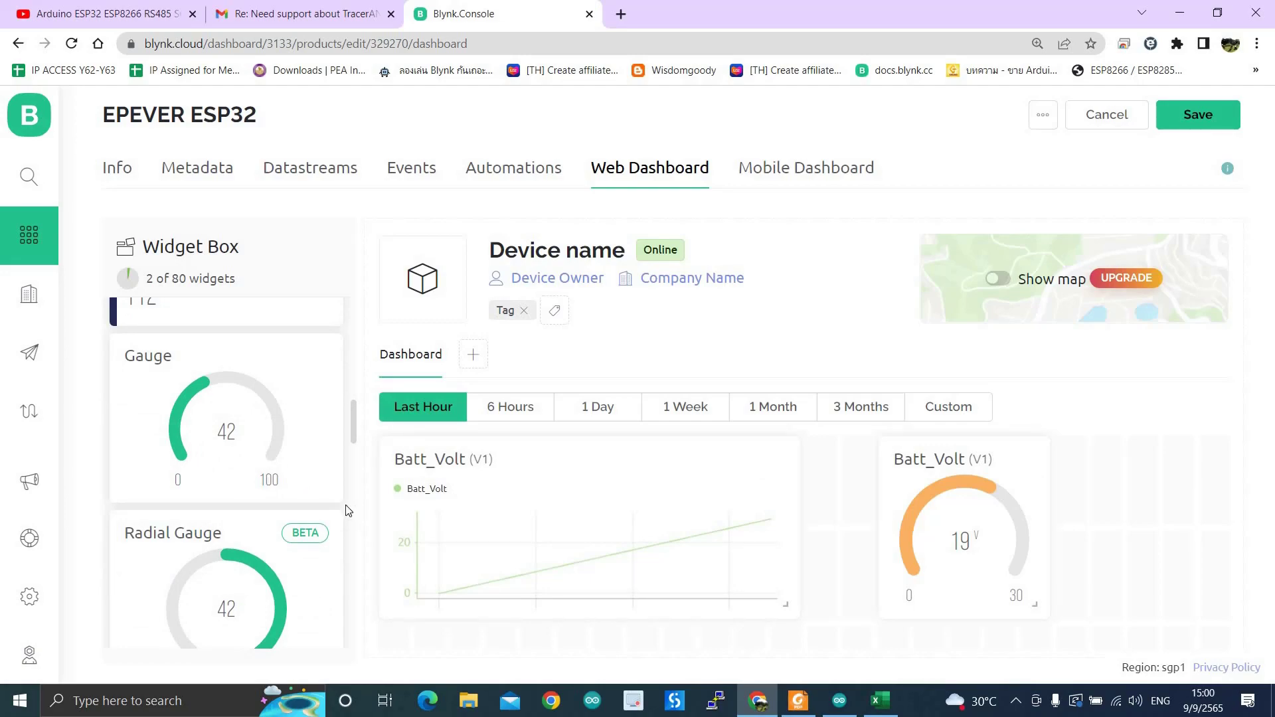
scroll(334, 494, "down", 1)
scroll(334, 493, "down", 2)
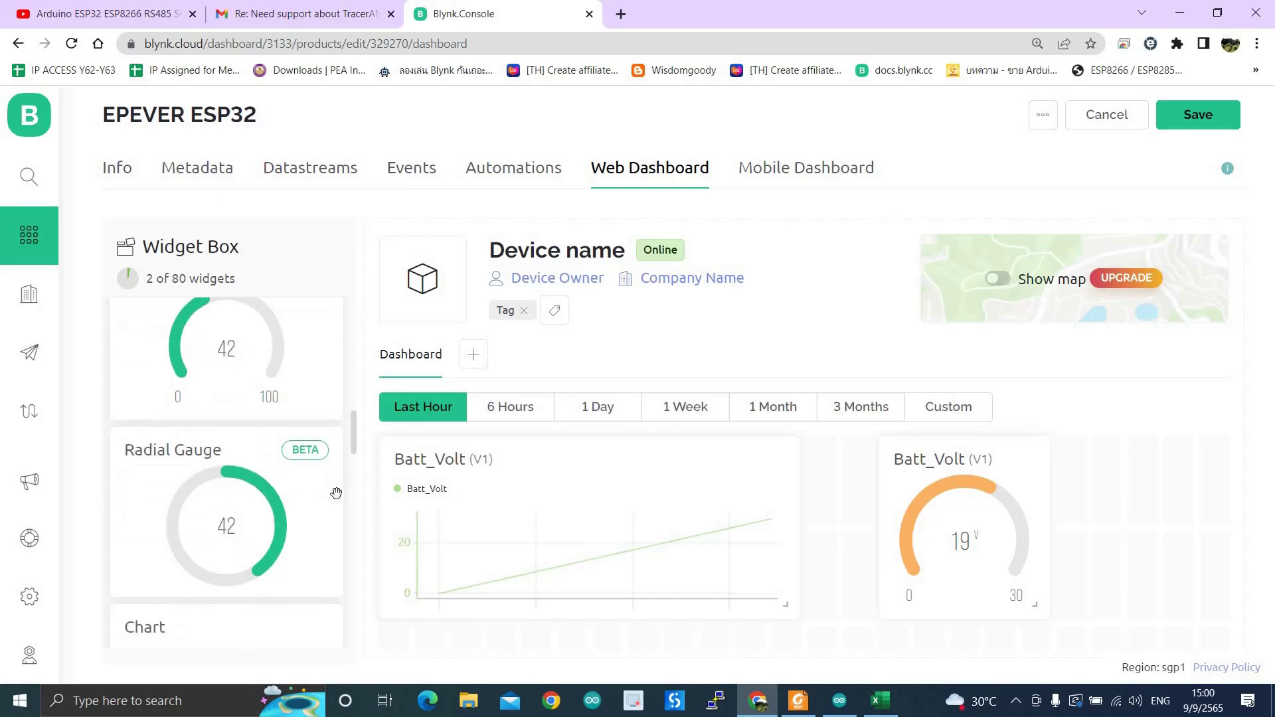
scroll(236, 436, "up", 3)
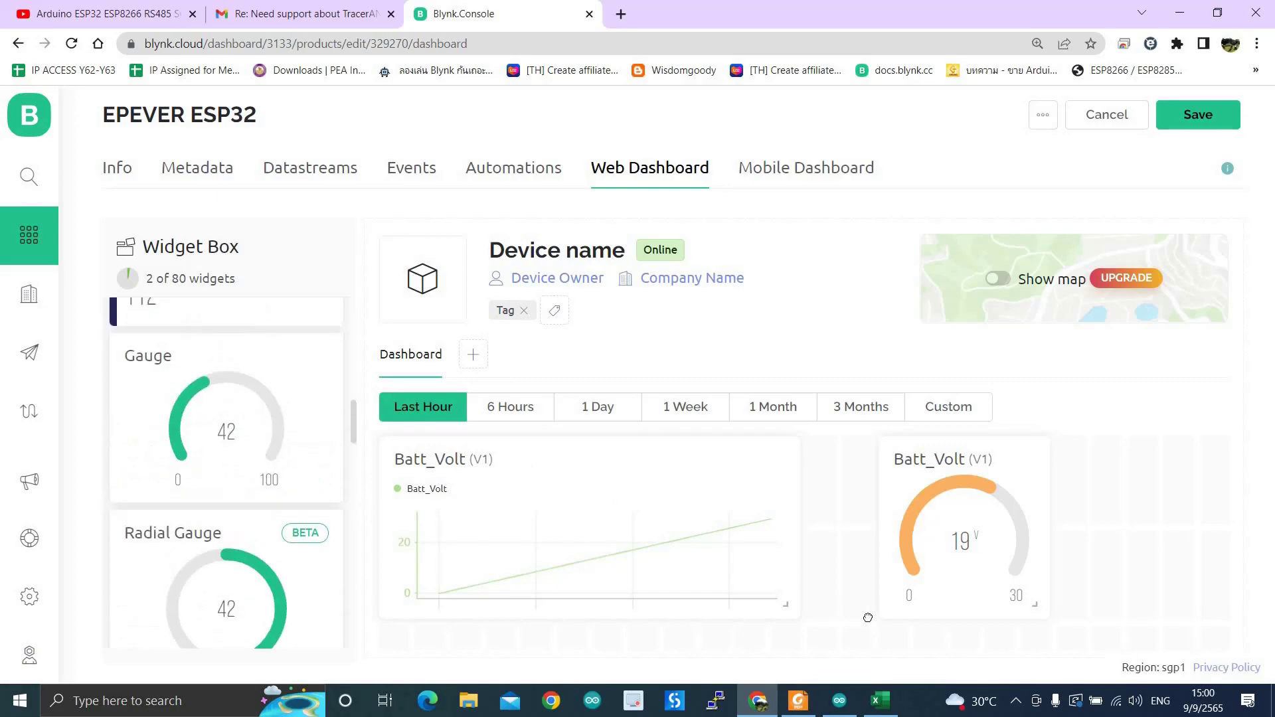
left_click_drag(868, 618, 817, 641)
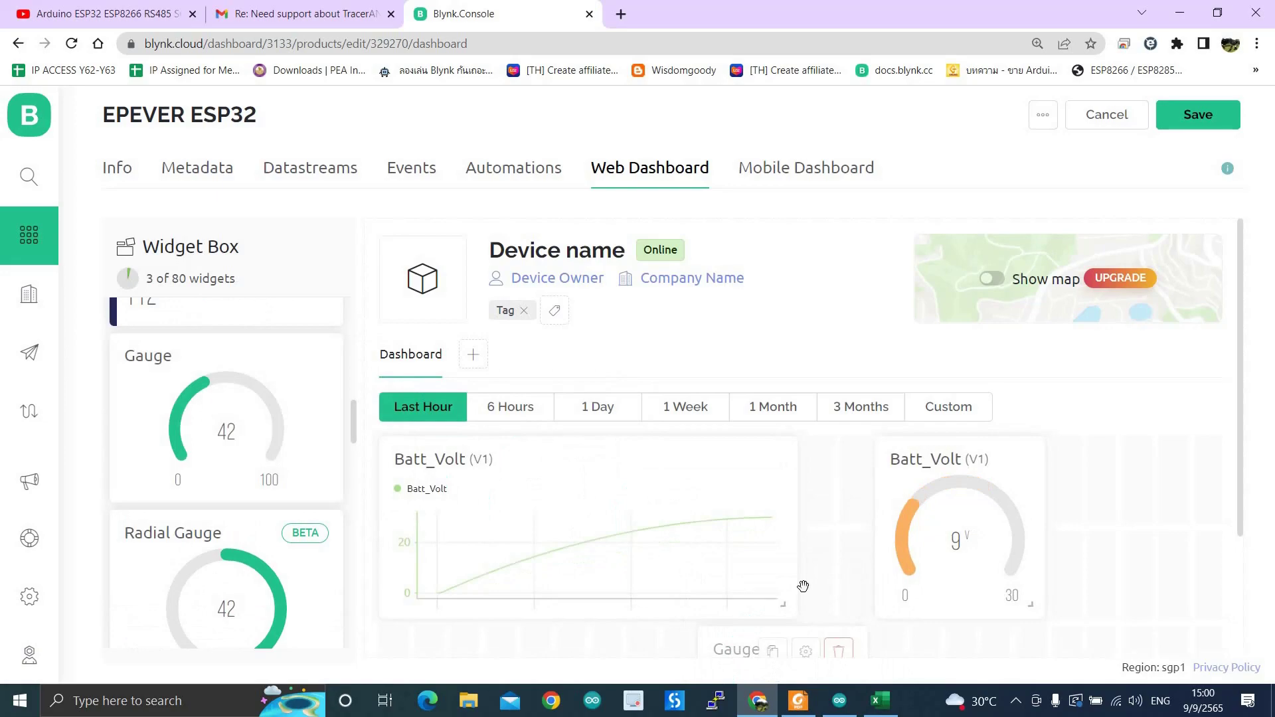
left_click_drag(803, 586, 657, 546)
left_click_drag(313, 450, 968, 559)
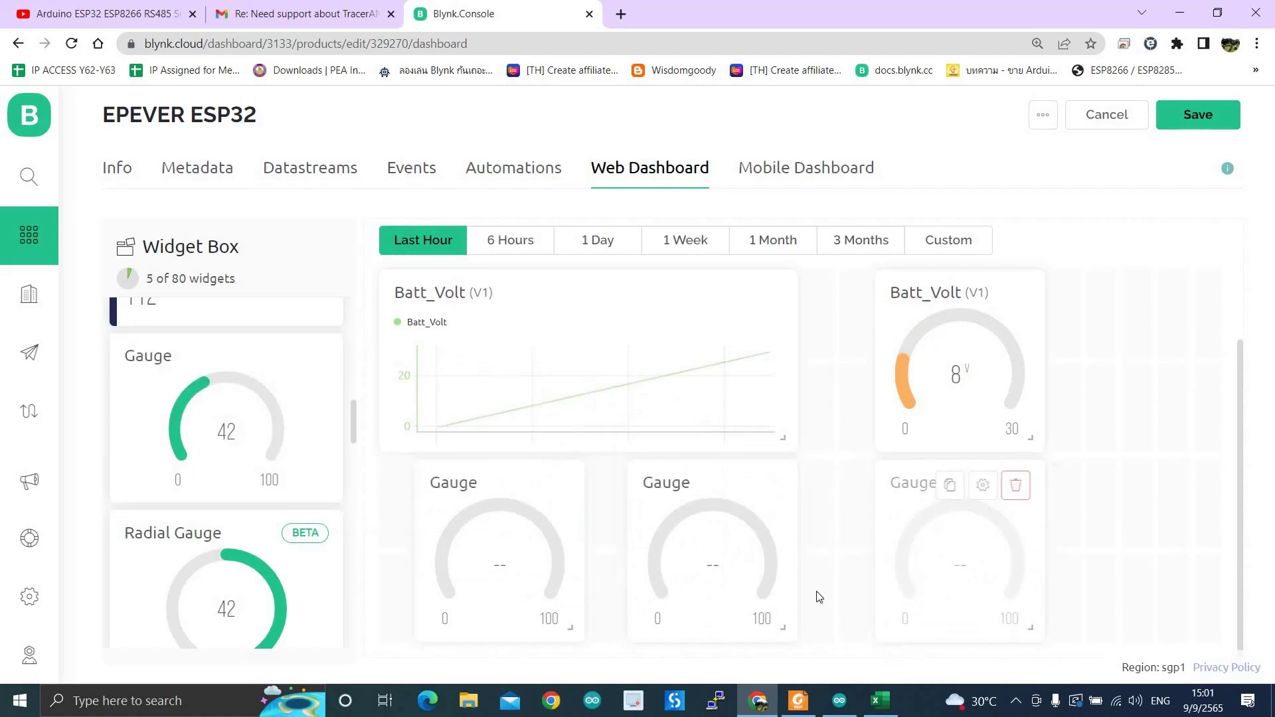
- Title the first gauge in the lower row Load_Voltage and link it to the Load_Current (V5) datastream
left_click(523, 485)
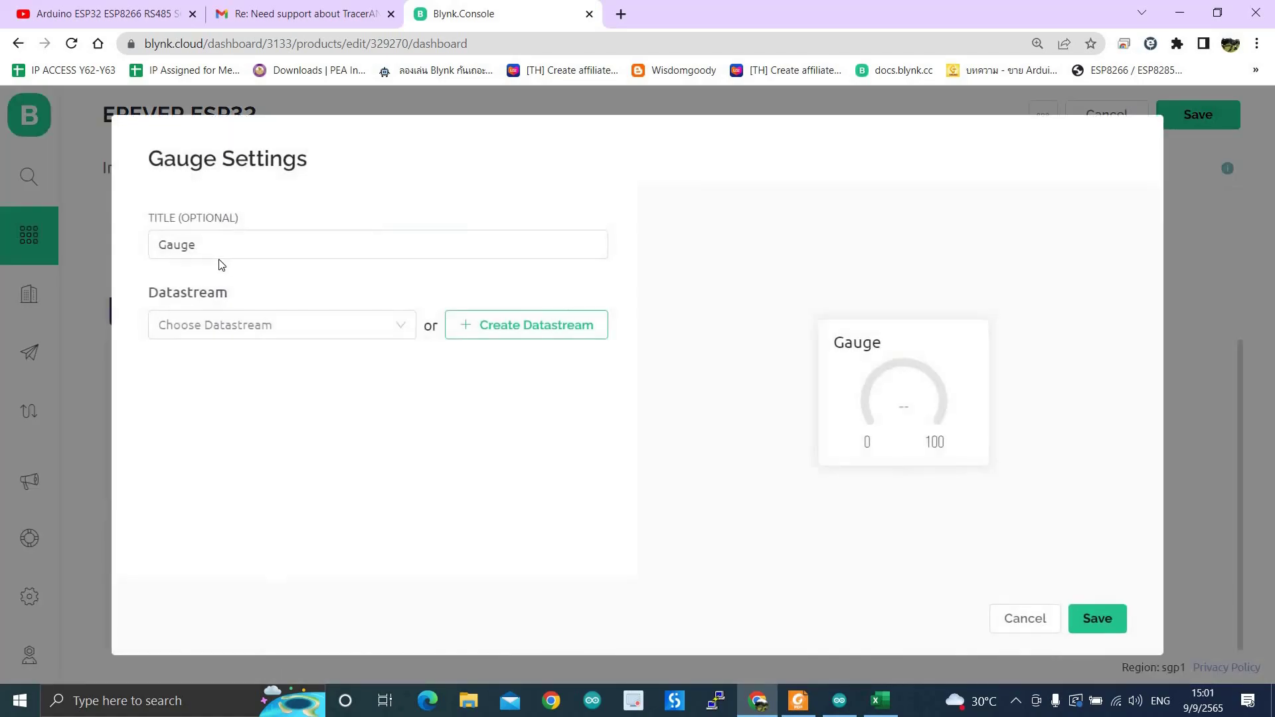
type("Load_")
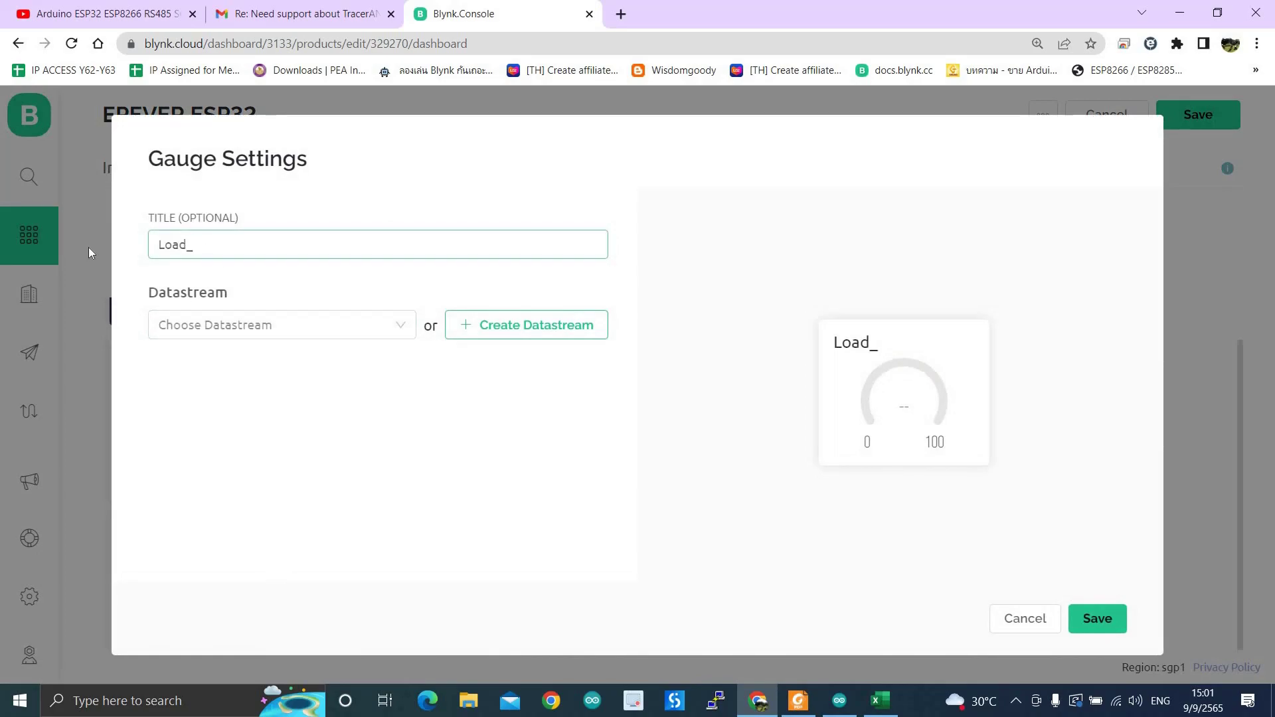
type("Voltage")
left_click(395, 331)
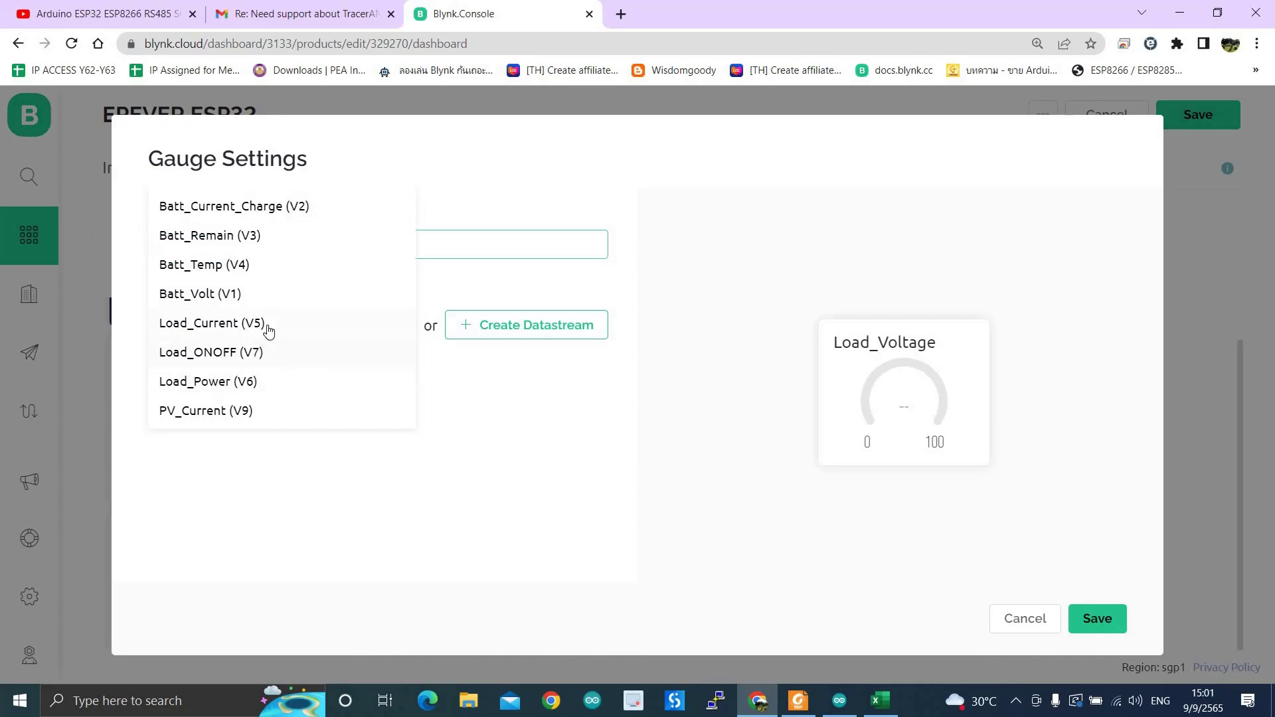
scroll(269, 342, "down", 1)
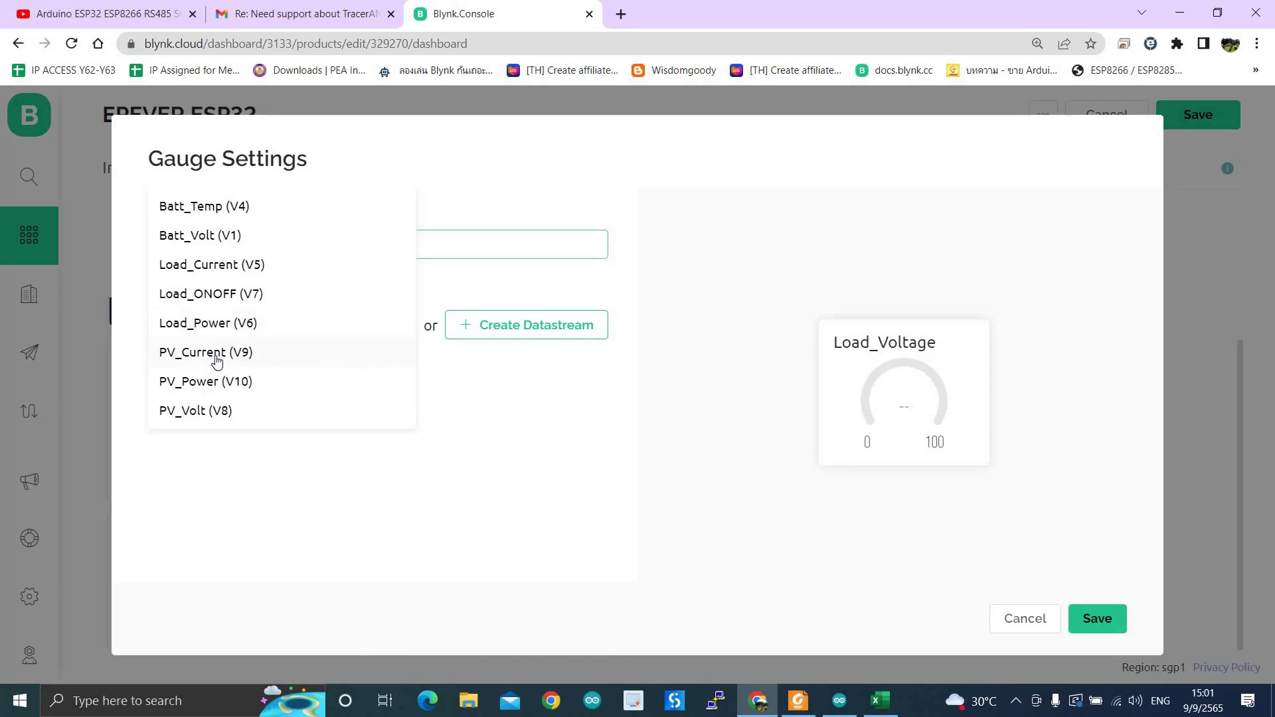
left_click(226, 266)
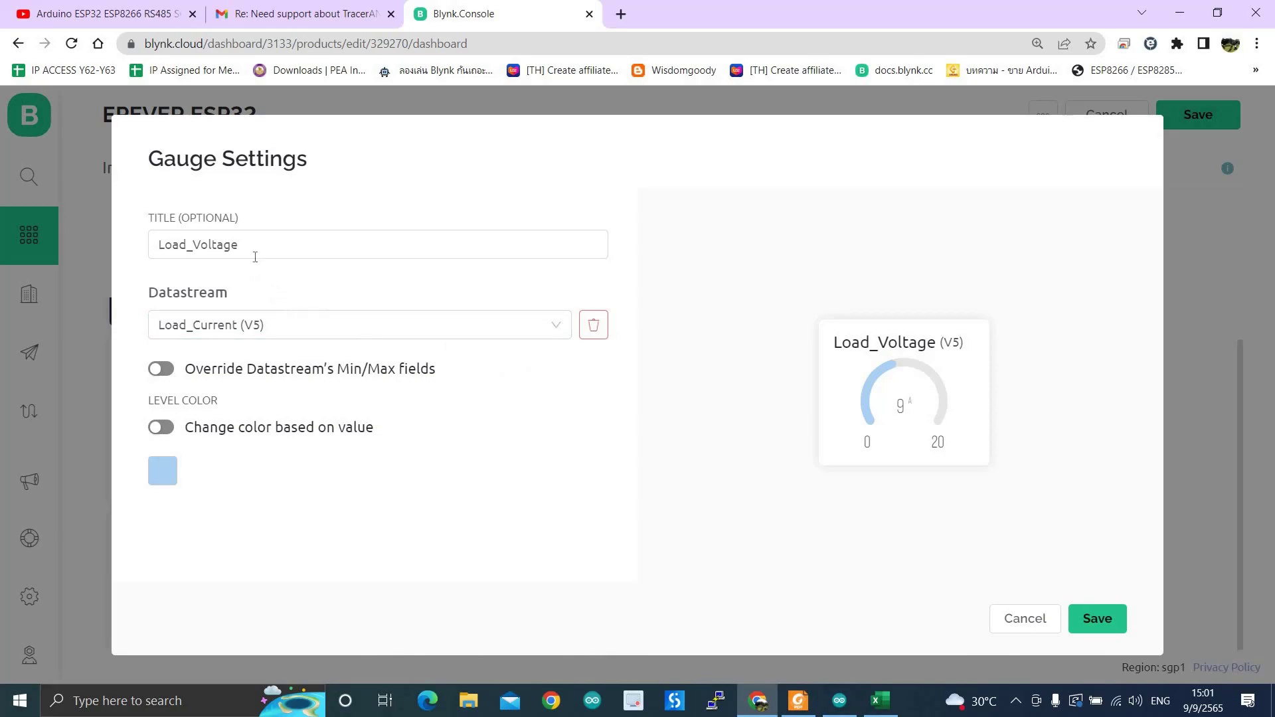
- Change the gauge's title to Load_Current to match its datastream, and save its settings
left_click_drag(240, 246, 198, 247)
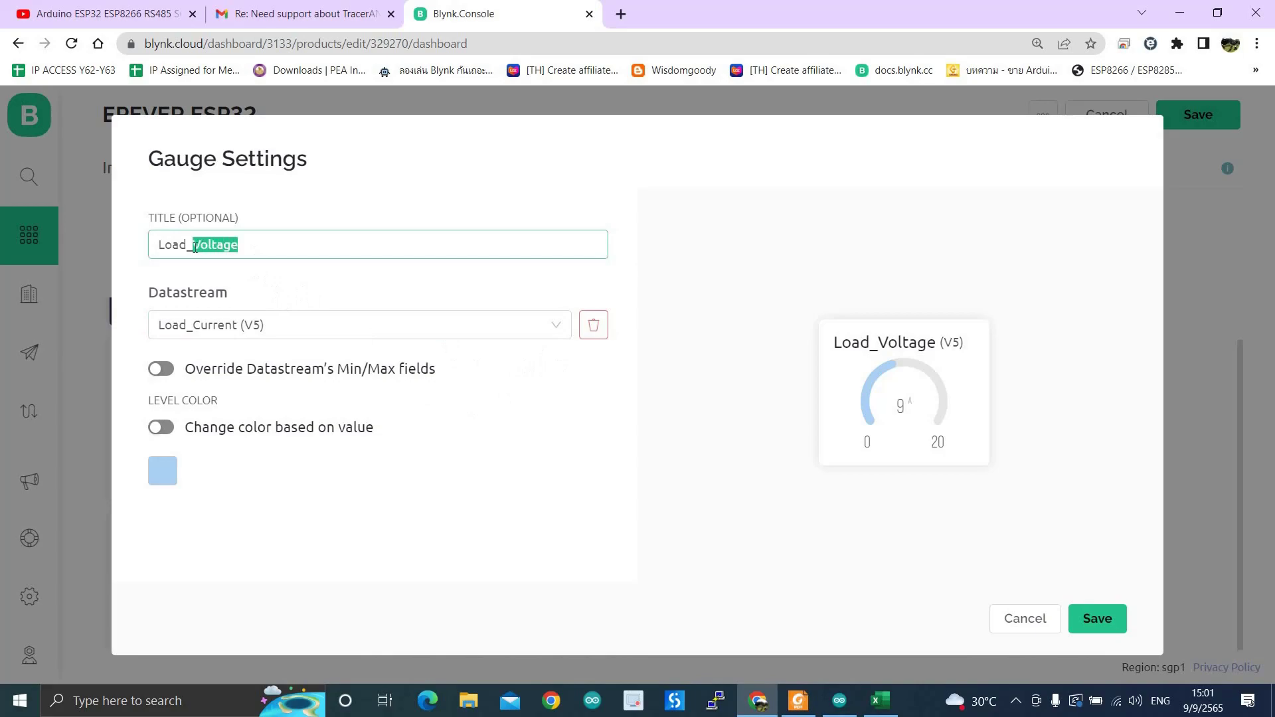
type("Cu")
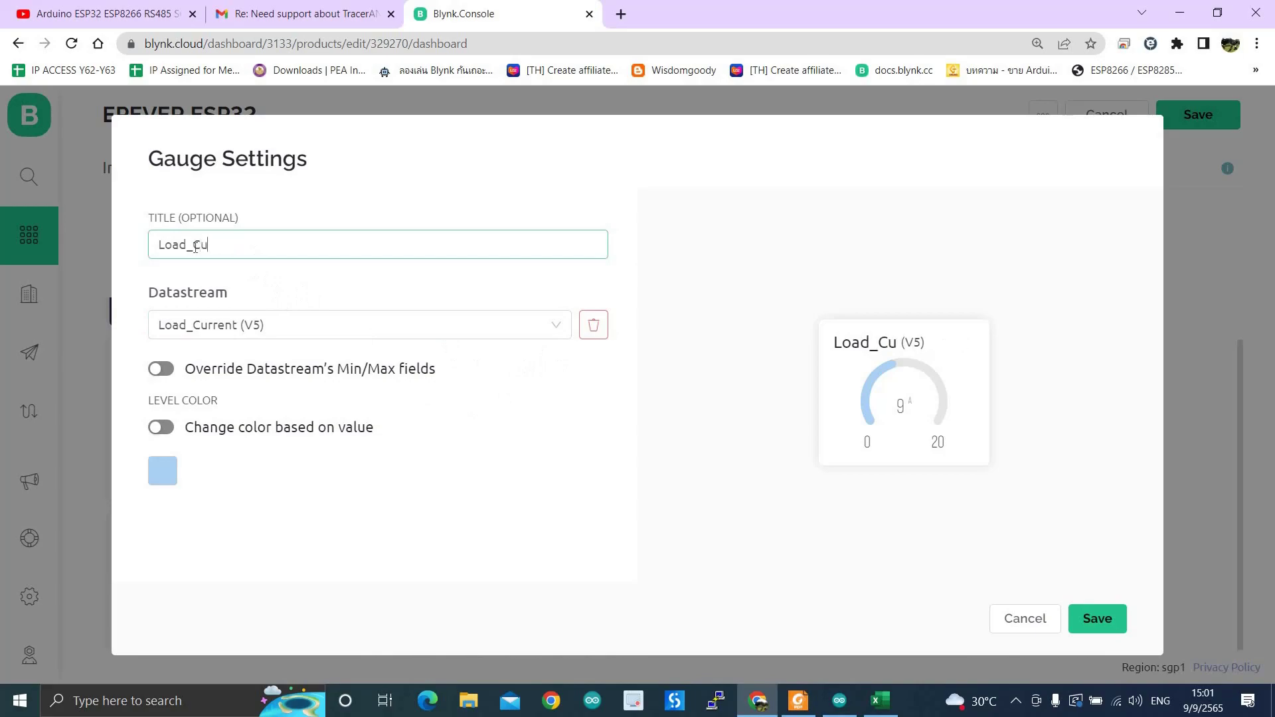
type("rrent")
left_click(1100, 620)
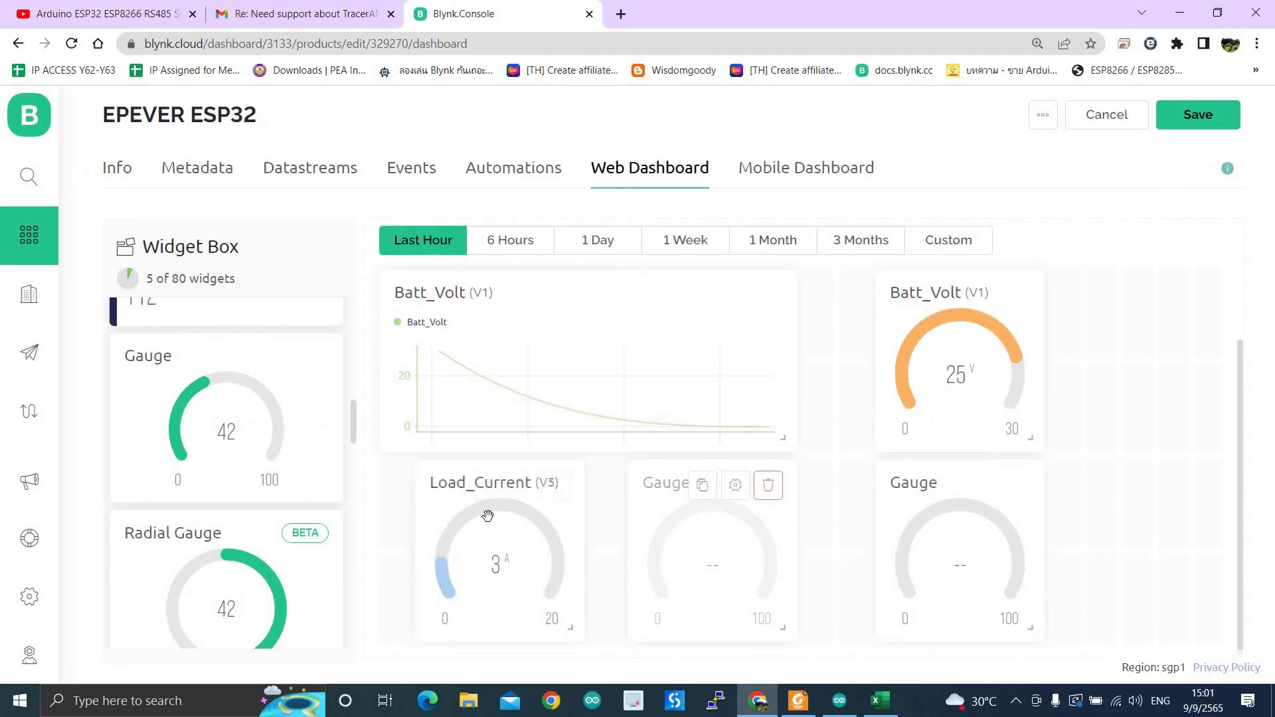
- Title the middle gauge in the lower row Load_Power, link it to the Load_Power (V6) datastream, and save its settings
left_click(735, 486)
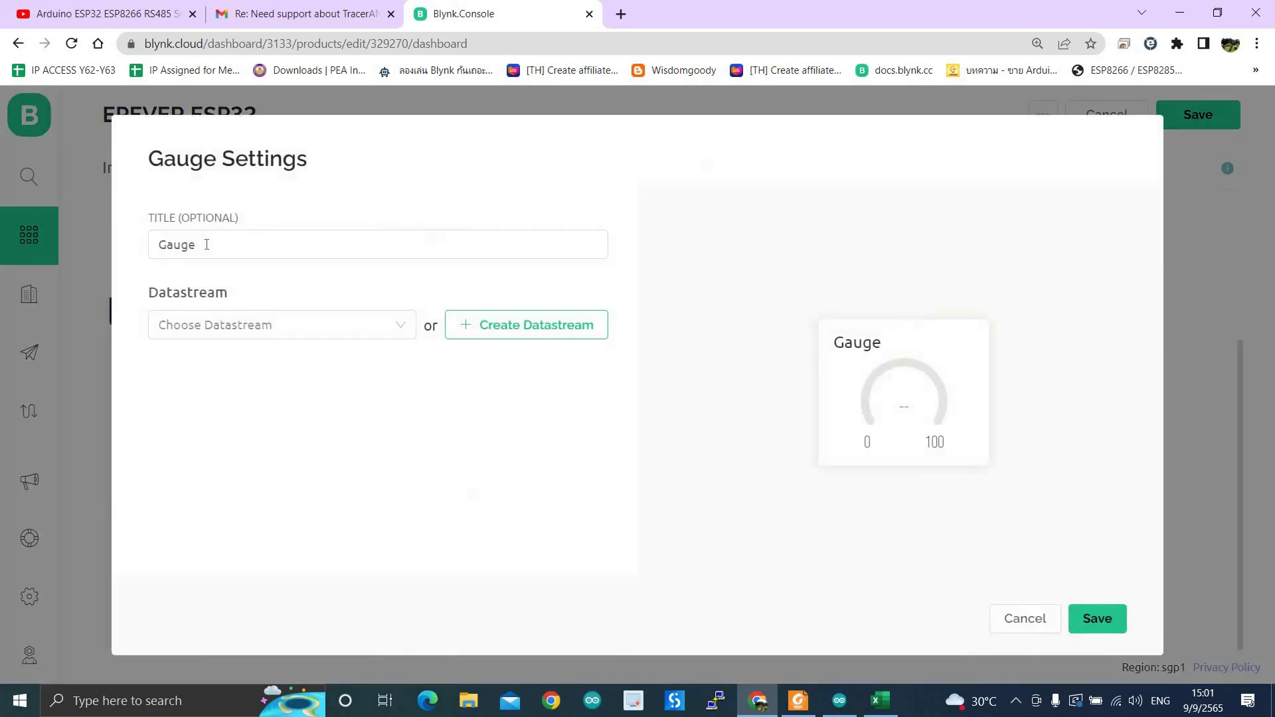
key("ctrl+a")
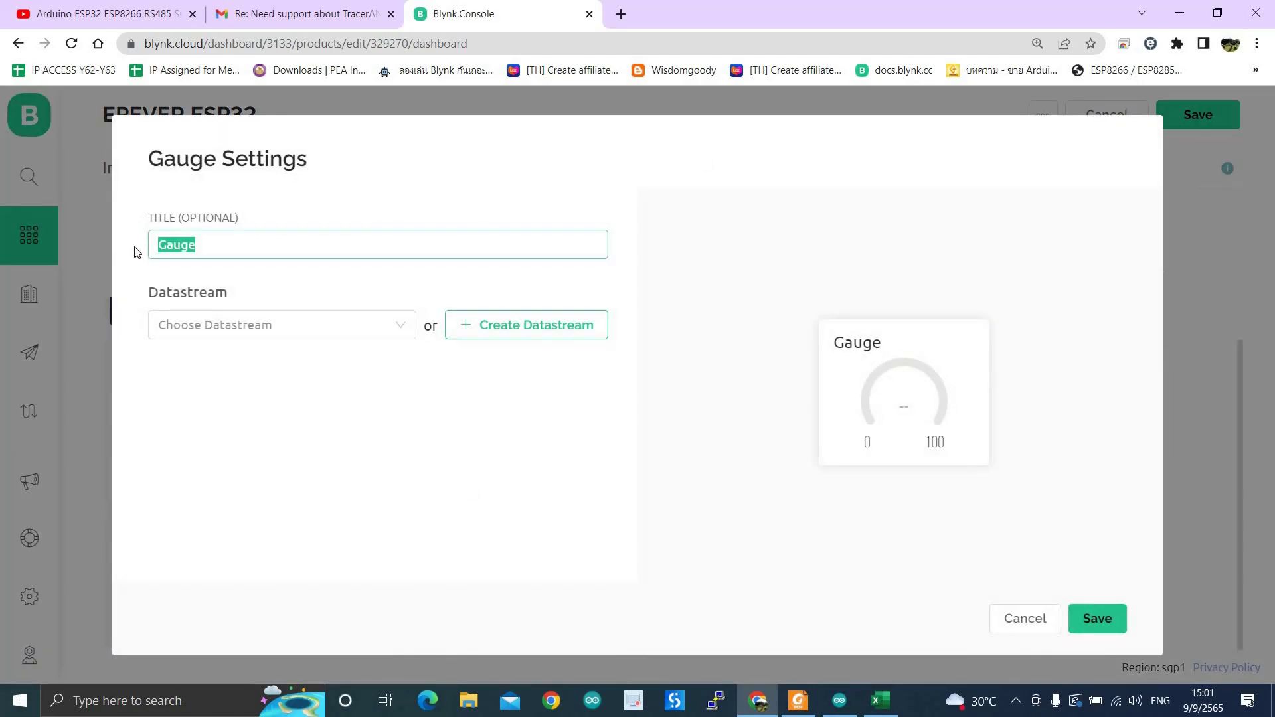
type("Load")
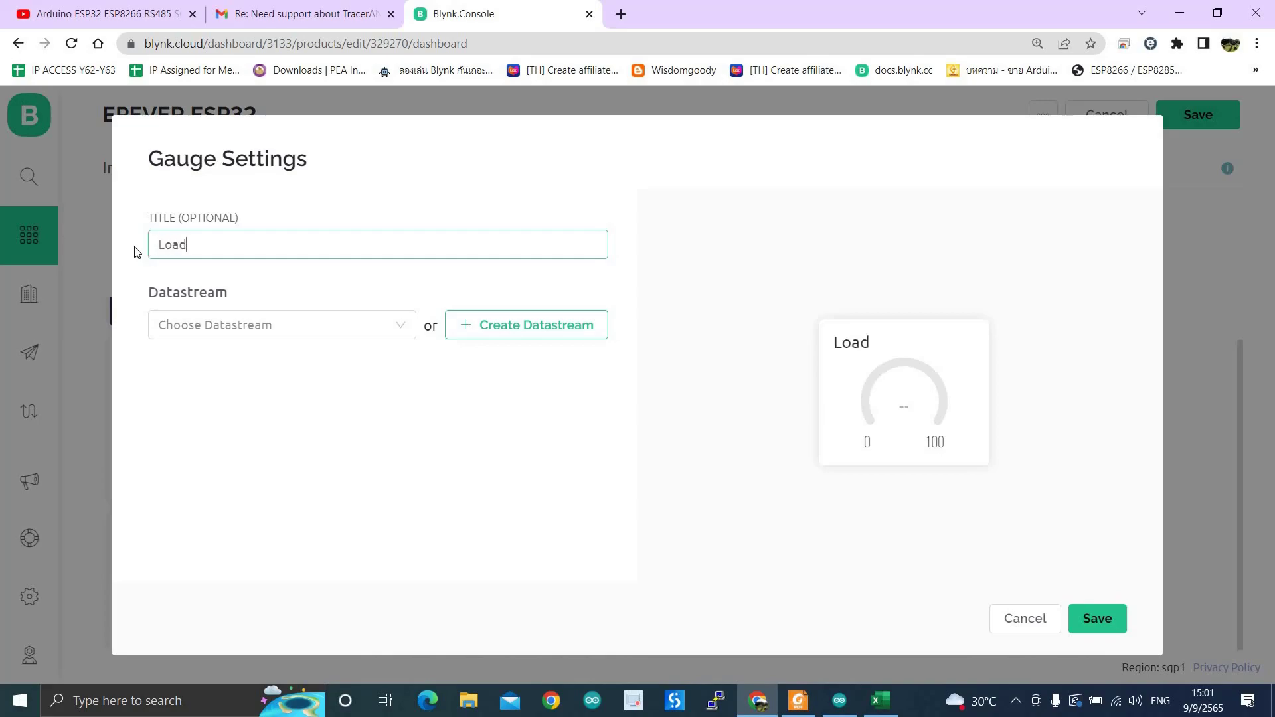
type("_Power")
left_click(327, 324)
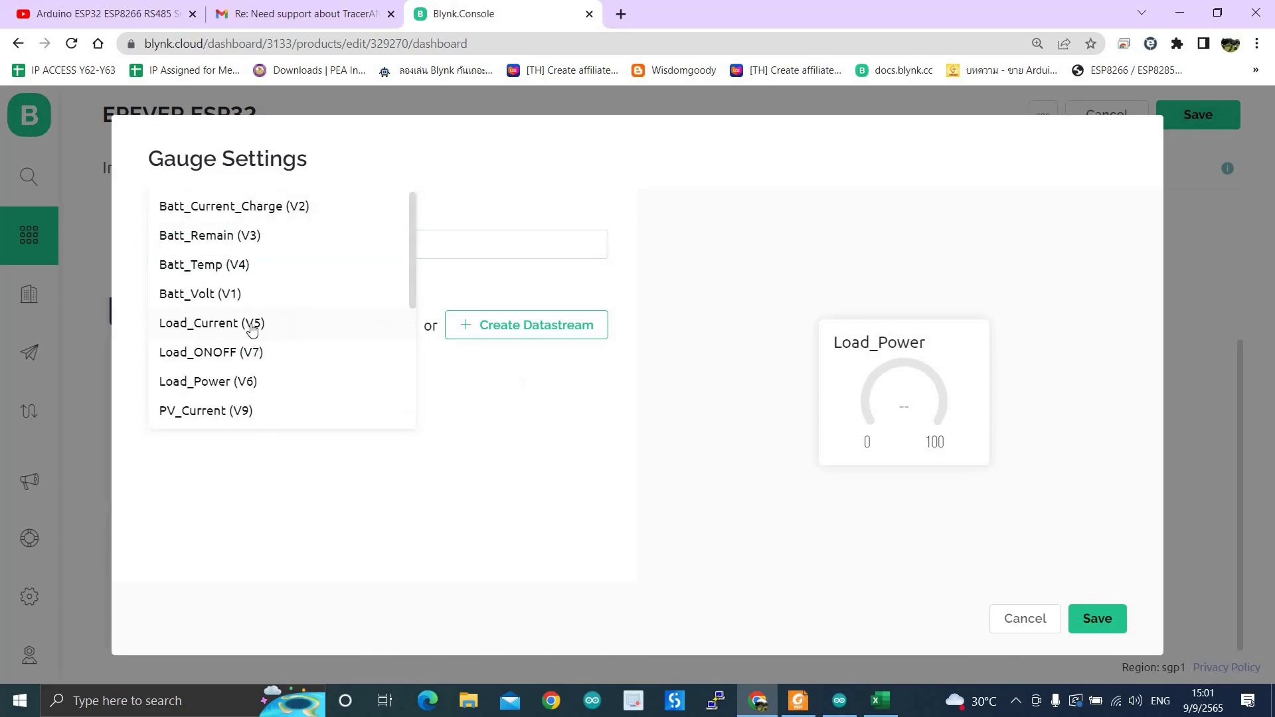
left_click(208, 387)
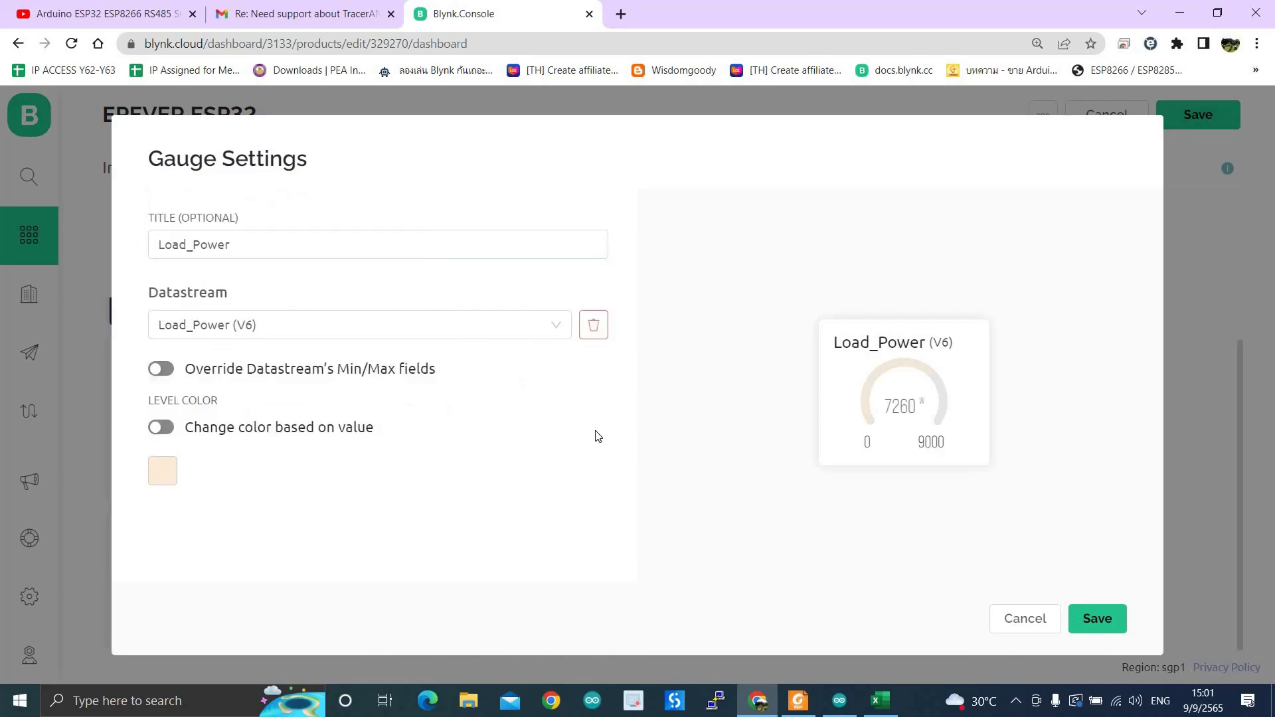
left_click(1095, 619)
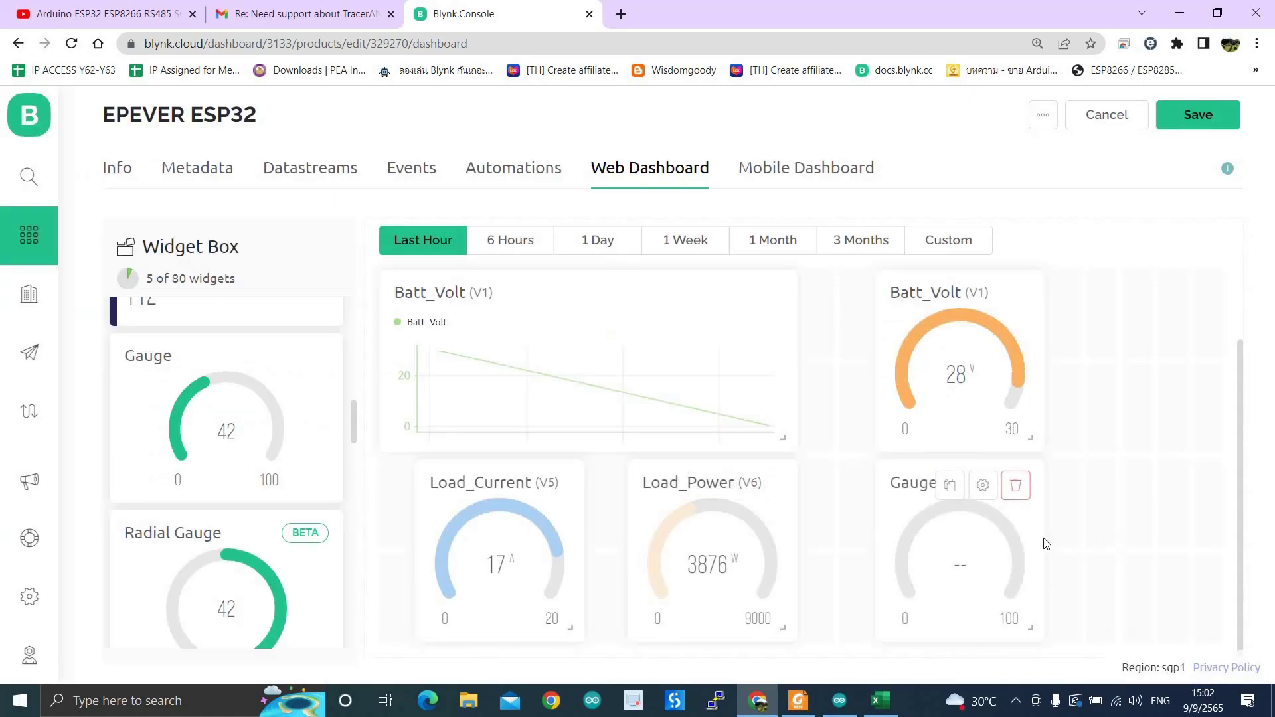
- Replace the unconfigured gauge beneath the Batt_Volt gauge with a Switch widget
left_click_drag(965, 555, 1026, 554)
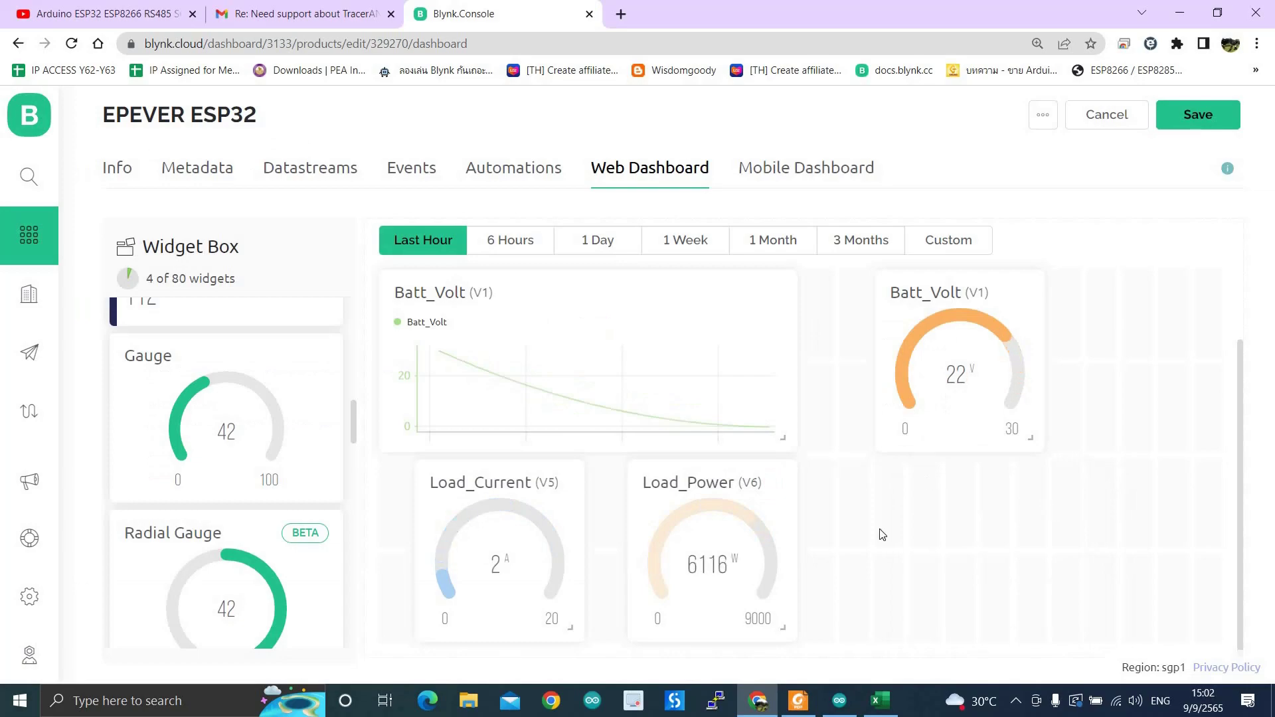
scroll(269, 473, "down", 1)
scroll(265, 470, "up", 5)
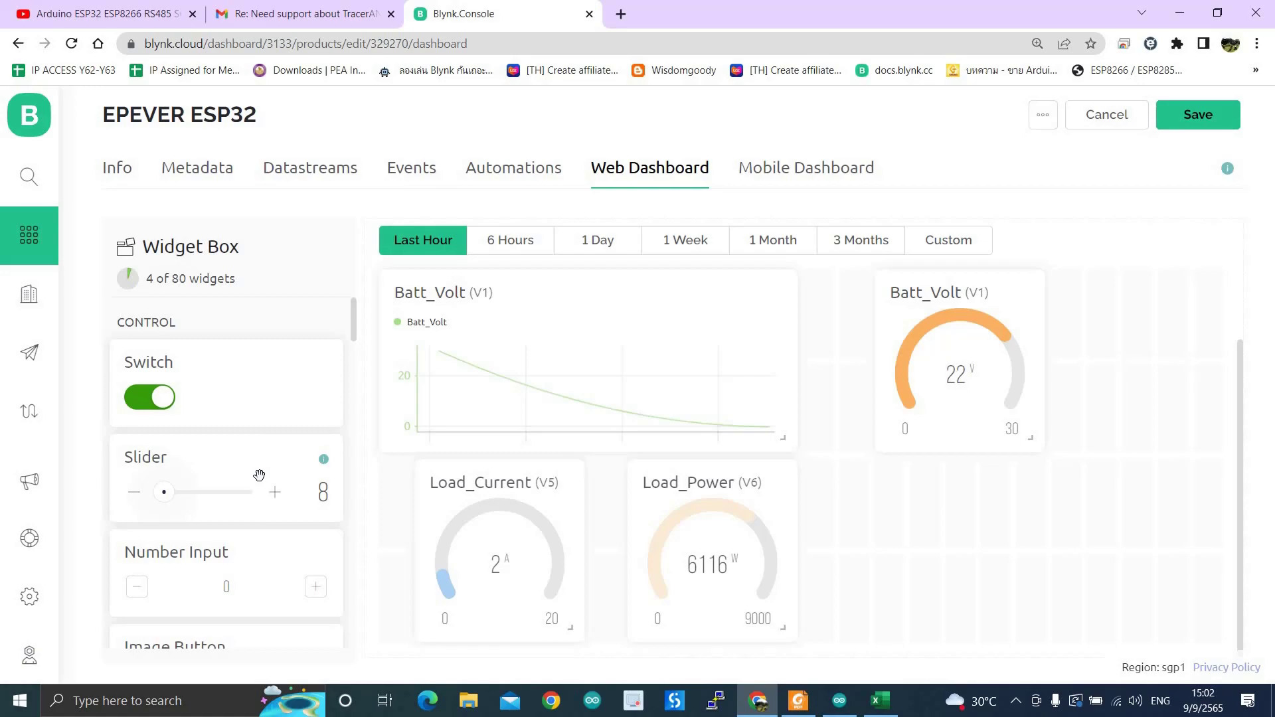
left_click_drag(1092, 492, 970, 522)
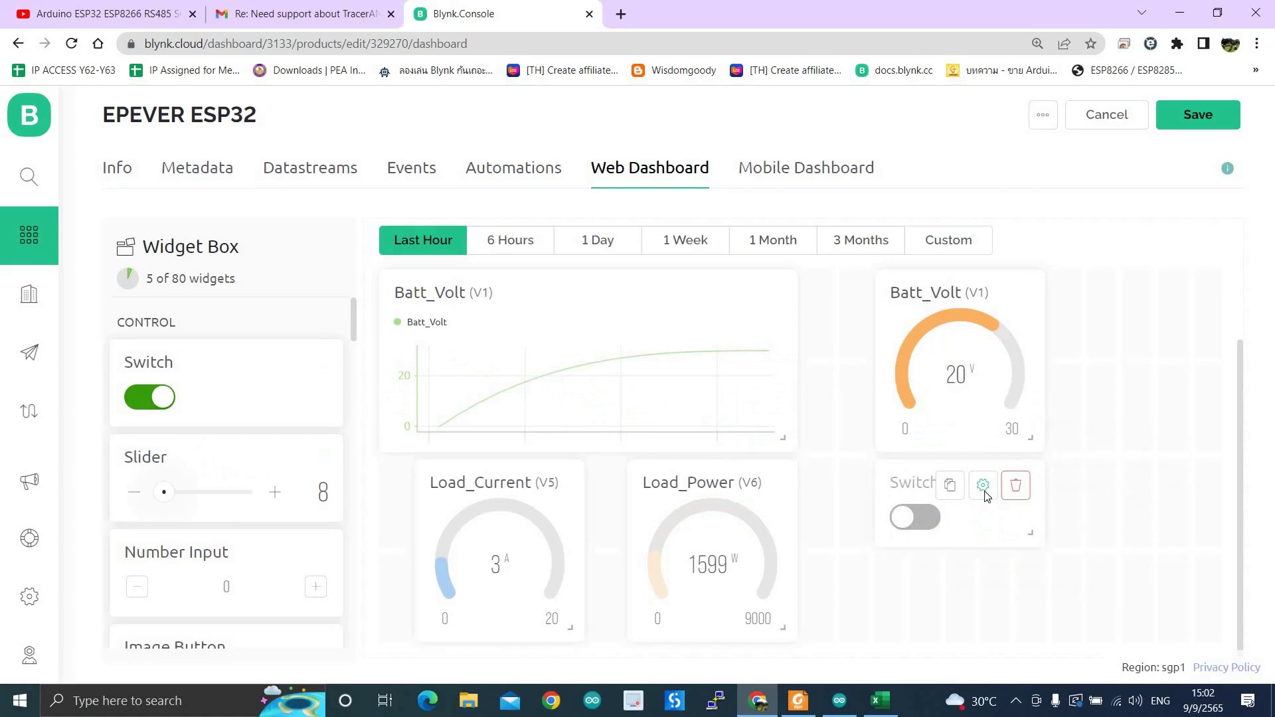
- Title the switch ON_OFF_Load, link it to the Load_ONOFF (V7) datastream, and save its settings
left_click(983, 486)
left_click(261, 252)
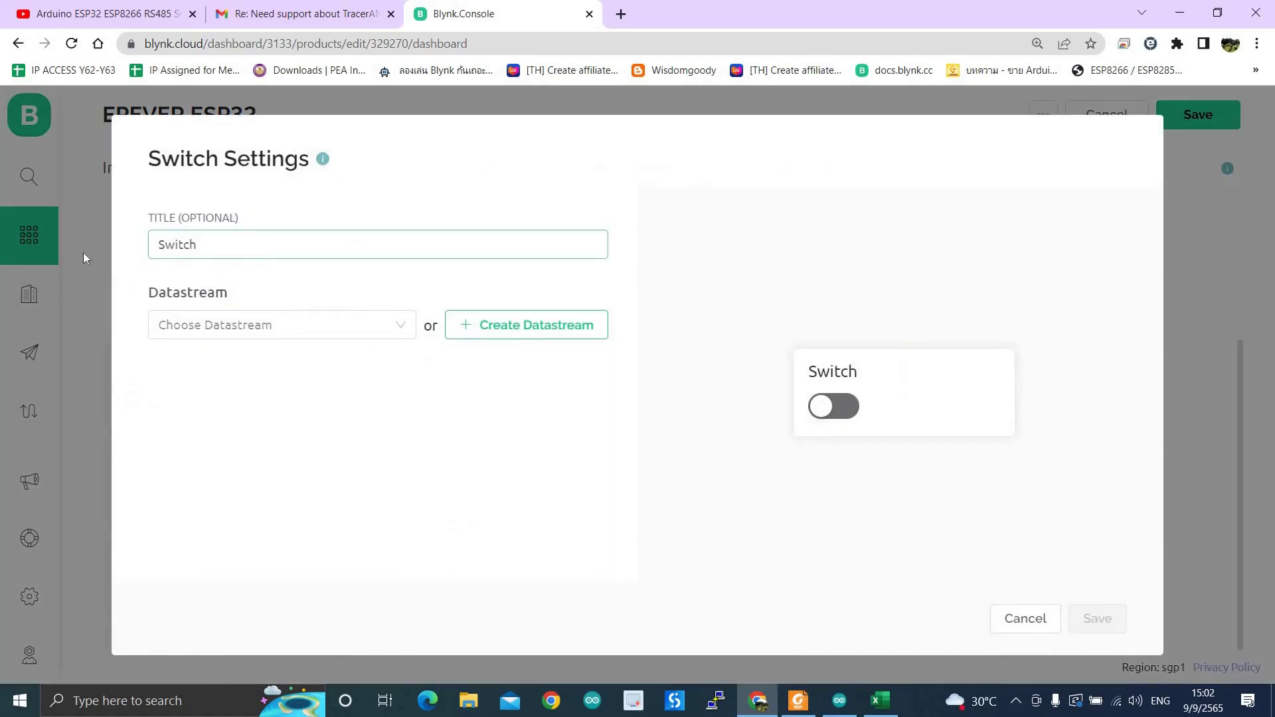
double_click(204, 246)
type("O")
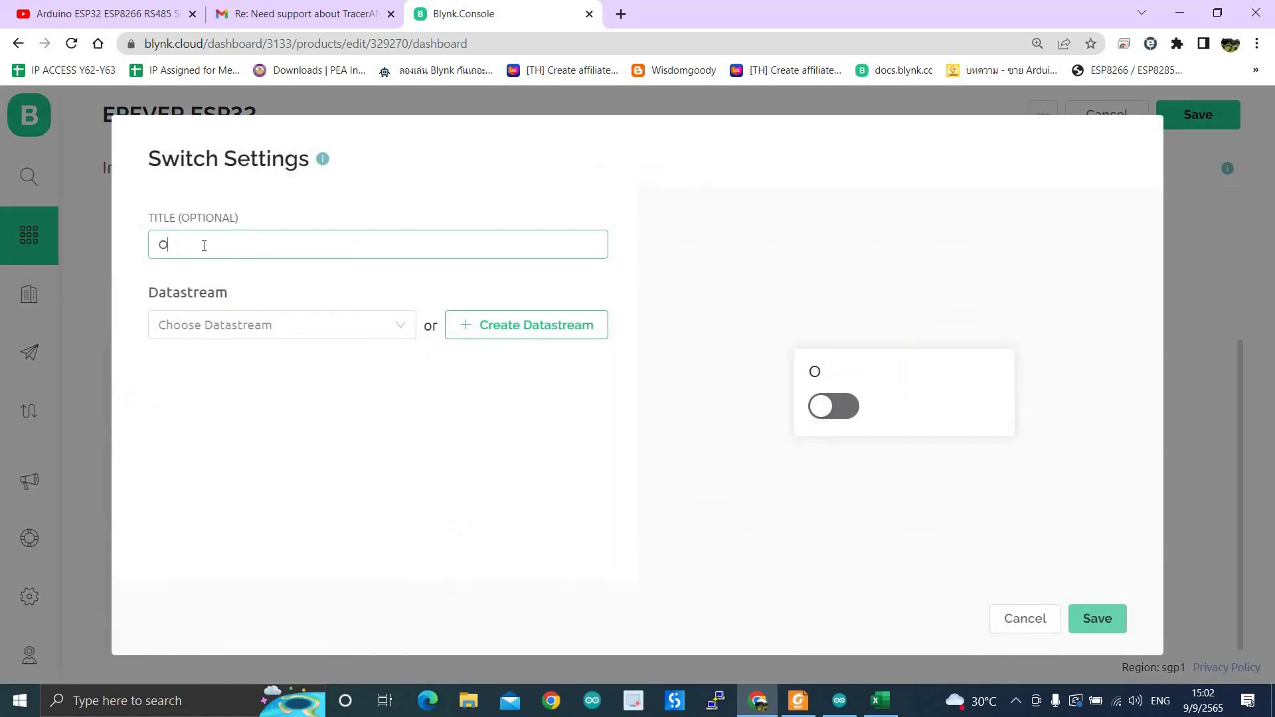
type("N_OFF")
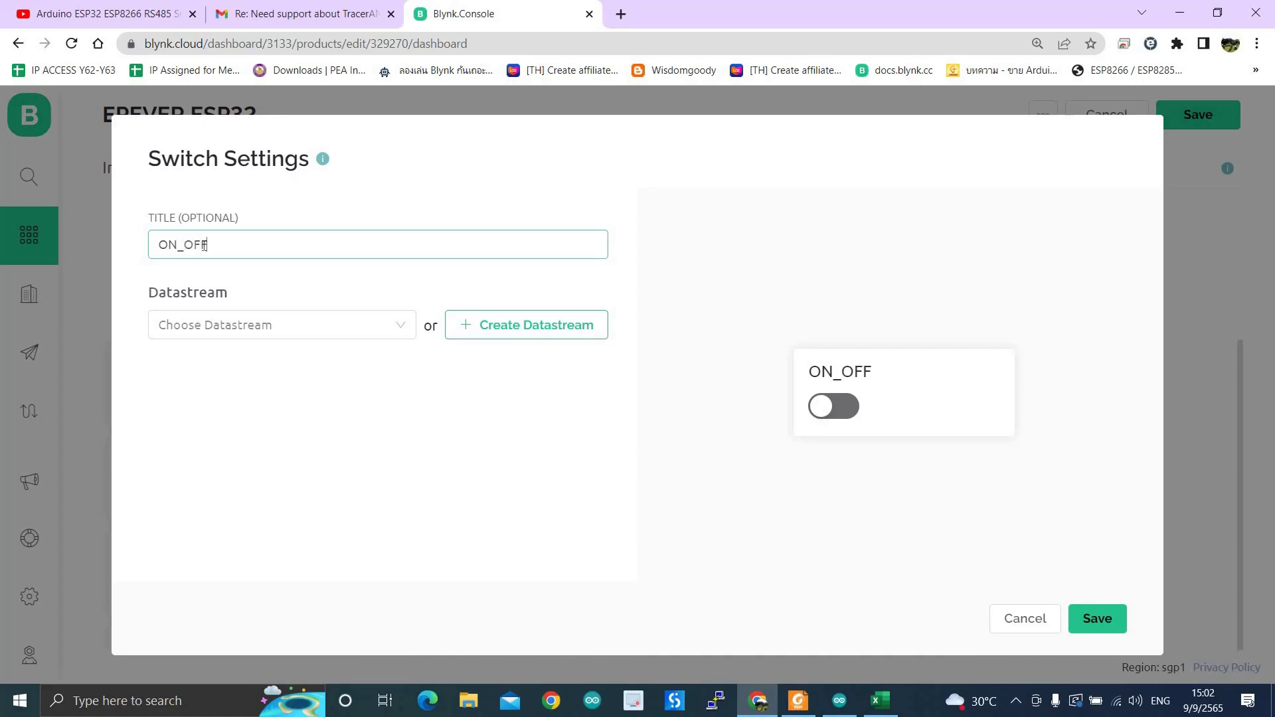
type("_Load")
left_click(341, 324)
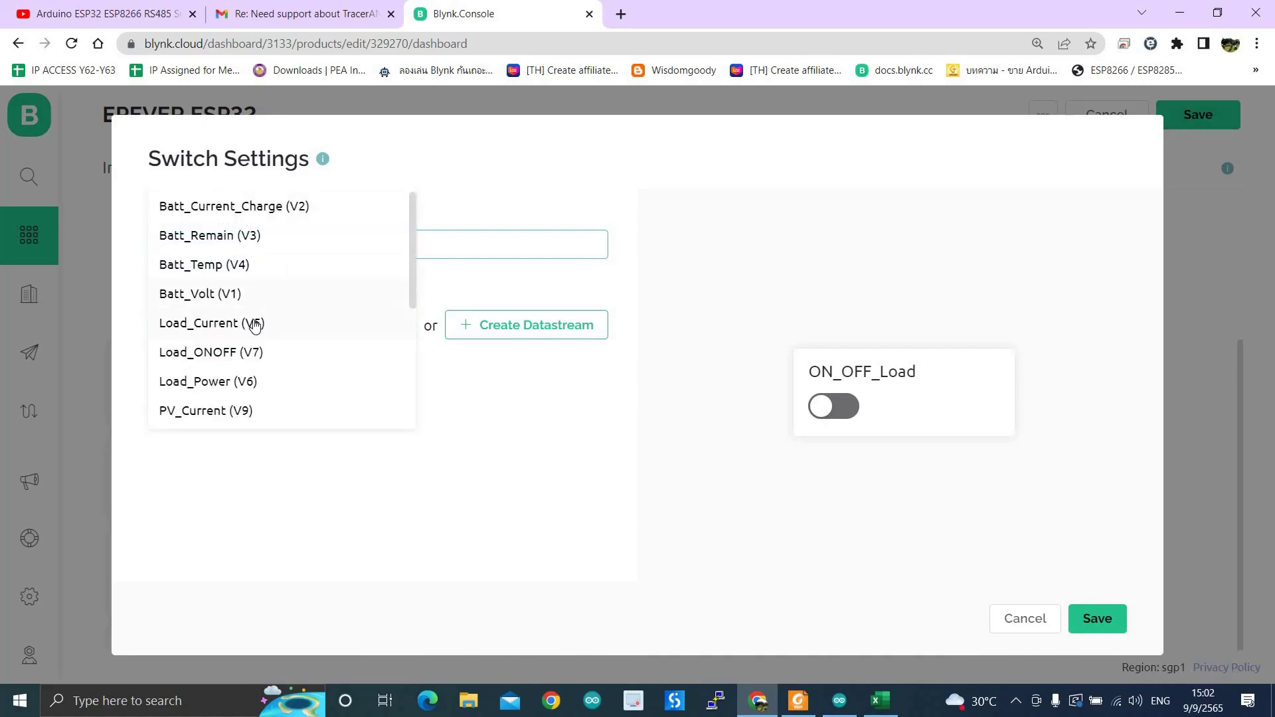
left_click(213, 357)
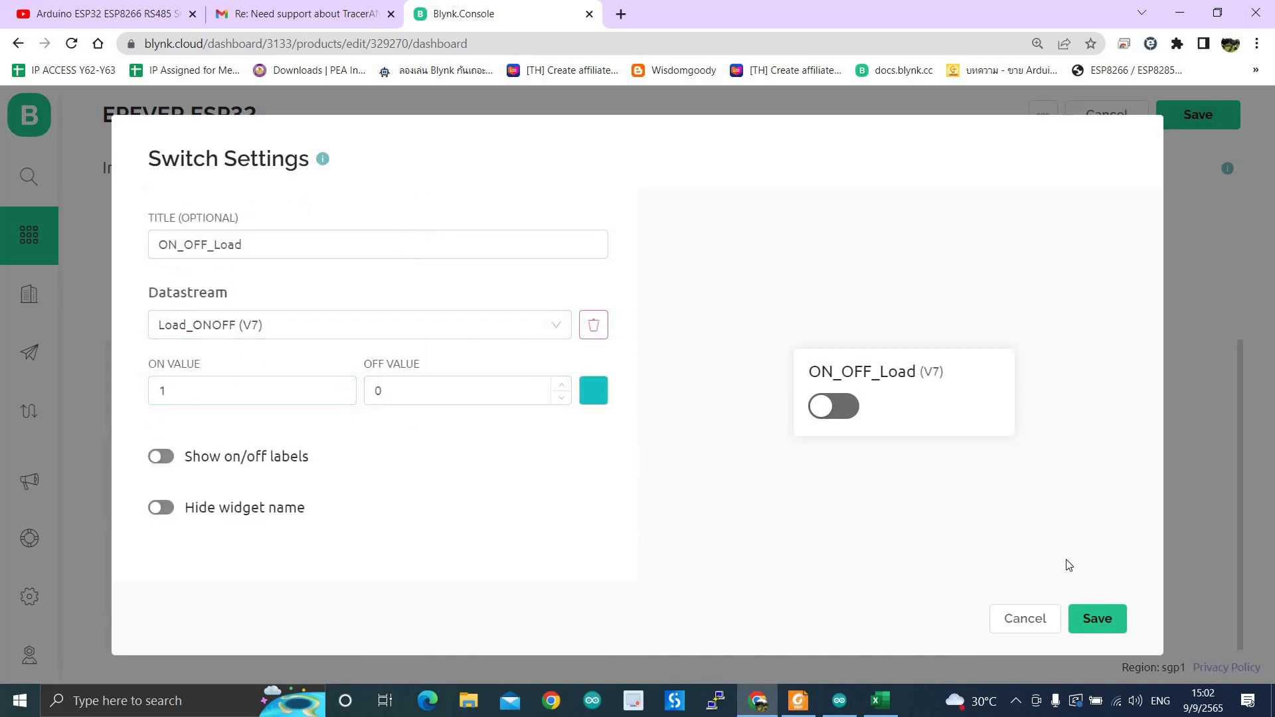
left_click(1097, 617)
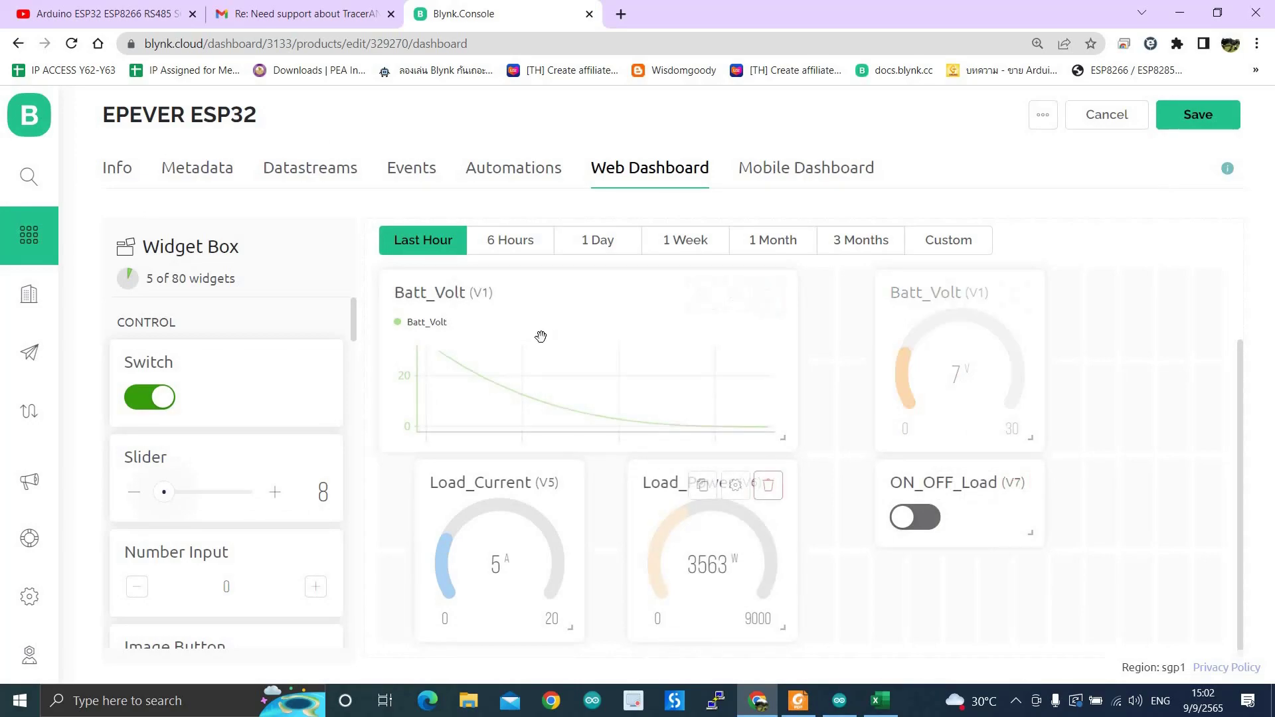
- Add a Label widget to the dashboard in the empty space beside the Batt_Volt gauge
scroll(219, 478, "down", 4)
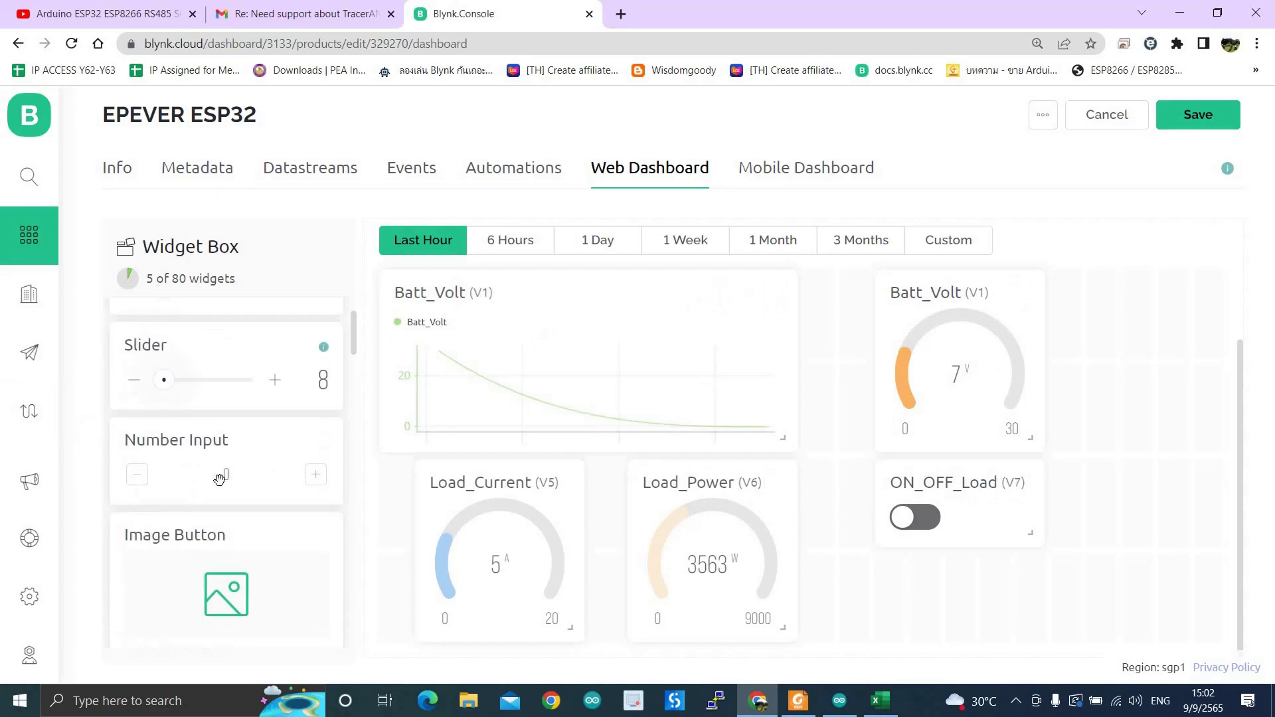
scroll(219, 478, "up", 4)
scroll(219, 478, "down", 3)
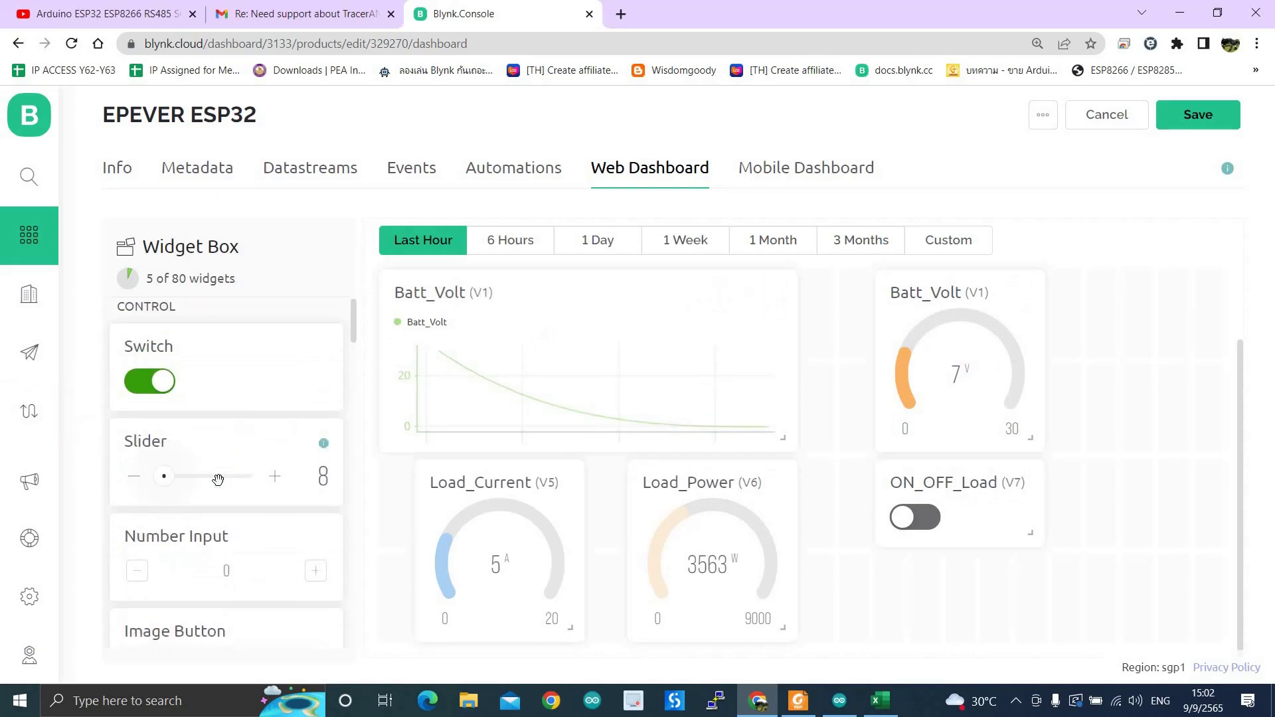
scroll(219, 480, "down", 5)
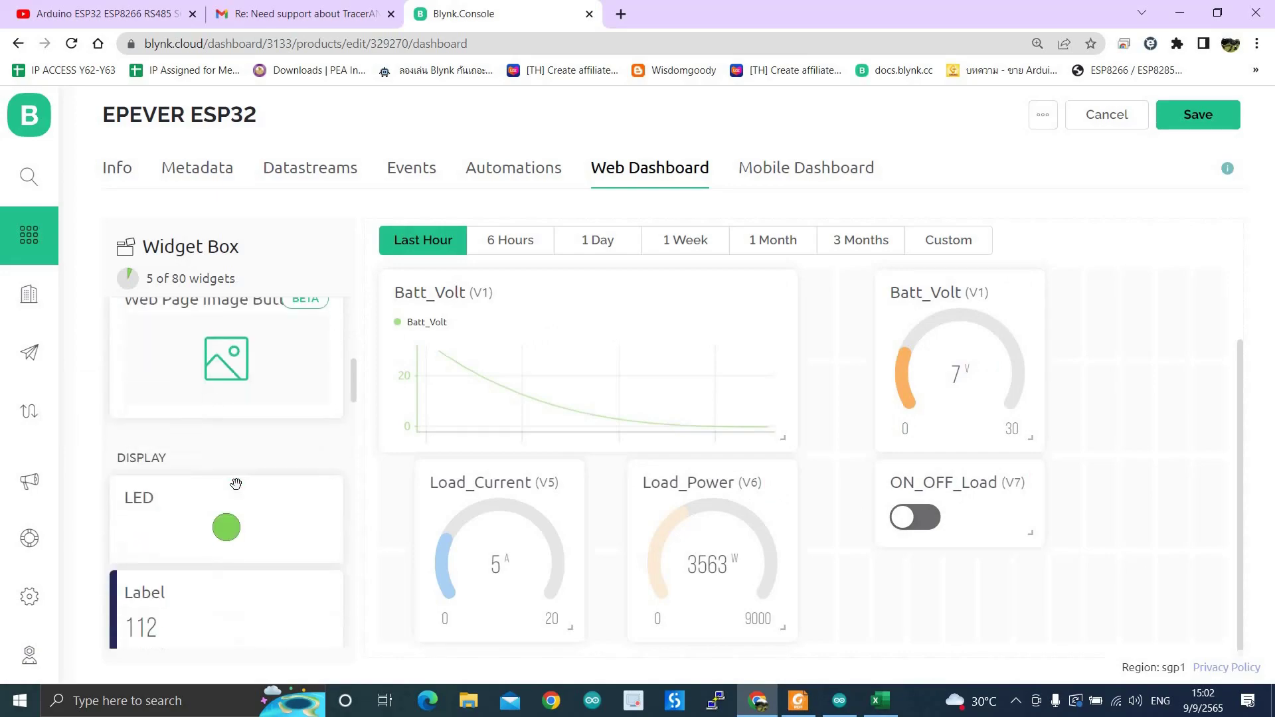
scroll(237, 484, "down", 2)
left_click_drag(212, 384, 1138, 350)
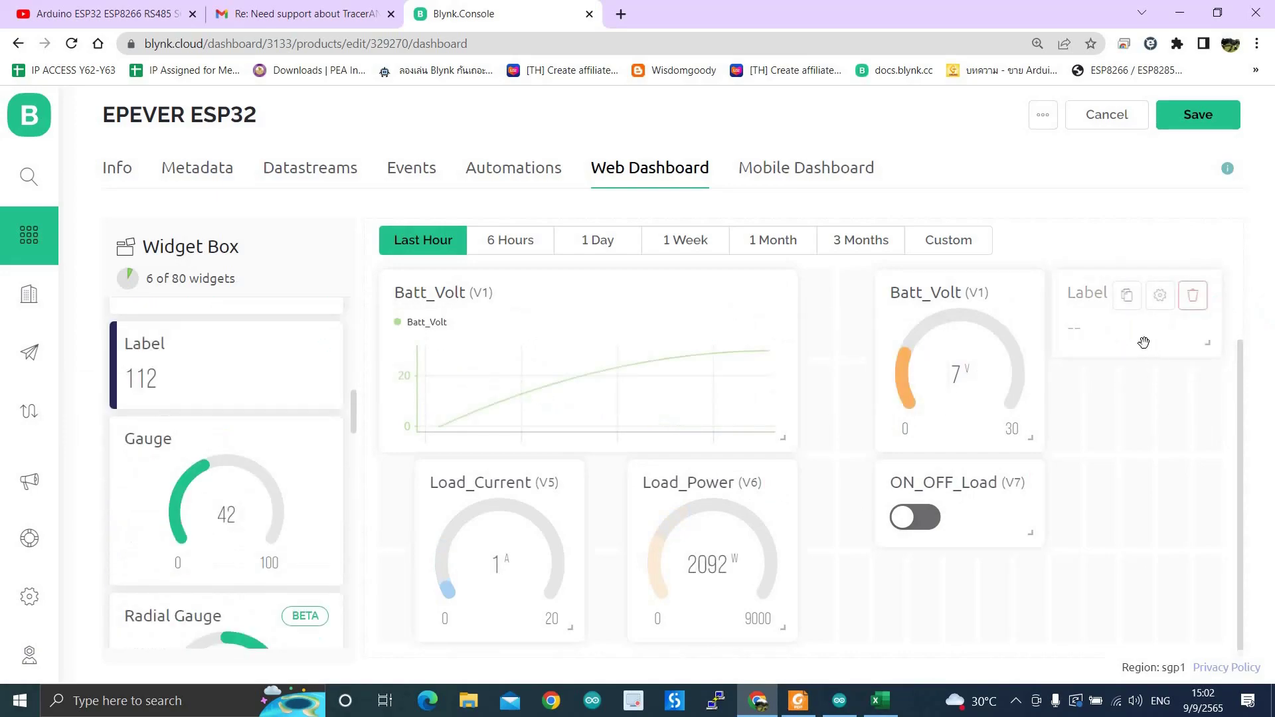
- Title the label Batt_temp, link it to the Batt_Temp (V4) datastream, and save its settings
left_click(1161, 294)
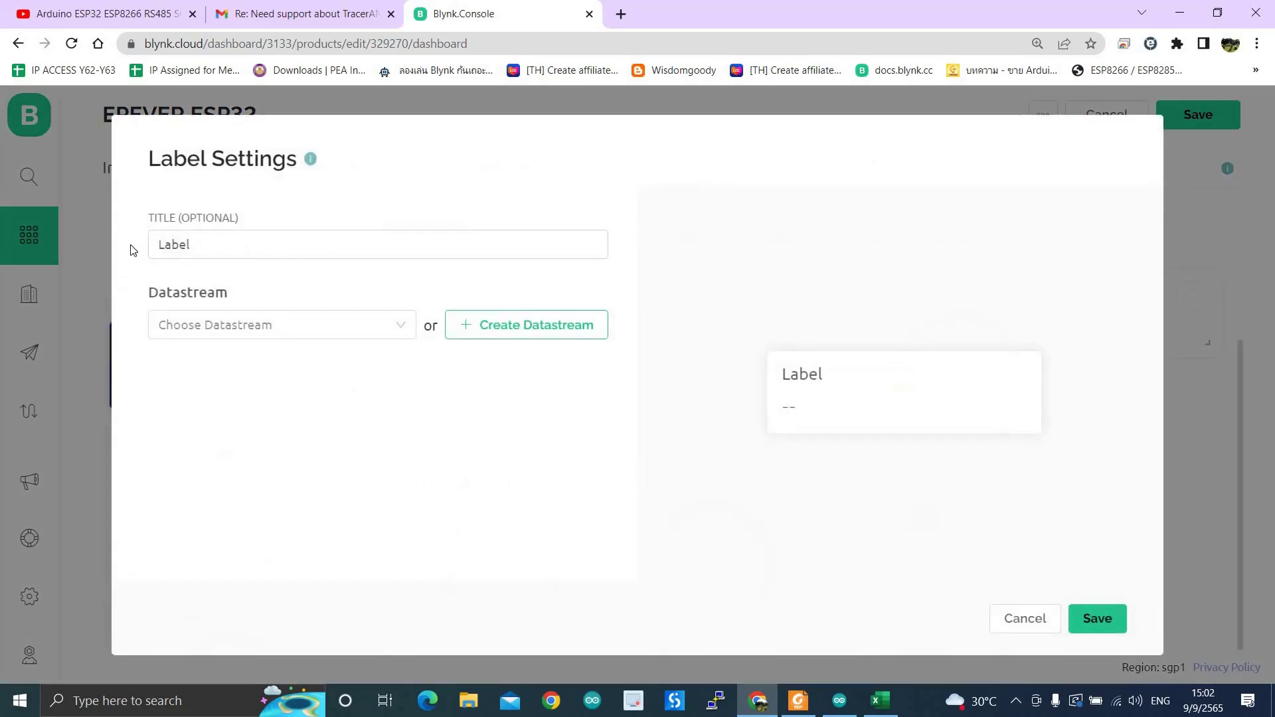
type("B")
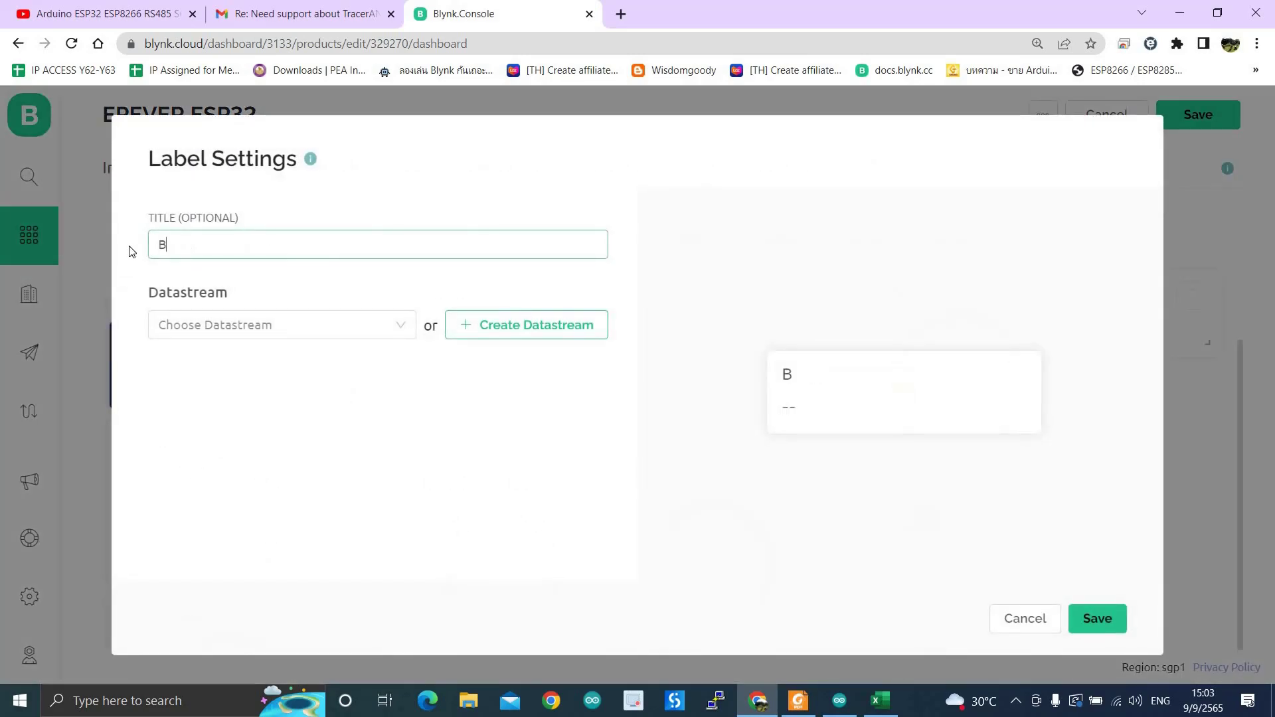
type("att_")
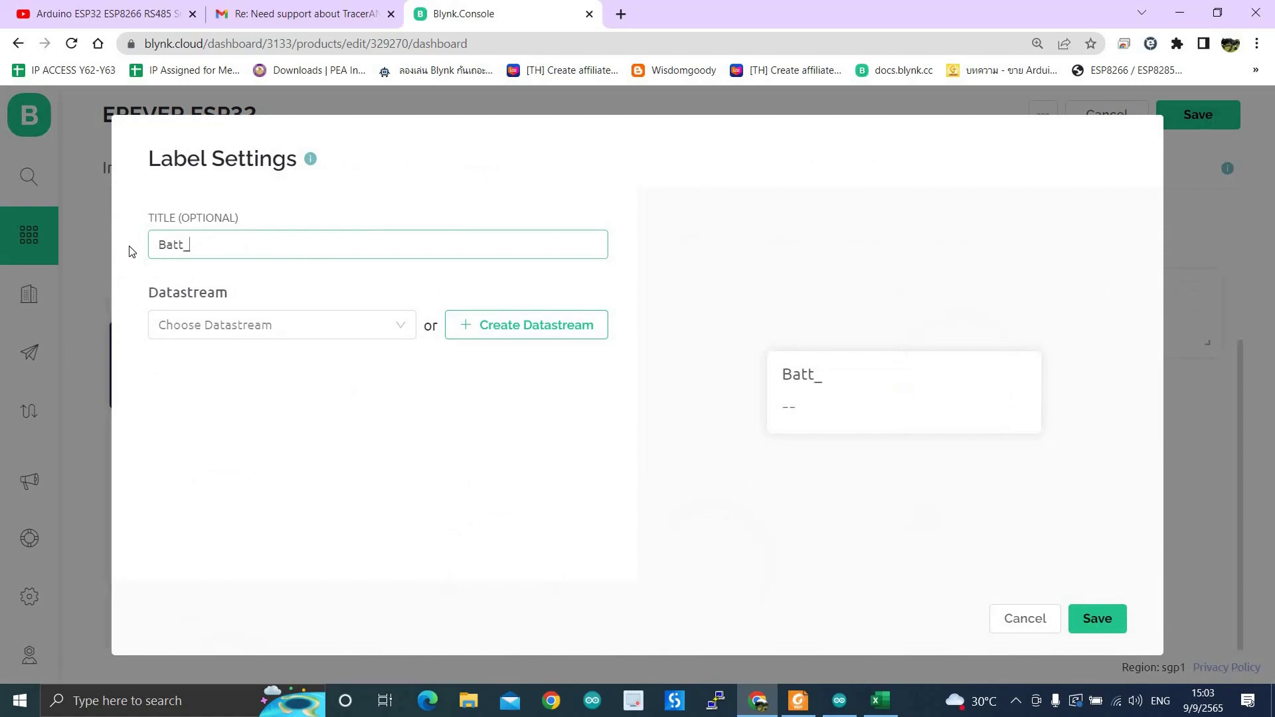
type("temp")
left_click(322, 325)
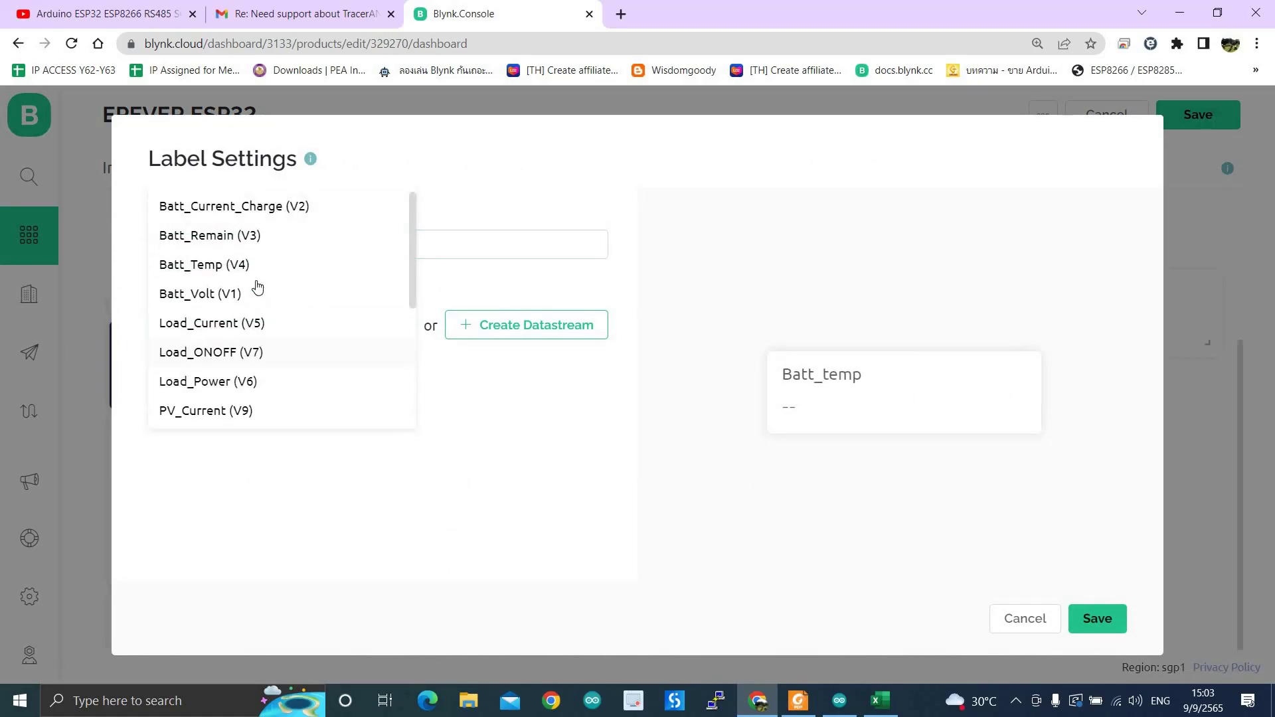
left_click(207, 269)
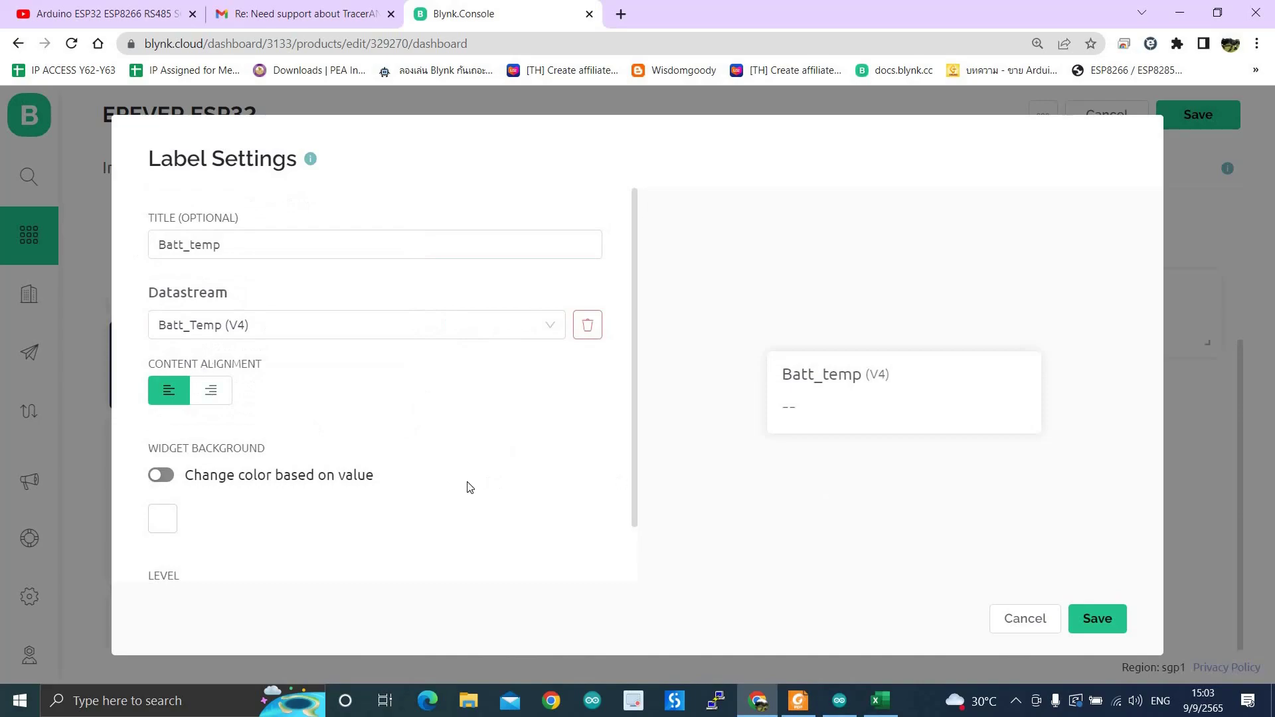
scroll(467, 484, "down", 1)
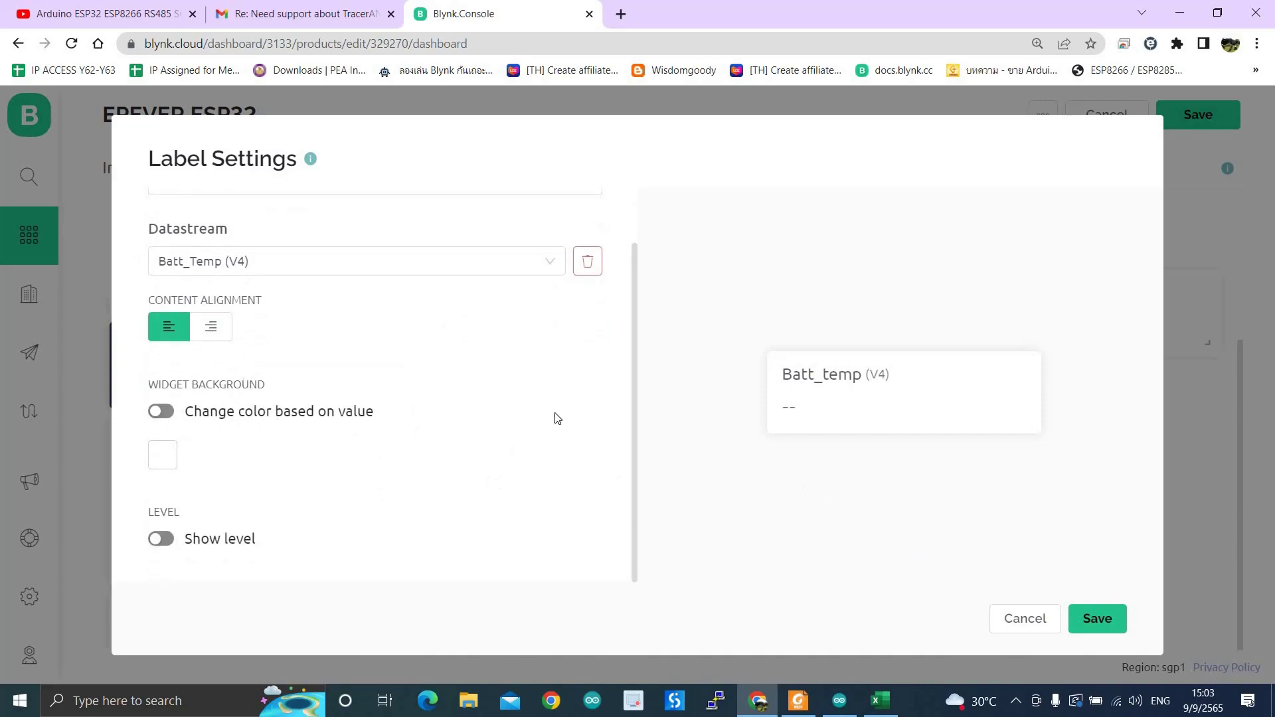
left_click(1104, 621)
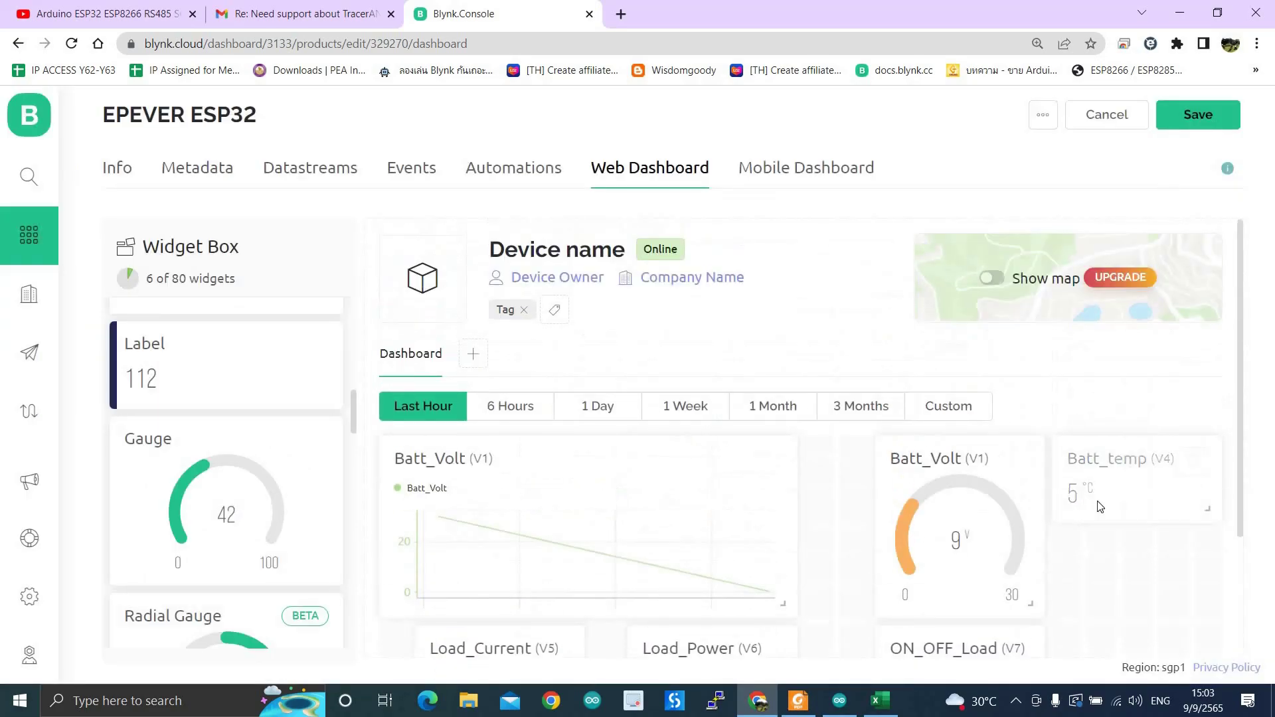
- Check the finished widget layout and save the EPEVER ESP32 template
scroll(1084, 521, "up", 3)
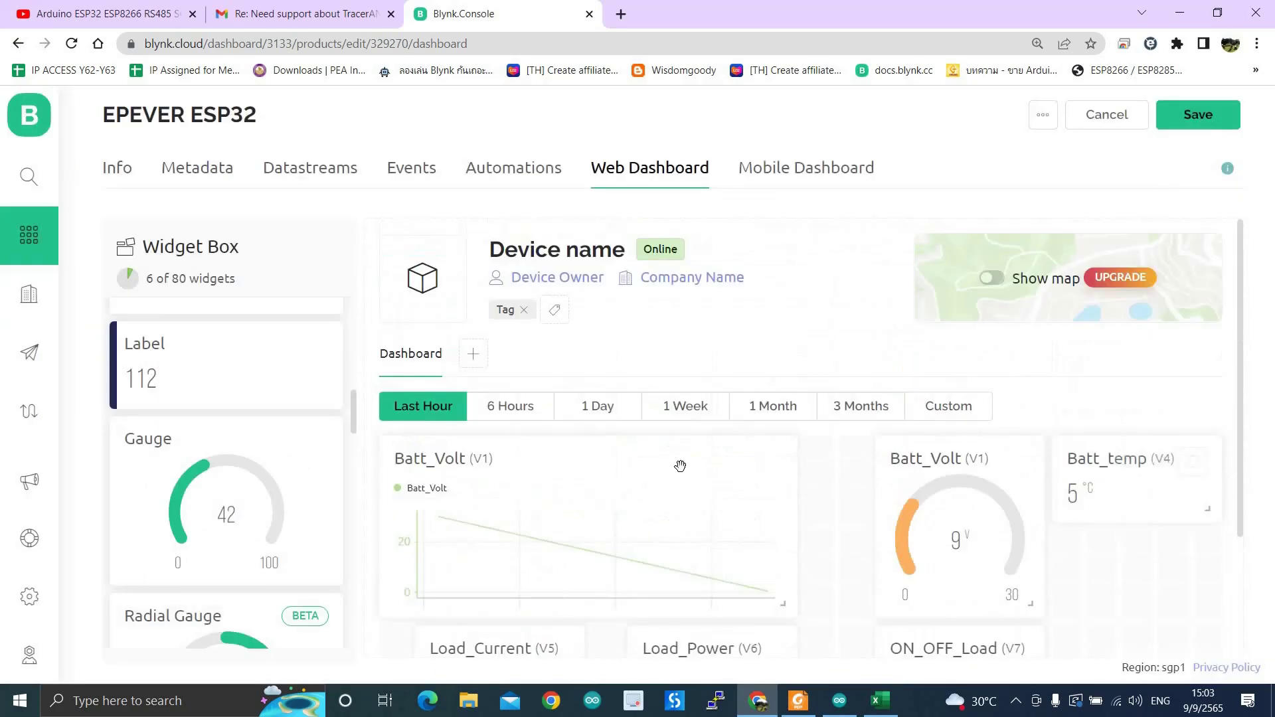
scroll(1124, 576, "down", 3)
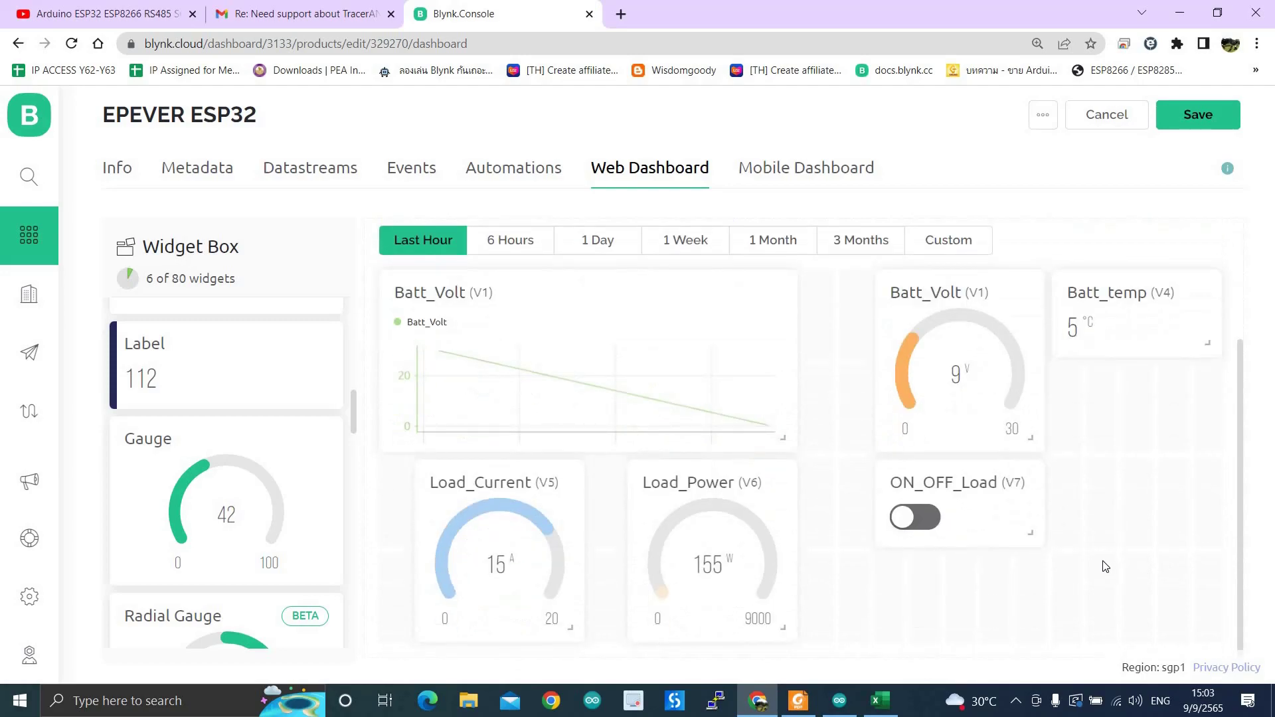
scroll(1102, 551, "up", 3)
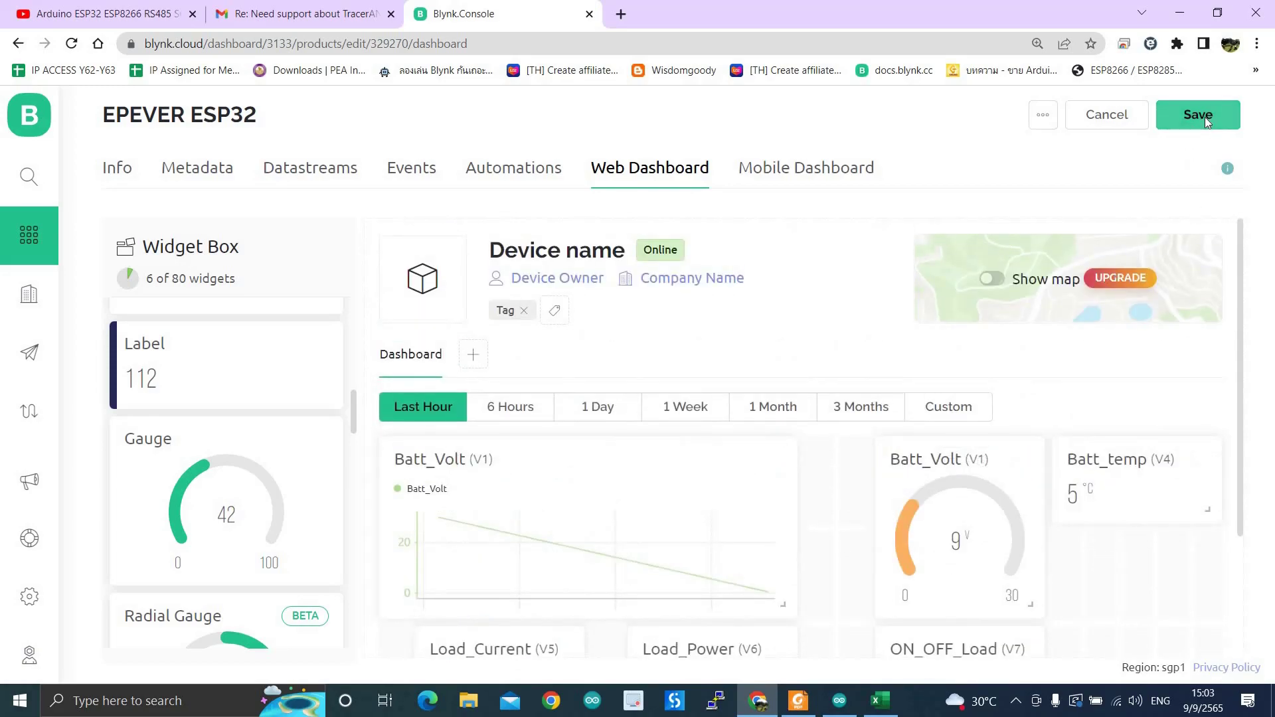
left_click(1205, 117)
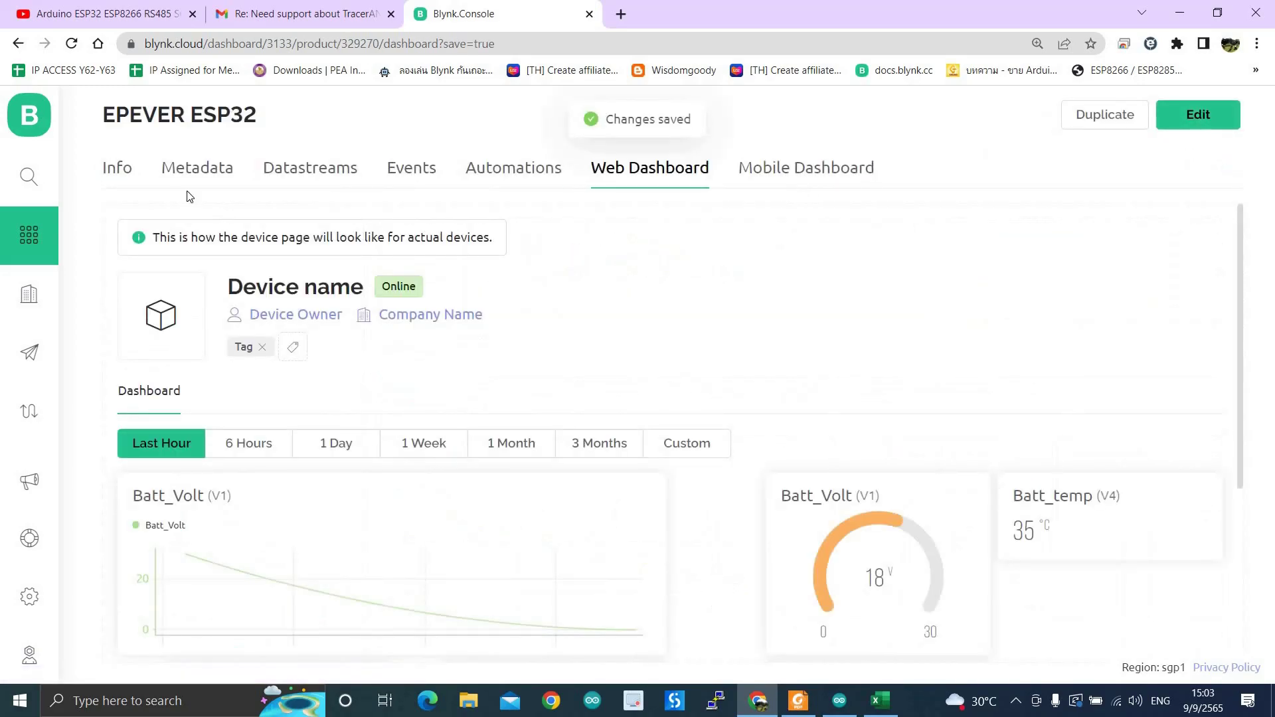
- Copy the firmware configuration code from the template's info page and switch to the Code_ESP32_Blynk2_EPEVER sketch in Arduino IDE
left_click(115, 174)
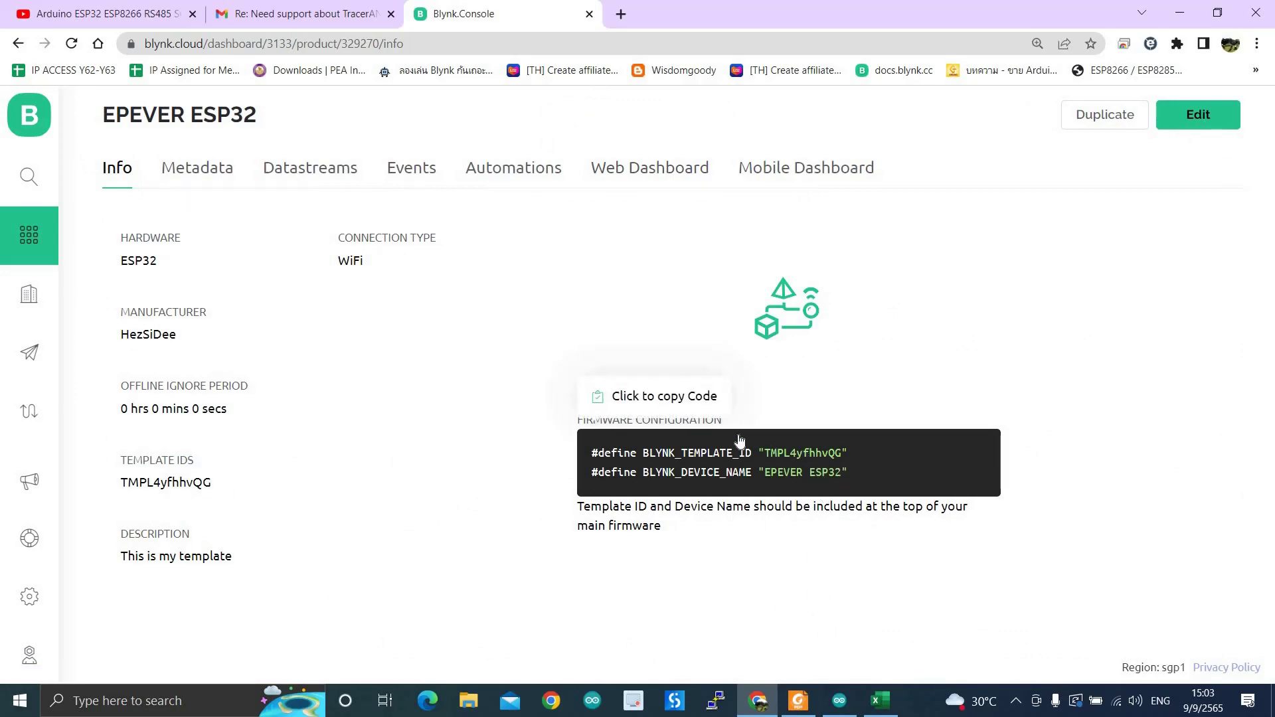
left_click(637, 403)
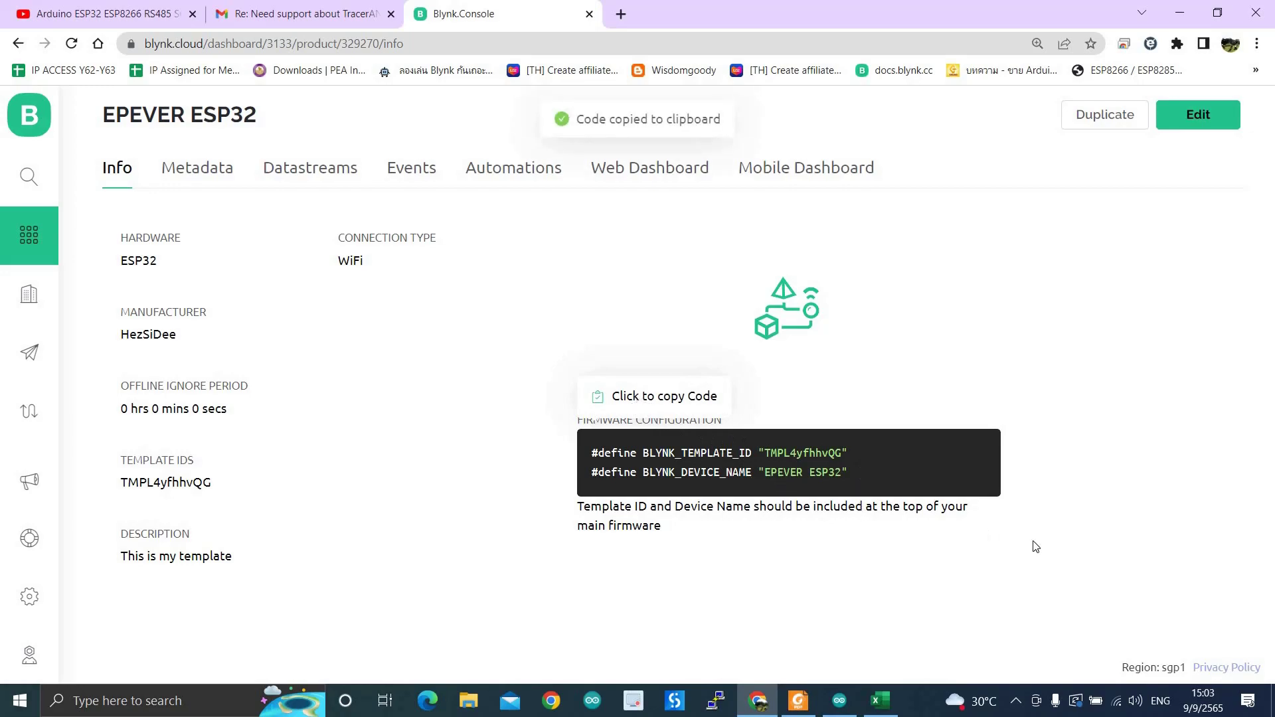
left_click(855, 698)
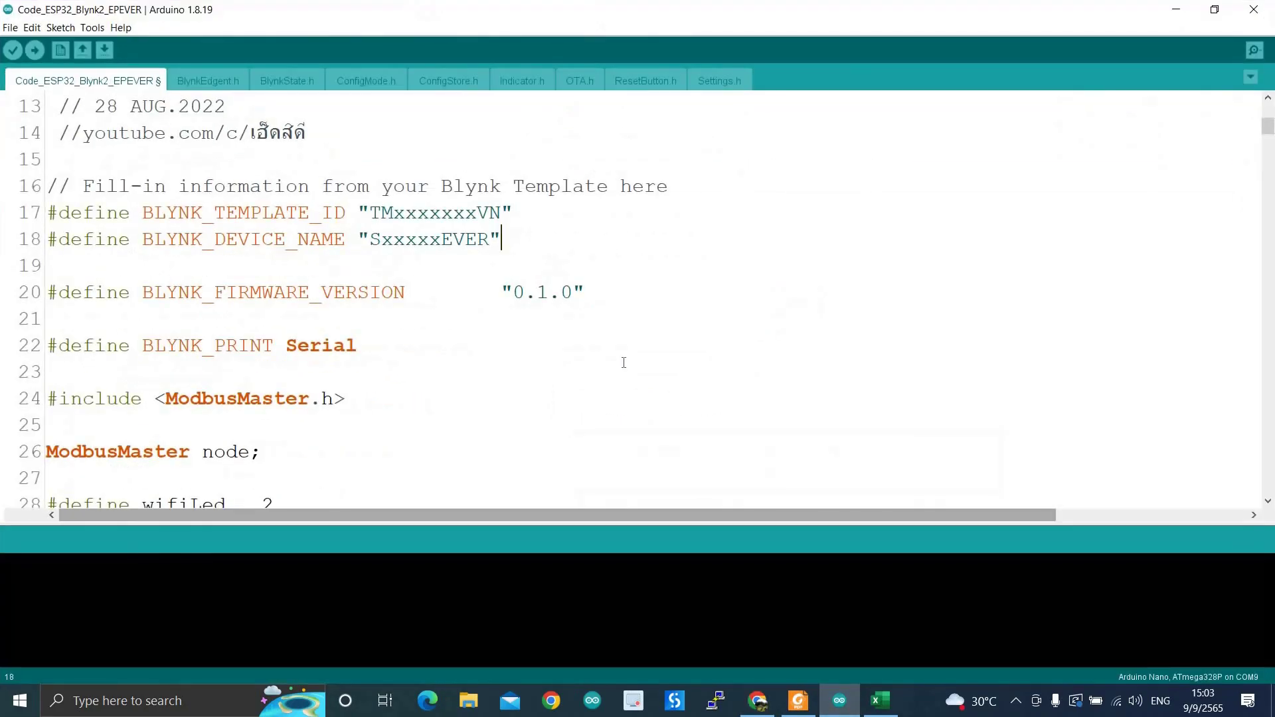
- Replace the placeholder BLYNK_TEMPLATE_ID and BLYNK_DEVICE_NAME defines on lines 17 and 18 with the copied firmware configuration
scroll(444, 341, "up", 3)
scroll(445, 340, "down", 2)
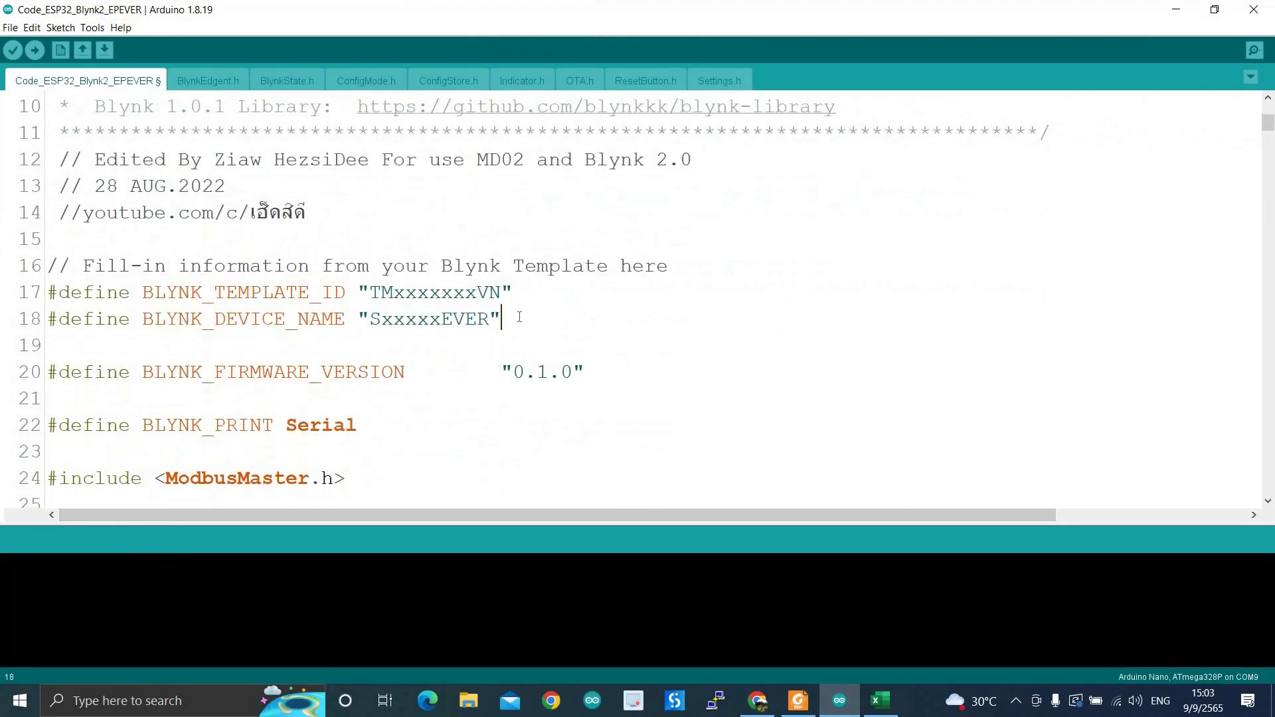
scroll(565, 307, "up", 3)
scroll(520, 233, "down", 4)
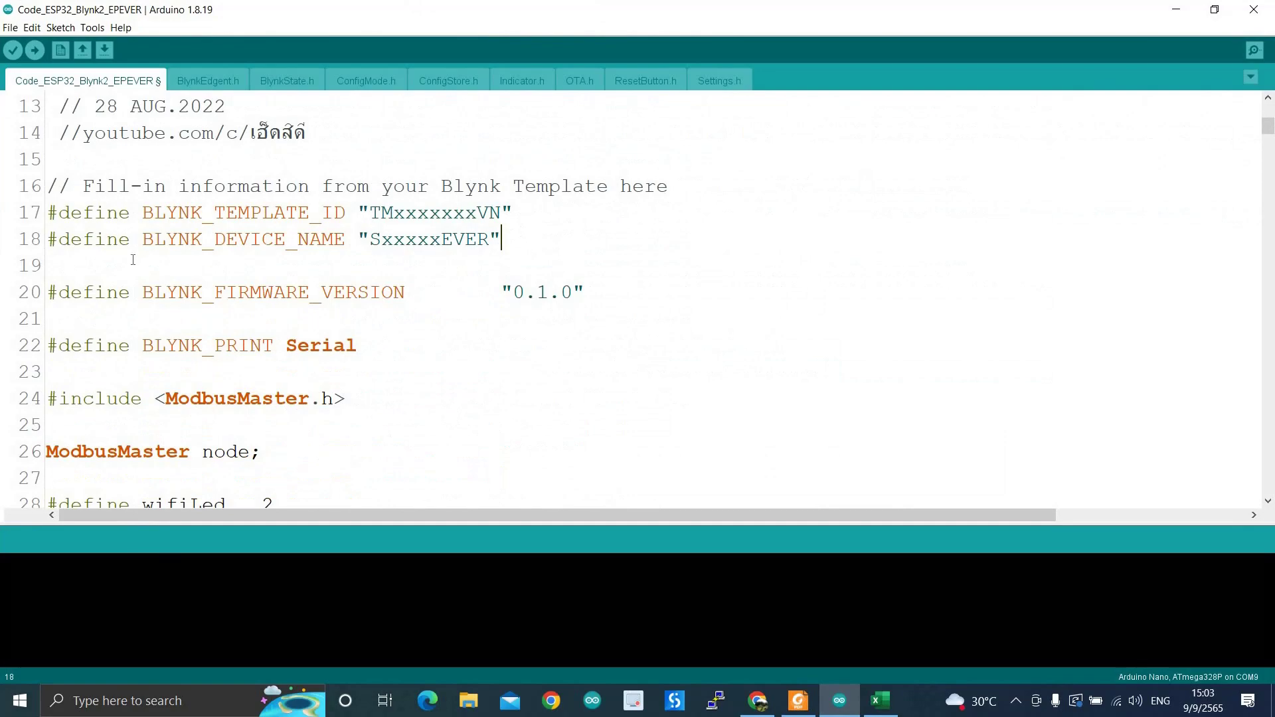
left_click_drag(133, 259, 69, 203)
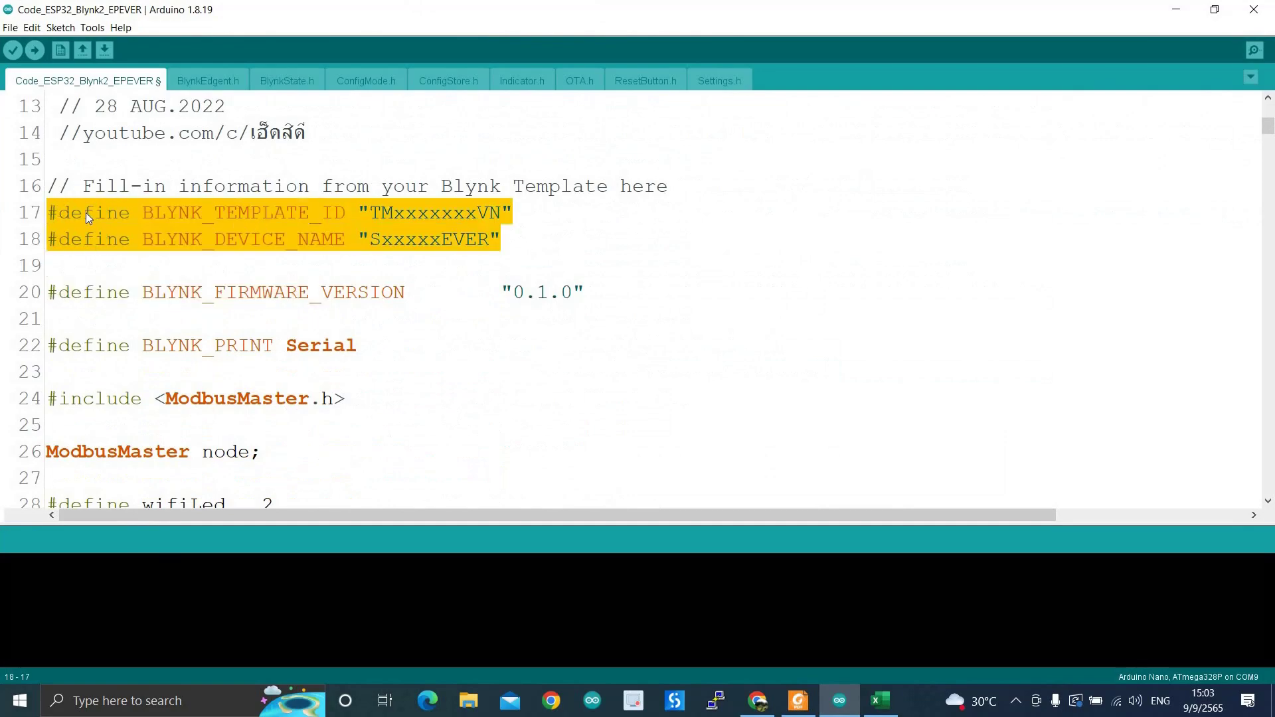
right_click(86, 212)
left_click(123, 285)
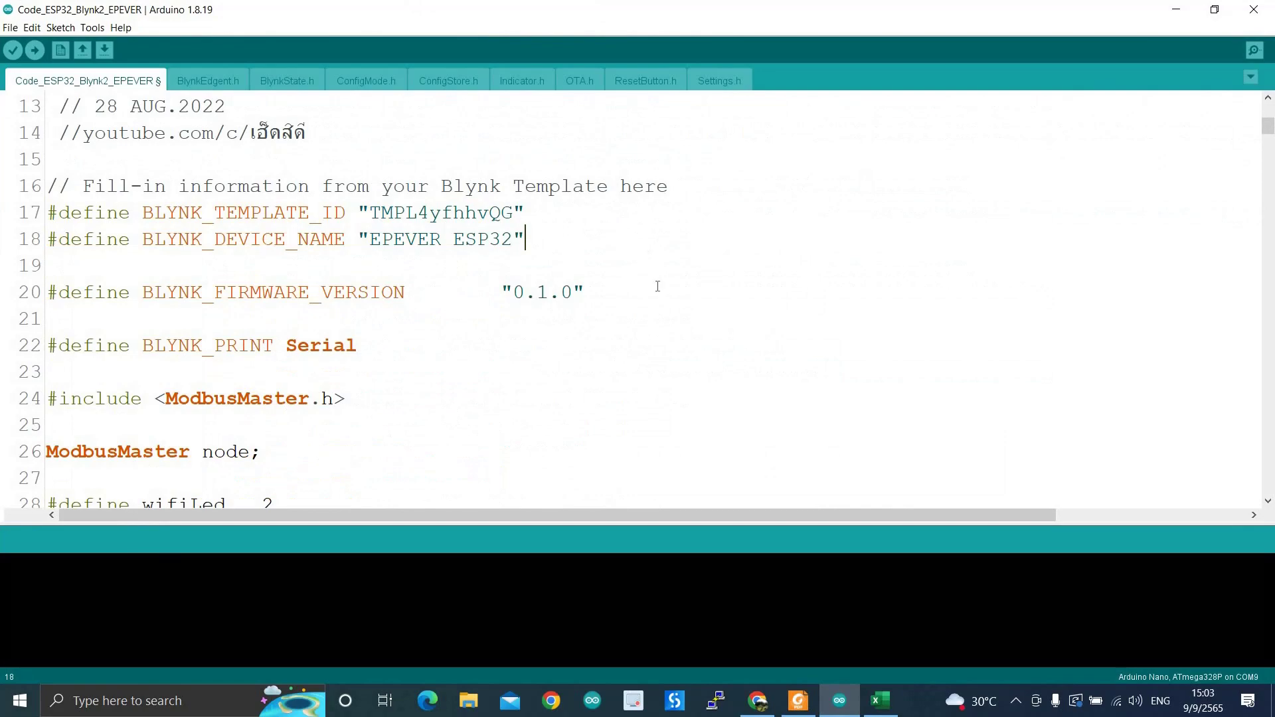
- Review the sketch's virtual pin definitions for the battery, load and PV datastreams, V1 to V10
scroll(462, 300, "down", 9)
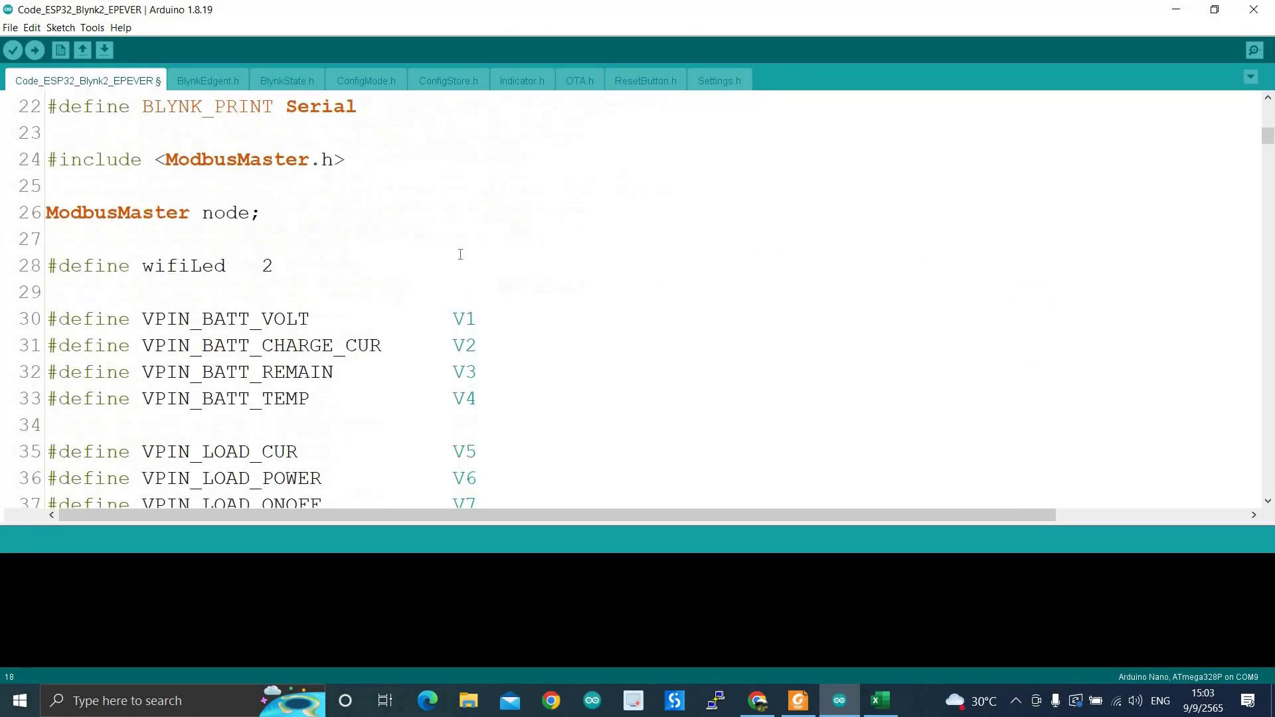
scroll(677, 298, "down", 4)
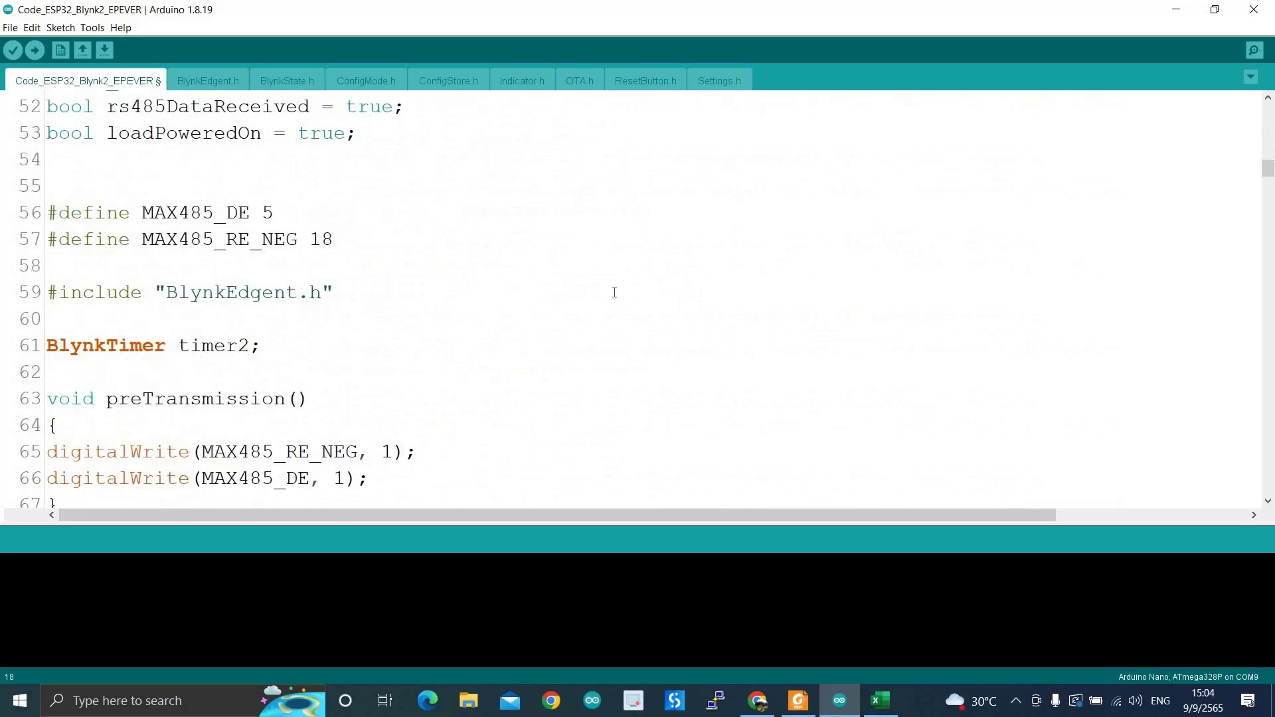
scroll(605, 297, "up", 8)
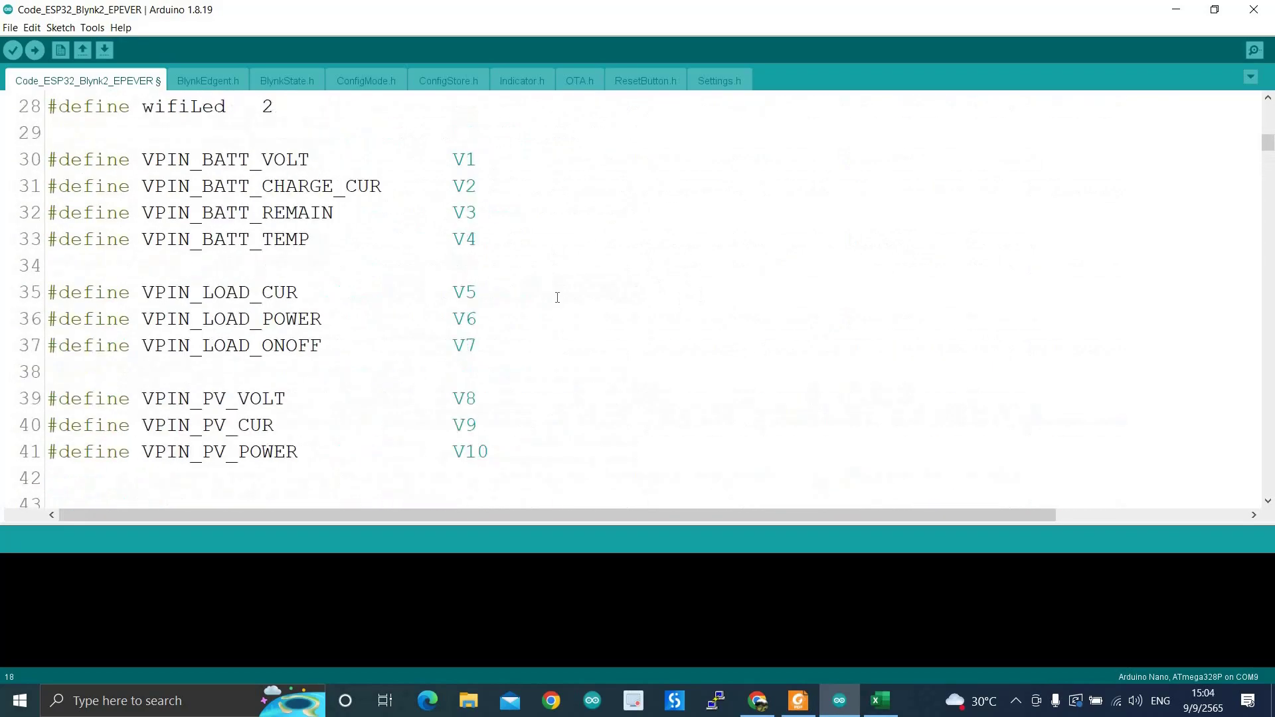
scroll(308, 290, "up", 3)
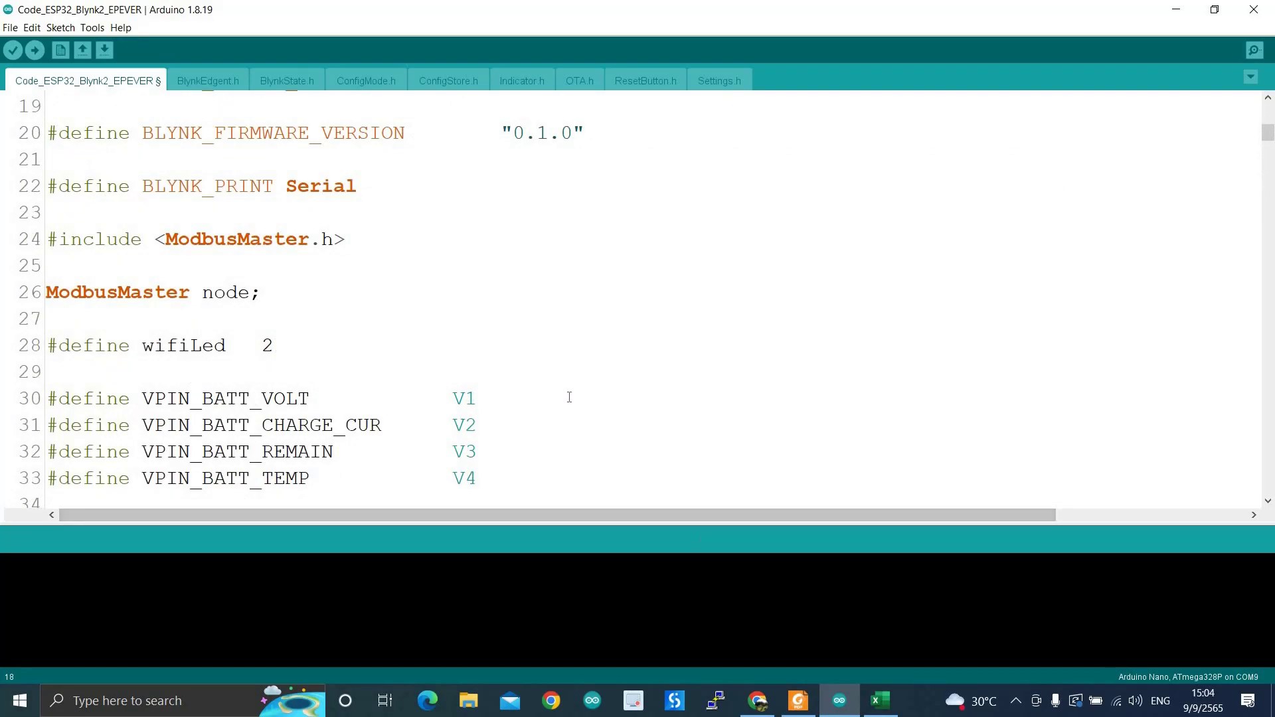
scroll(462, 371, "down", 3)
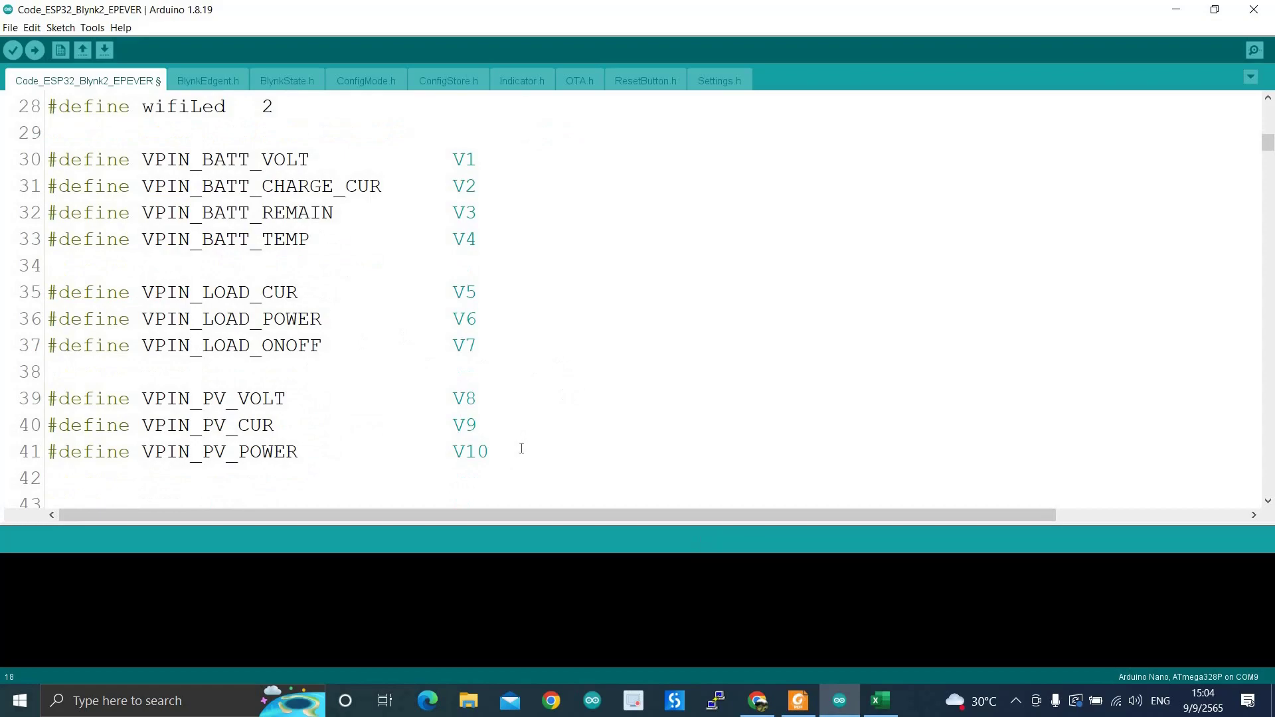
scroll(392, 365, "up", 5)
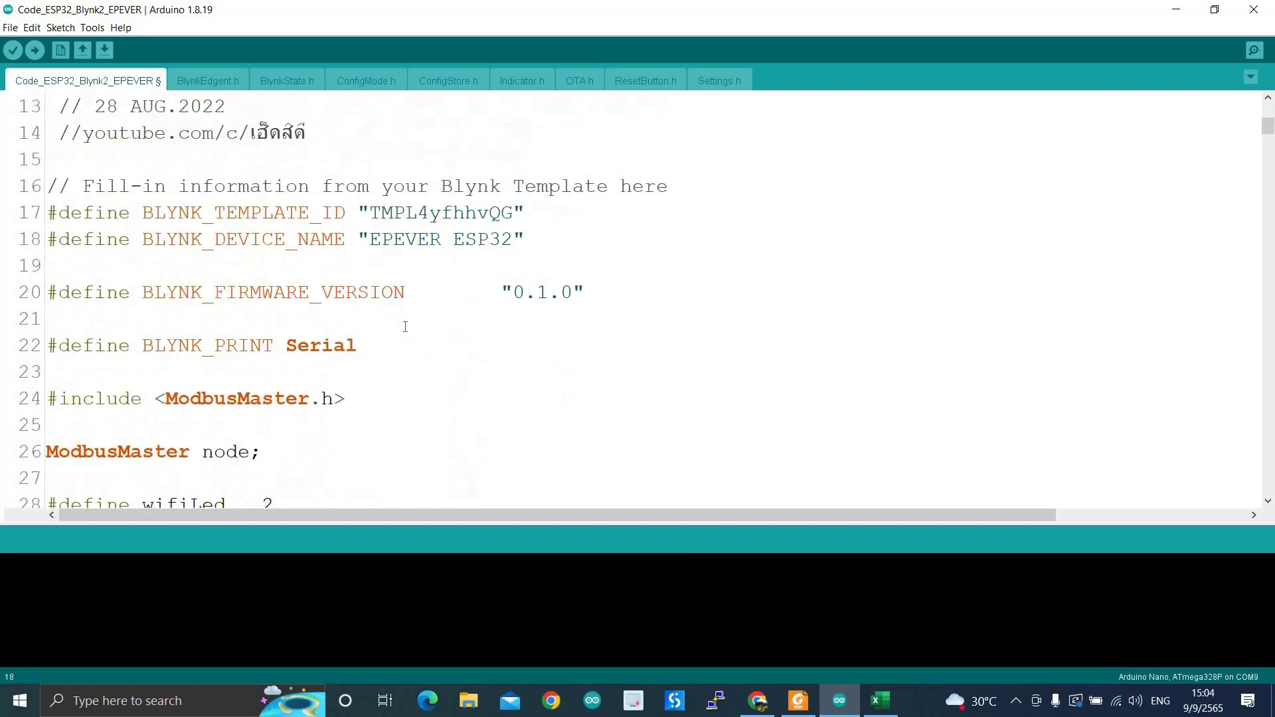
scroll(408, 326, "down", 1)
scroll(496, 295, "down", 1)
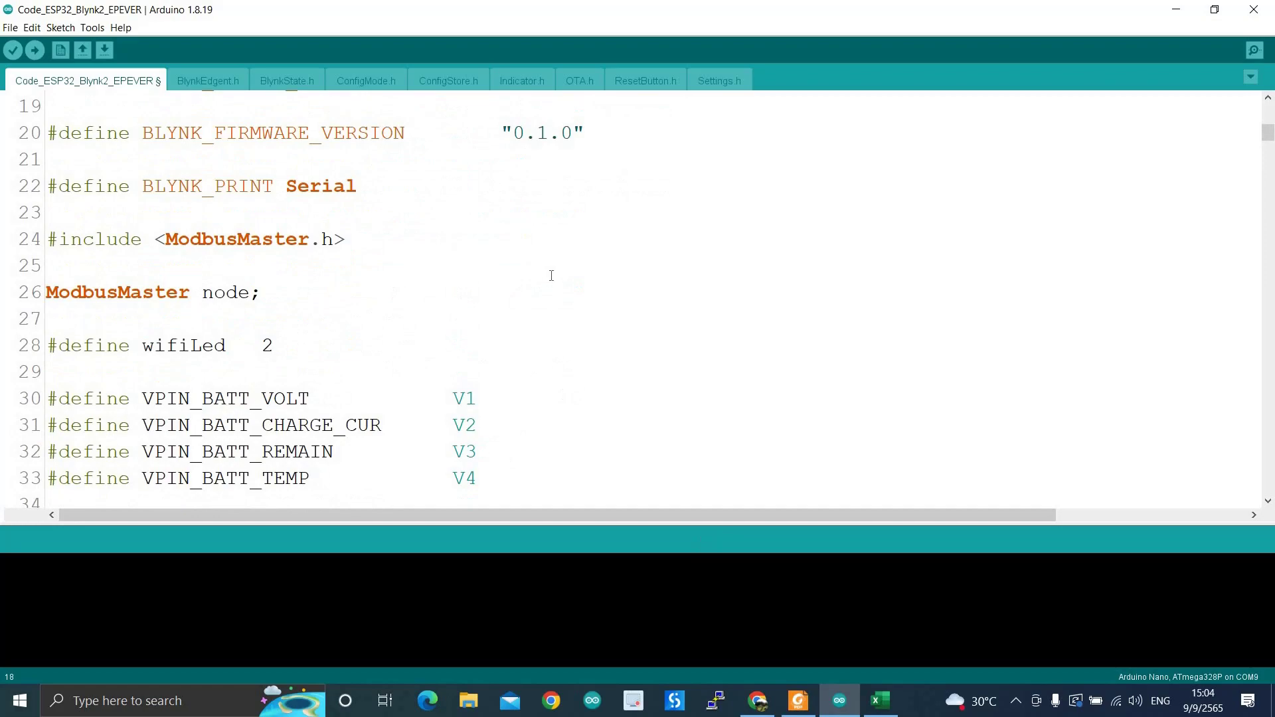
- Examine the ModbusMaster library include on line 24 and the defaultBaudRate constant on line 46
left_click_drag(346, 240, 47, 239)
left_click(374, 243)
scroll(350, 249, "down", 1)
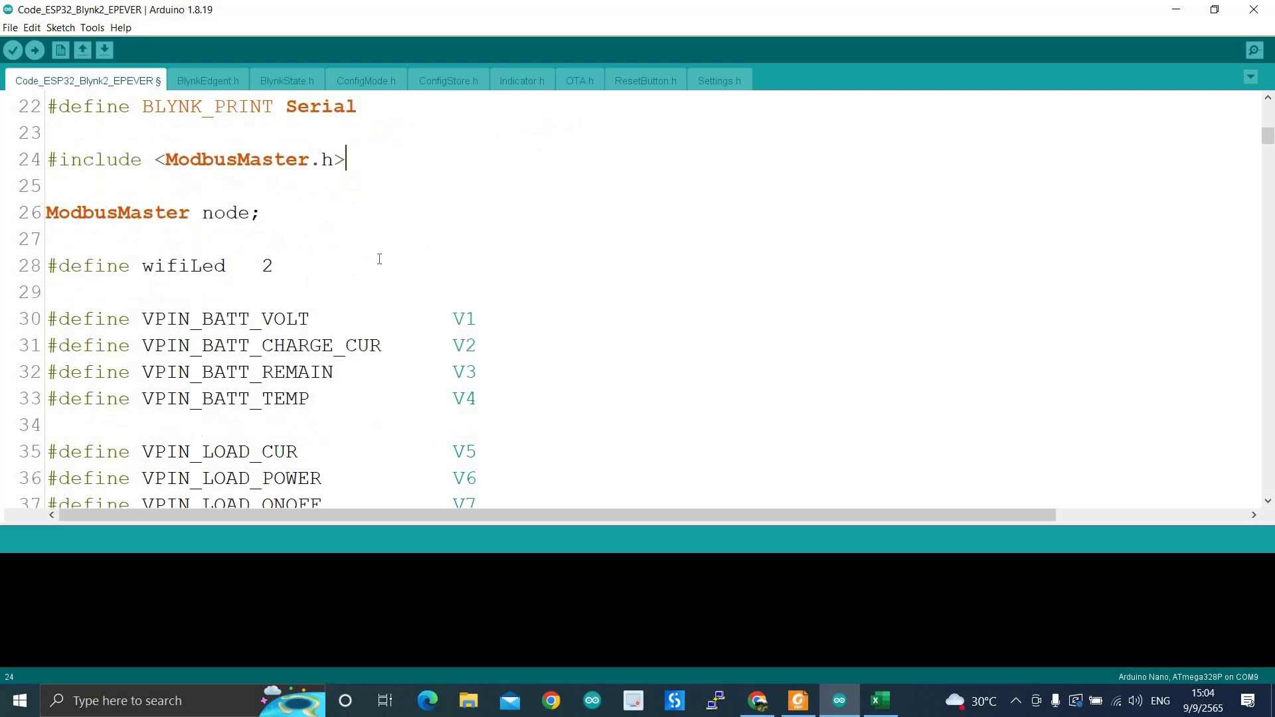
scroll(380, 260, "down", 5)
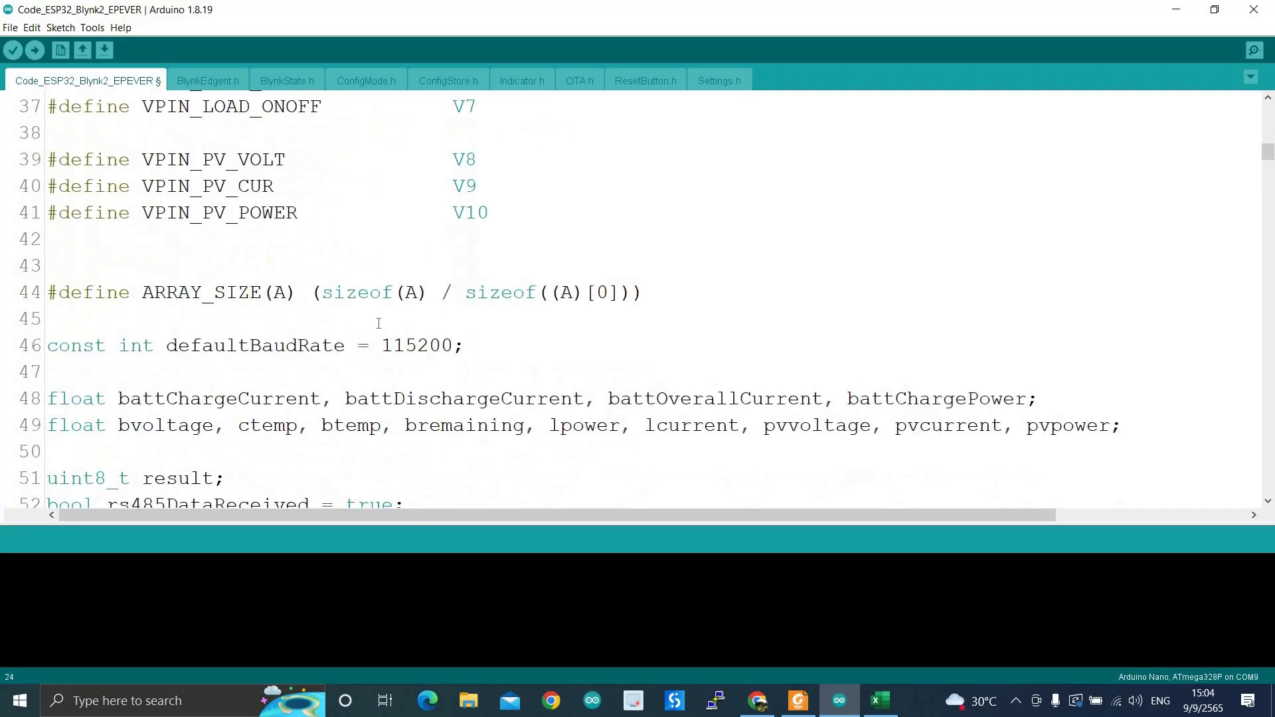
scroll(379, 323, "down", 1)
mouse_move(489, 268)
left_mouse_down()
mouse_move(384, 269)
mouse_move(469, 267)
left_mouse_up()
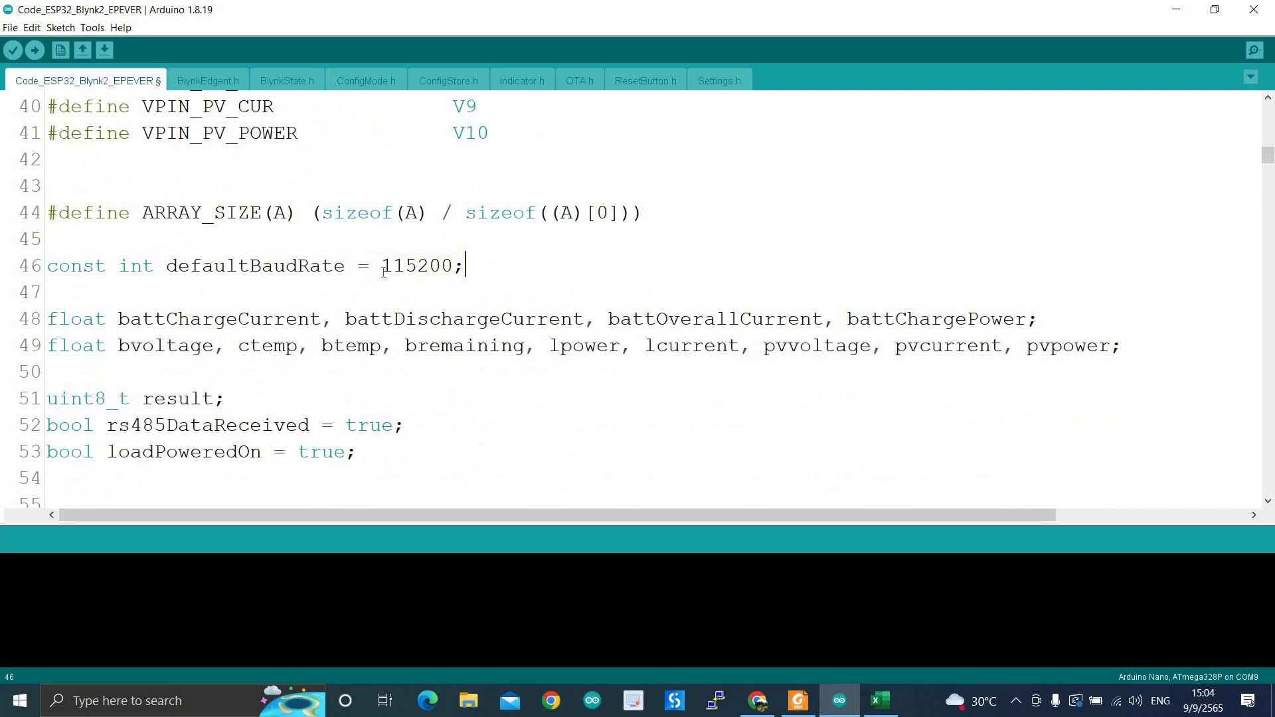
left_click_drag(382, 269, 454, 269)
left_click(495, 275)
scroll(173, 275, "down", 1)
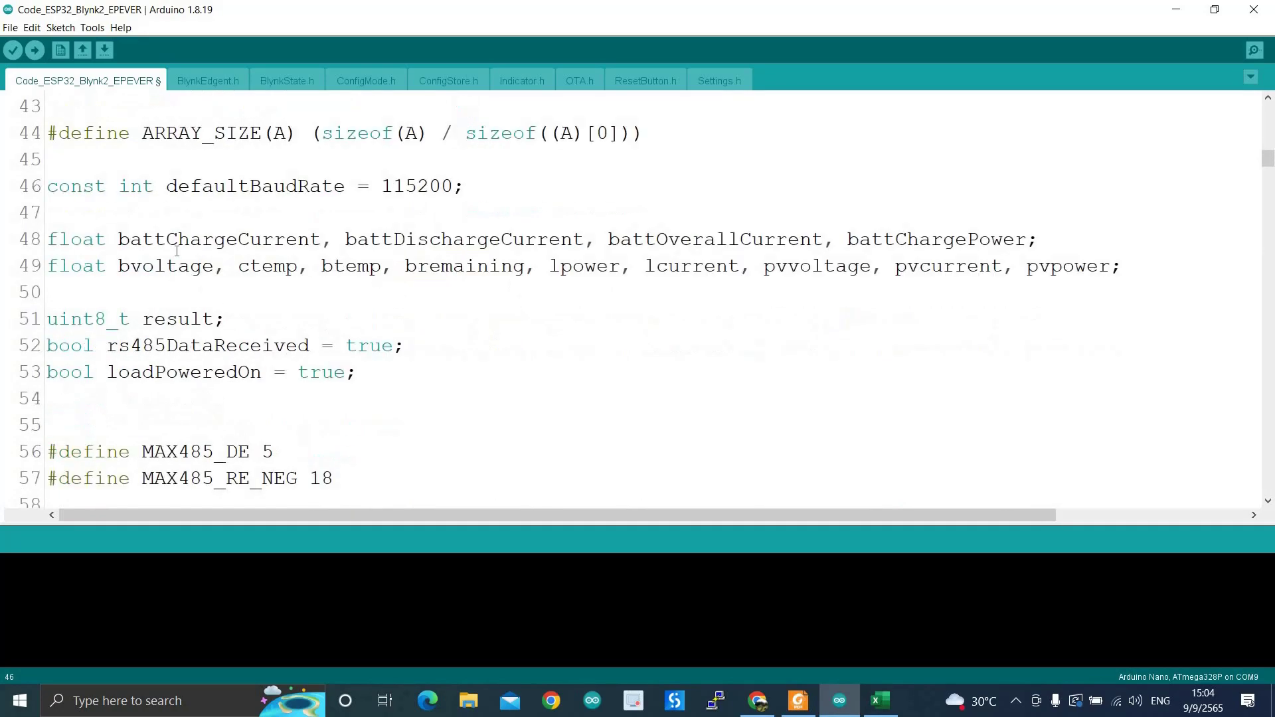
- Examine the float variable declarations on lines 48 and 49 and the flag and MAX485 pin definitions below them
left_click_drag(107, 240, 430, 266)
left_click(1129, 266)
left_click(422, 186, "shift")
left_click(118, 239, "shift")
left_click(53, 240, "shift")
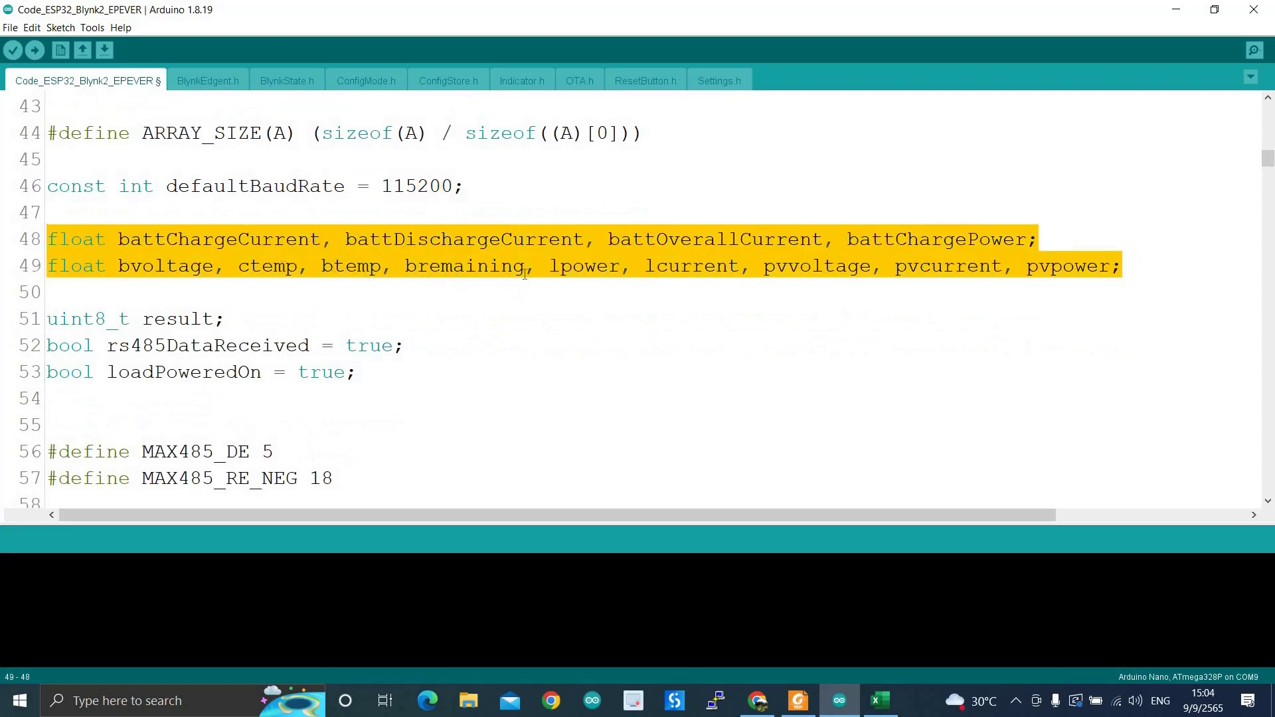
left_click(441, 265)
scroll(315, 280, "down", 1)
scroll(332, 240, "down", 1)
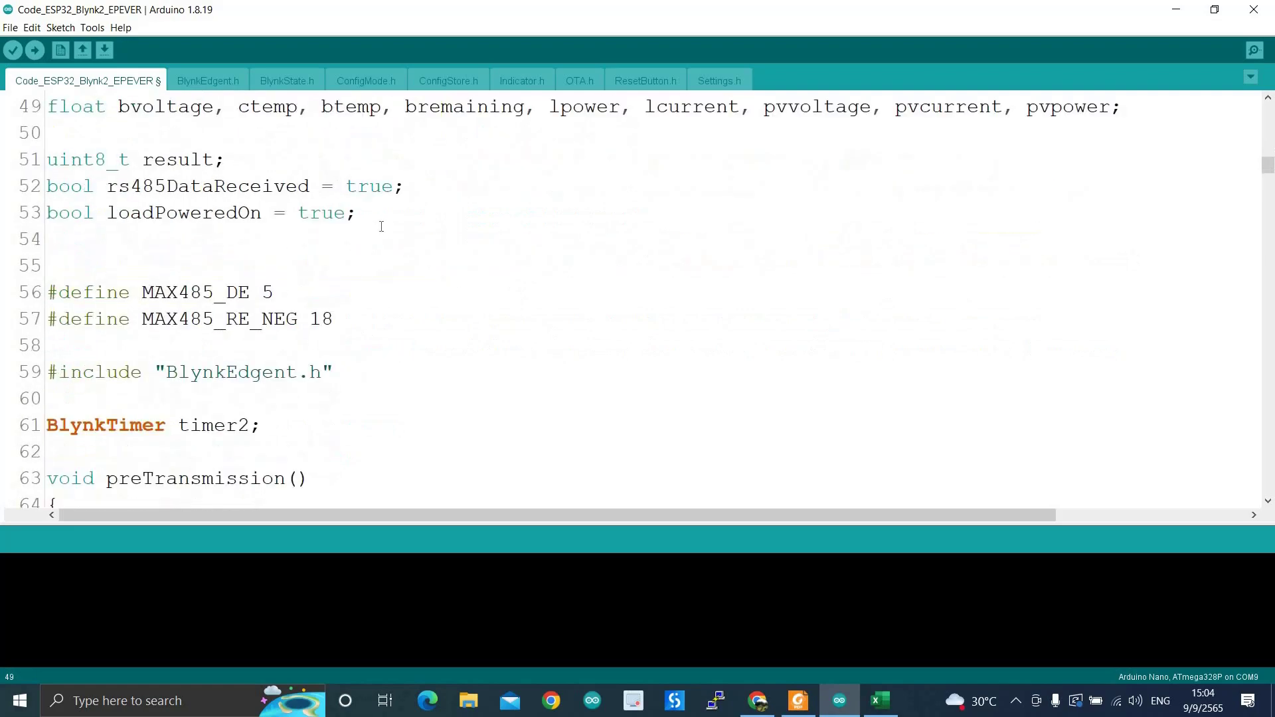
- Examine the MAX485_DE and MAX485_RE_NEG pin defines on lines 56 and 57 and the BlynkTimer timer2 declaration on line 61
scroll(349, 239, "down", 1)
left_click_drag(376, 234, 47, 213)
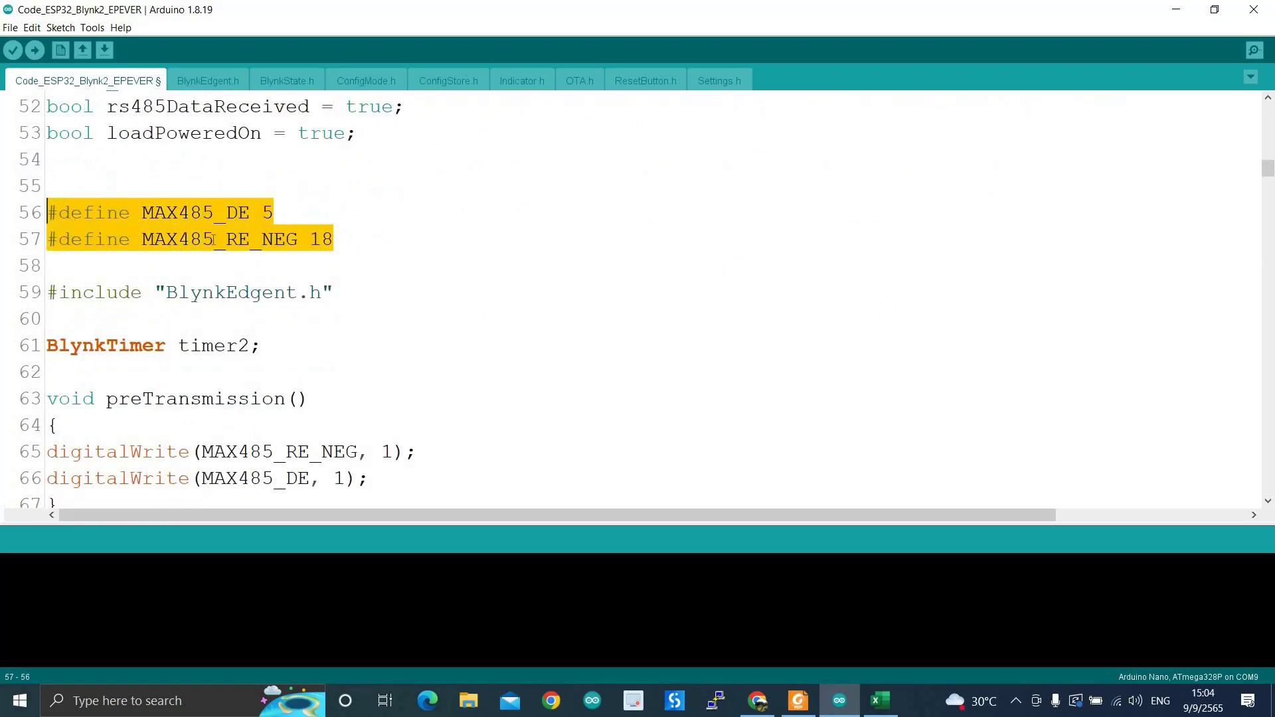
left_click(347, 237)
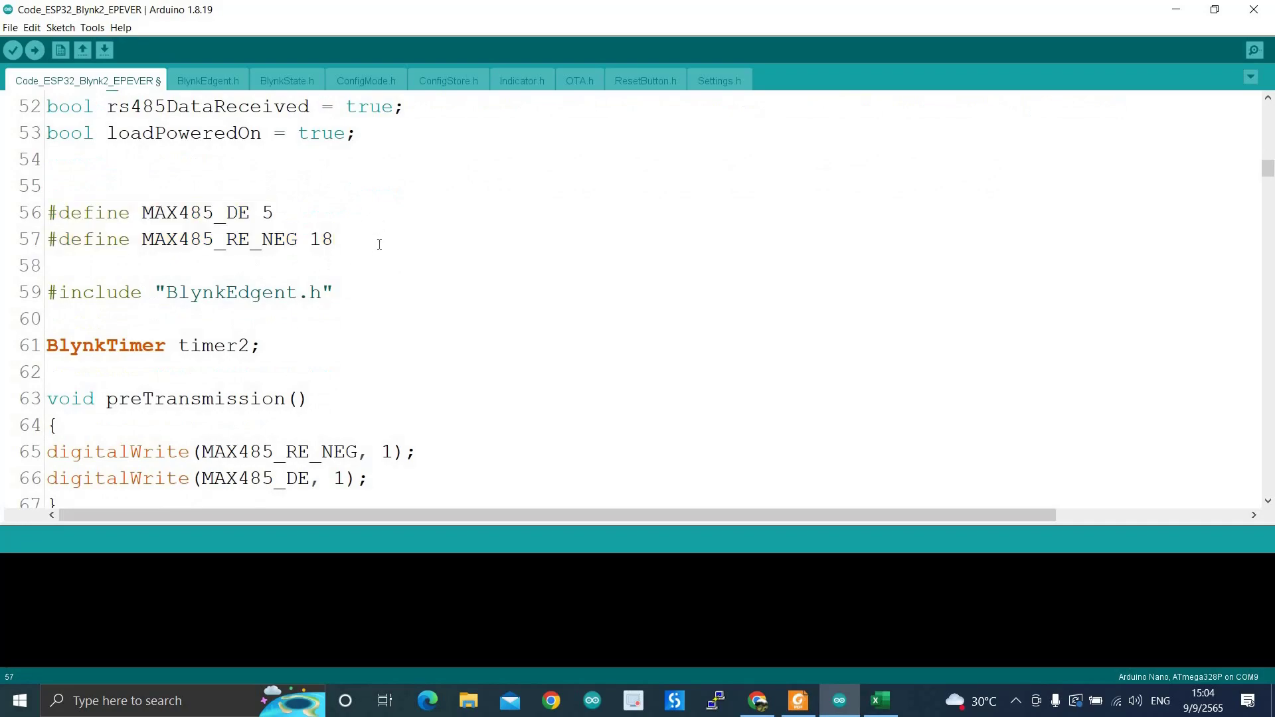
scroll(240, 261, "down", 1)
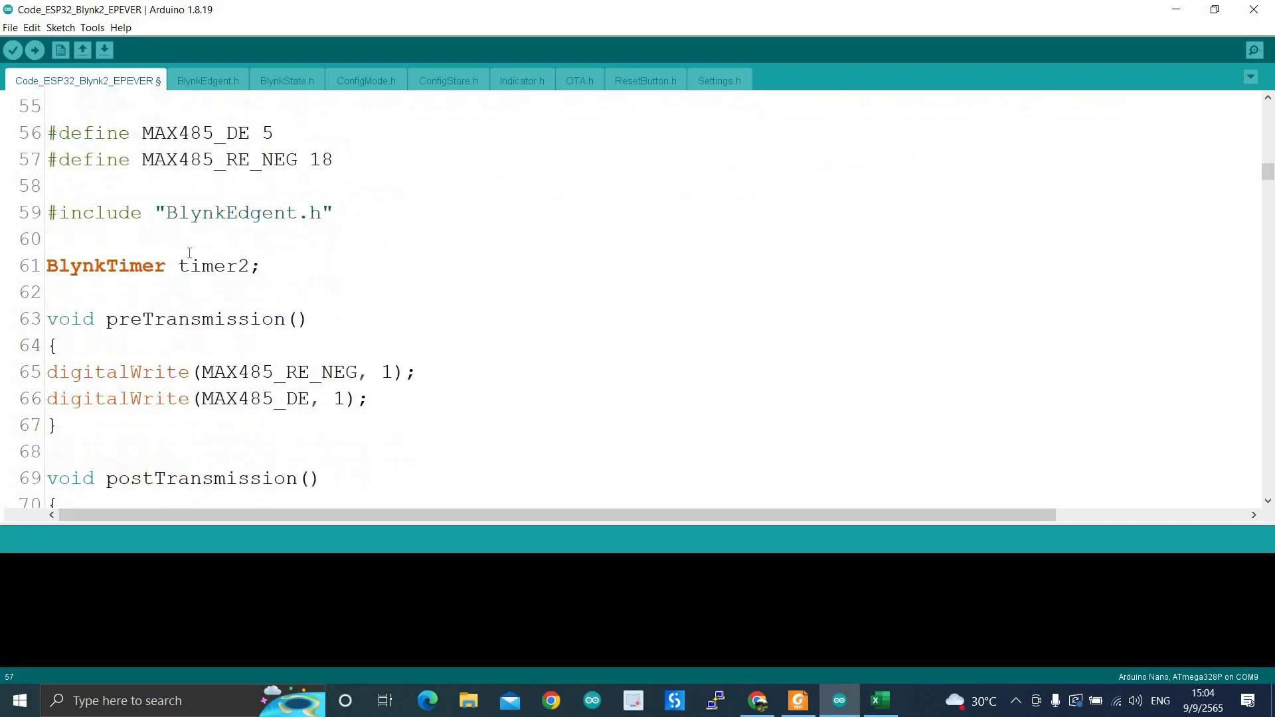
scroll(250, 238, "down", 1)
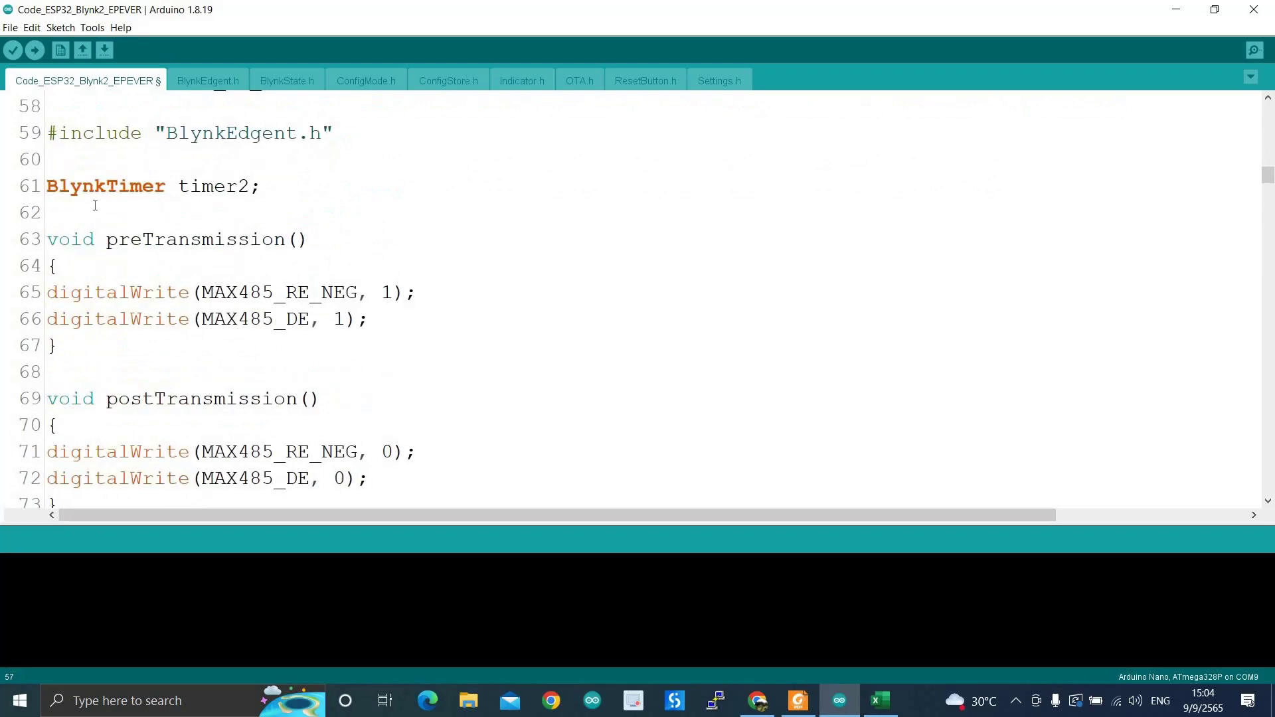
left_click(263, 187)
left_click_drag(263, 188, 48, 188)
left_click(344, 230)
- Examine the digitalWrite calls in preTransmission() on lines 65 and 66 against the MAX485 pin defines
scroll(141, 266, "down", 1)
scroll(226, 246, "down", 1)
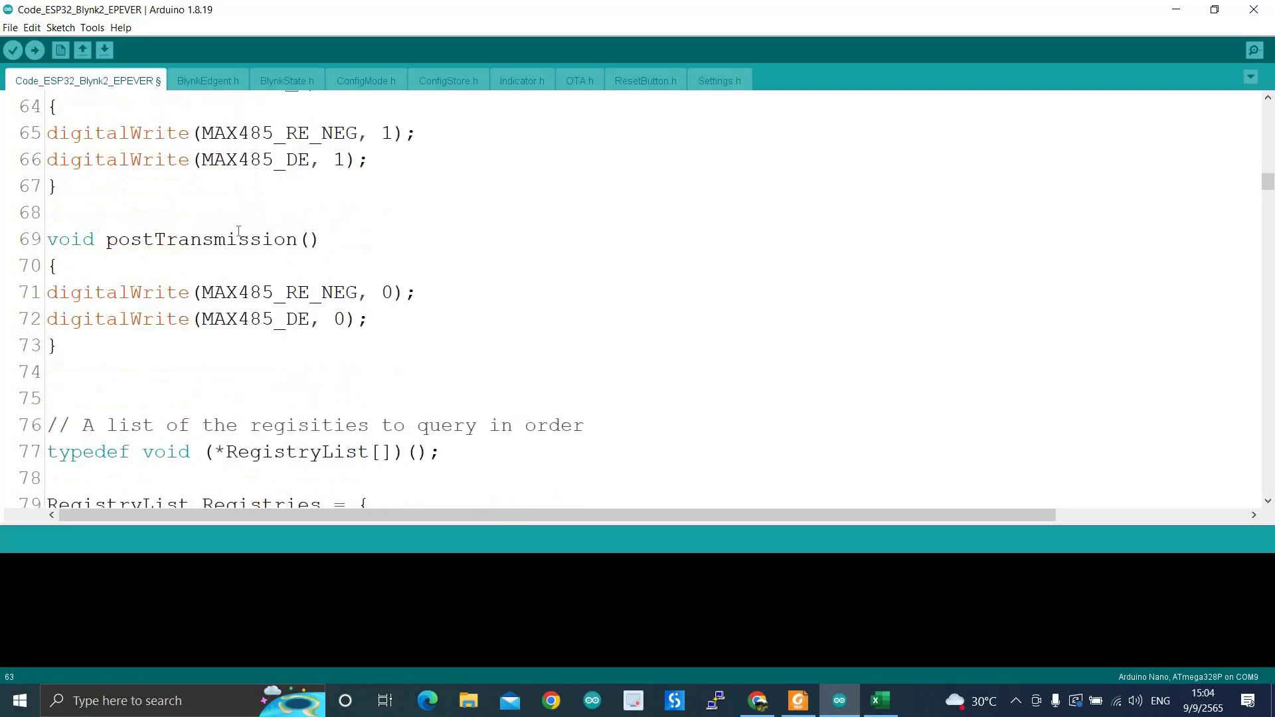
scroll(355, 225, "up", 1)
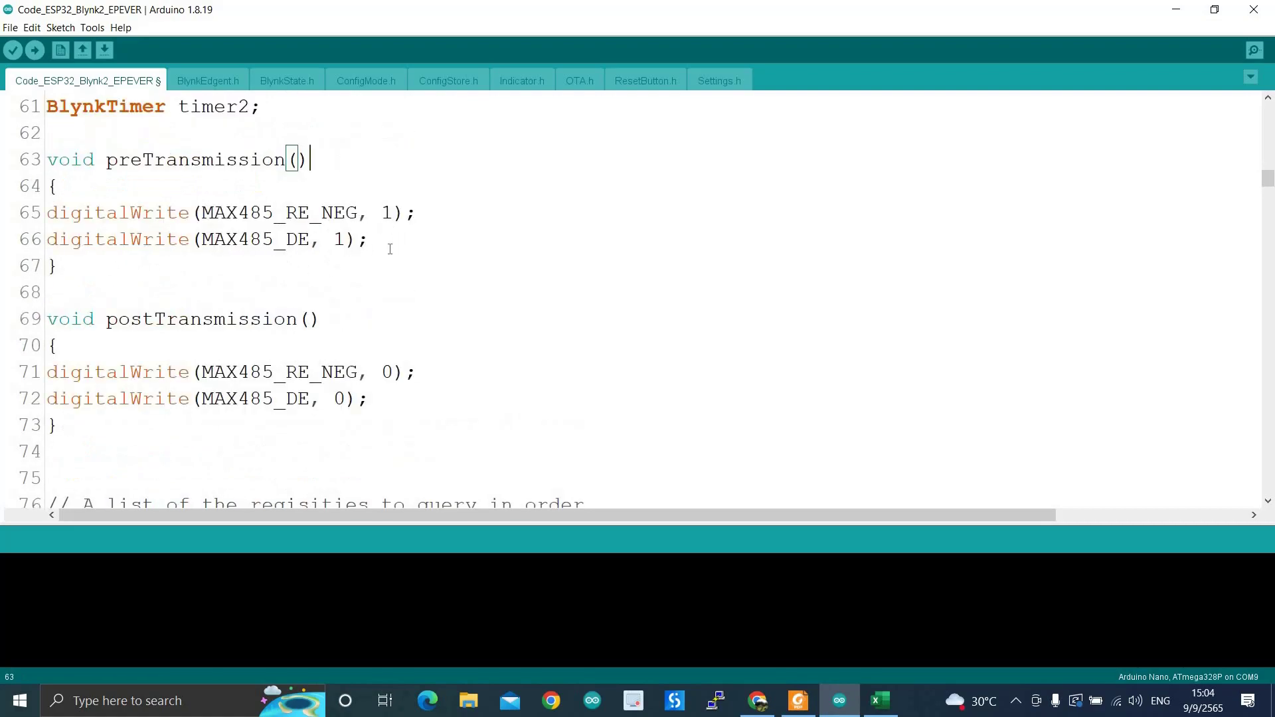
left_click_drag(114, 251, 73, 218)
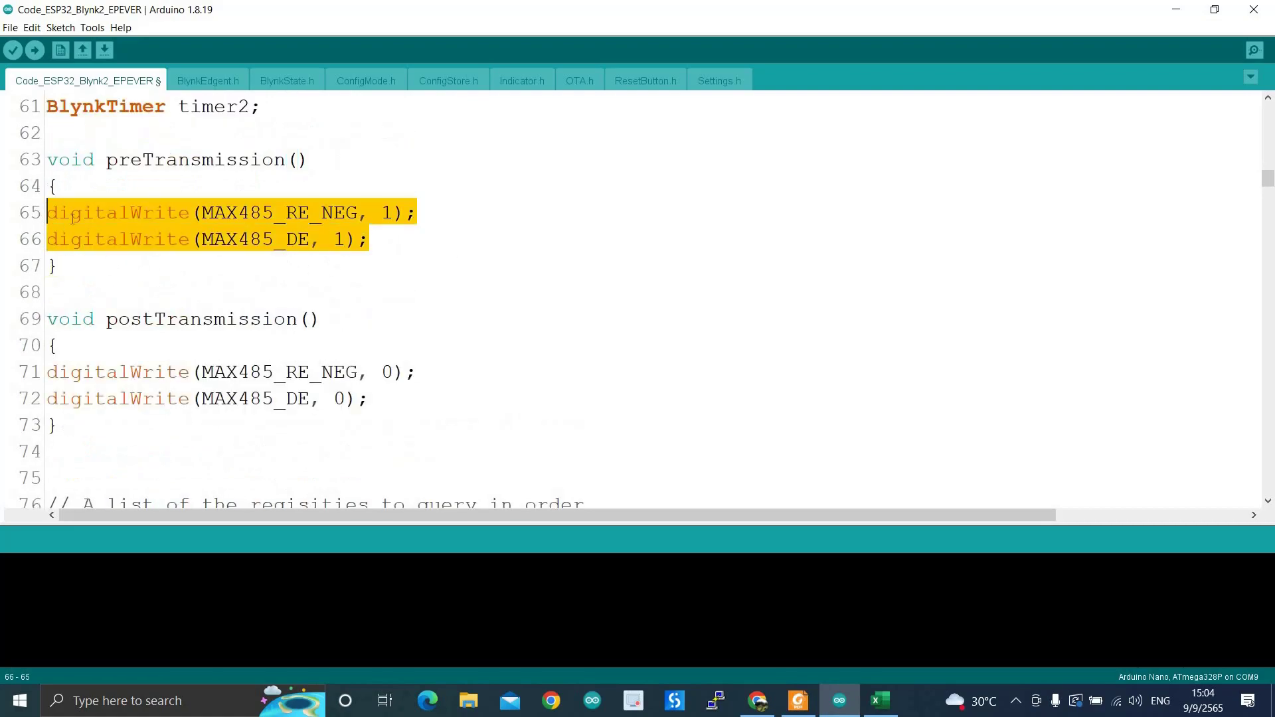
left_click(401, 253)
scroll(305, 262, "up", 3)
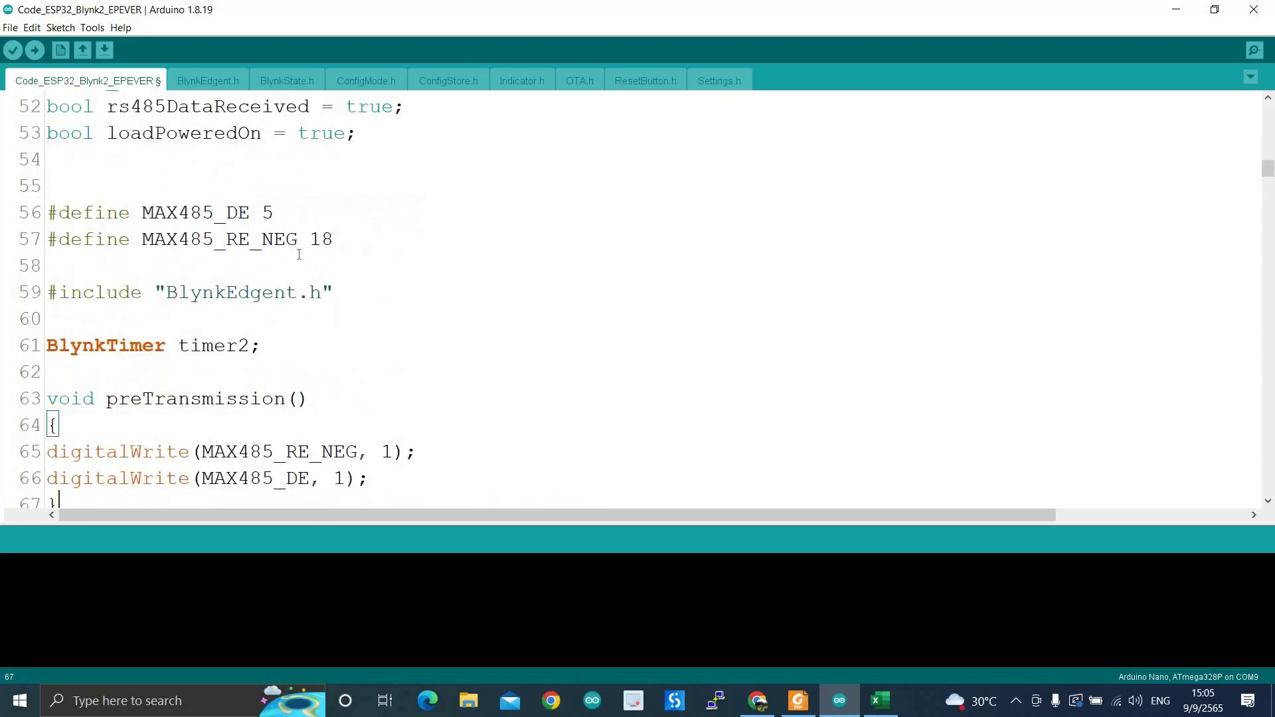
double_click(318, 238)
scroll(318, 246, "down", 2)
left_click(371, 319)
double_click(340, 319)
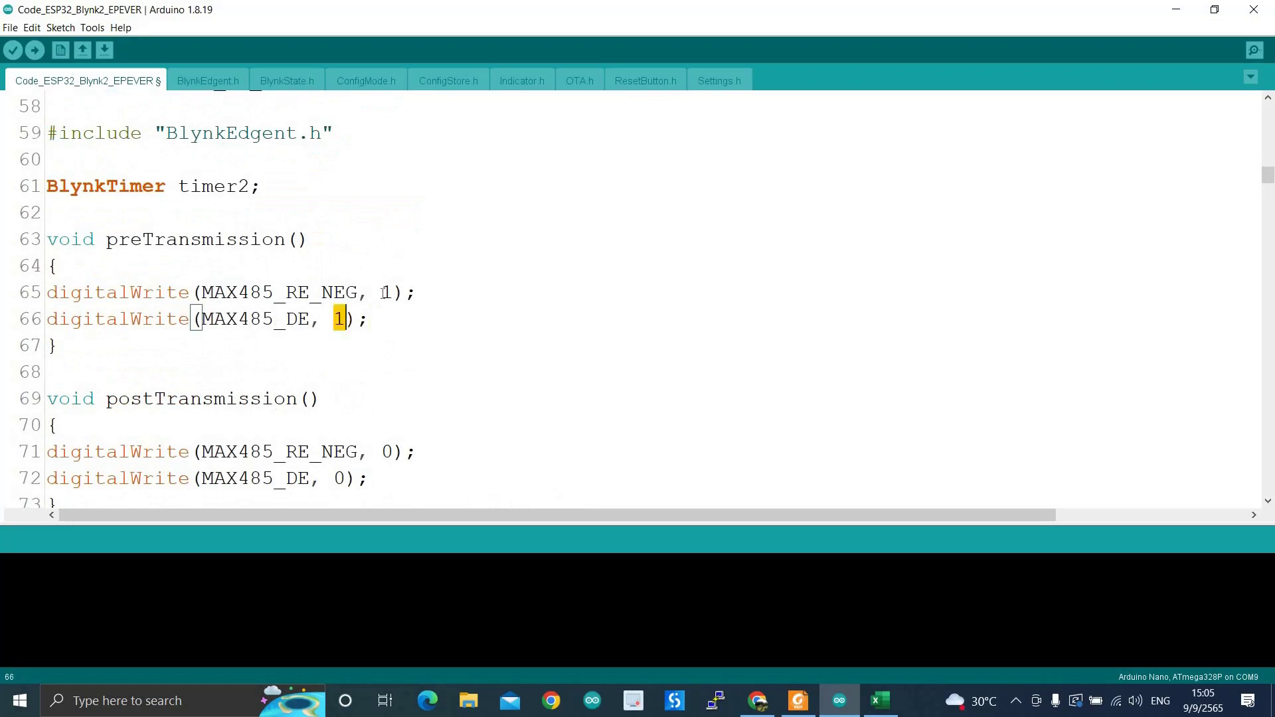
key("End")
- Examine the two digitalWrite calls in postTransmission() on lines 71 and 72
scroll(382, 317, "down", 2)
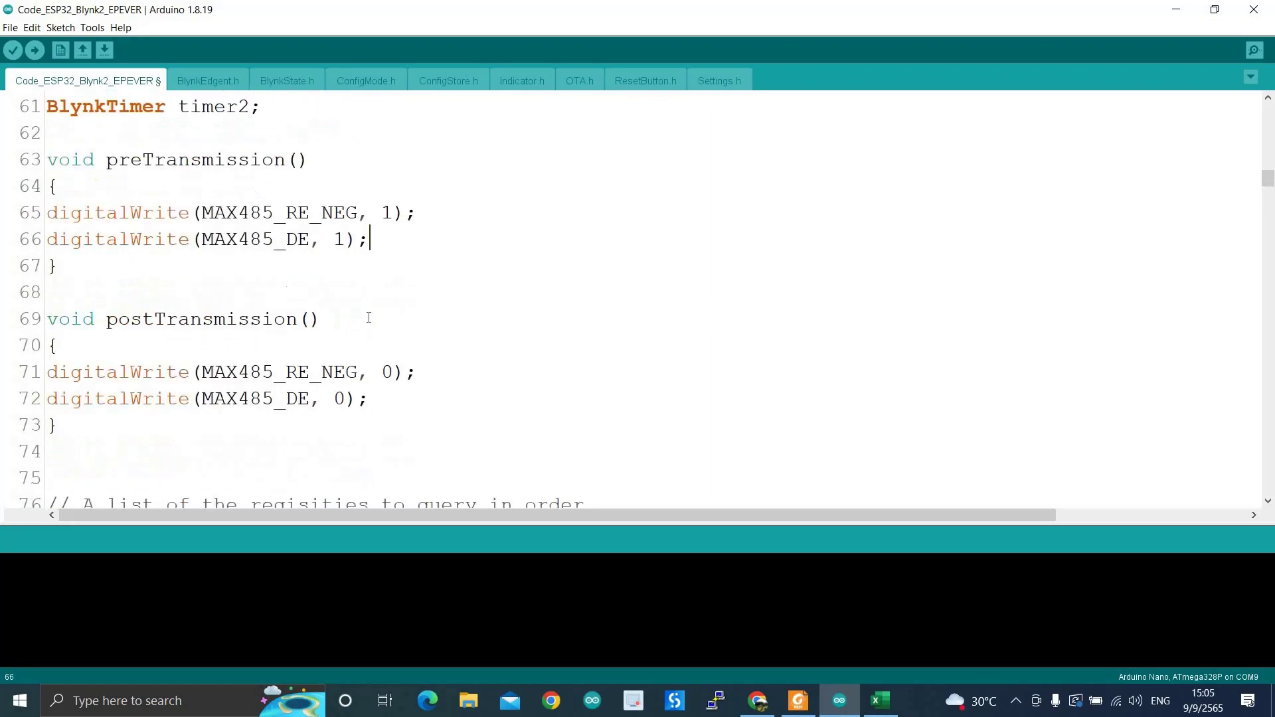
left_click_drag(370, 318, 48, 293)
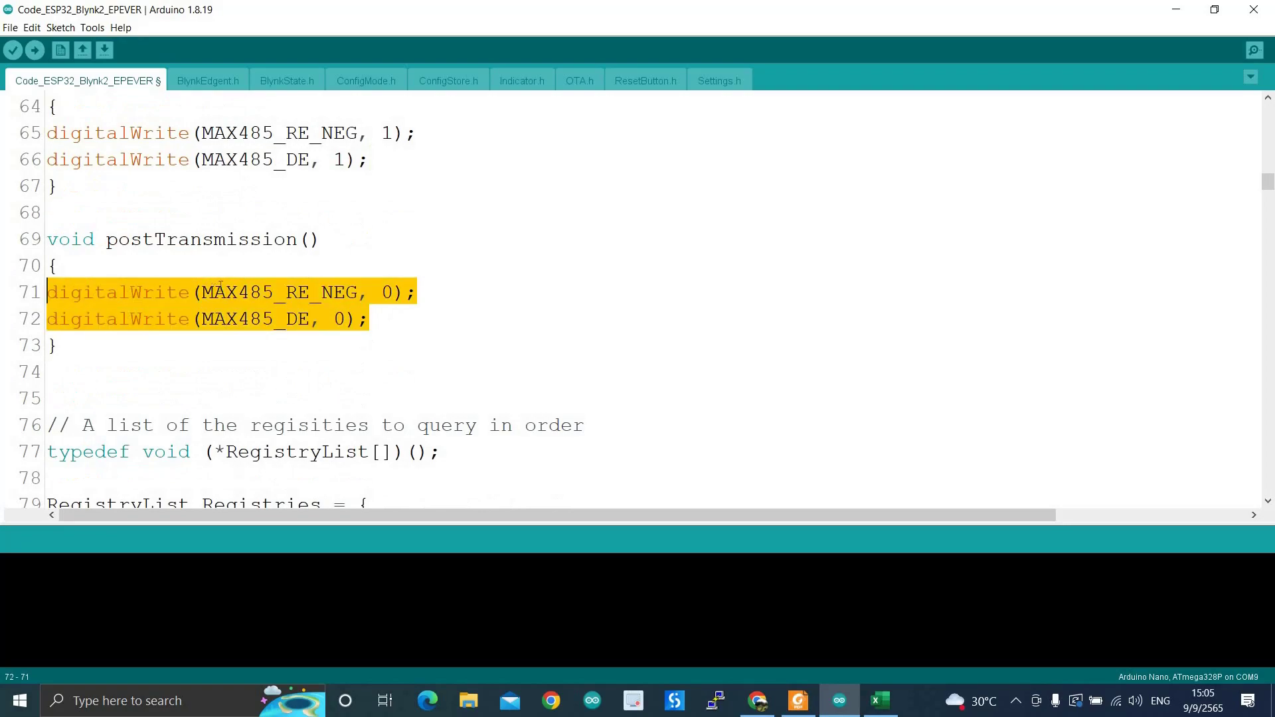
left_click(387, 322)
- Examine the RegistryList Registries array with its AddressRegistry entries on lines 79 to 85
scroll(164, 295, "down", 2)
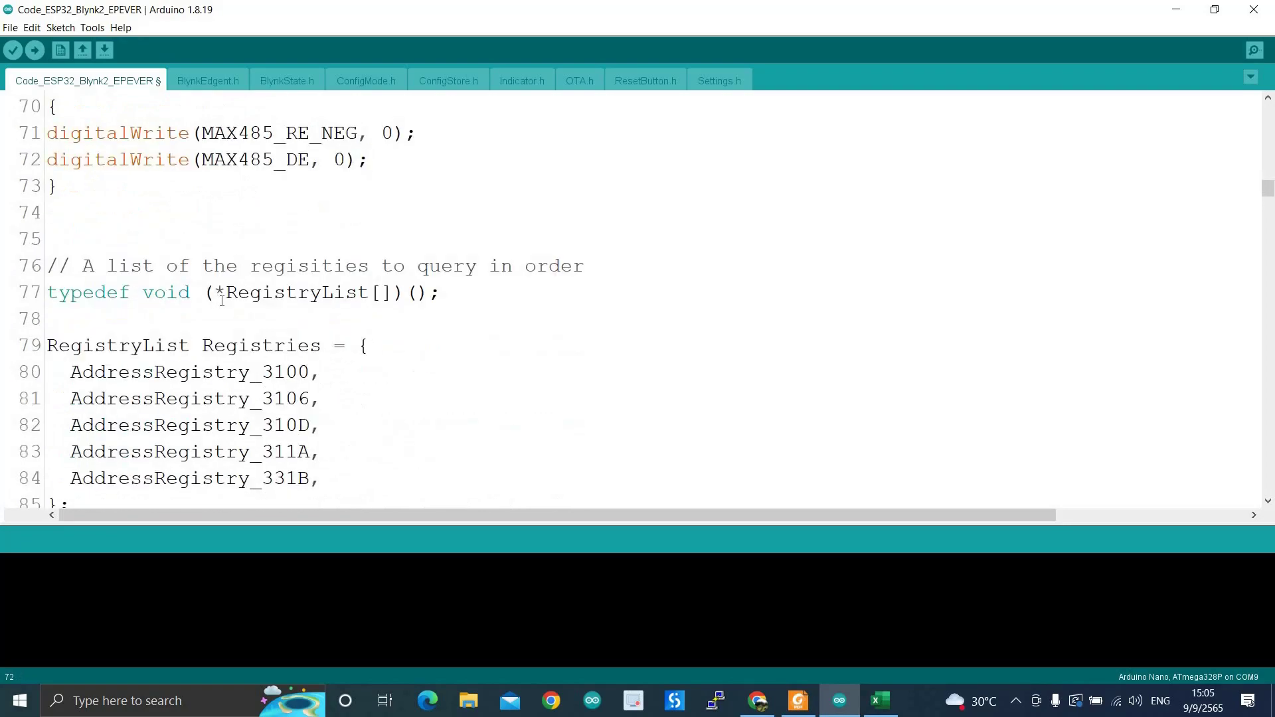
scroll(222, 301, "down", 1)
left_click_drag(66, 425, 47, 203)
left_click(362, 340)
scroll(319, 295, "down", 1)
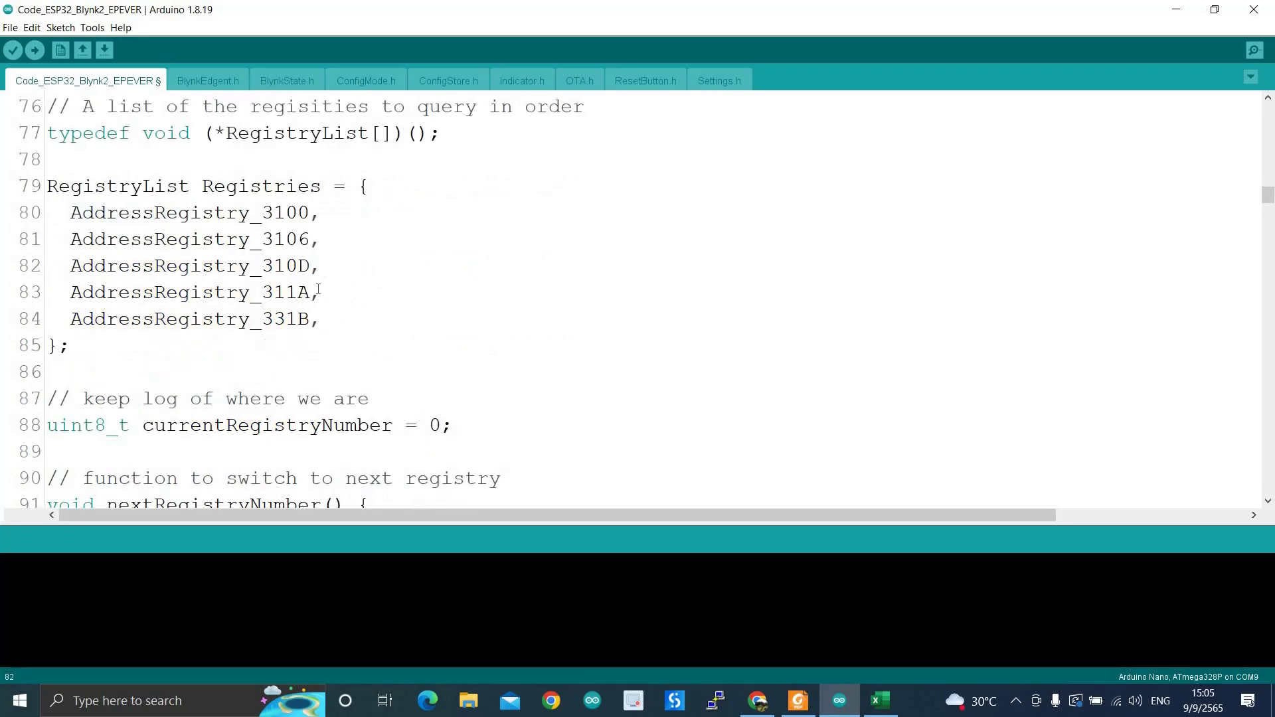
- Examine the currentRegistryNumber variable and the nextRegistryNumber() function on lines 88 to 97
scroll(319, 290, "down", 1)
scroll(168, 311, "down", 1)
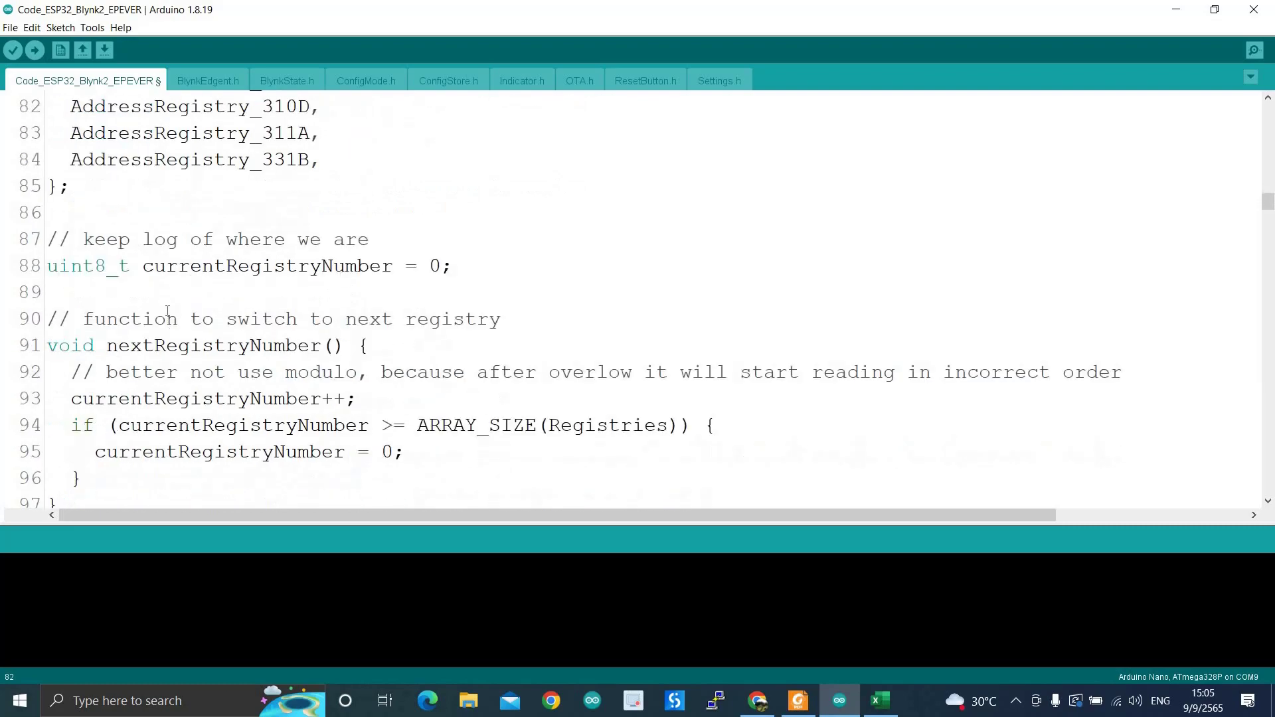
scroll(133, 358, "down", 1)
left_click_drag(59, 425, 59, 289)
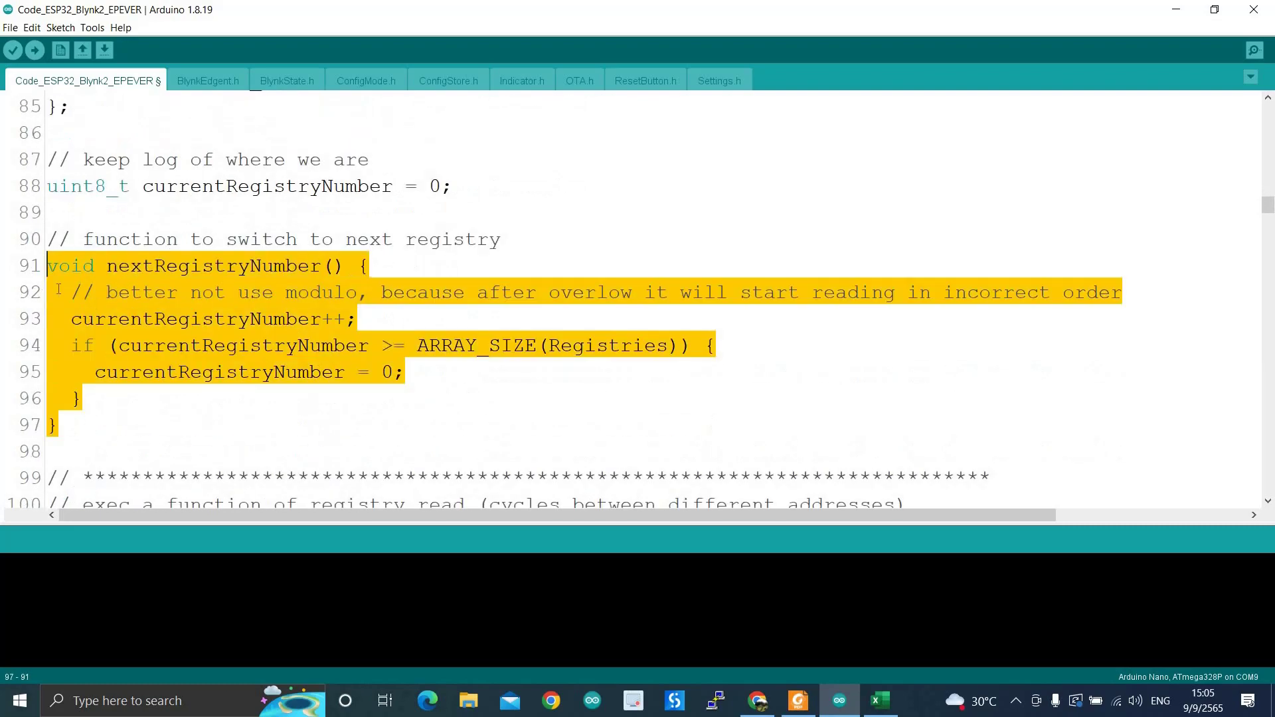
left_click(500, 370)
scroll(199, 353, "down", 2)
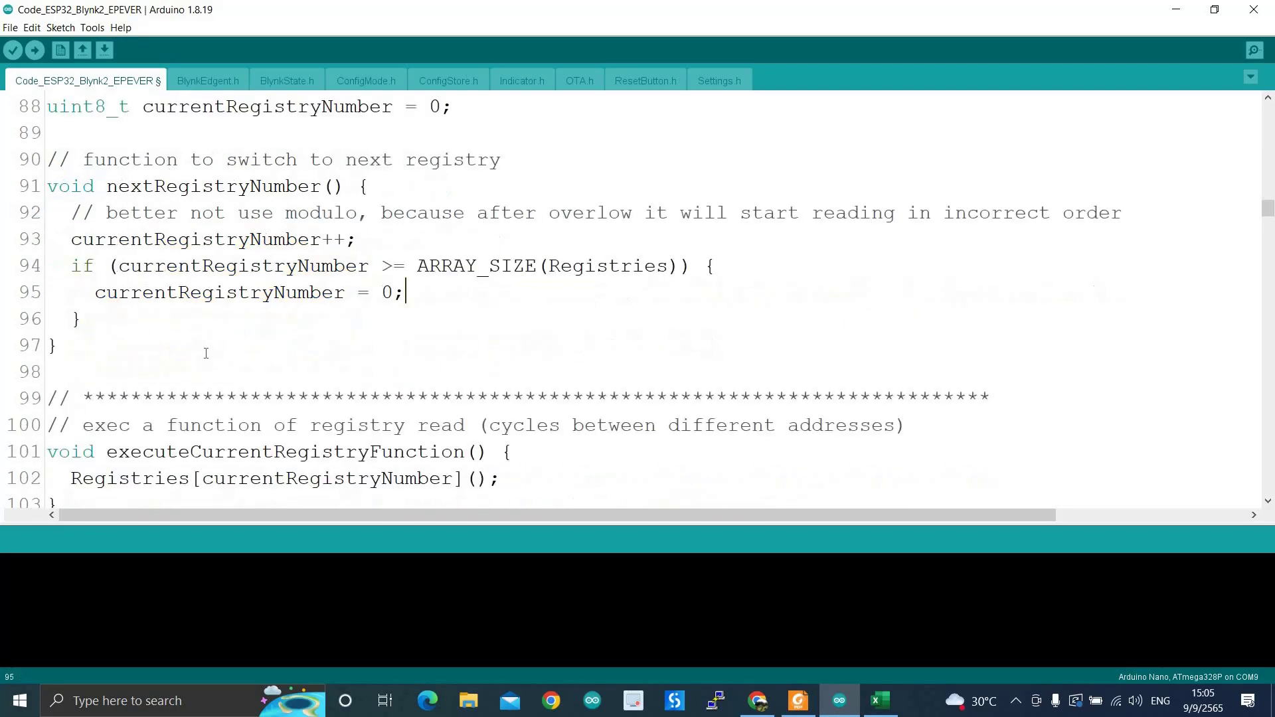
- Review the executeCurrentRegistryFunction() and setOutputLoadPower() functions between lines 101 and 121
scroll(189, 342, "down", 2)
scroll(182, 324, "down", 1)
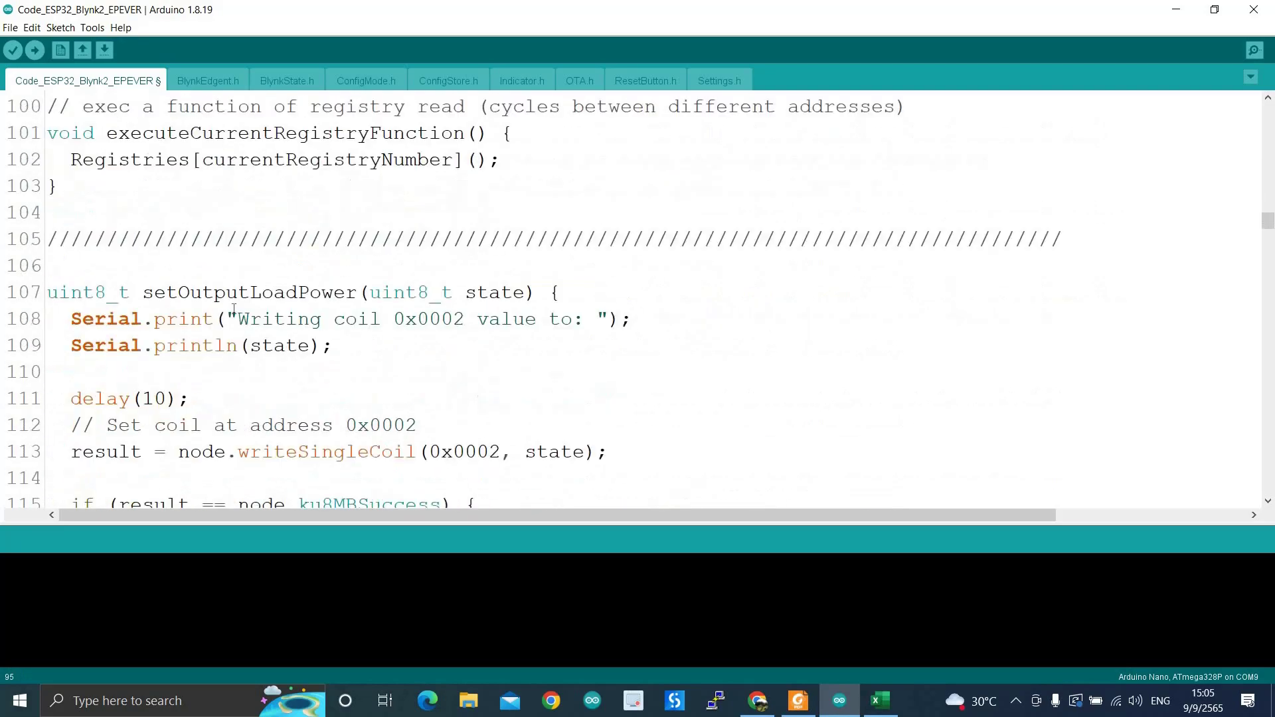
scroll(275, 285, "down", 1)
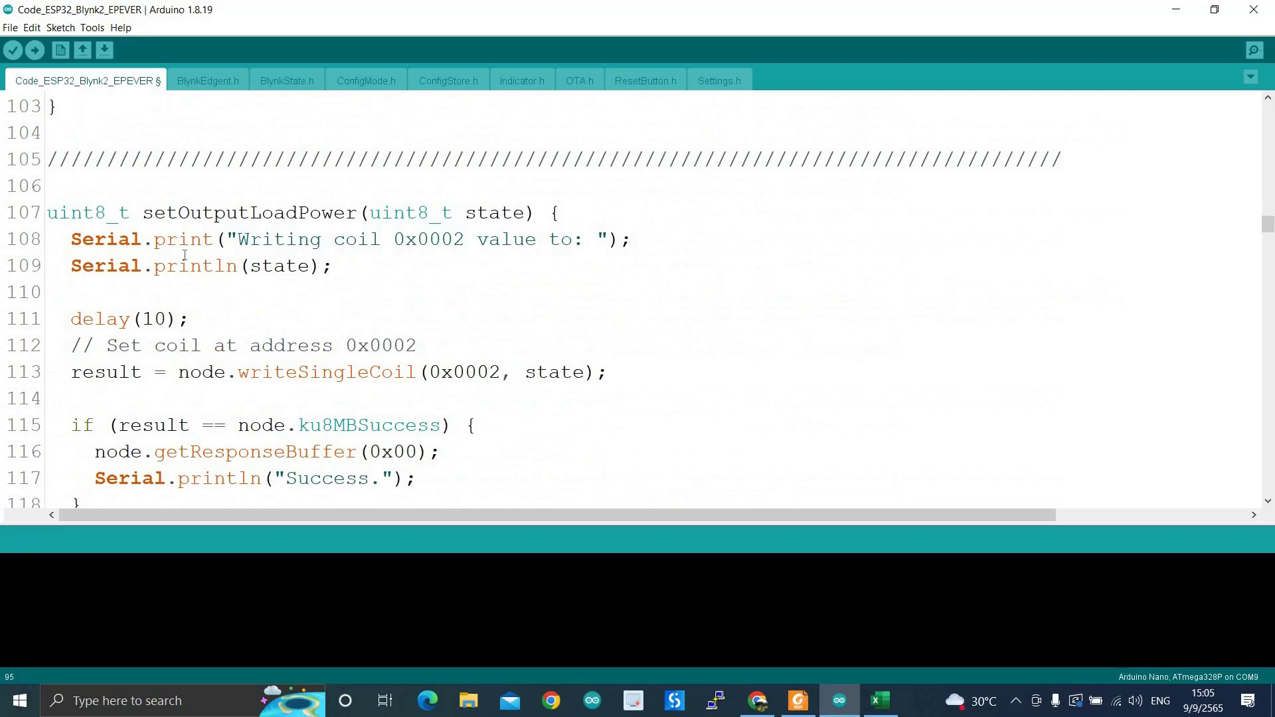
scroll(233, 241, "down", 1)
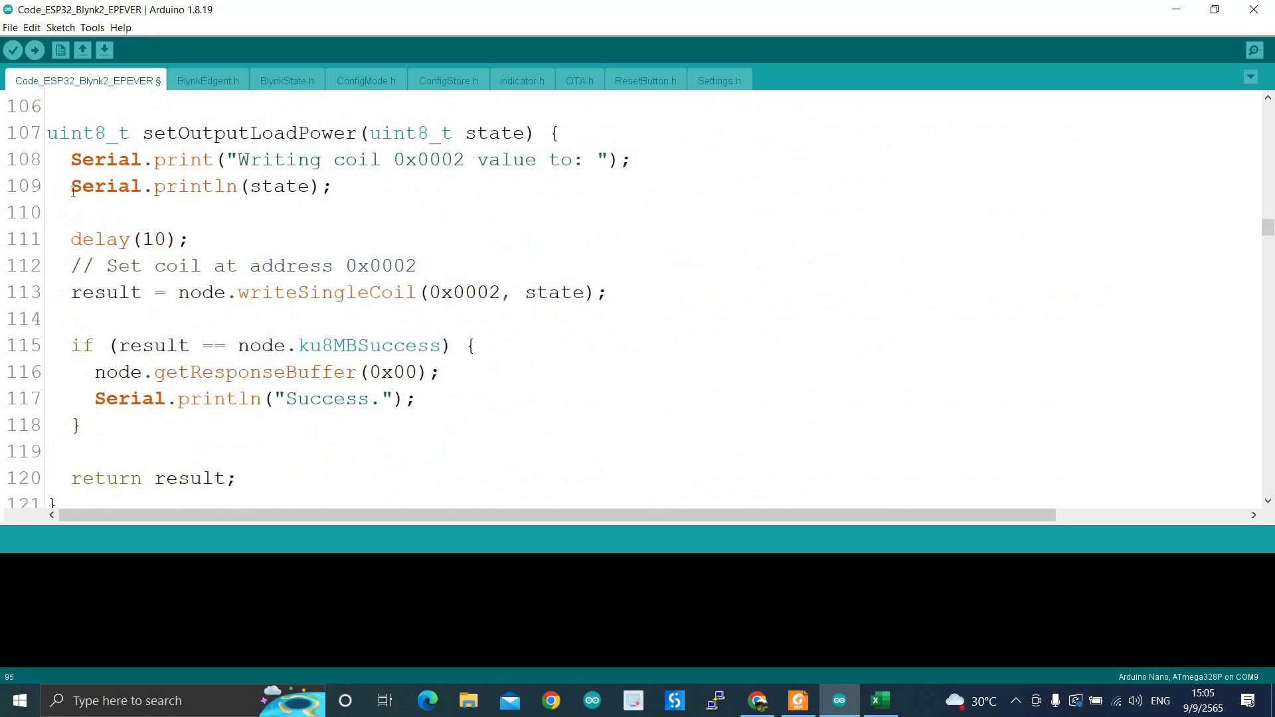
left_click_drag(47, 133, 92, 432)
left_click_drag(236, 465, 238, 473)
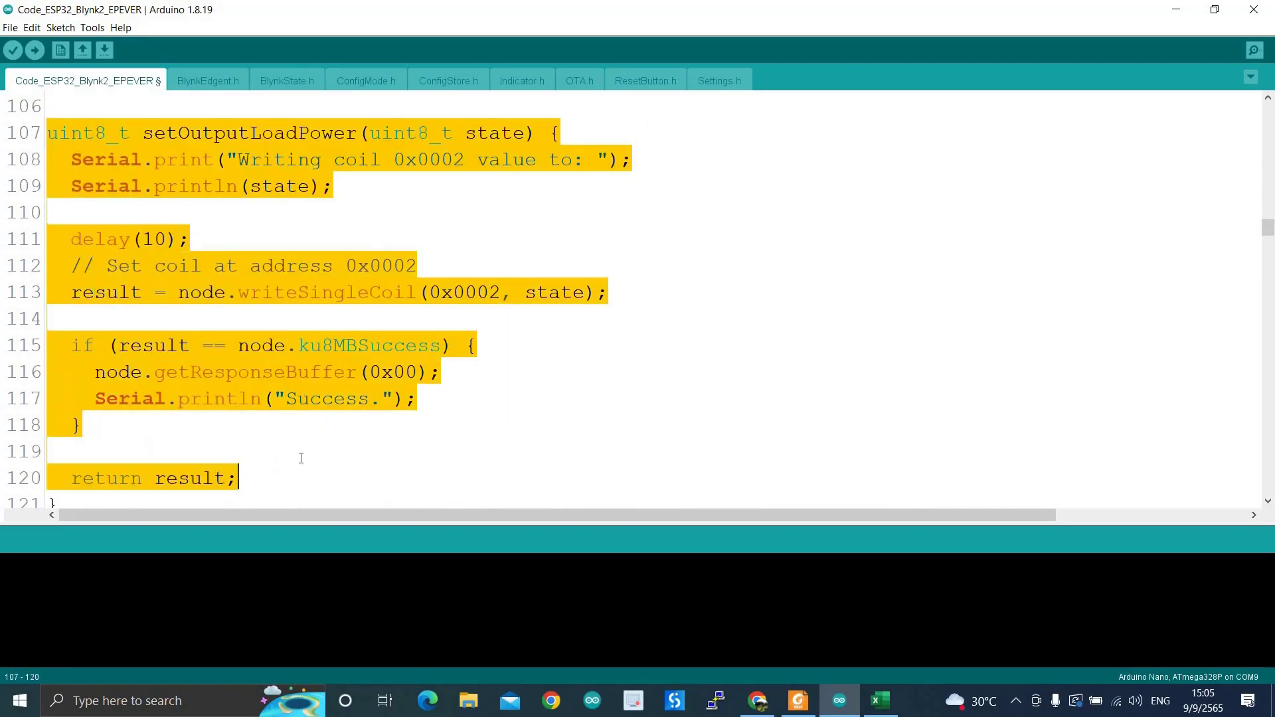
key("Up")
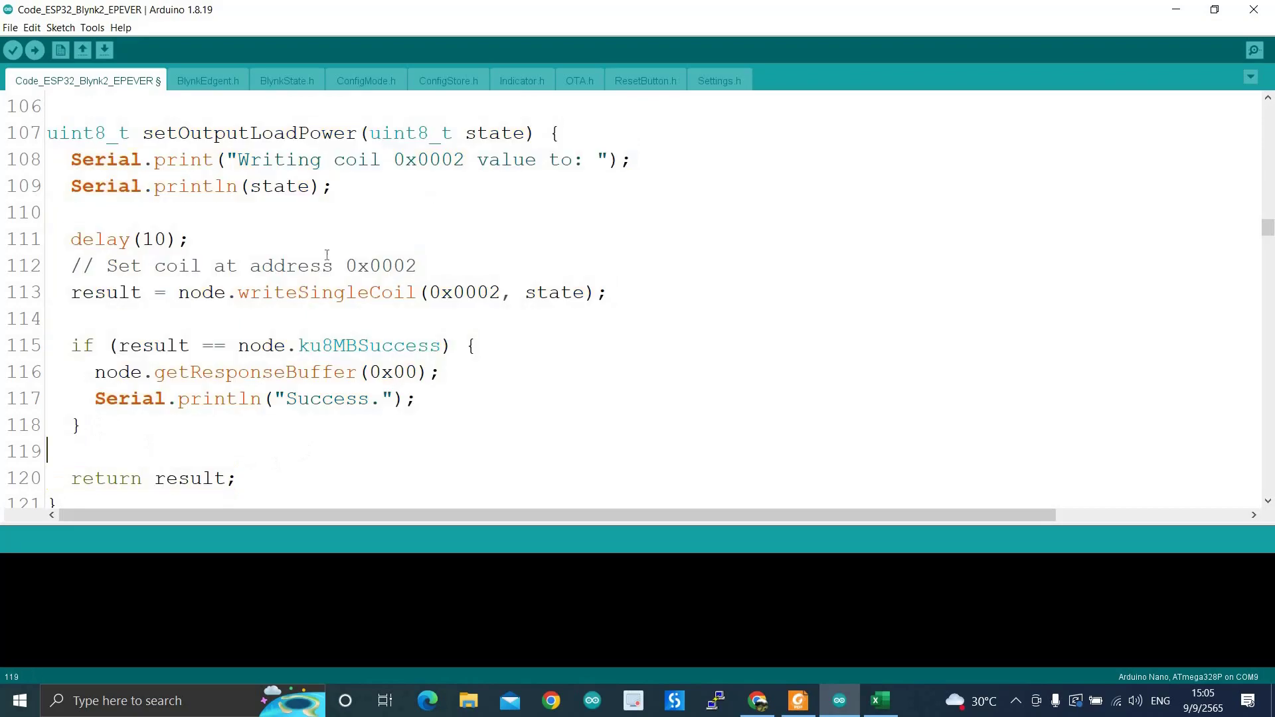
- Examine the writeSingleCoil address on line 113 and the printed state argument on line 109 of setOutputLoadPower()
scroll(398, 262, "up", 1)
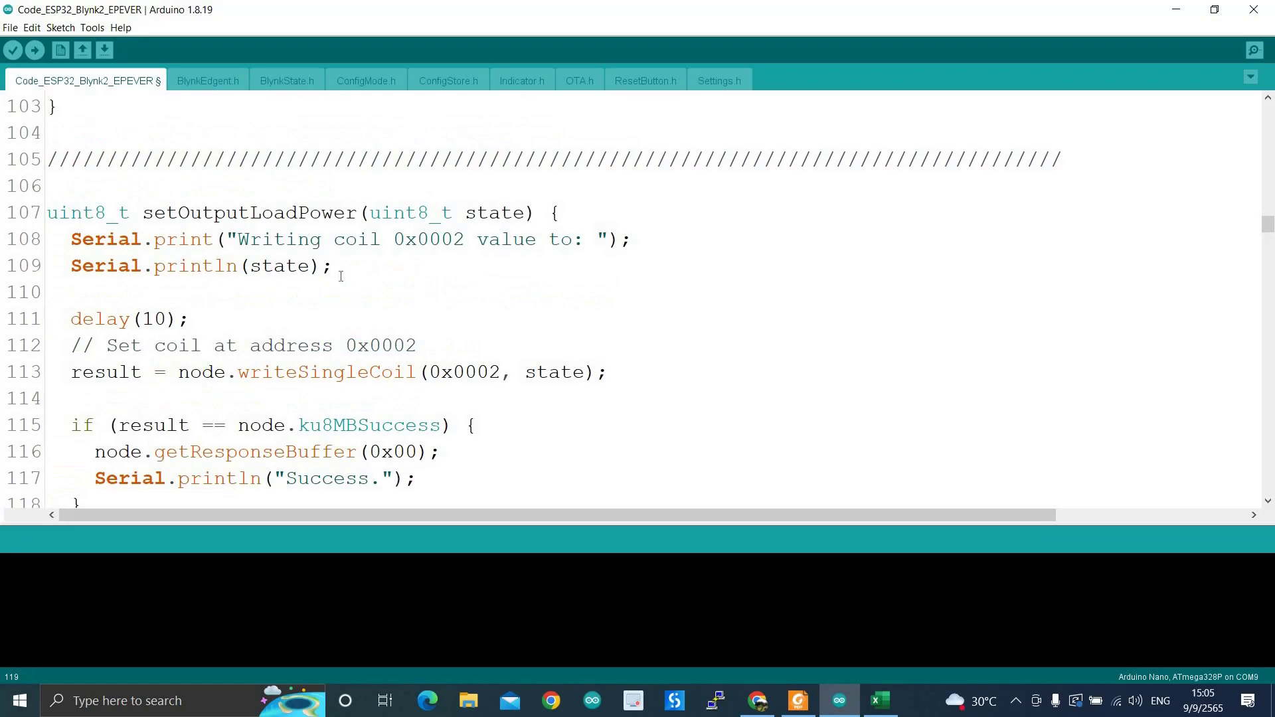
scroll(341, 276, "down", 1)
scroll(476, 232, "down", 1)
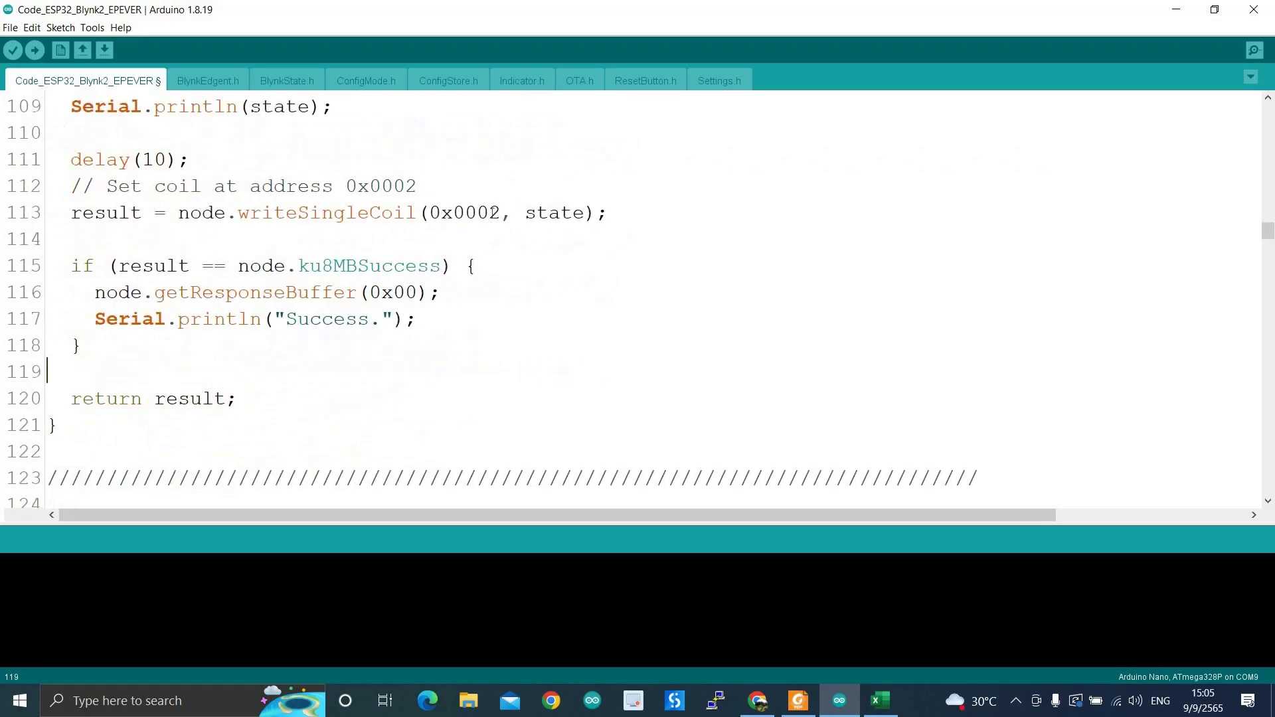
left_click_drag(500, 212, 489, 213)
scroll(274, 245, "up", 1)
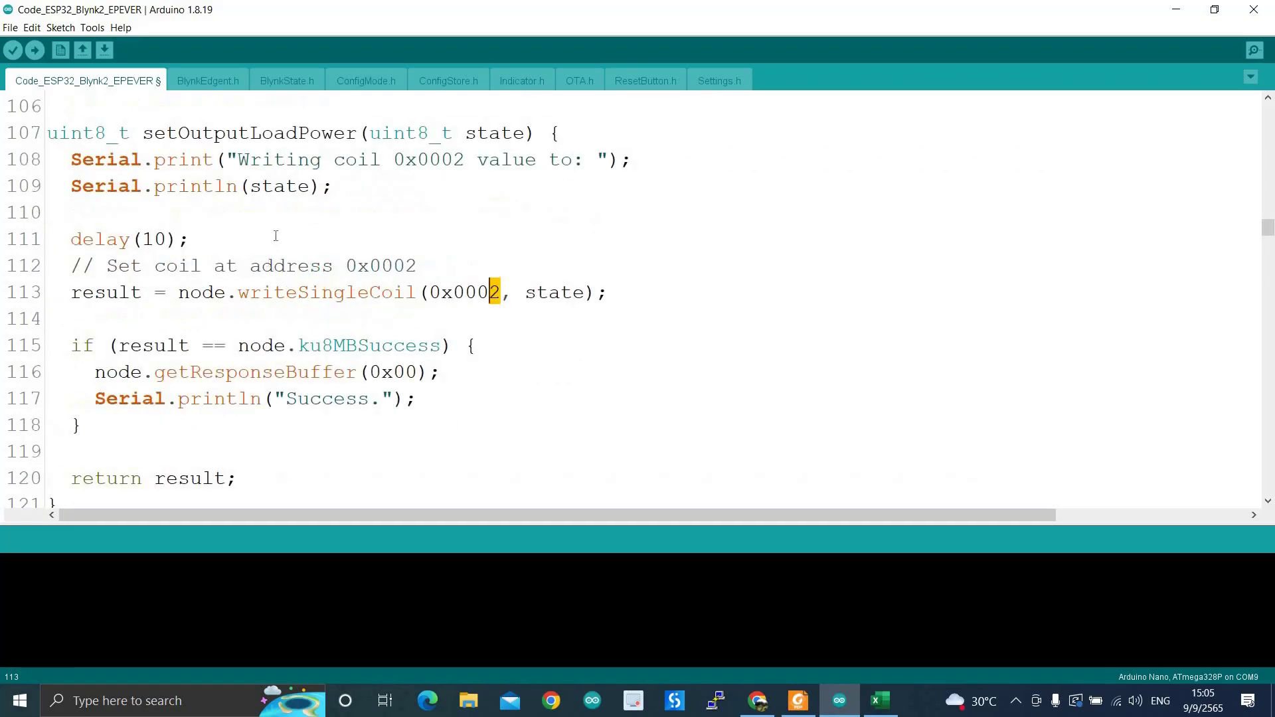
left_click_drag(261, 189, 286, 190)
left_click(297, 189)
left_click(338, 187)
- Review the BLYNK_WRITE(VPIN_LOAD_ONOFF) callback for the load on/off button on lines 126 to 148
scroll(405, 330, "down", 2)
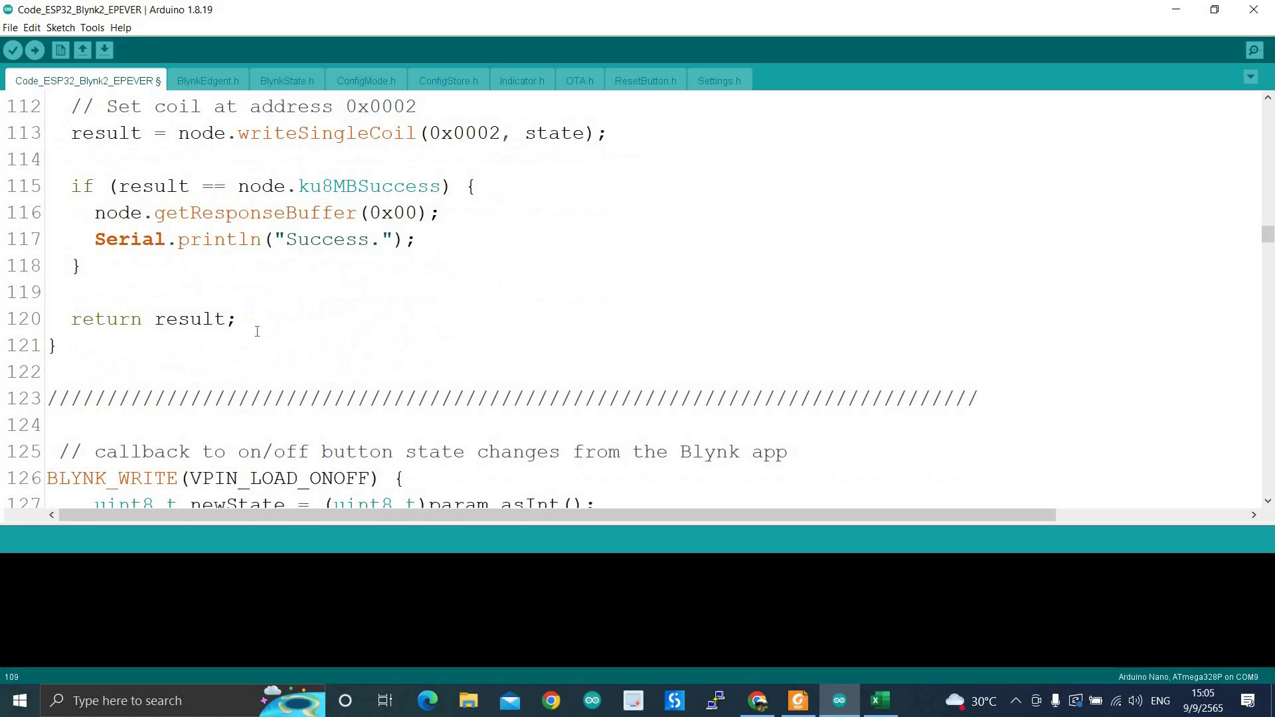
scroll(221, 344, "down", 3)
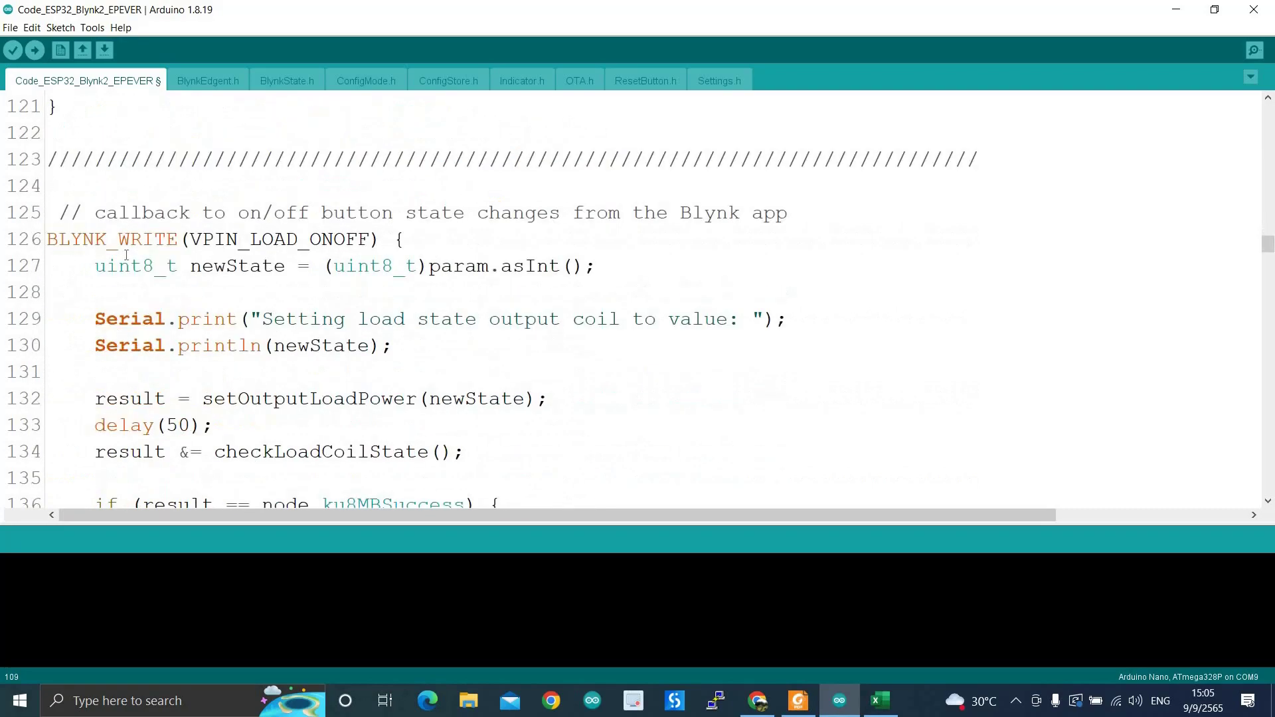
left_click_drag(47, 240, 370, 266)
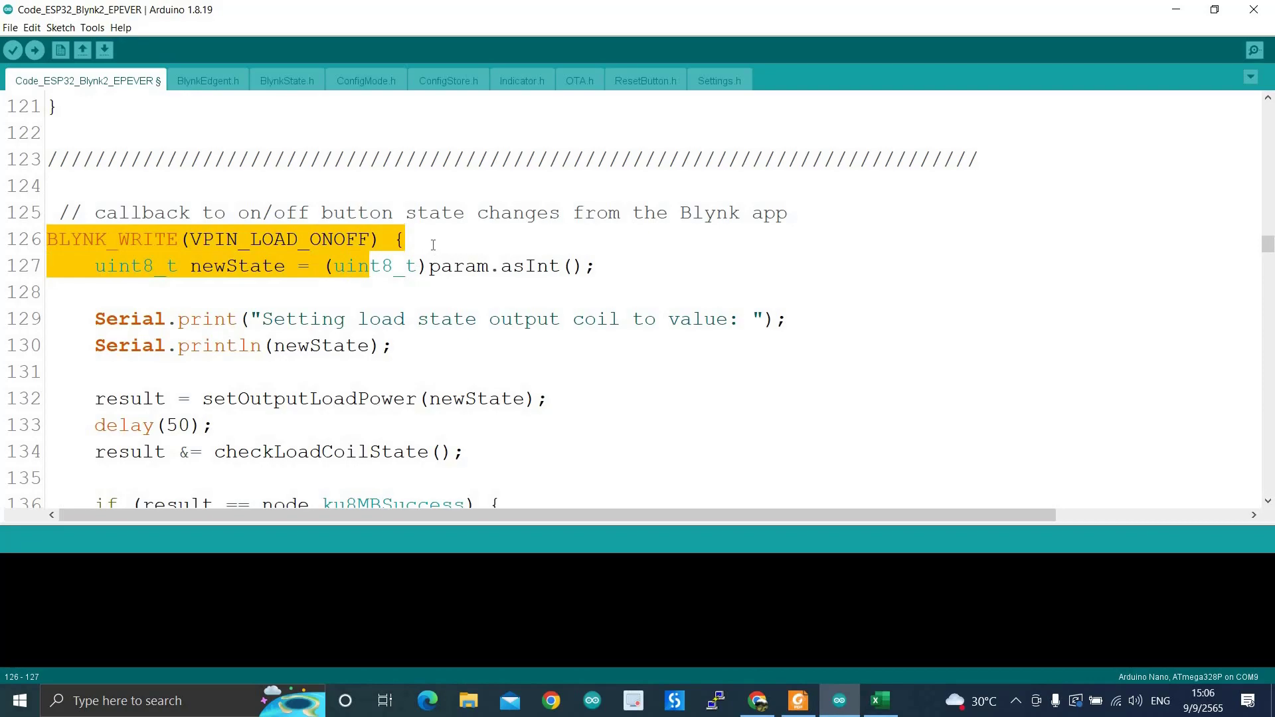
left_click(433, 245)
scroll(303, 187, "down", 1)
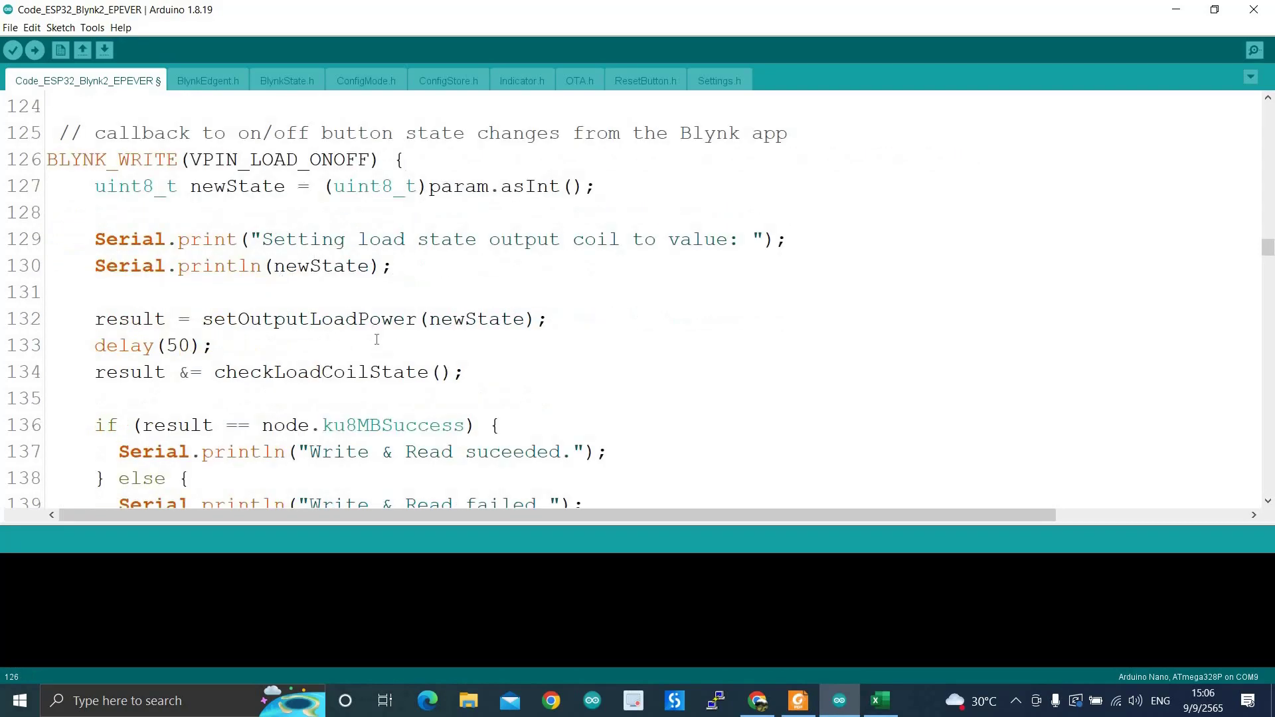
scroll(377, 339, "down", 2)
scroll(307, 325, "up", 1)
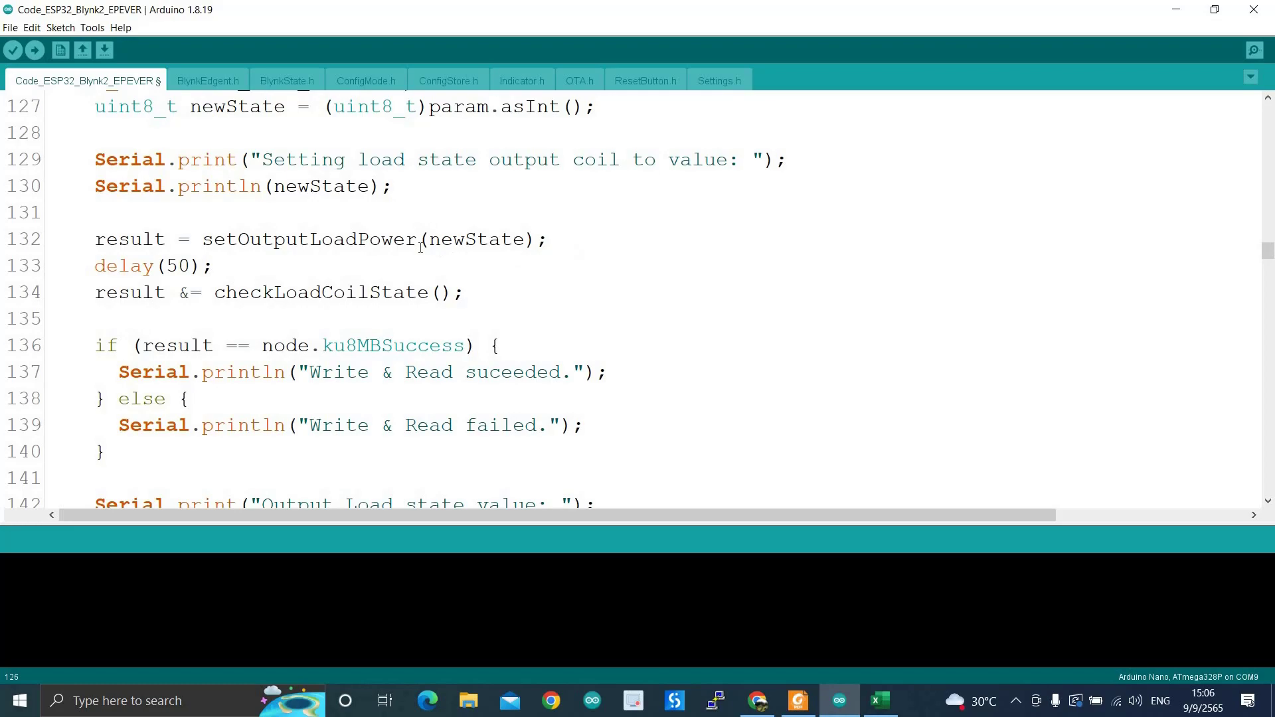
scroll(118, 196, "up", 1)
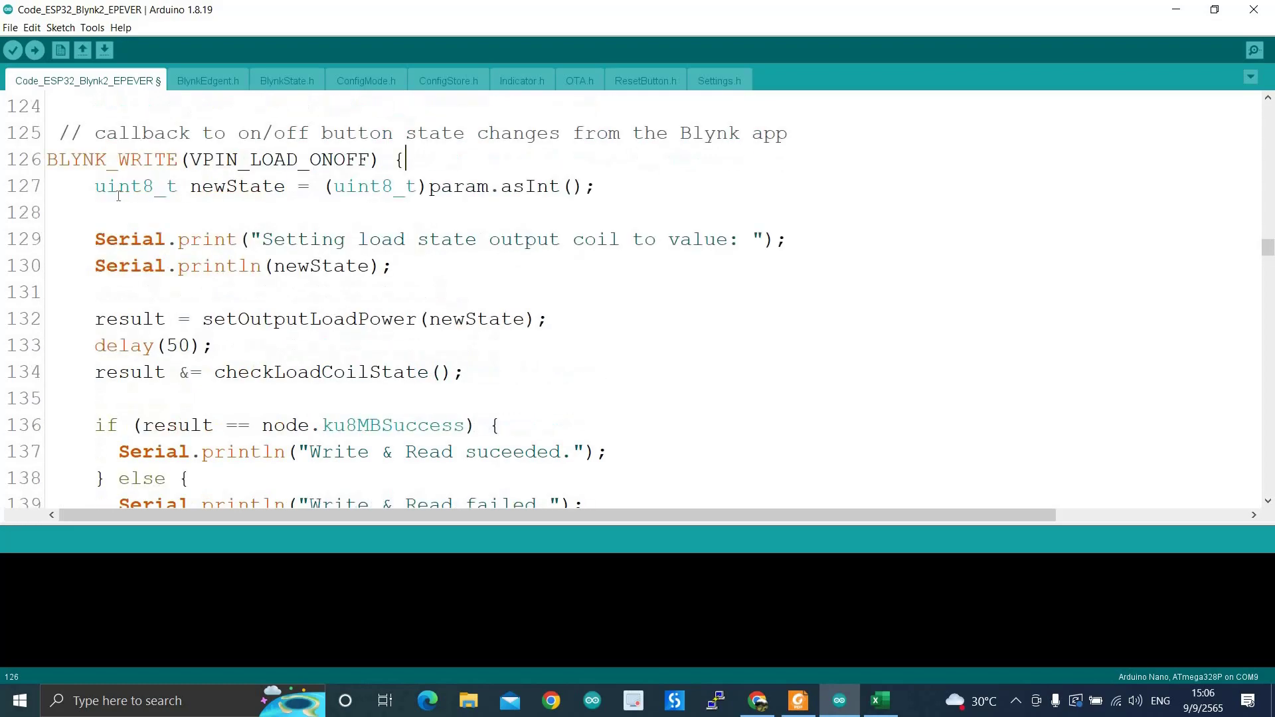
scroll(235, 341, "down", 4)
left_click(100, 427)
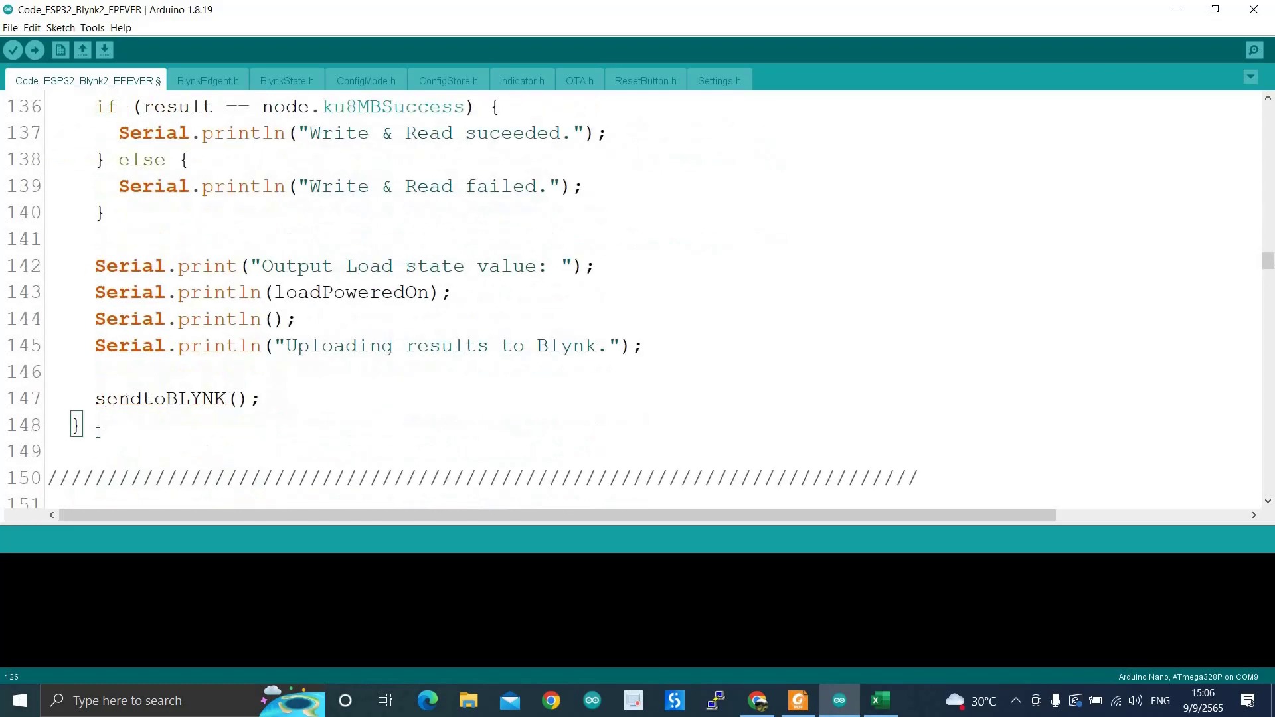
- Review the checkLoadCoilState() function on lines 152 to 172, including the readCoils arguments on line 157
scroll(255, 324, "down", 2)
scroll(214, 291, "down", 2)
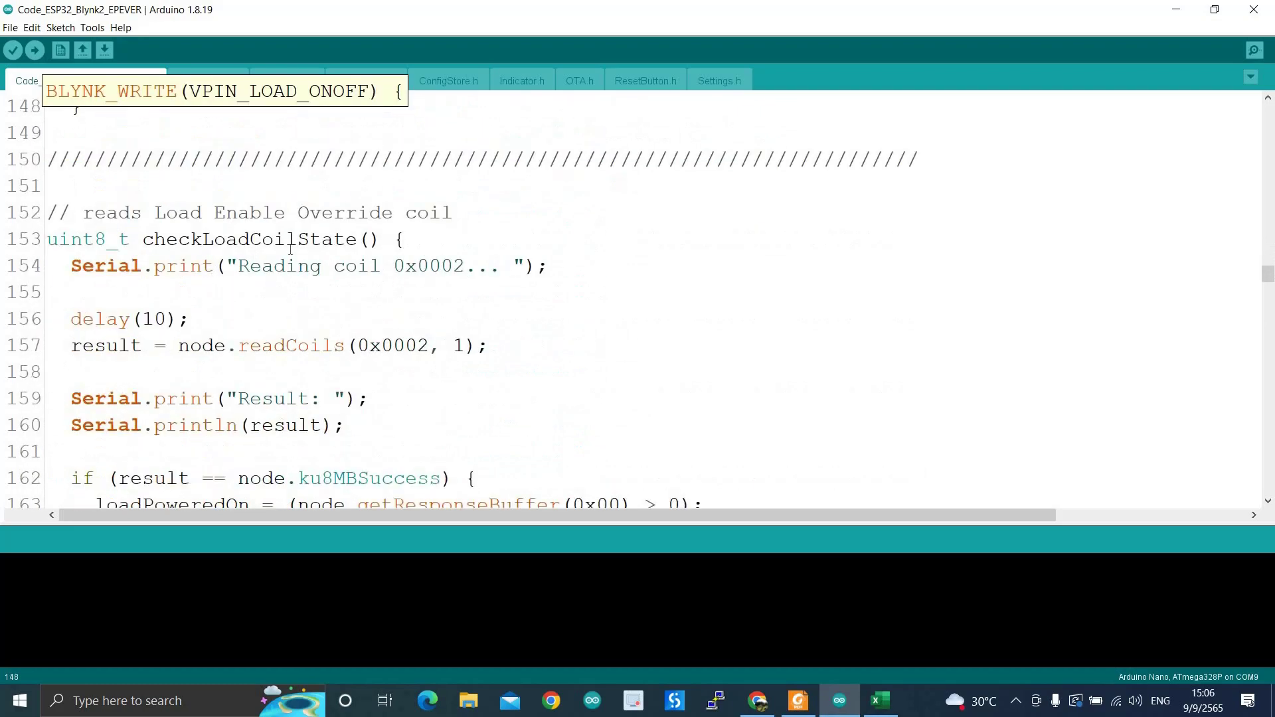
scroll(195, 229, "down", 1)
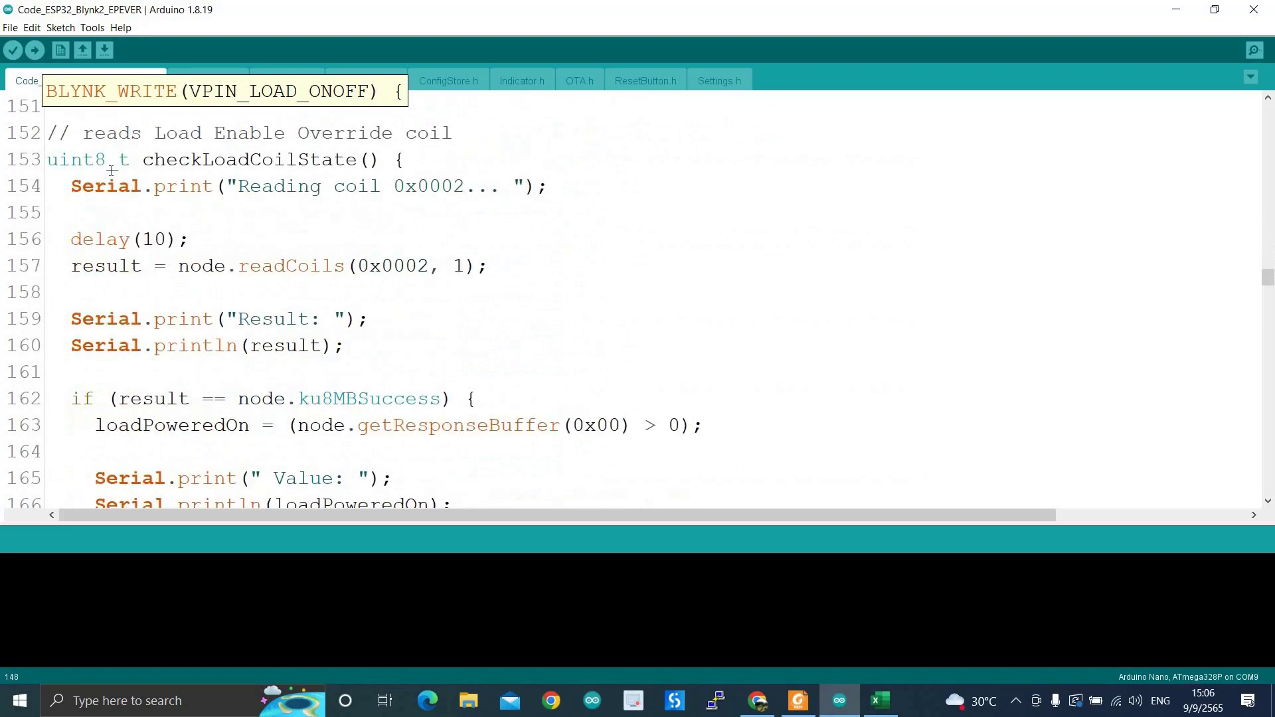
double_click(291, 160)
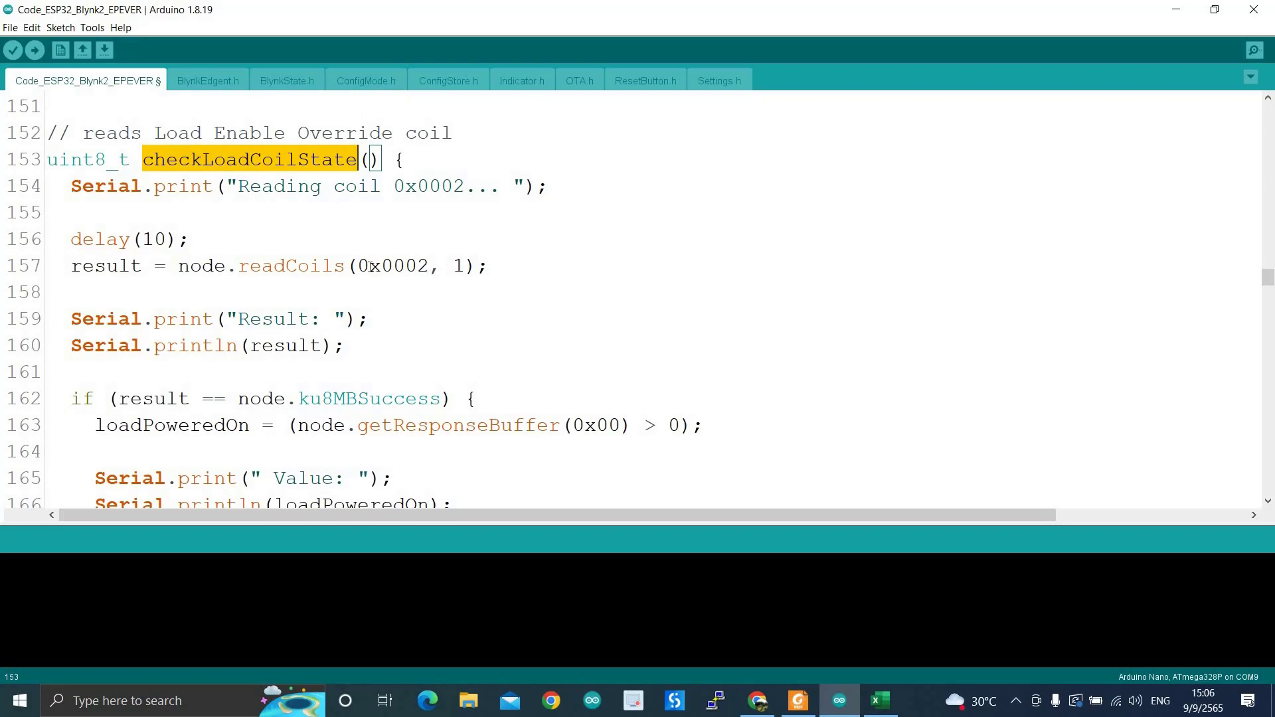
scroll(428, 238, "down", 1)
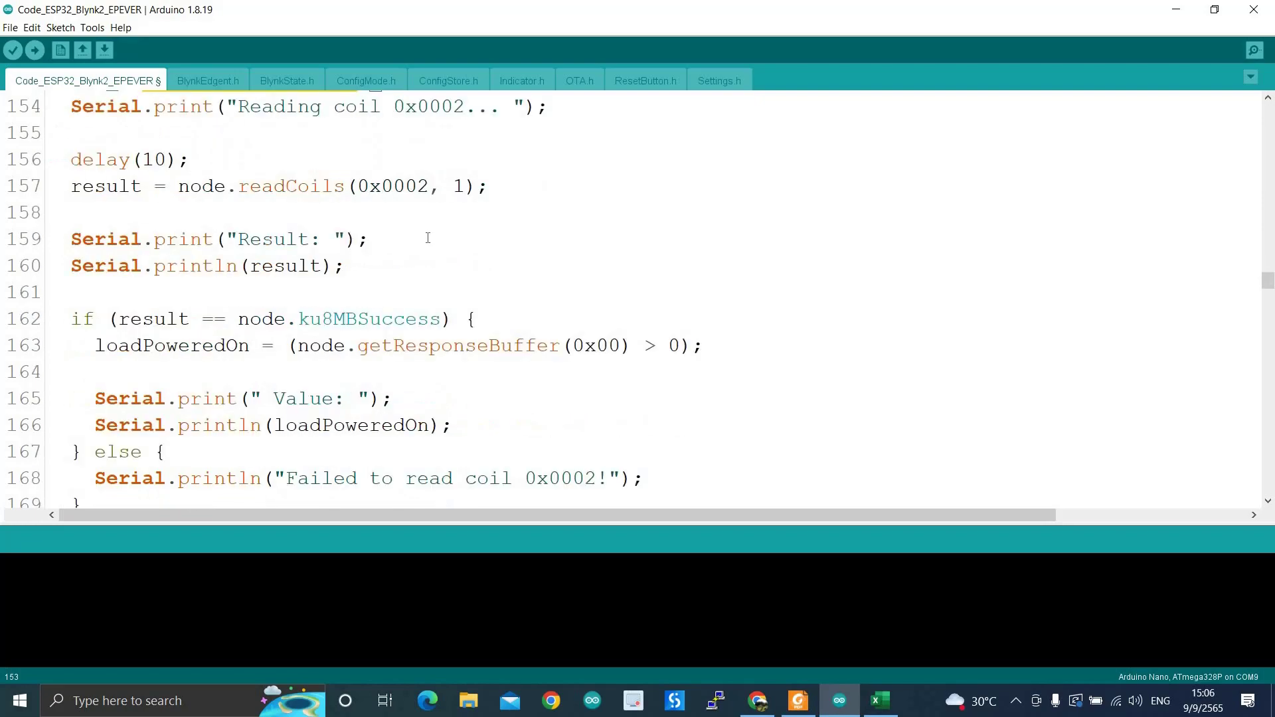
left_click(382, 187)
key("Right")
key("Right")
key("Right")
key("Right")
scroll(391, 265, "down", 2)
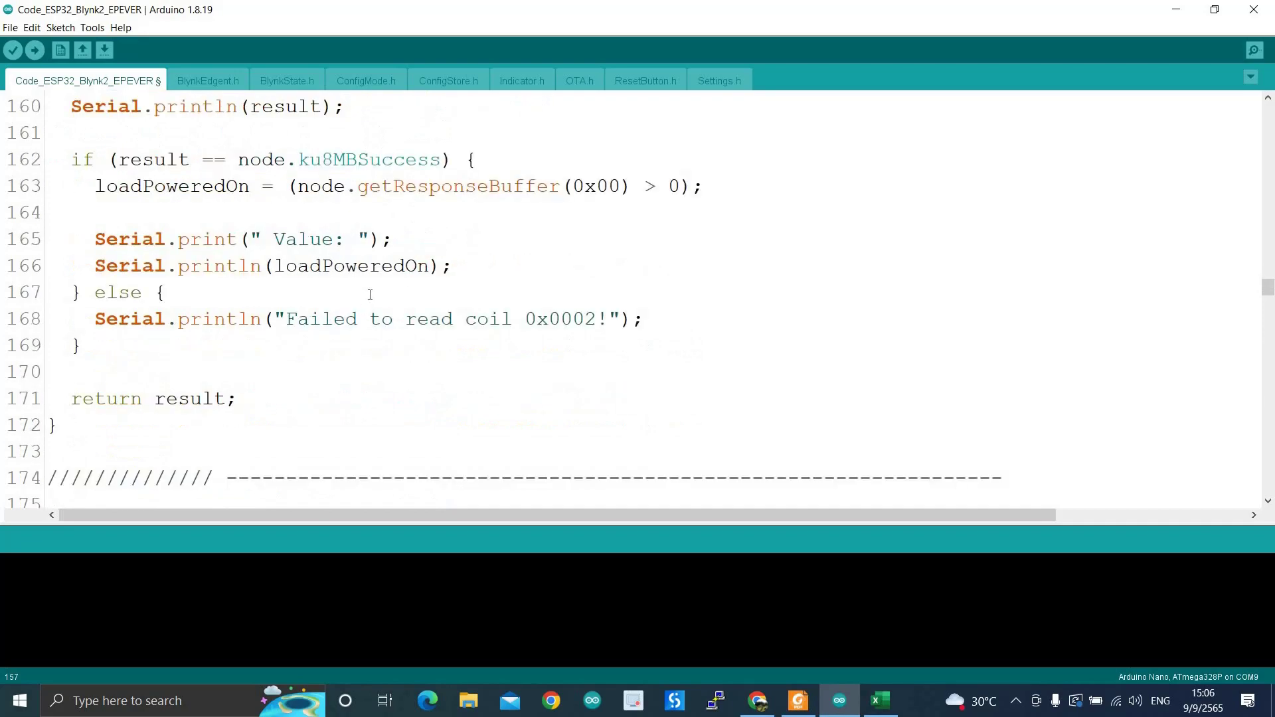
- Examine the opening of the AddressRegistry_3100() function on lines 176 to 180
scroll(370, 294, "down", 4)
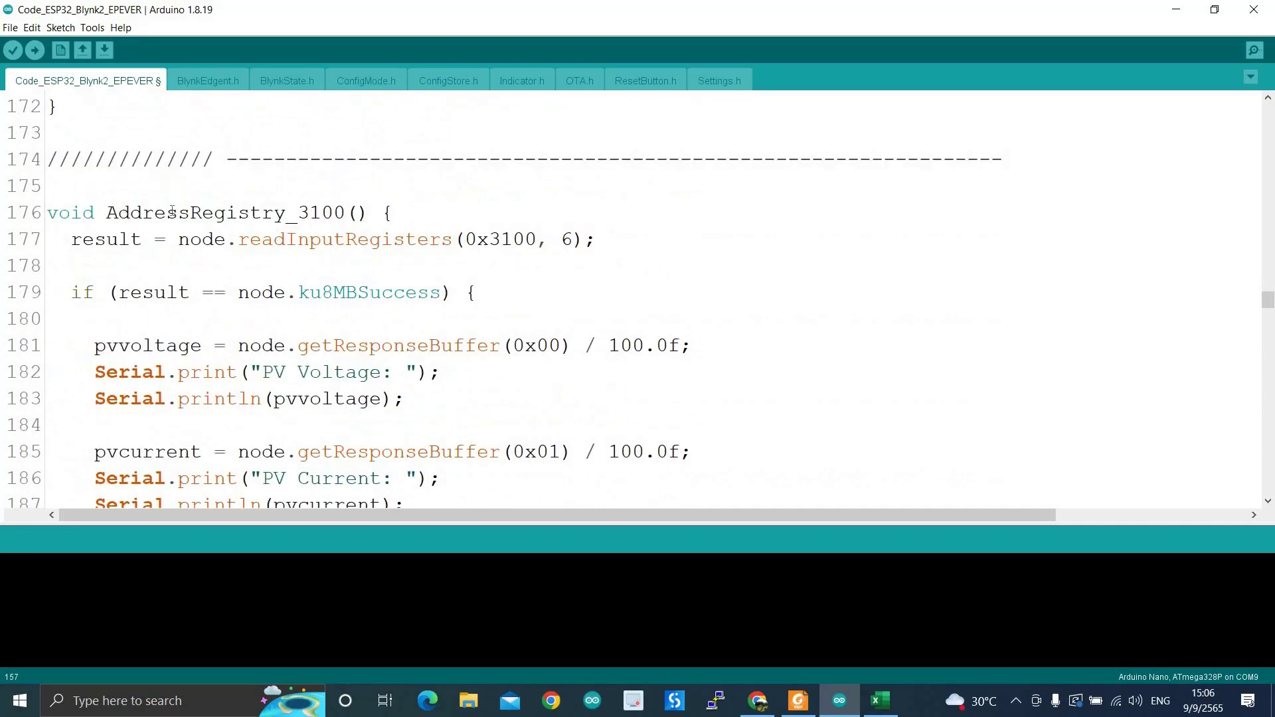
scroll(465, 299, "down", 1)
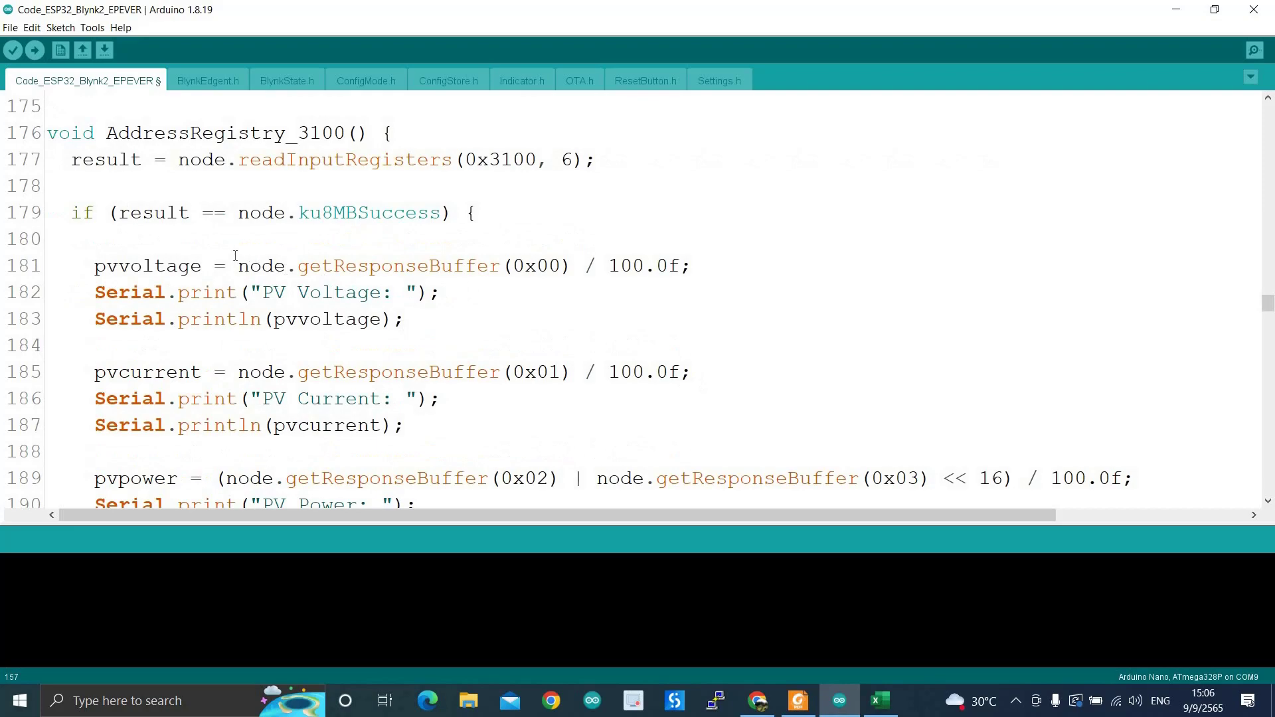
scroll(252, 232, "up", 1)
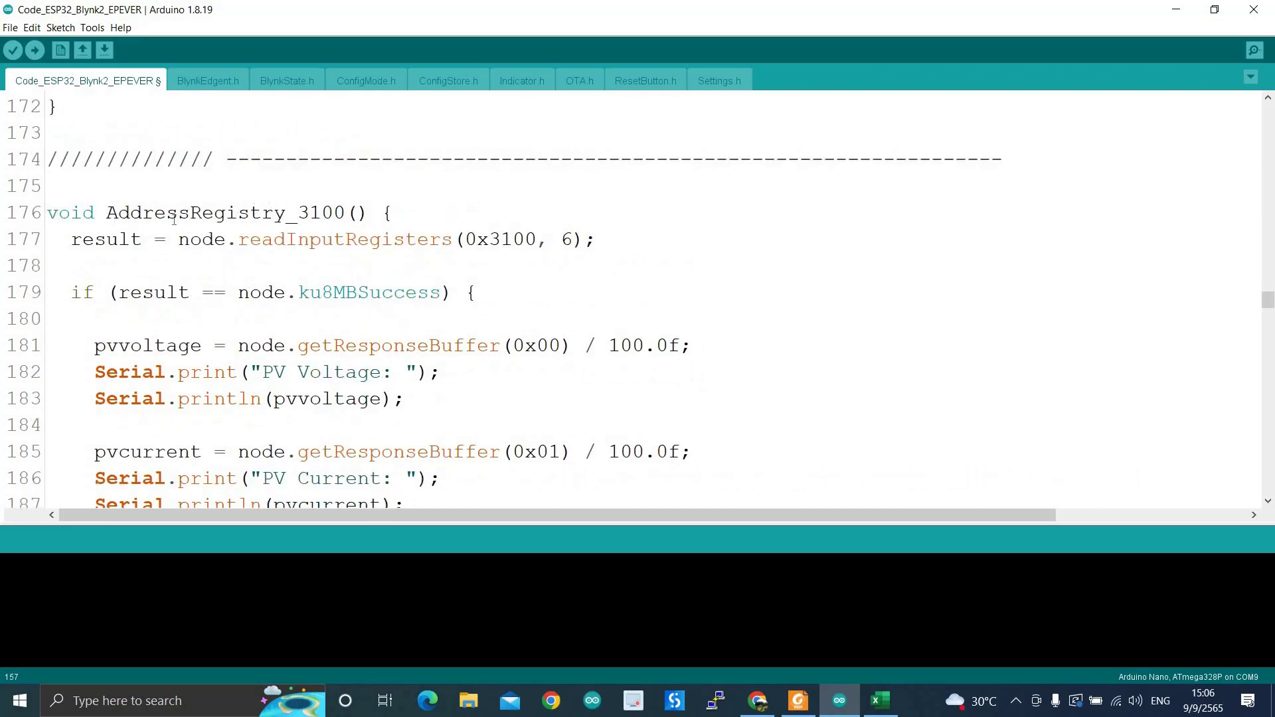
left_click_drag(48, 214, 403, 316)
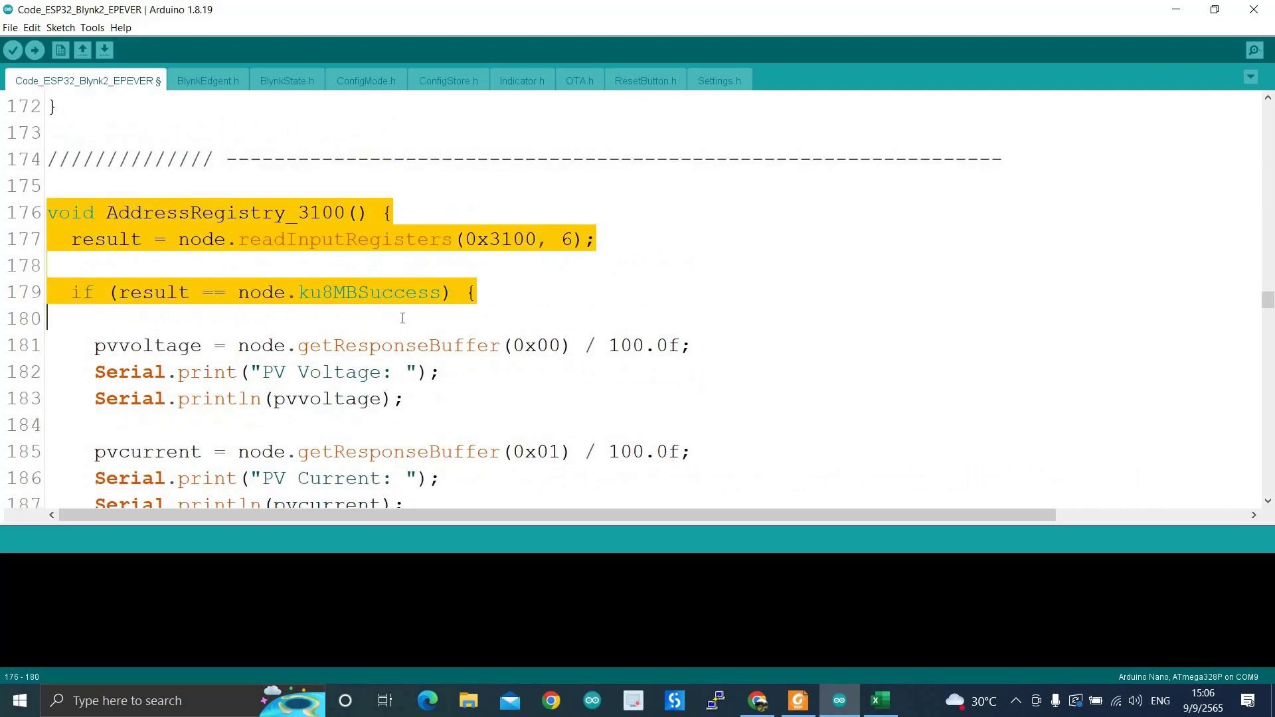
left_click(390, 213)
scroll(303, 135, "down", 1)
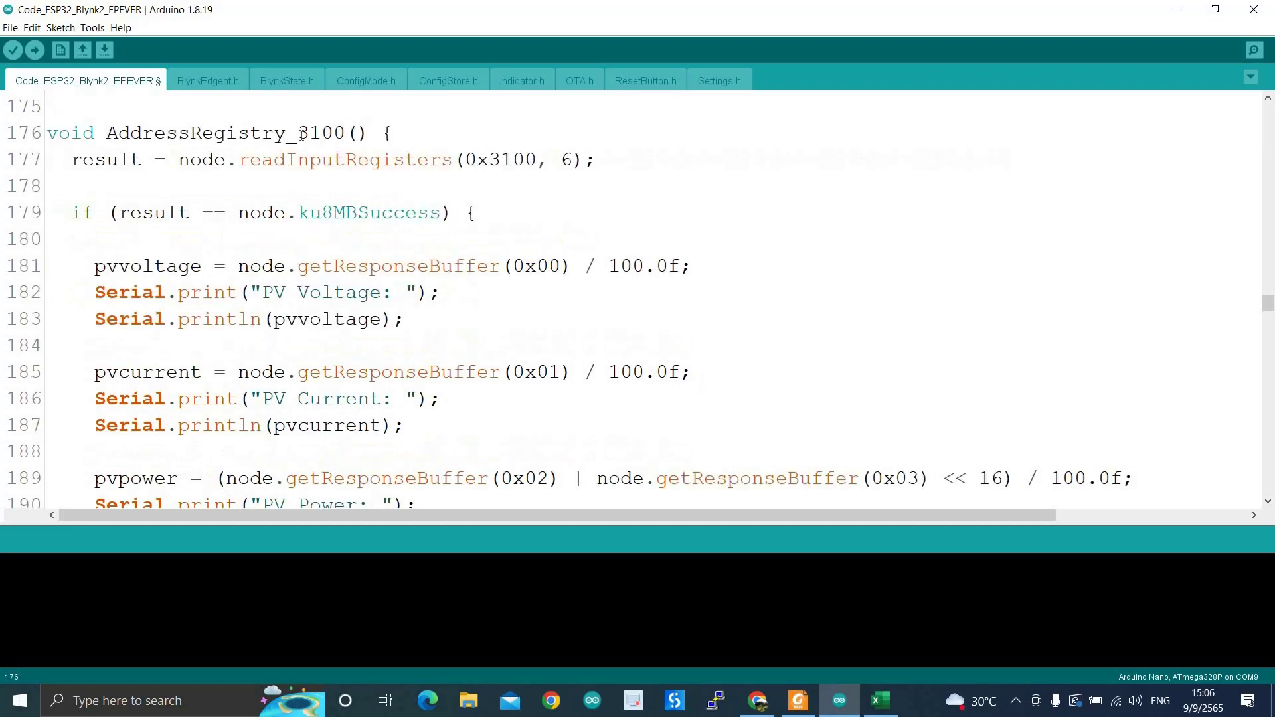
- Switch to Foxit PDF Reader and look up address 3100 in the controller protocol's register table
left_click_drag(297, 135, 346, 135)
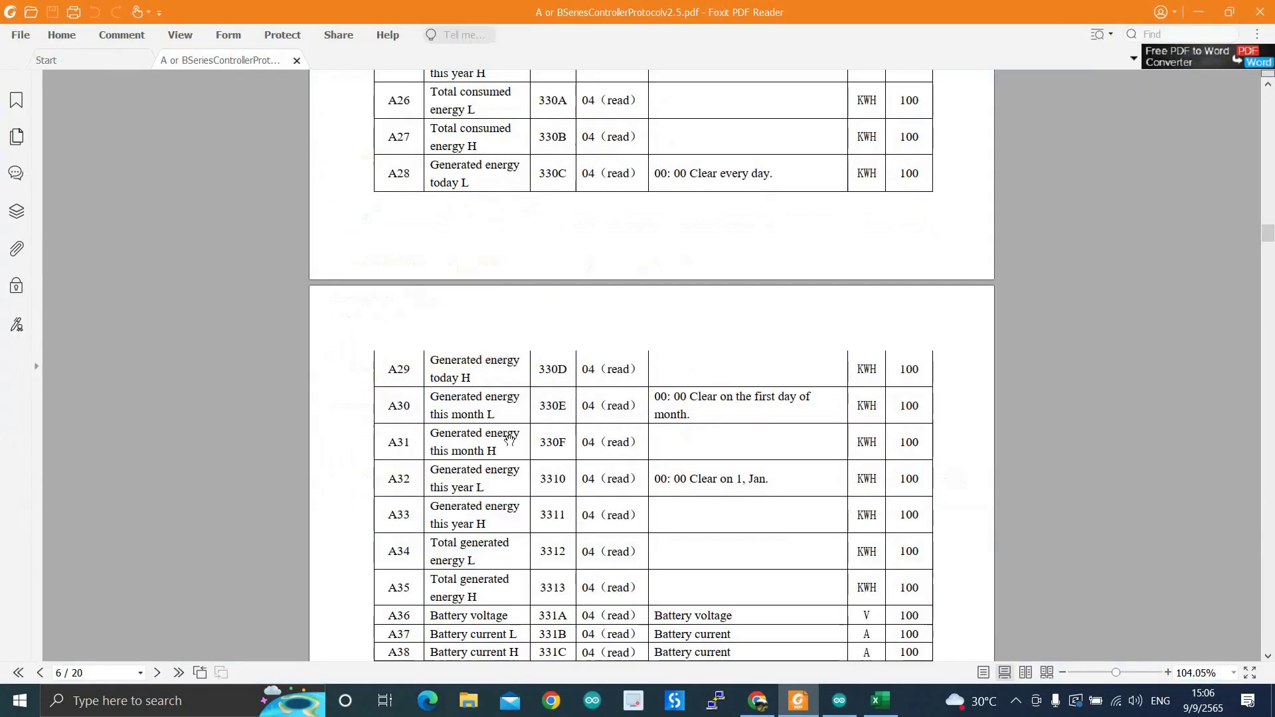
left_click(798, 700)
scroll(598, 408, "up", 10)
scroll(586, 408, "up", 15)
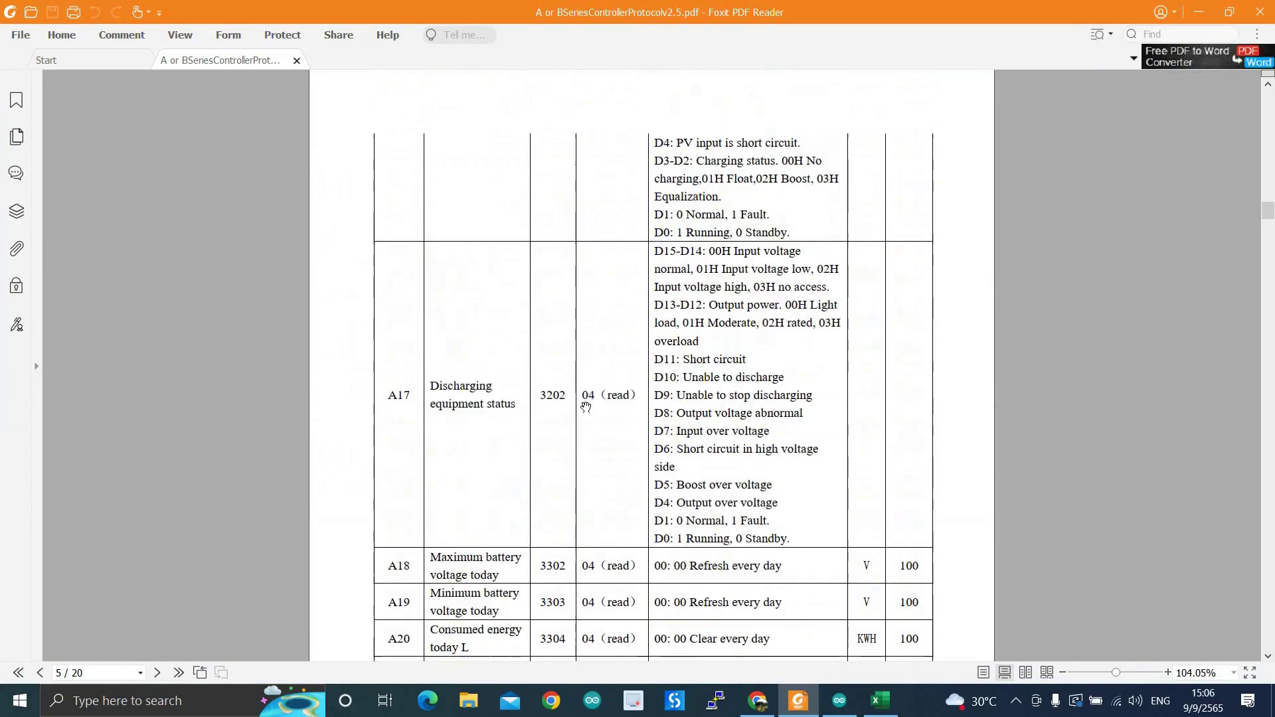
scroll(580, 410, "up", 6)
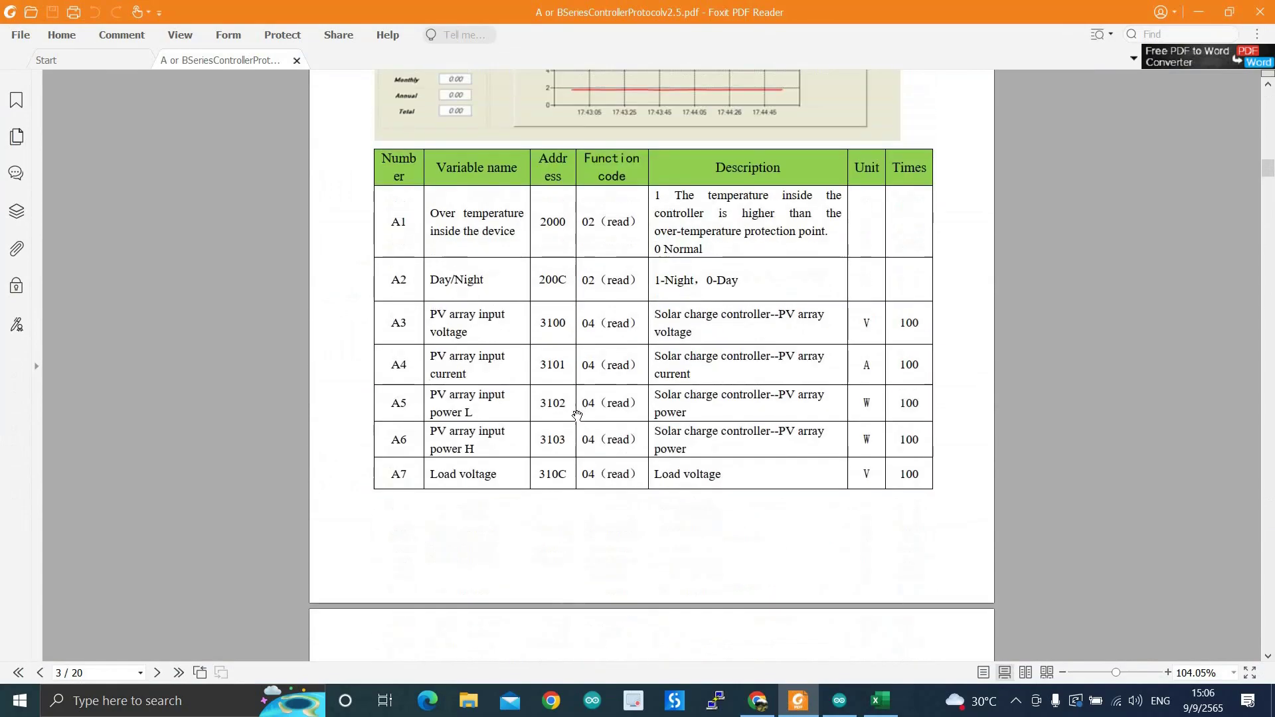
scroll(552, 414, "down", 4)
scroll(554, 303, "up", 2)
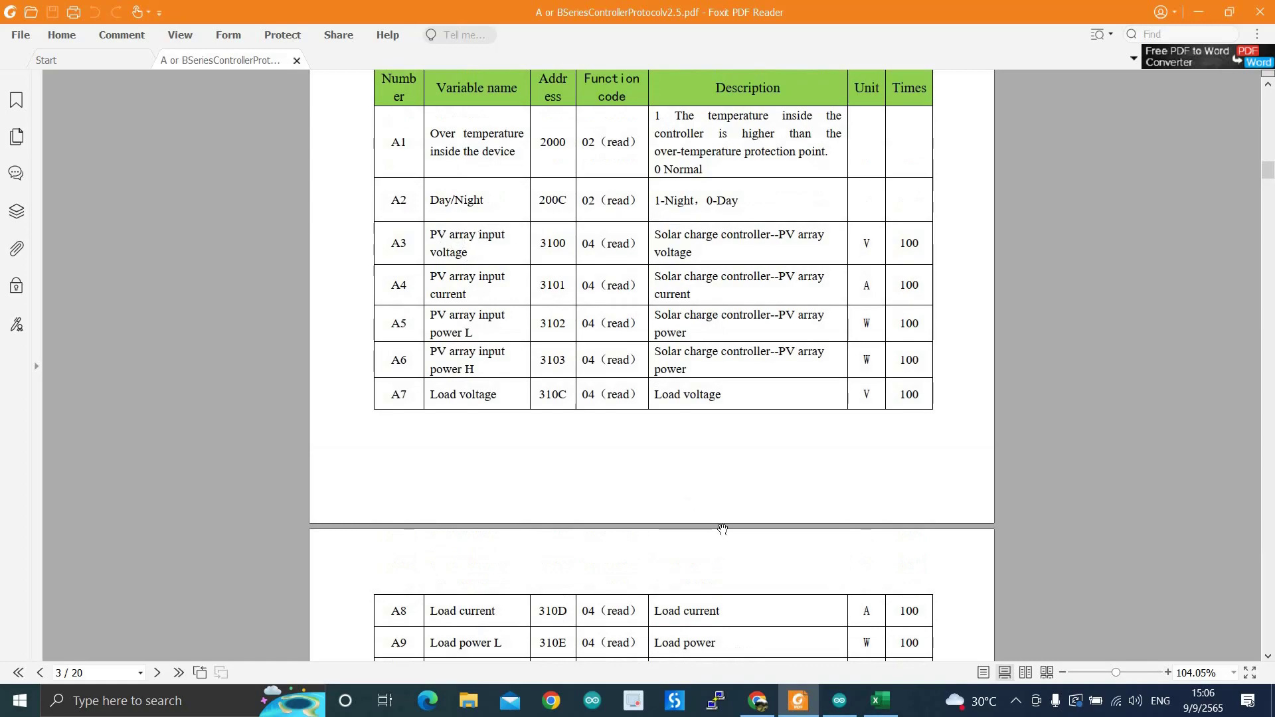
- Return to the Arduino IDE and examine the 0x3100 address and register count 6 in readInputRegisters on line 177
left_click(840, 700)
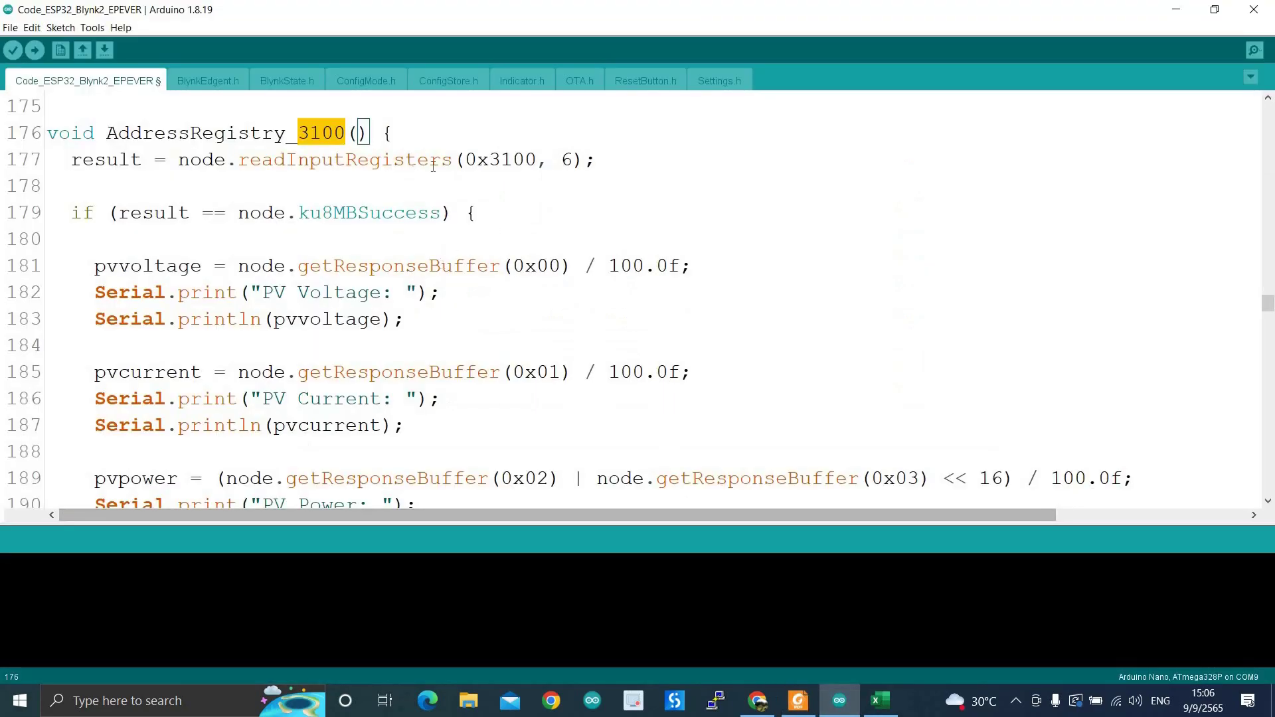
left_click_drag(490, 160, 538, 160)
double_click(569, 160)
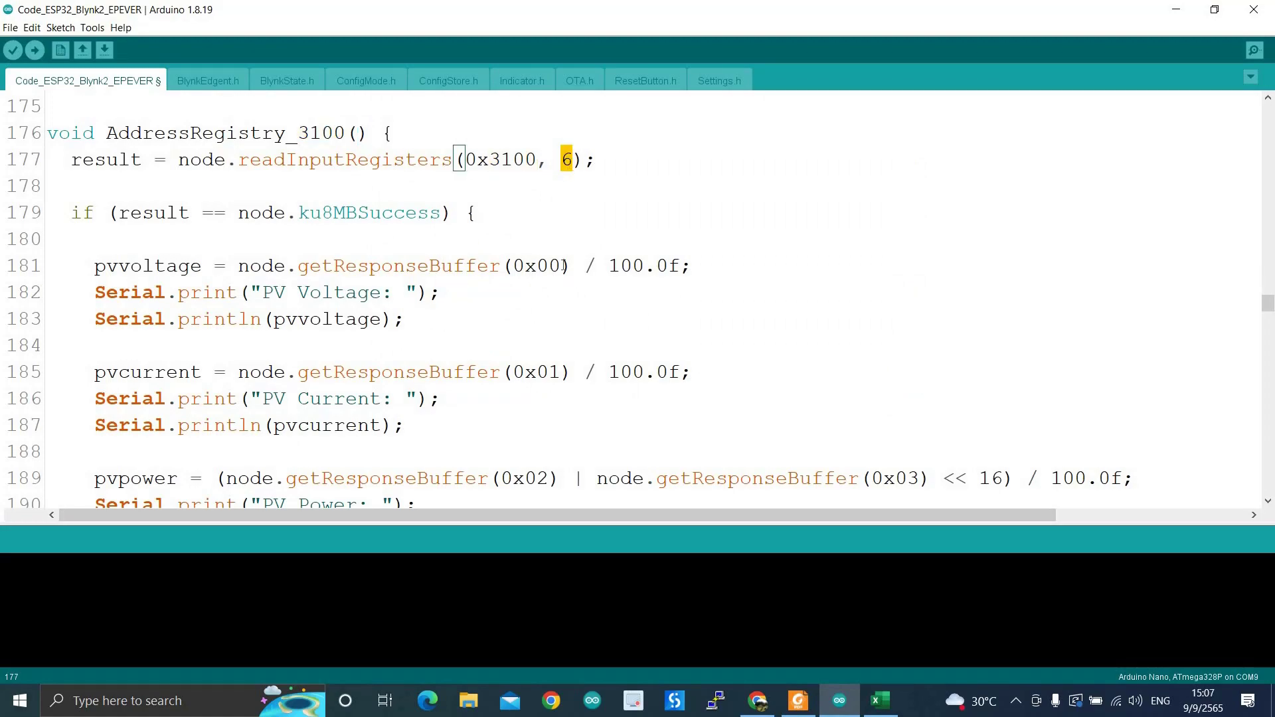
- Examine the response buffer offsets 0x00 and 0x01 used for pvvoltage and pvcurrent on lines 181 to 187
scroll(579, 255, "down", 1)
left_click(563, 185)
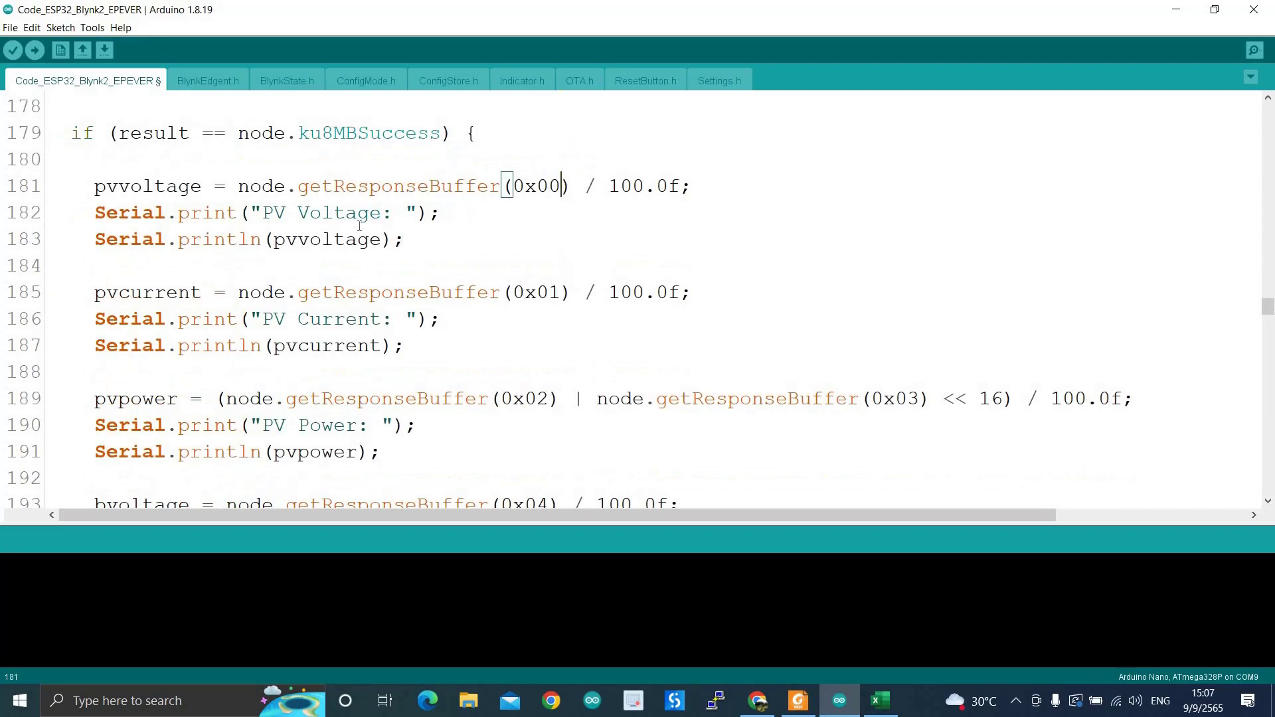
left_click_drag(302, 212, 370, 213)
left_click(406, 212)
left_click_drag(514, 186, 562, 186)
left_click(571, 188)
left_click_drag(550, 293, 513, 293)
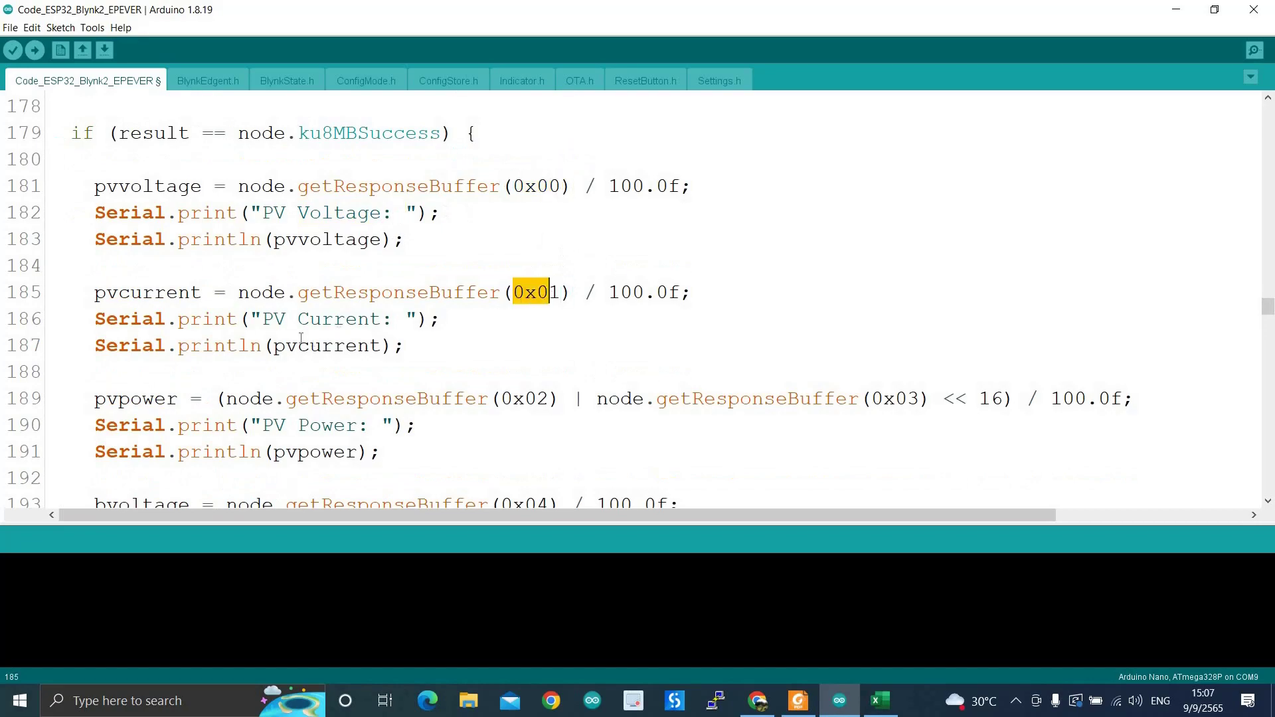
- Compare offsets 0x02 and 0x03 in the pvpower line with the PV array input power rows in the protocol PDF
scroll(333, 350, "down", 1)
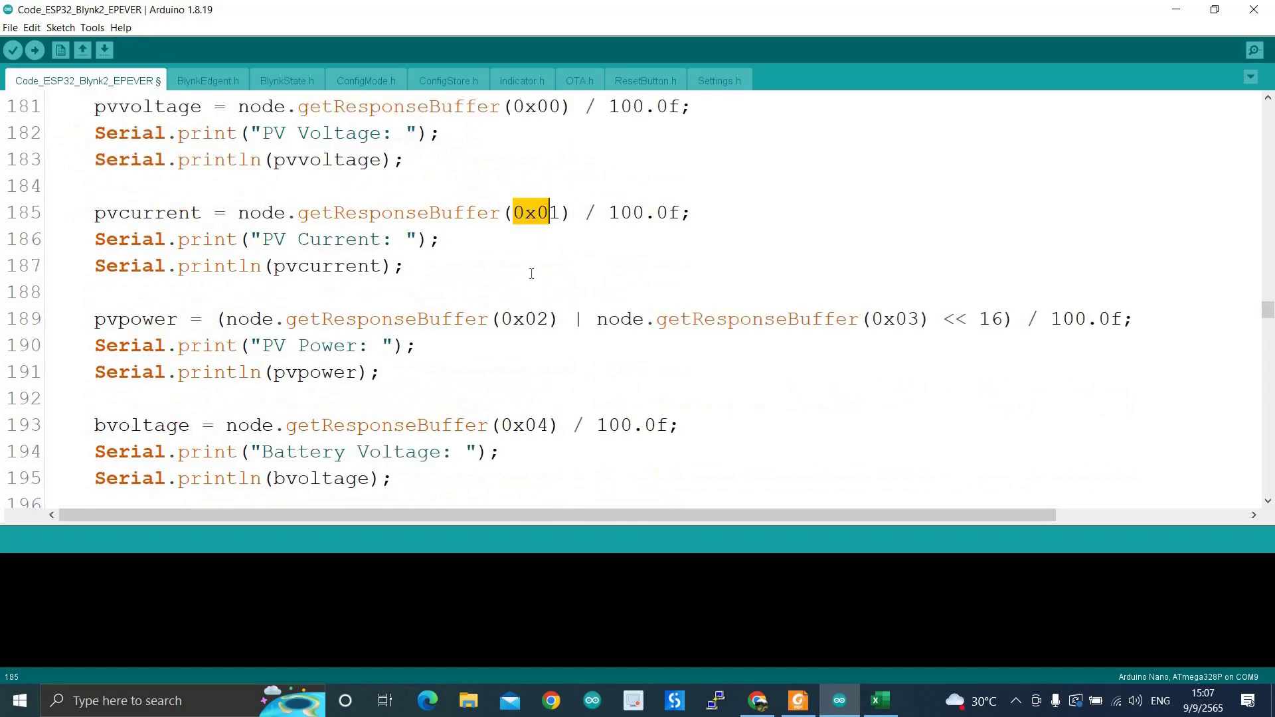
scroll(532, 274, "down", 1)
left_click_drag(525, 239, 550, 239)
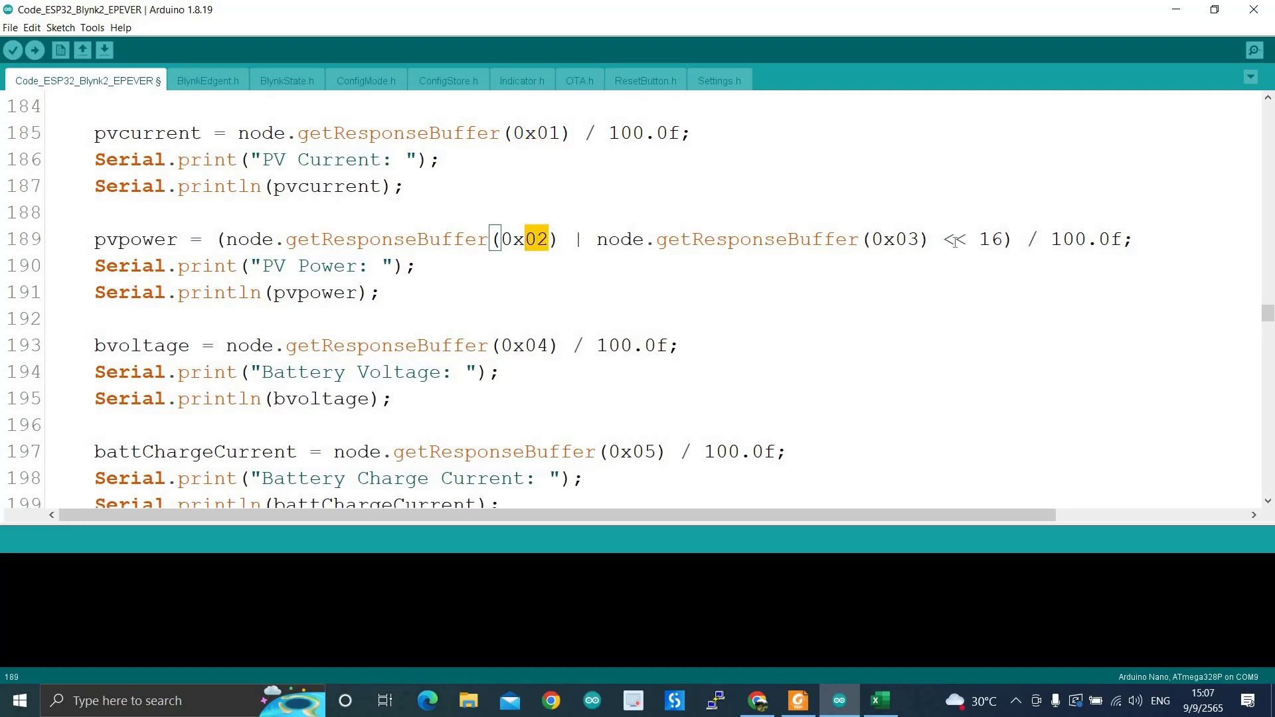
left_click_drag(955, 240, 872, 241)
left_click(1002, 240)
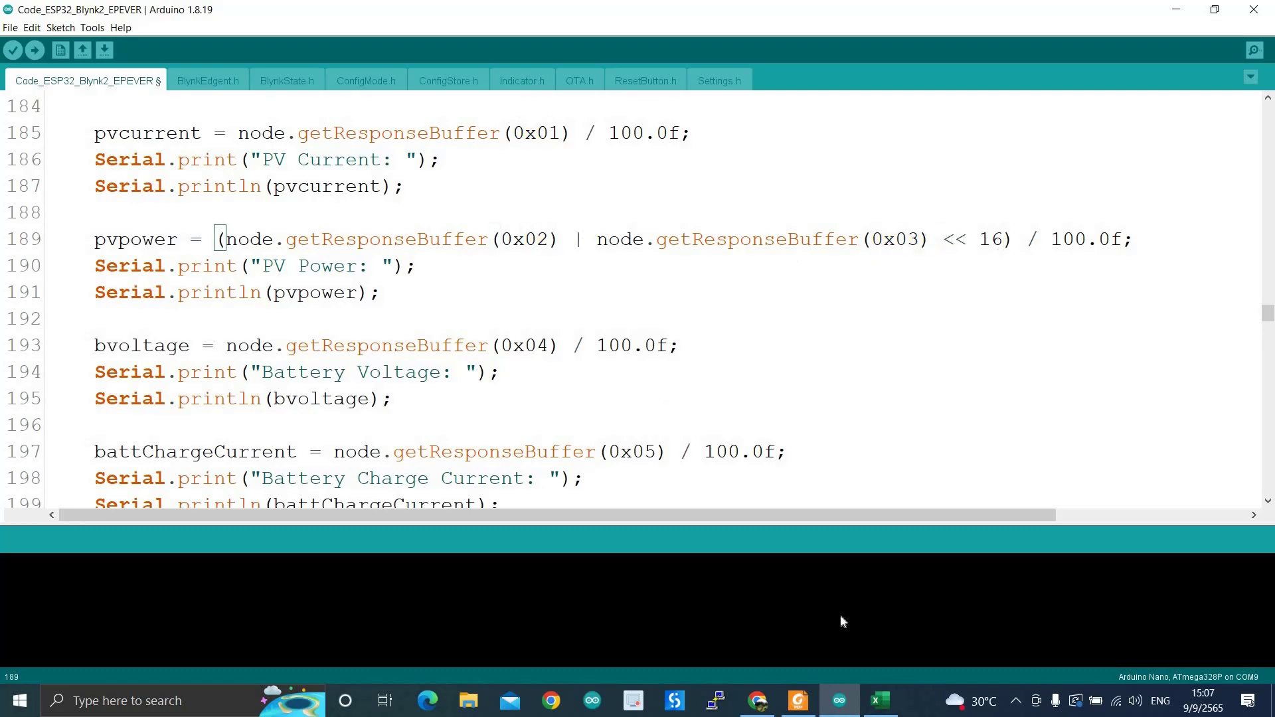
left_click(798, 701)
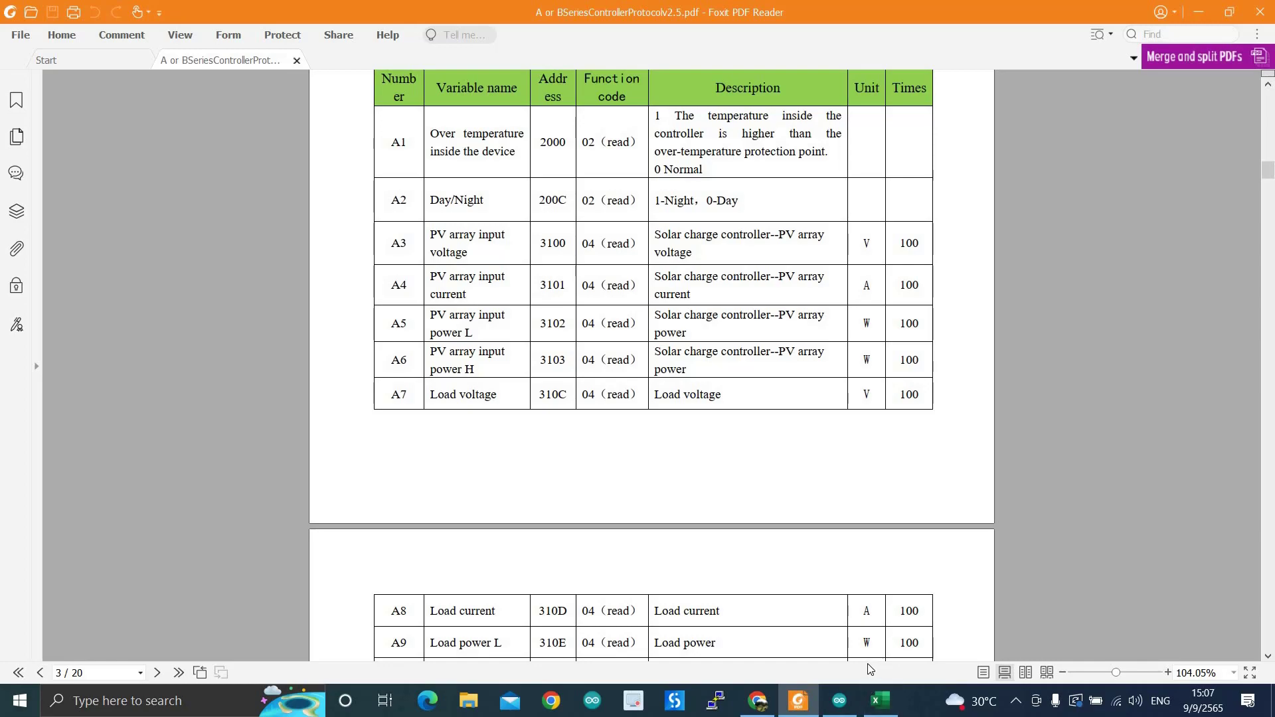
- Return to the sketch and examine how line 189 combines both pvpower registers with the OR operator and 16-bit shift
left_click(840, 703)
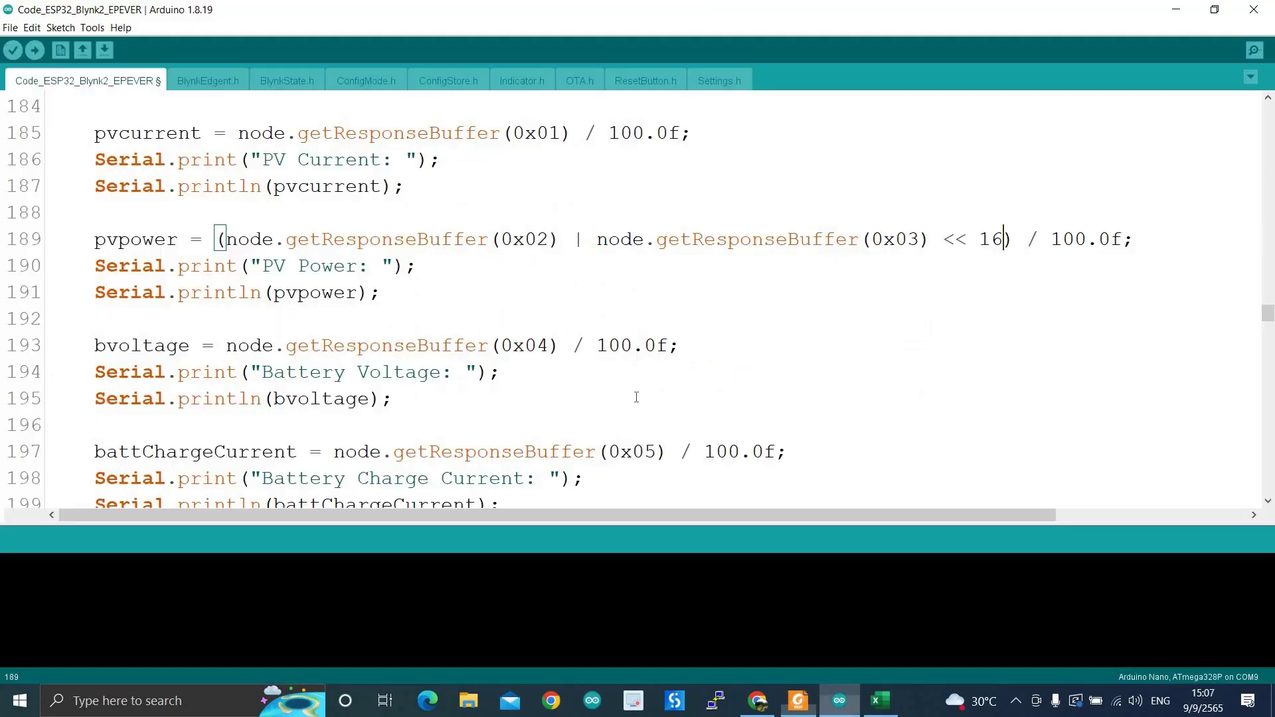
double_click(578, 240)
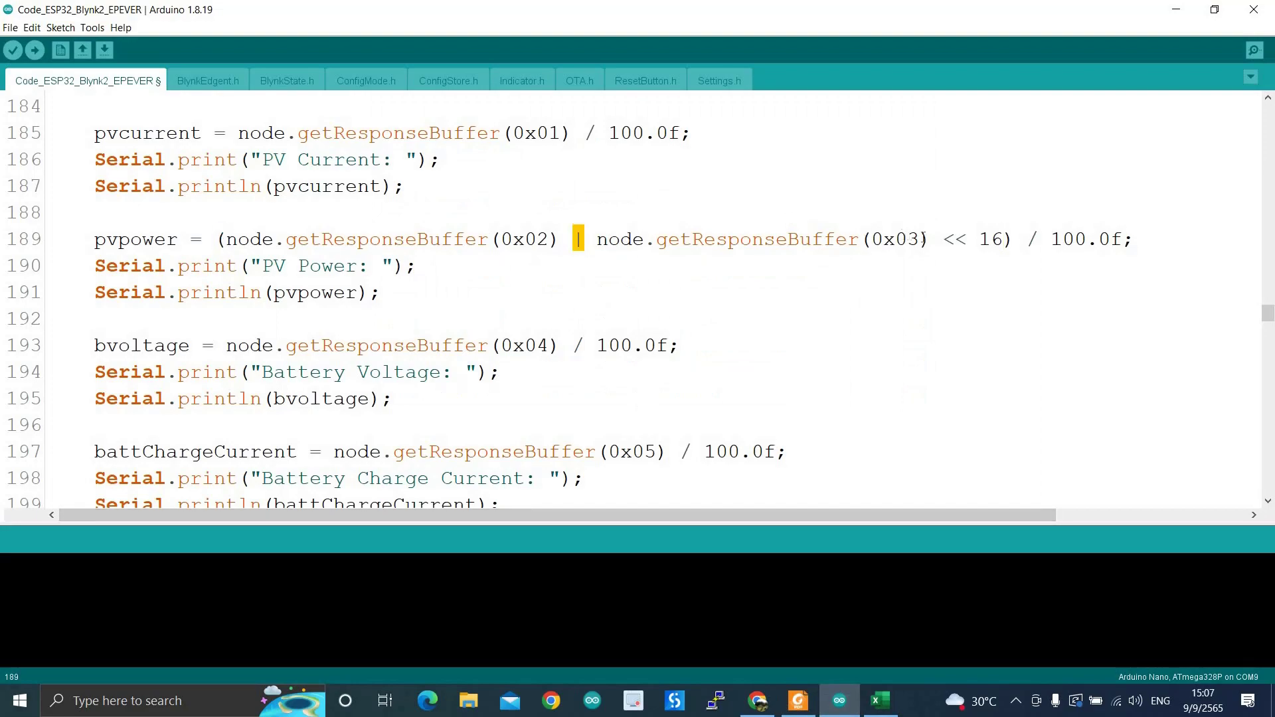
left_click(907, 239)
left_click_drag(991, 239, 596, 240)
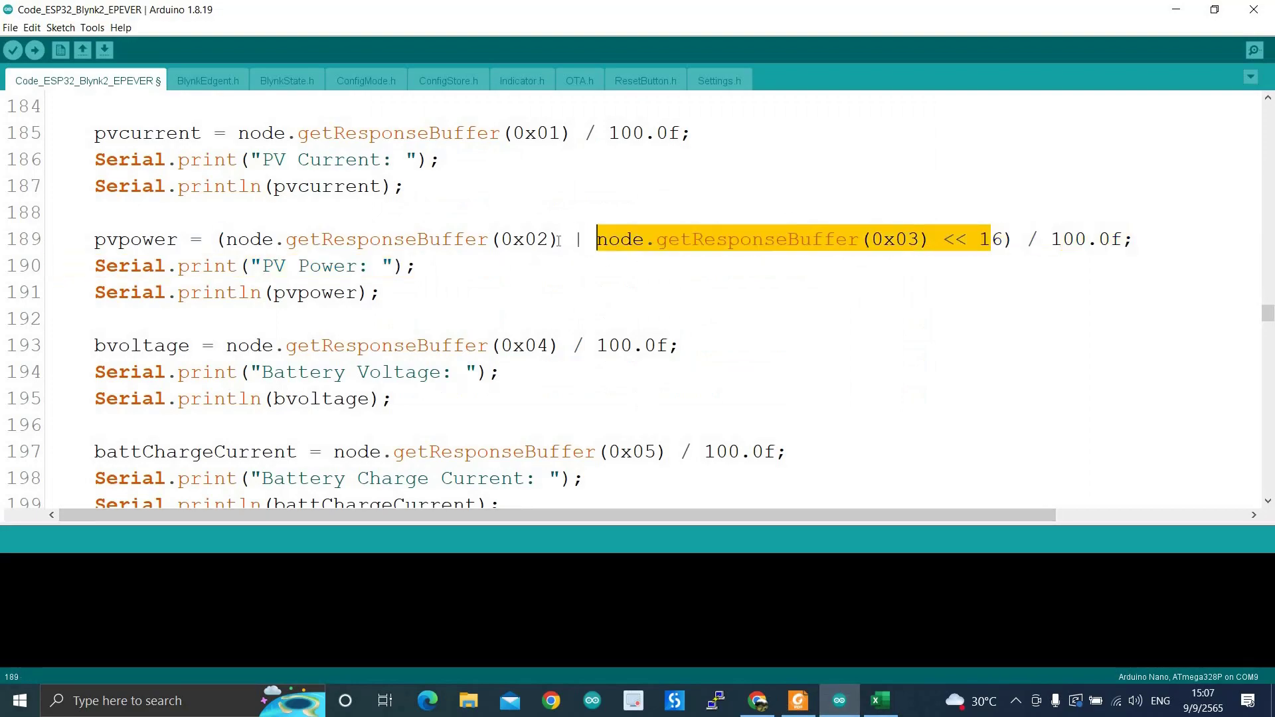
left_click(932, 219)
left_click_drag(930, 240, 50, 213)
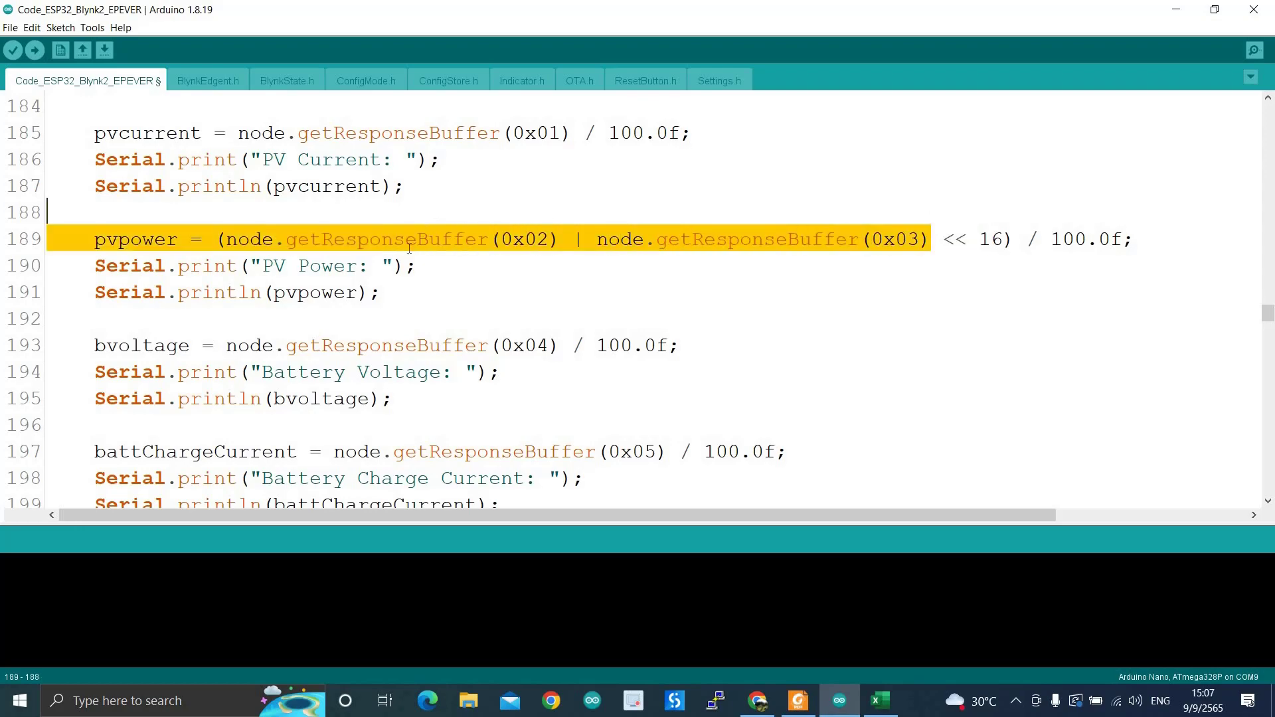
left_click_drag(409, 247, 322, 240)
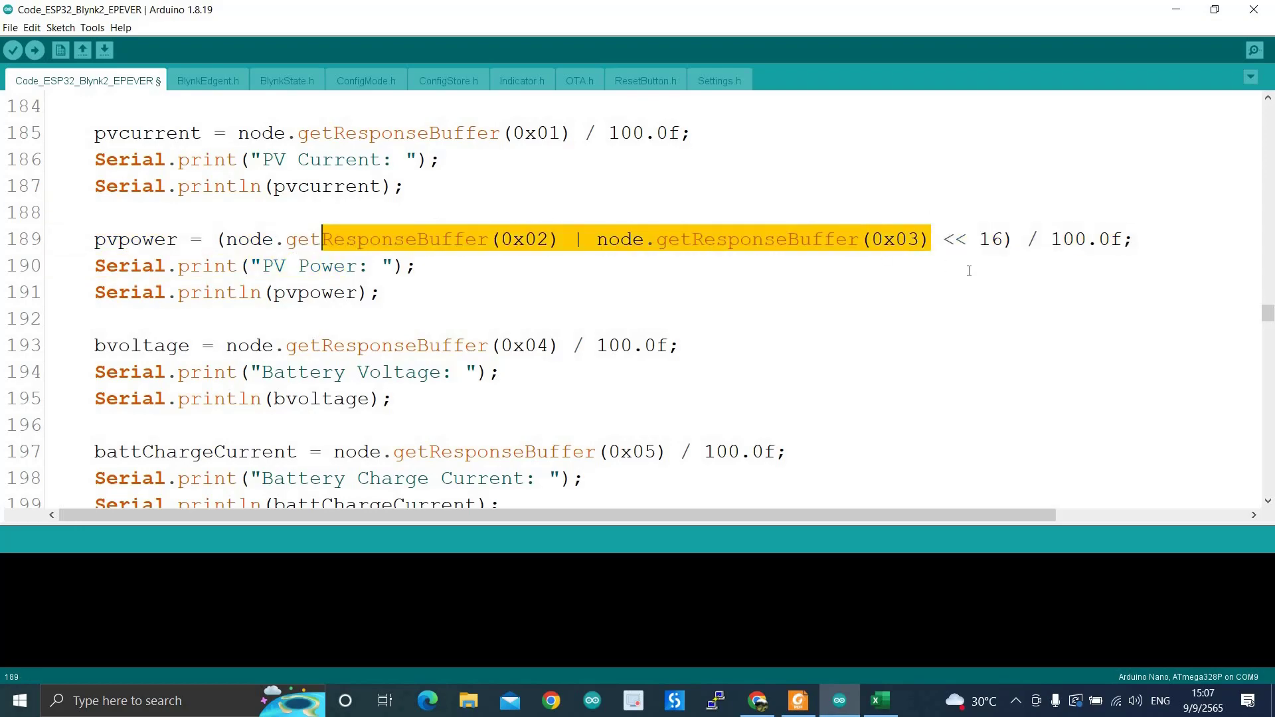
key("End")
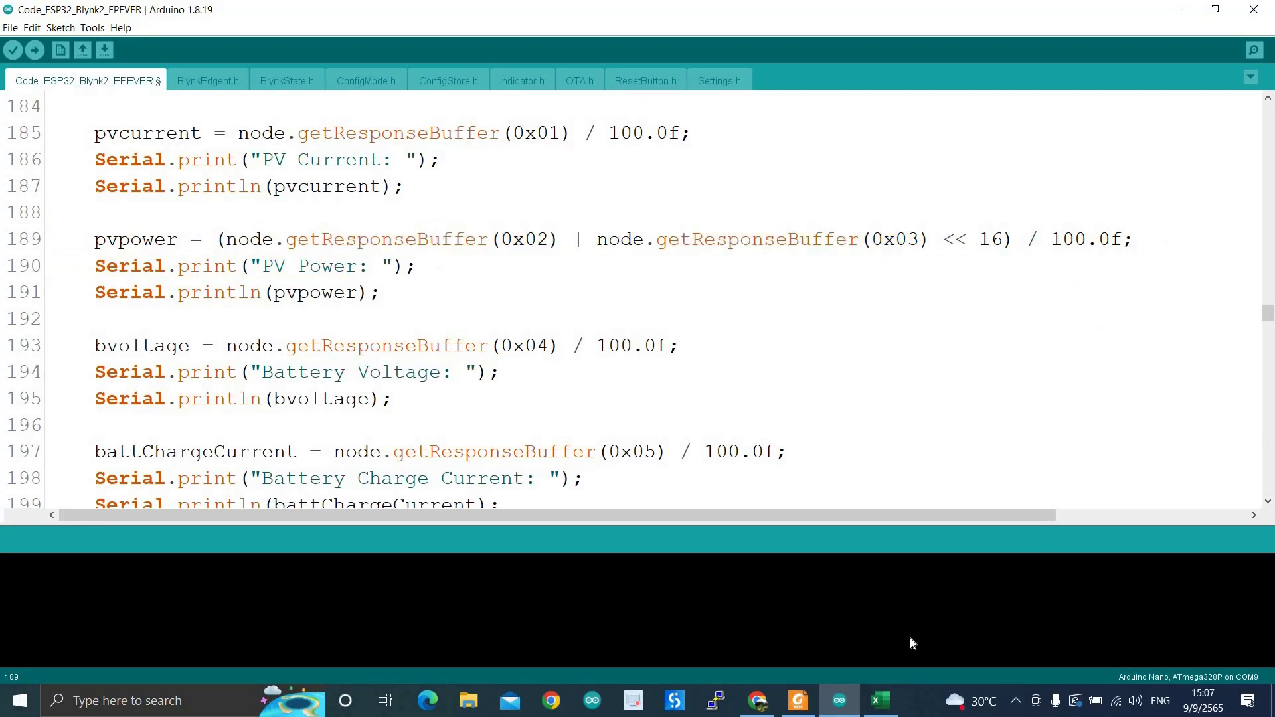
- Recheck the protocol PDF's PV power registers against the complete pvpower block on lines 189 to 191 of the sketch
left_click(799, 700)
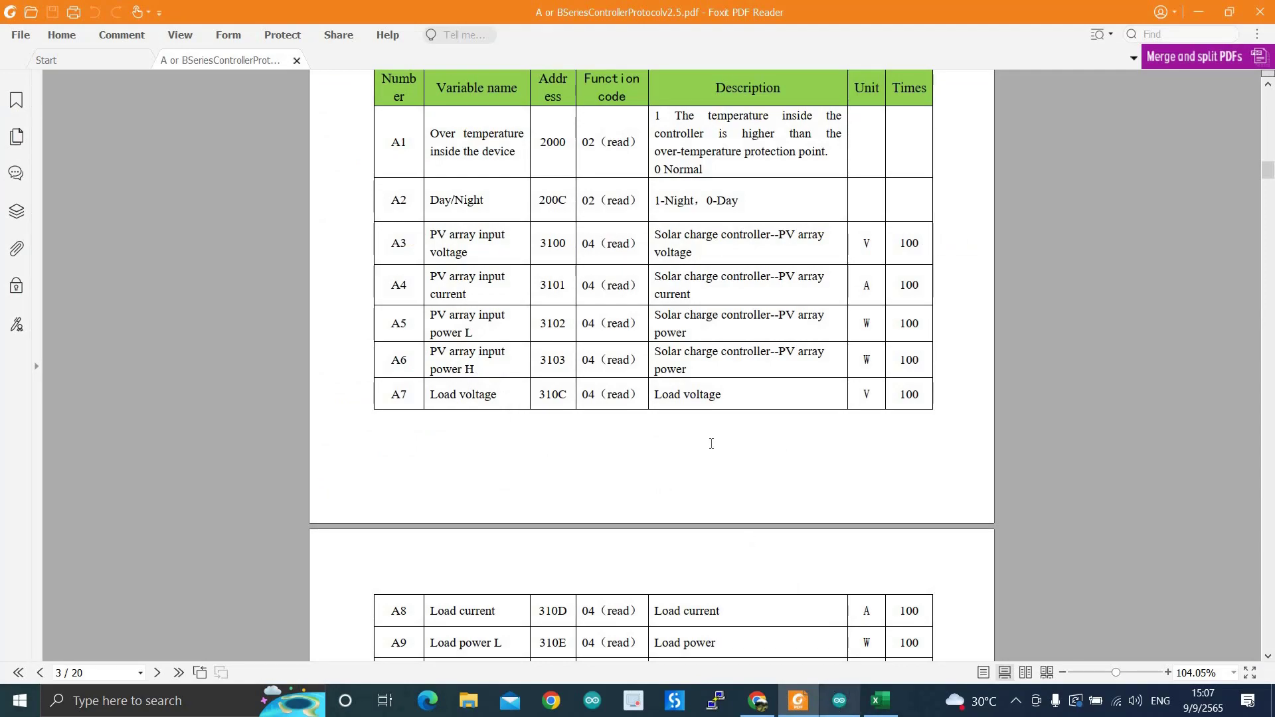
left_click(841, 701)
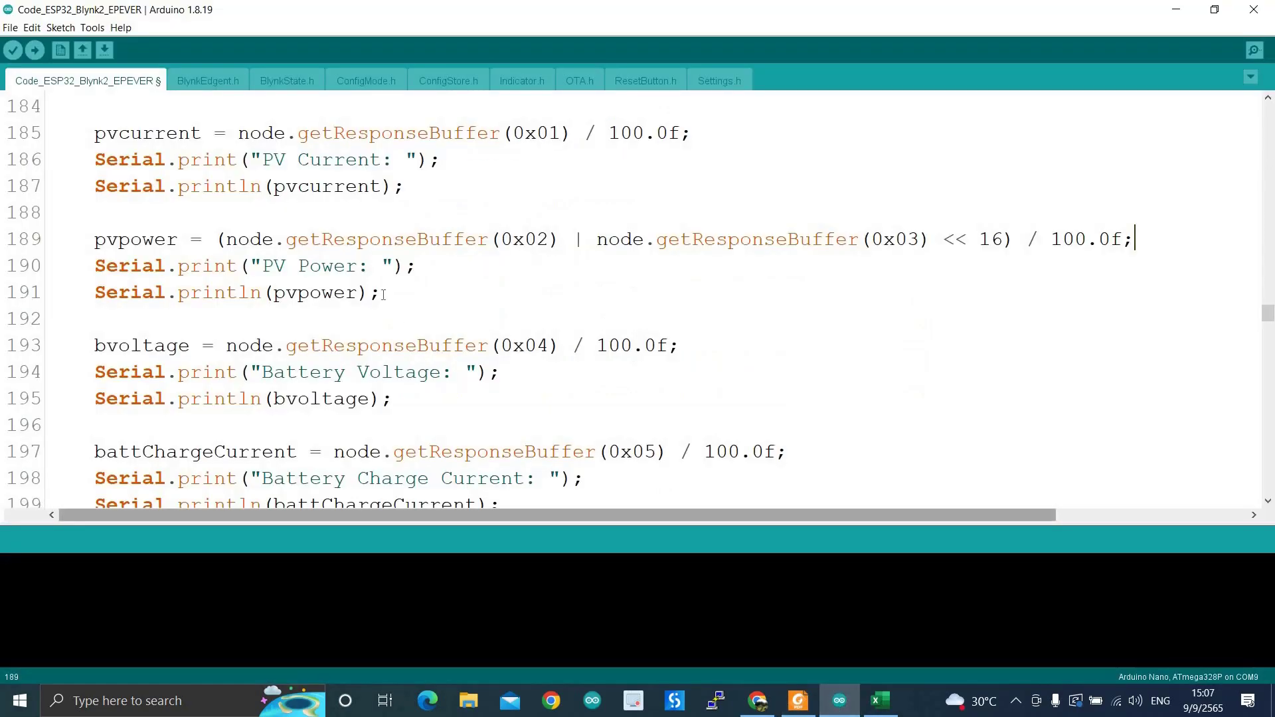
double_click(574, 238)
left_click_drag(1004, 240, 210, 243)
left_click_drag(97, 241, 382, 292)
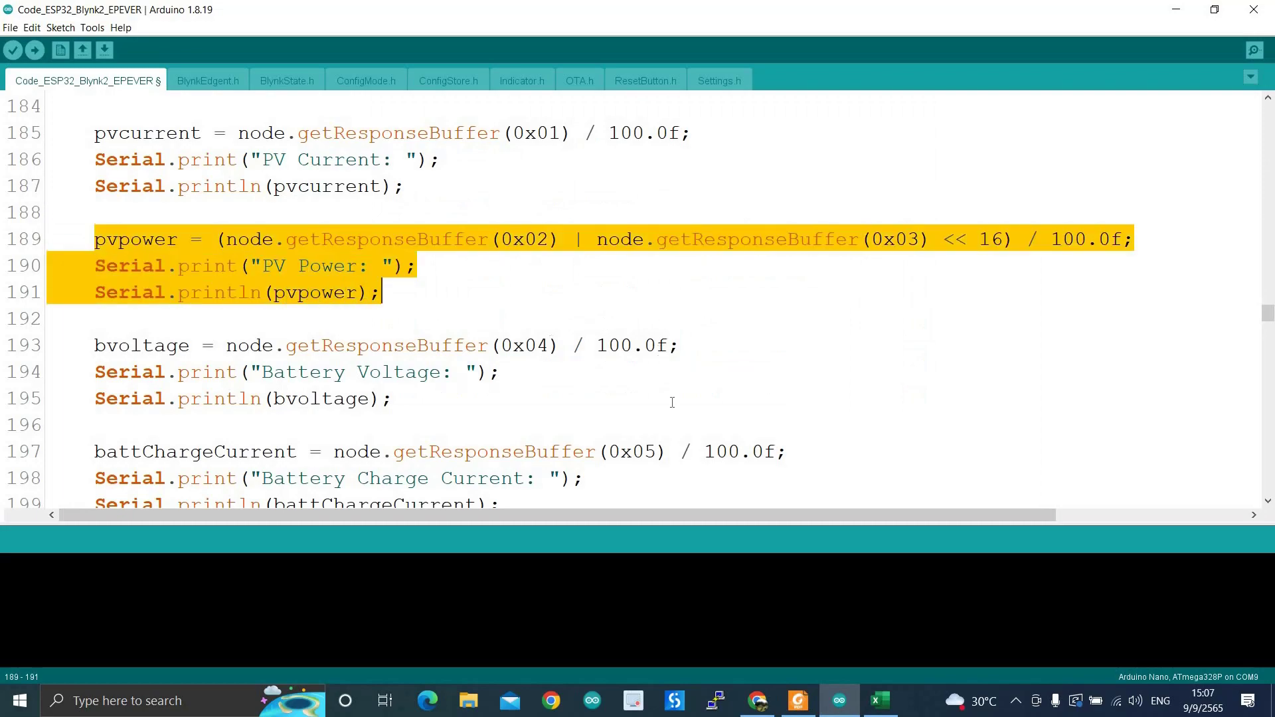
left_click(413, 407)
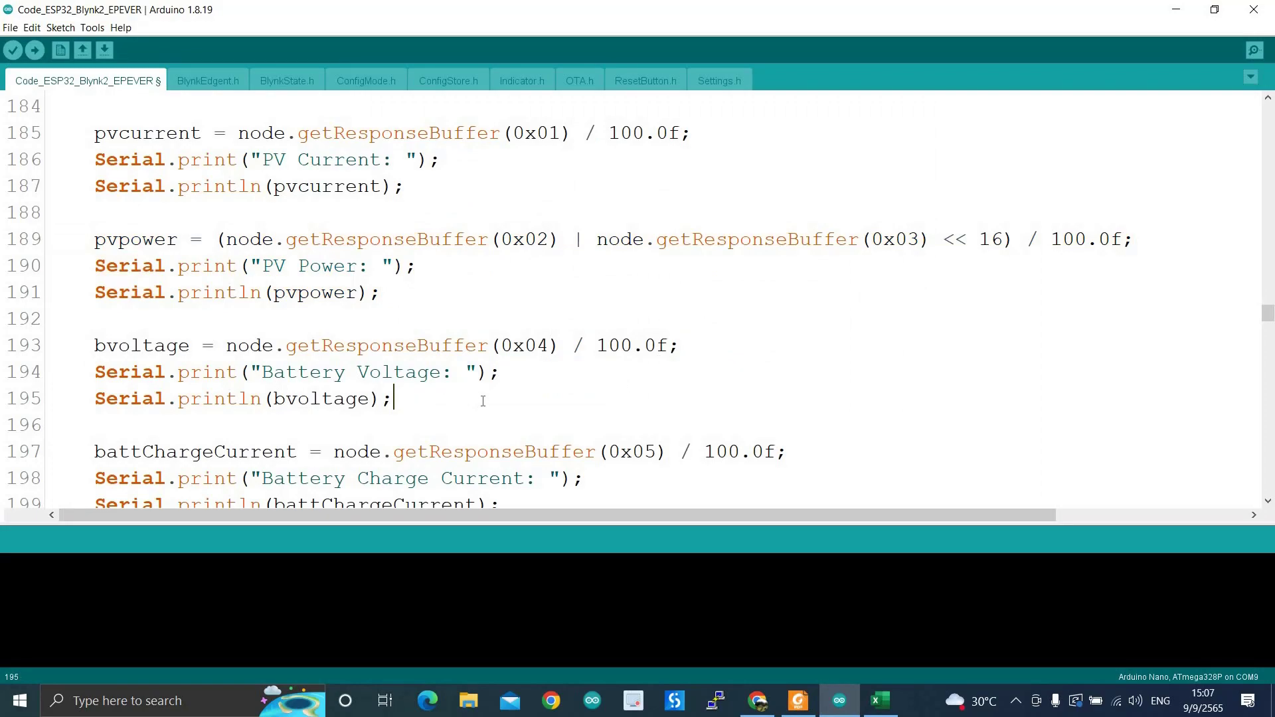
- Switch to the protocol PDF and find the Load power L entry on page 4
scroll(483, 398, "down", 1)
key("alt+Tab")
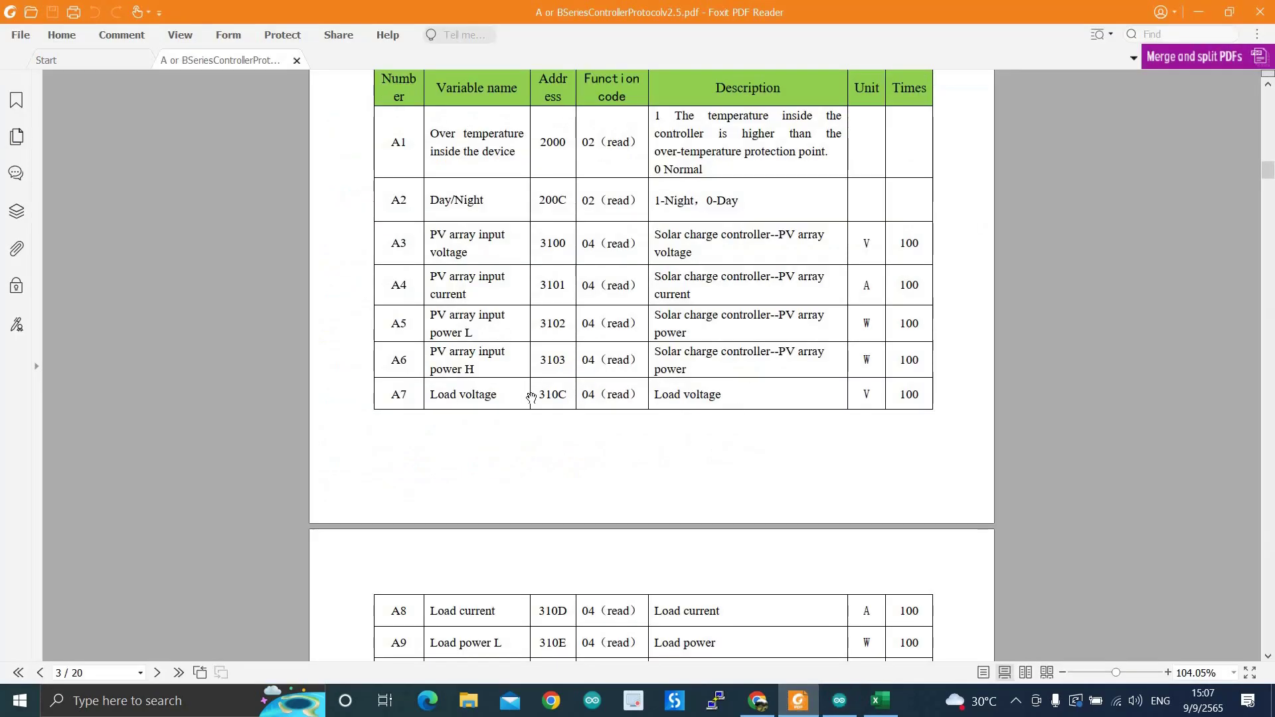
scroll(529, 424, "down", 3)
scroll(529, 423, "down", 1)
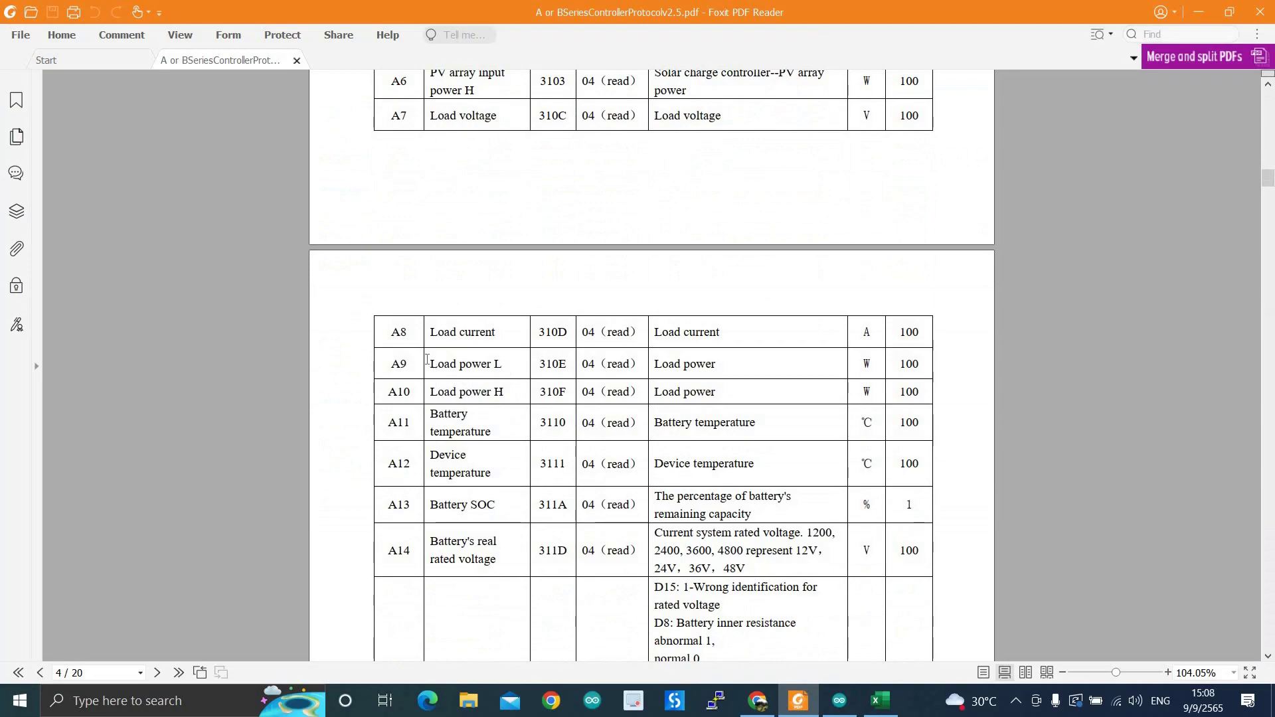
left_click_drag(431, 364, 503, 366)
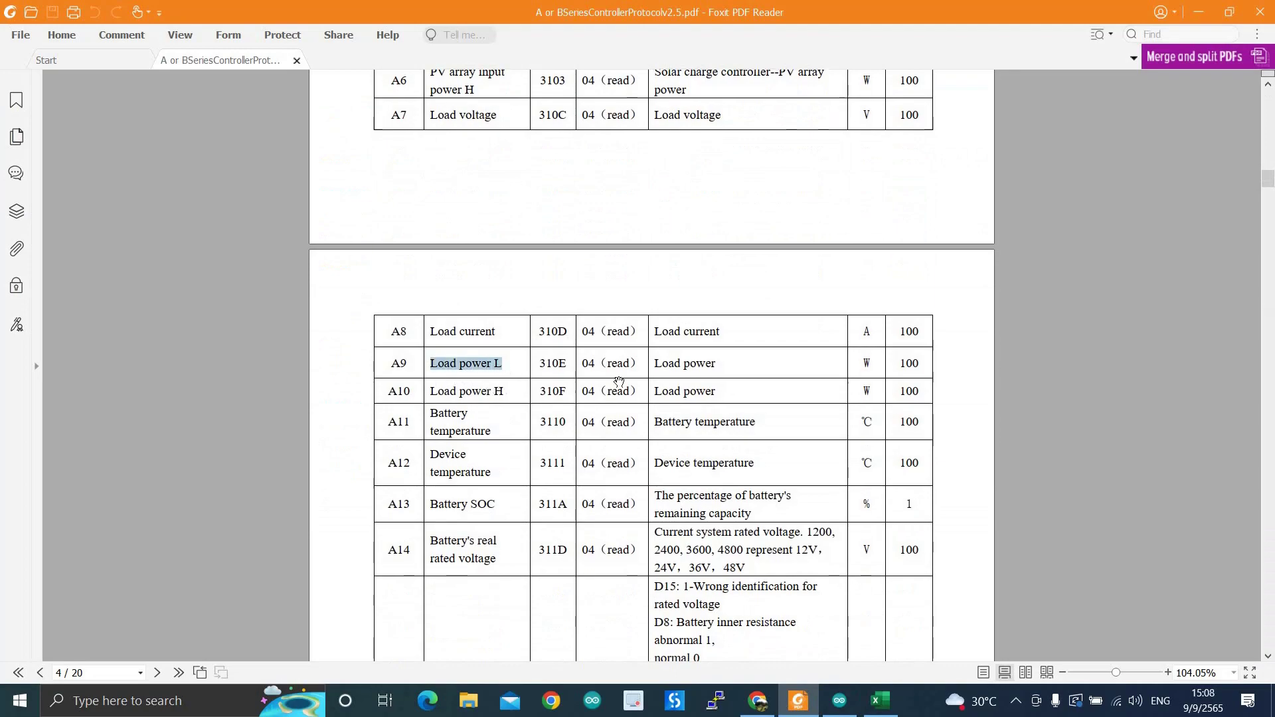
- Review the AddressRegistry_3106 function in the Arduino sketch, then return to the load register rows in the protocol PDF
left_click(476, 396)
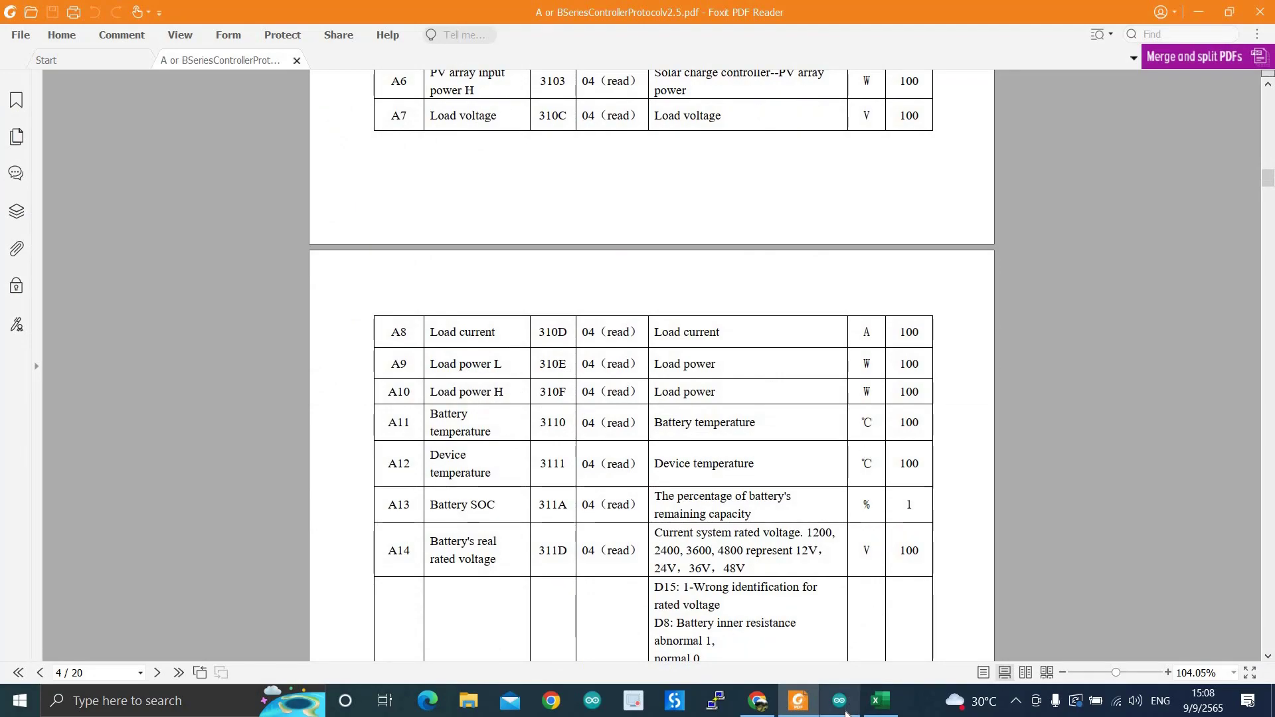
mouse_move(840, 700)
left_click(799, 611)
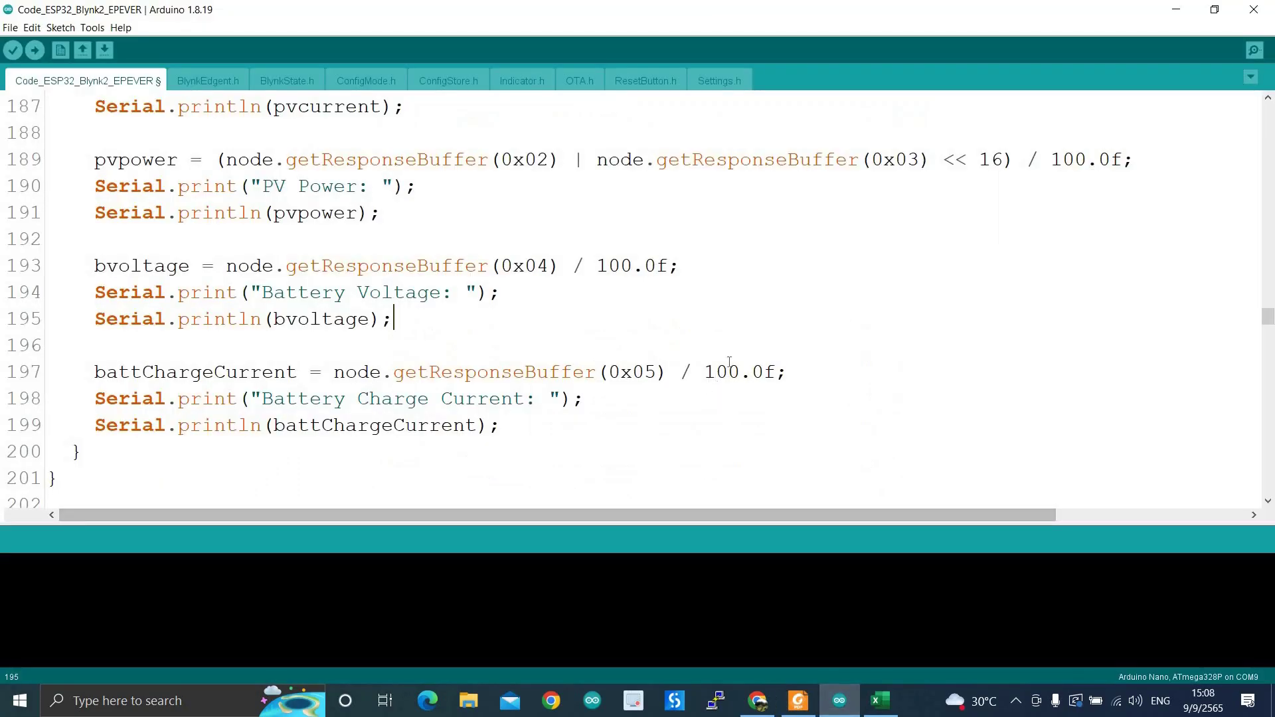
scroll(284, 442, "down", 4)
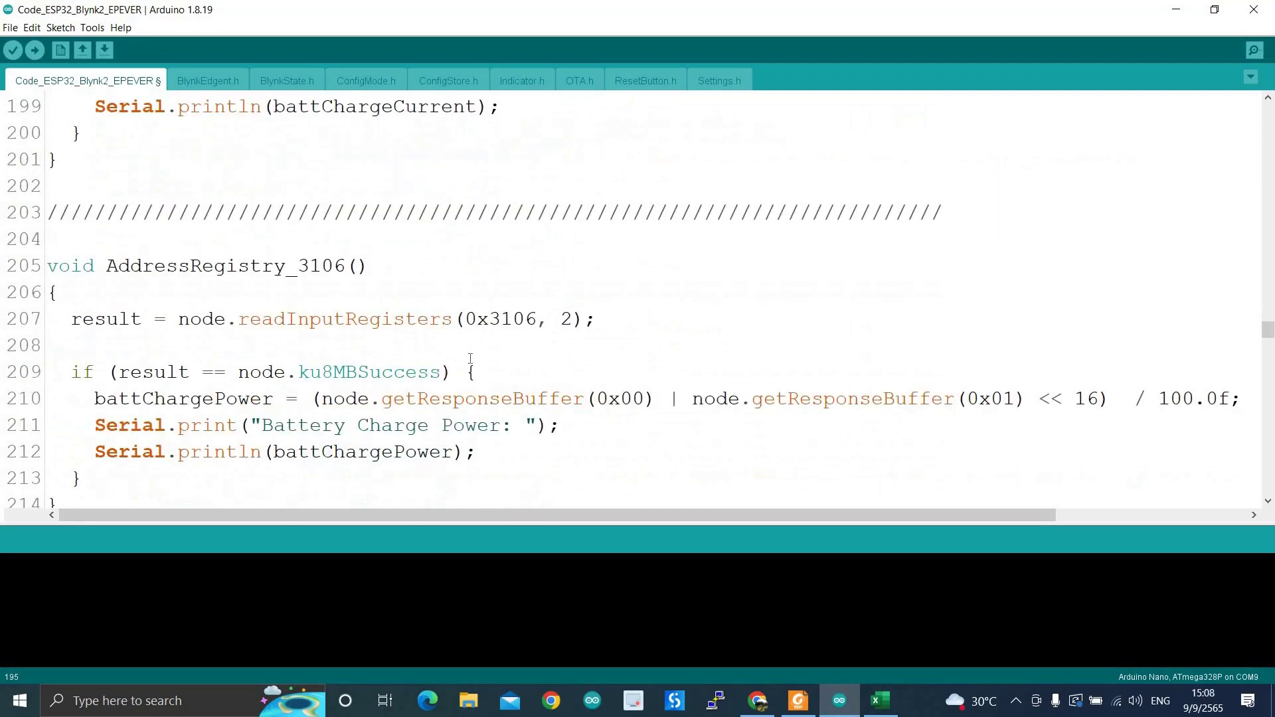
left_click(799, 701)
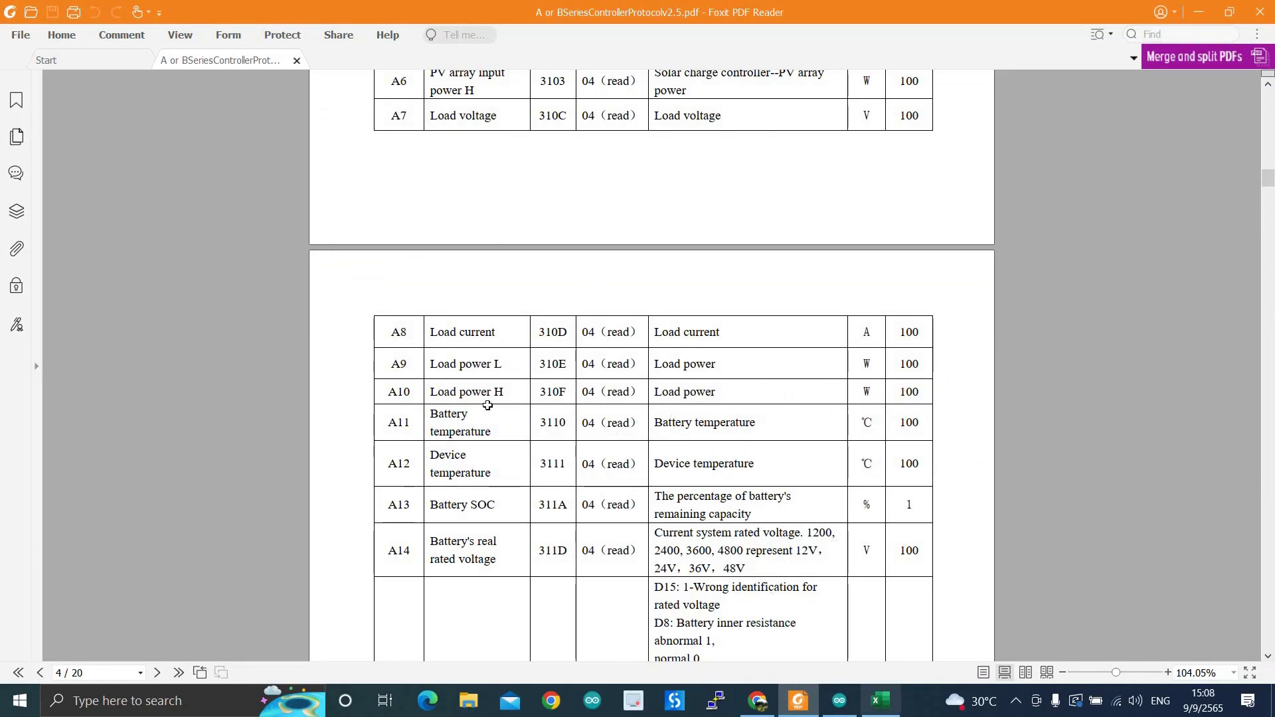
- Find the AddressRegistry_310D function in the sketch and check its 310D address against the Load current row in the protocol PDF
left_click(878, 701)
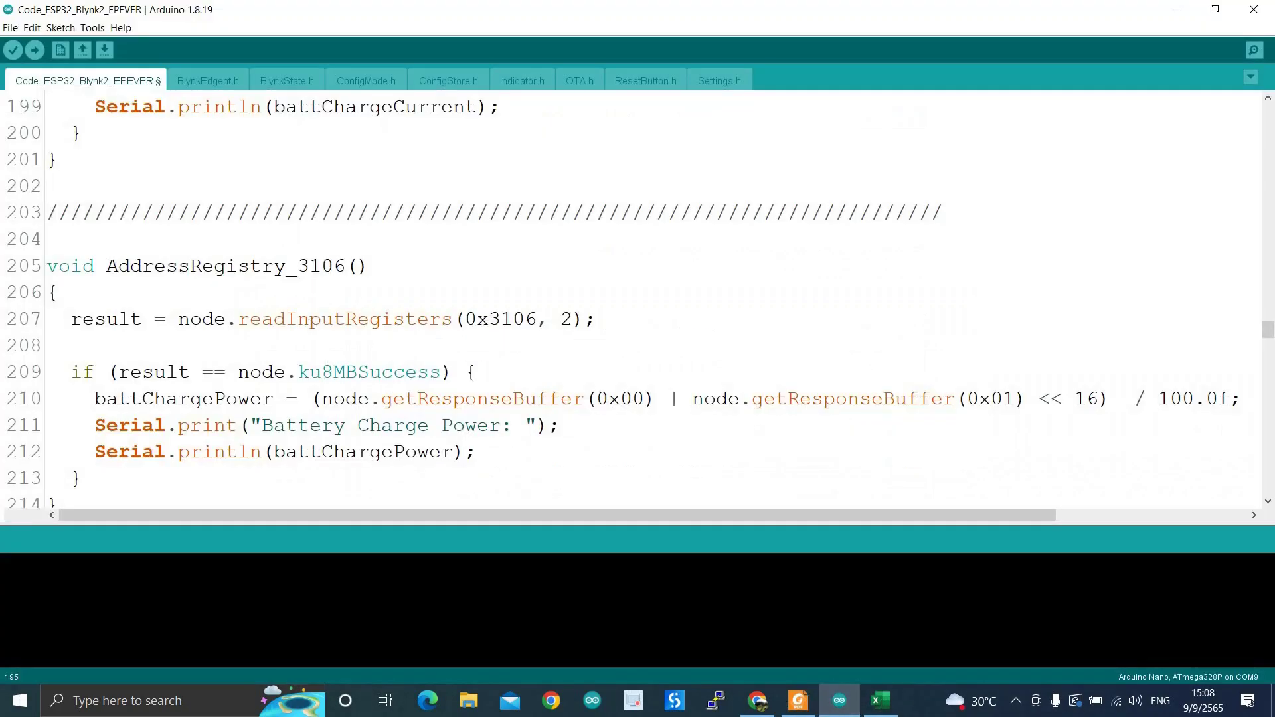
scroll(388, 315, "down", 6)
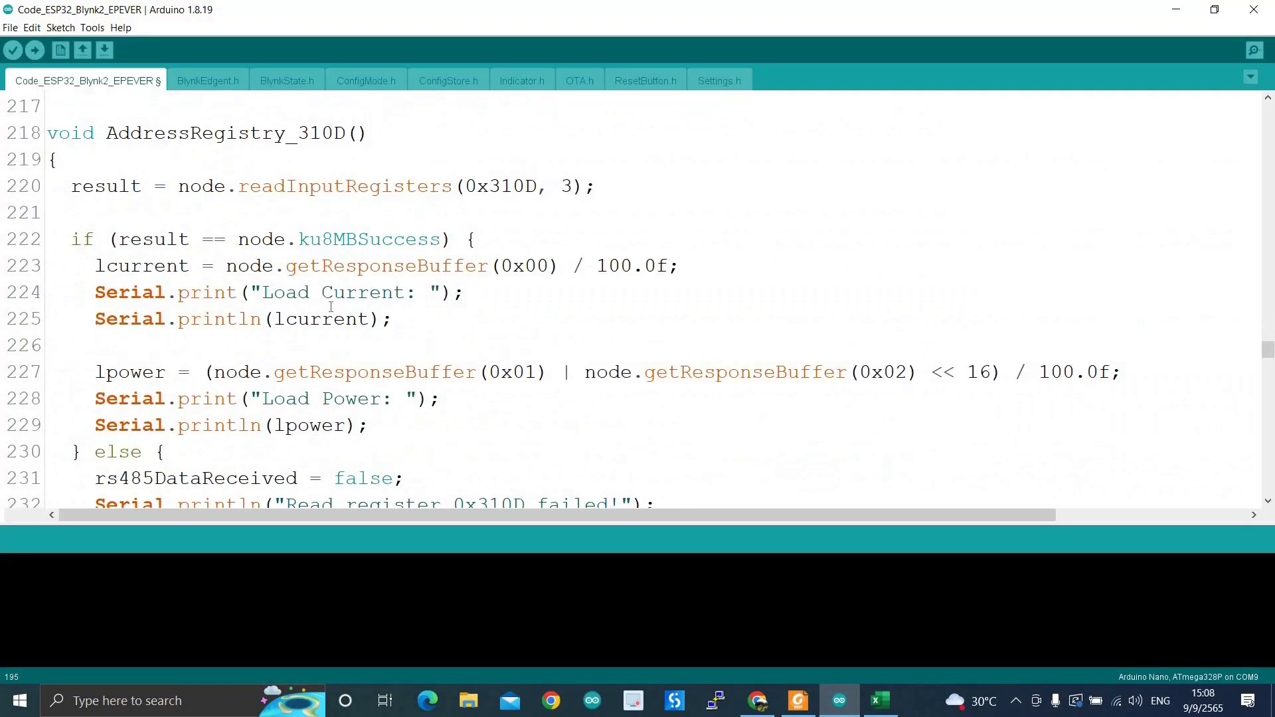
scroll(317, 229, "up", 1)
left_click_drag(299, 214, 346, 213)
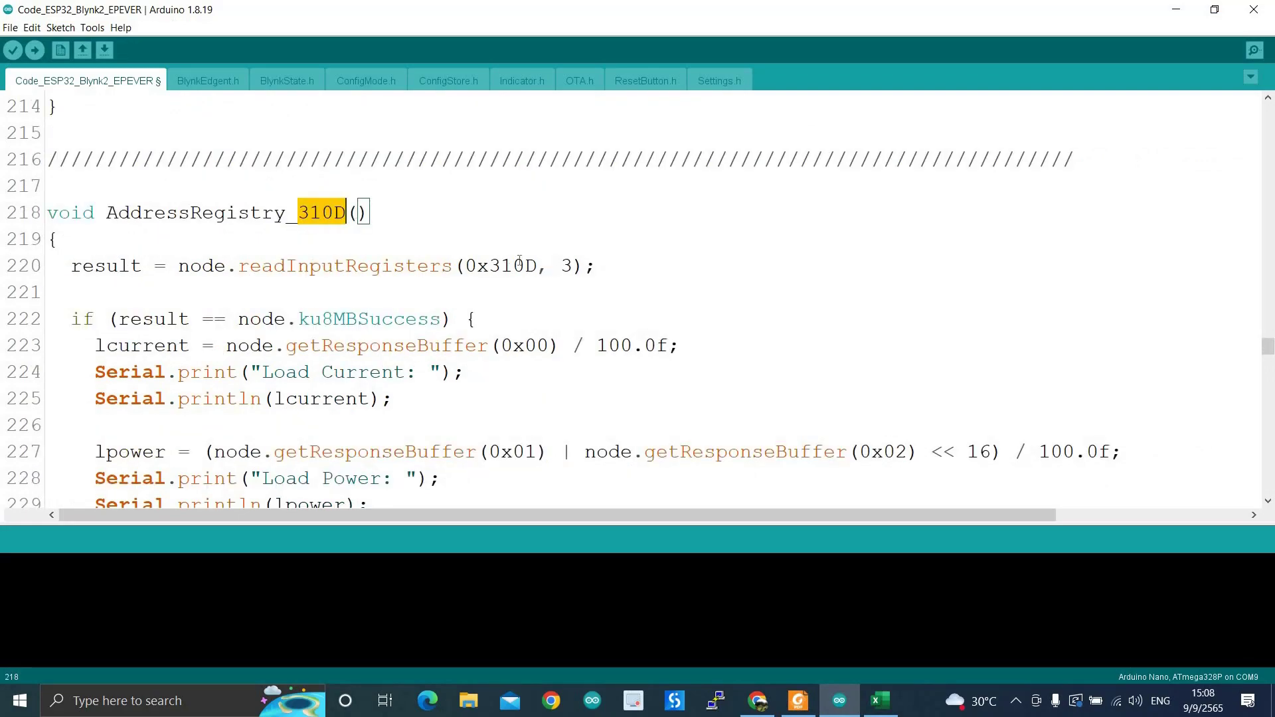
left_click(796, 708)
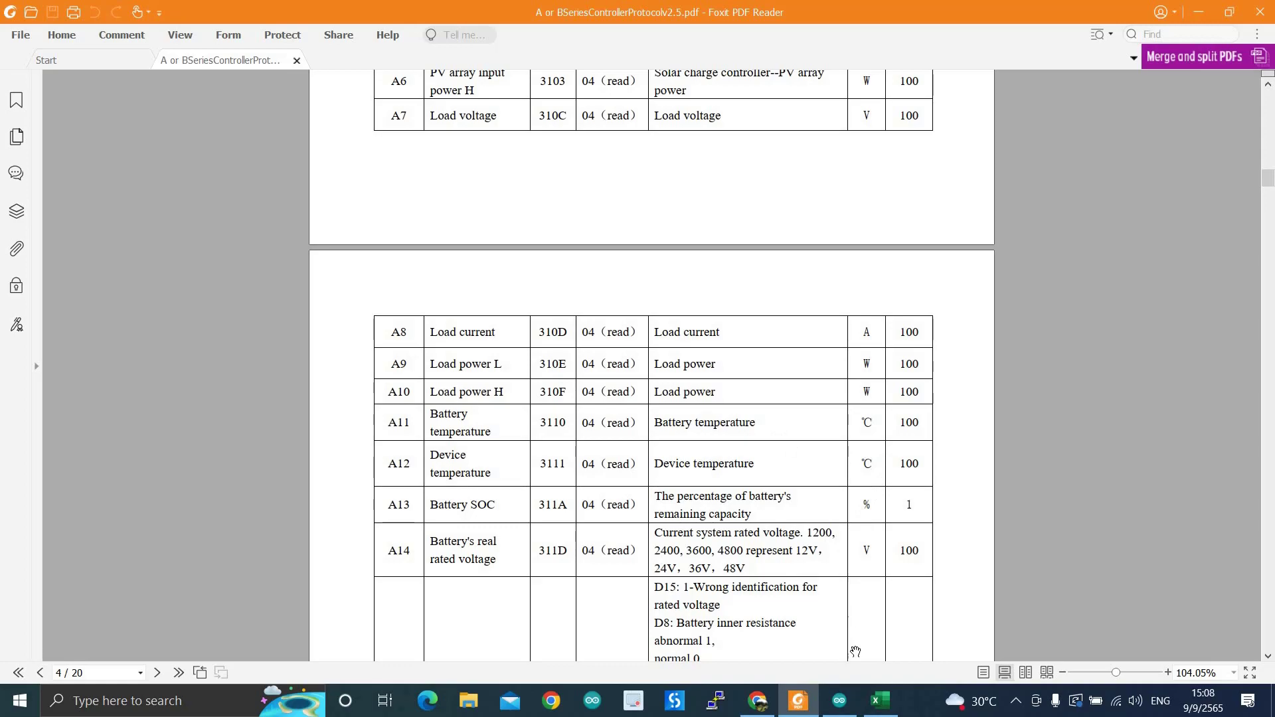
- Compare the register count and lcurrent block in AddressRegistry_310D with the PDF's load current and load power rows
left_click(839, 701)
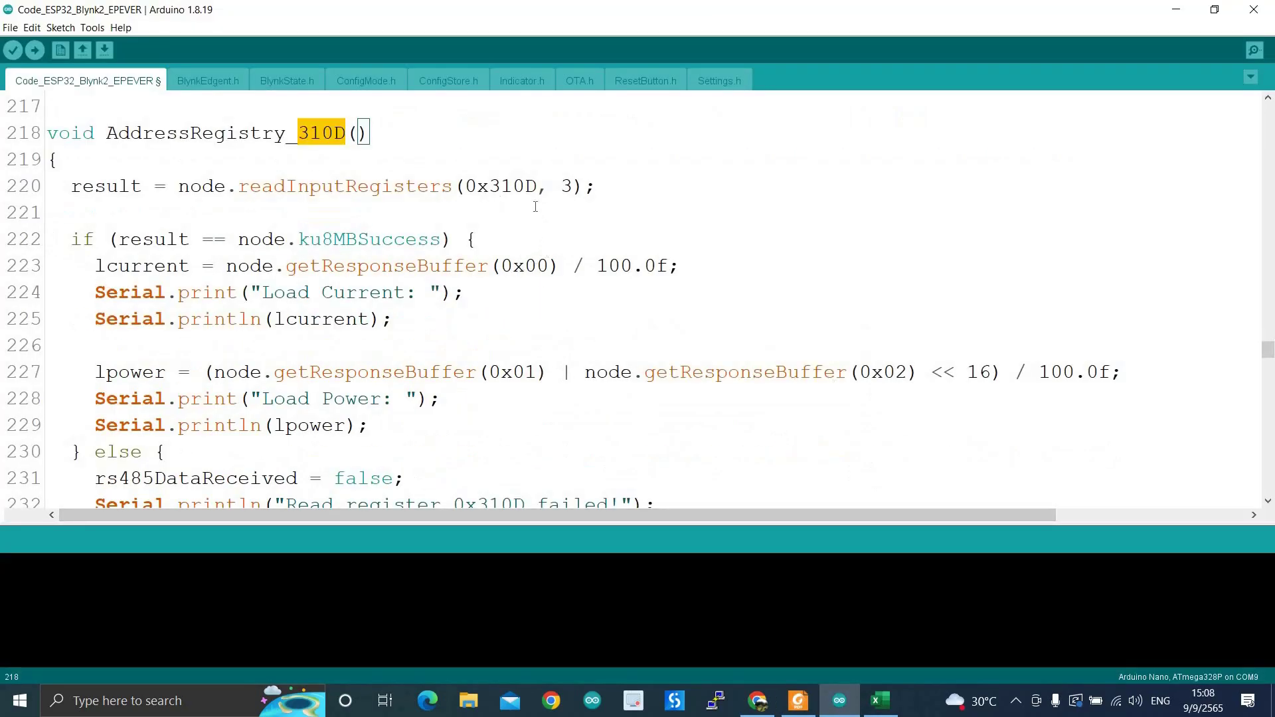
left_click(572, 187)
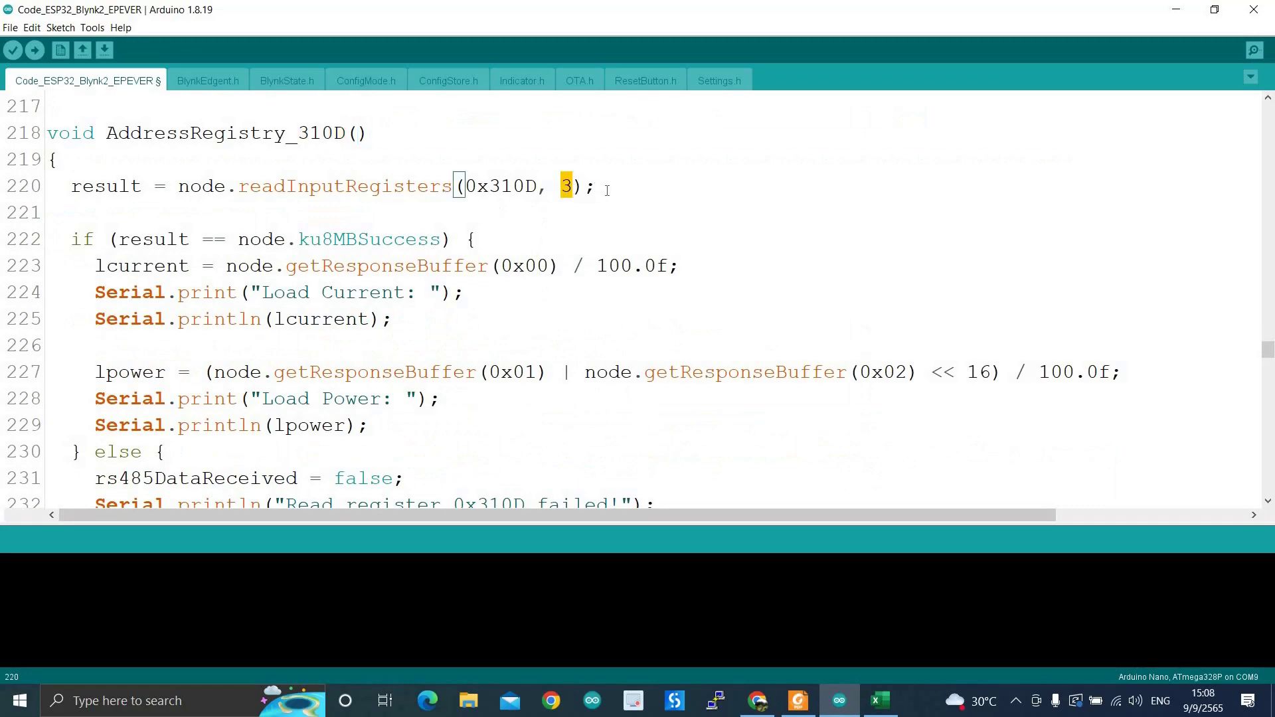
double_click(565, 189)
left_click_drag(393, 319, 59, 239)
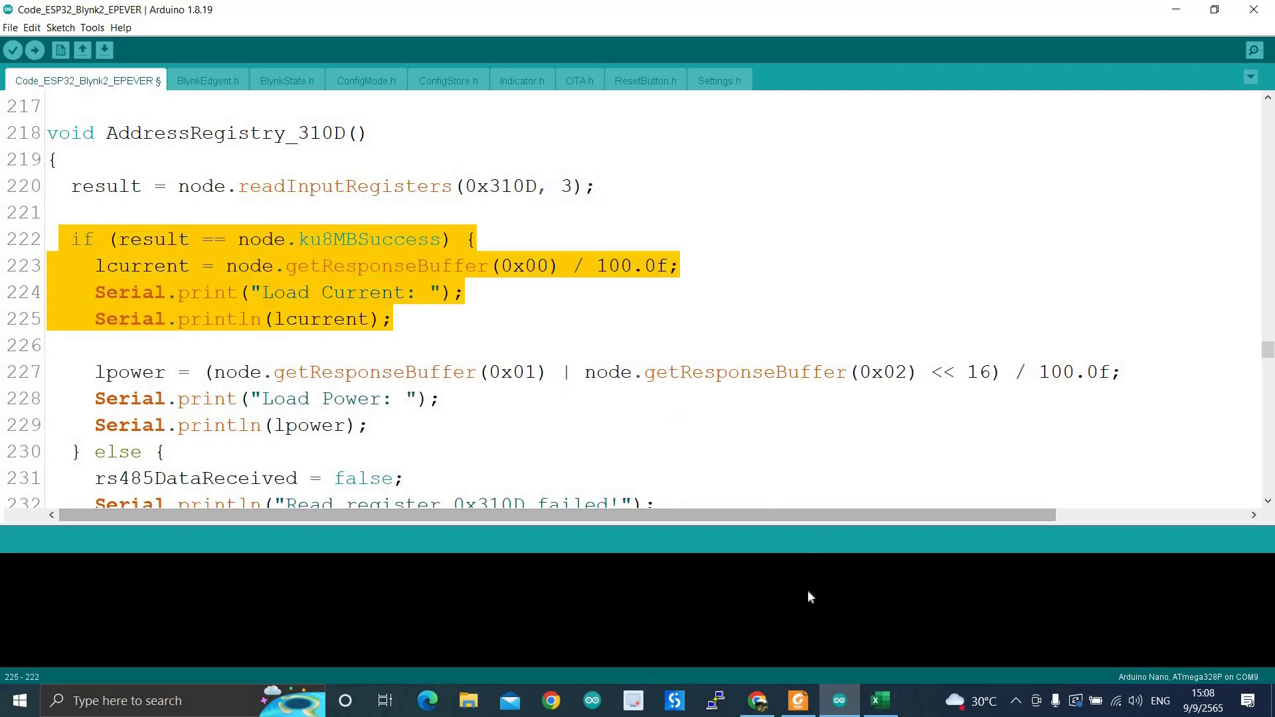
left_click(804, 705)
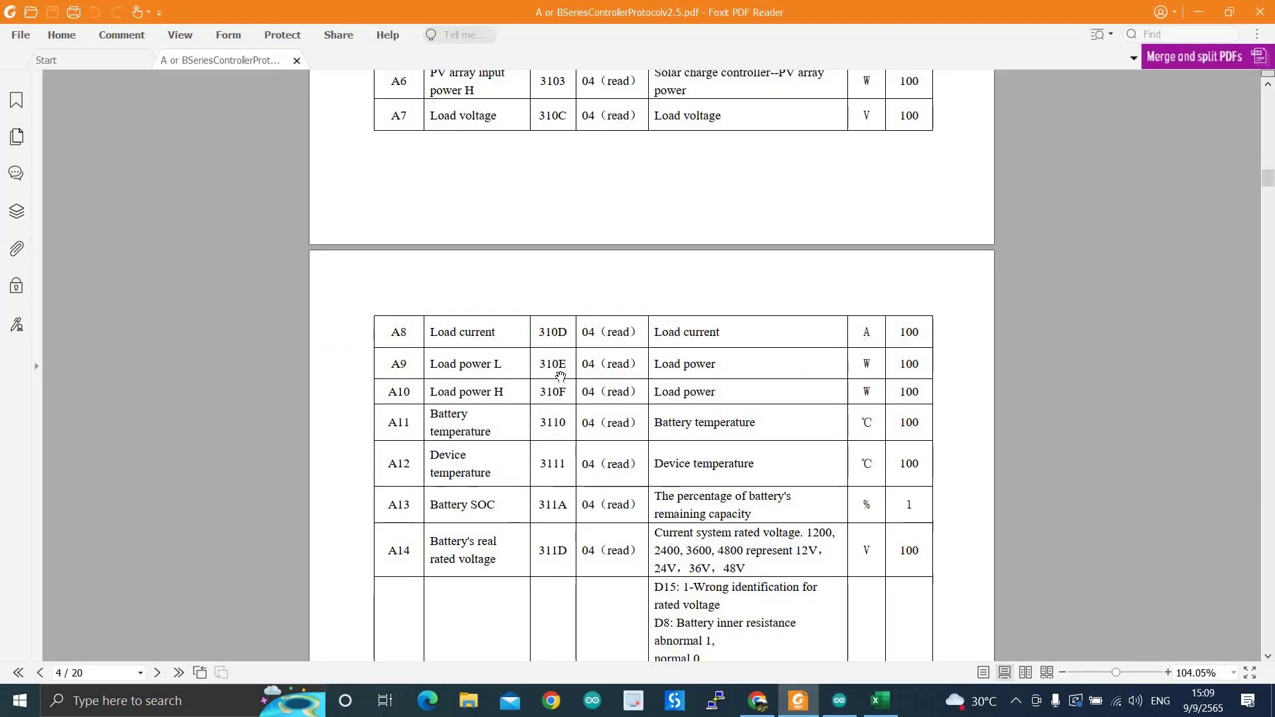
scroll(509, 355, "down", 1)
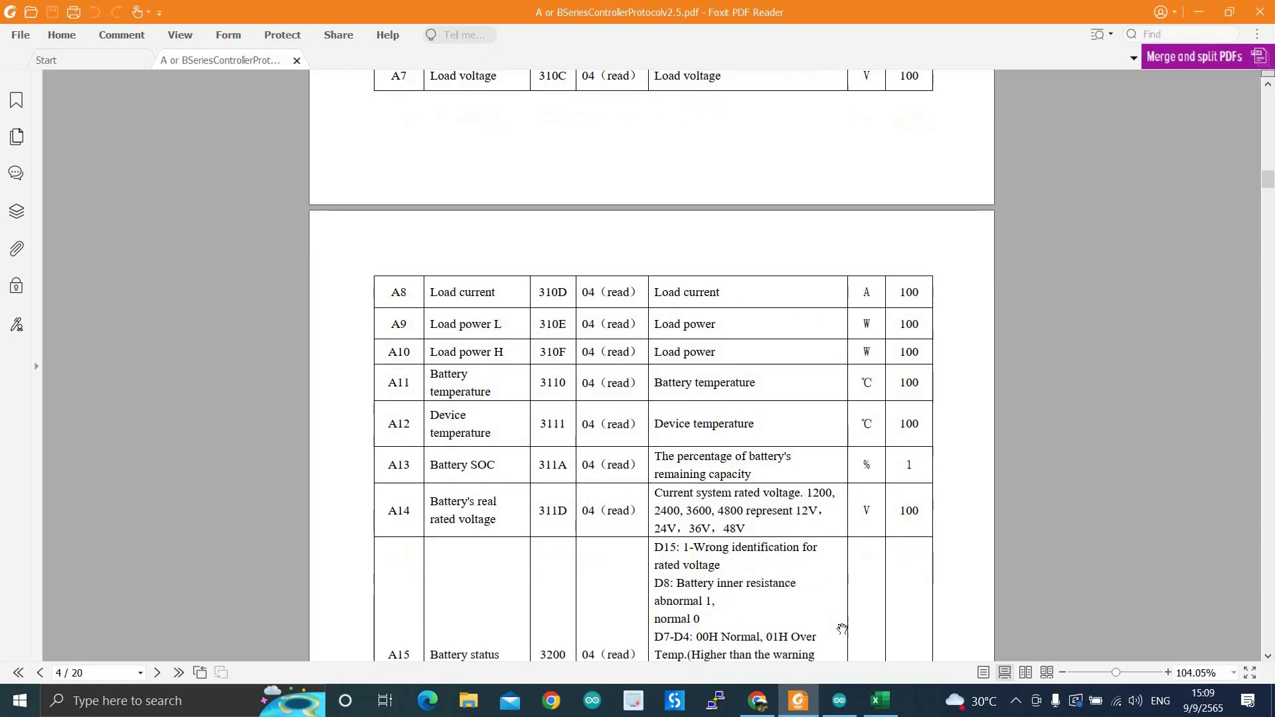
- Return to the sketch and examine the lpower block on lines 227 to 230, including its OR operator, 16-bit shift and division
left_click(838, 699)
scroll(243, 323, "down", 1)
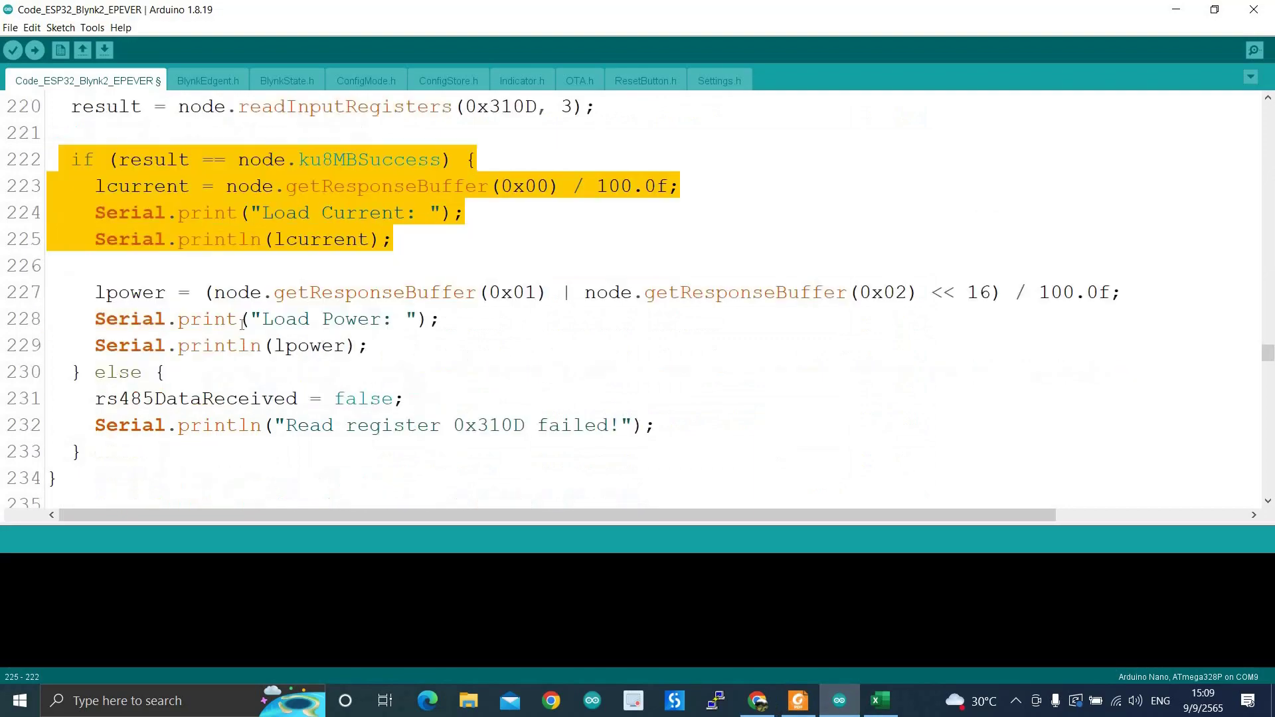
left_click_drag(83, 292, 166, 372)
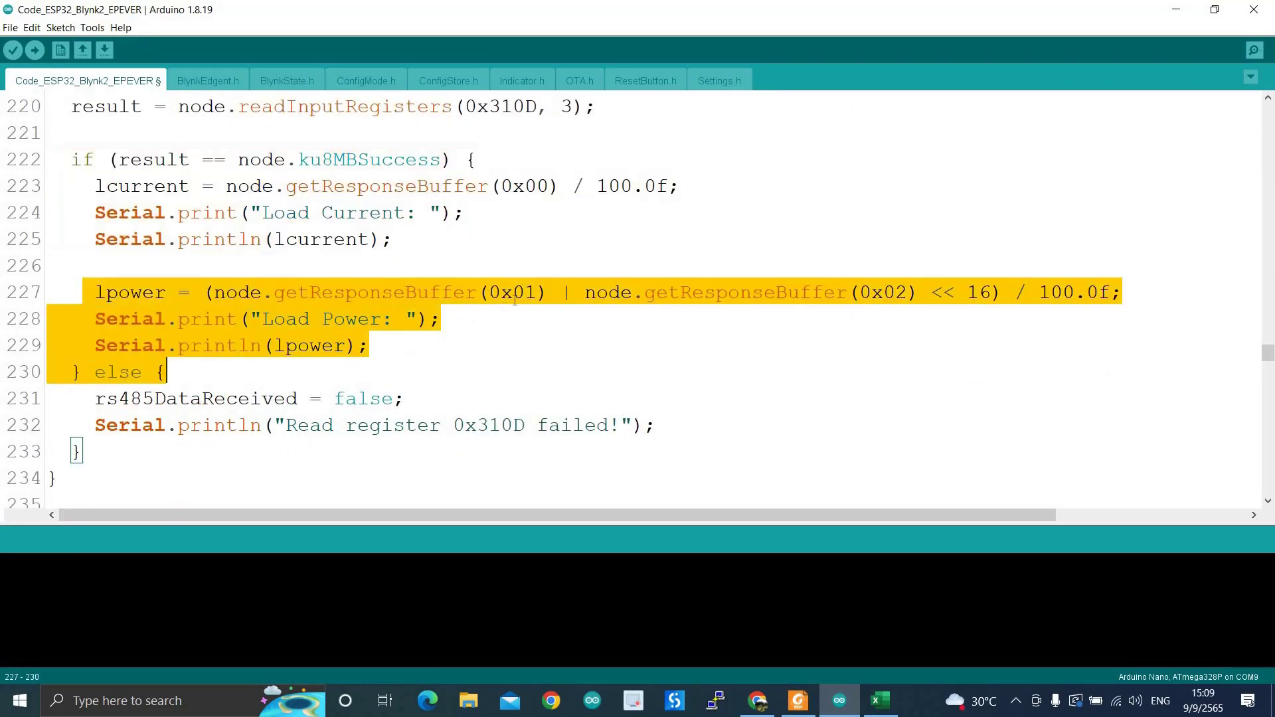
left_click(524, 292)
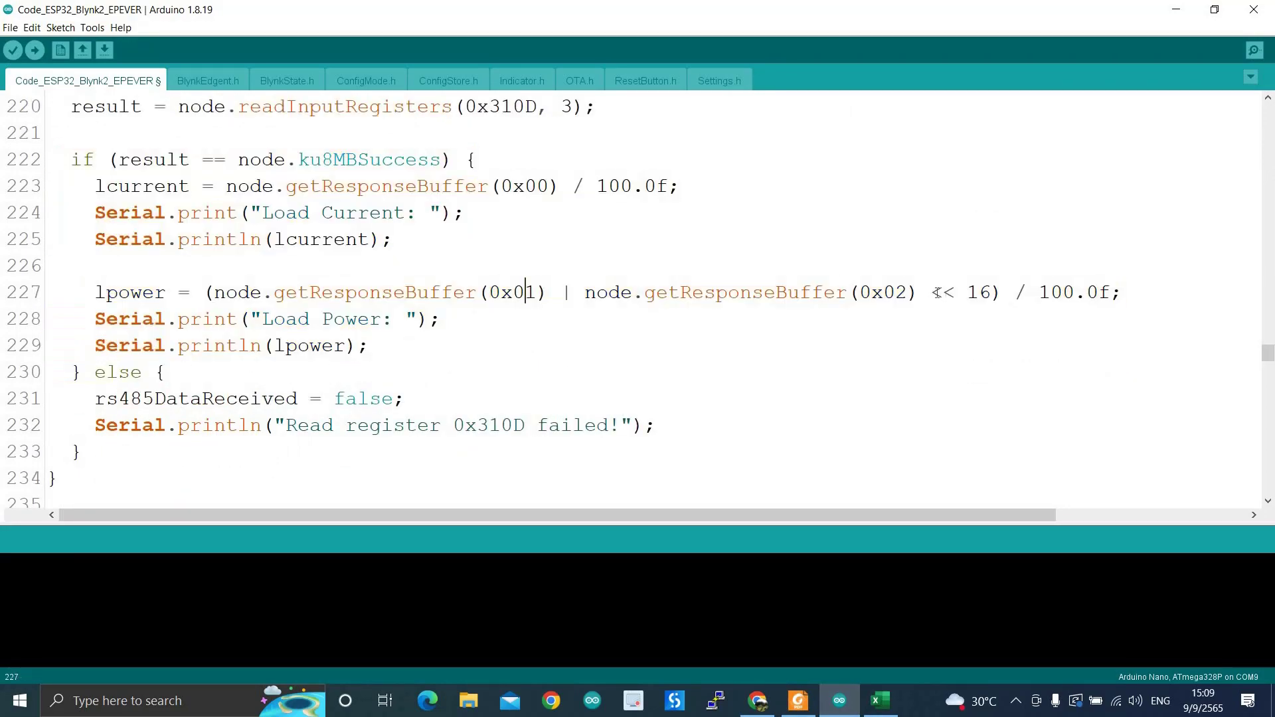
left_click_drag(931, 292, 944, 293)
double_click(943, 293)
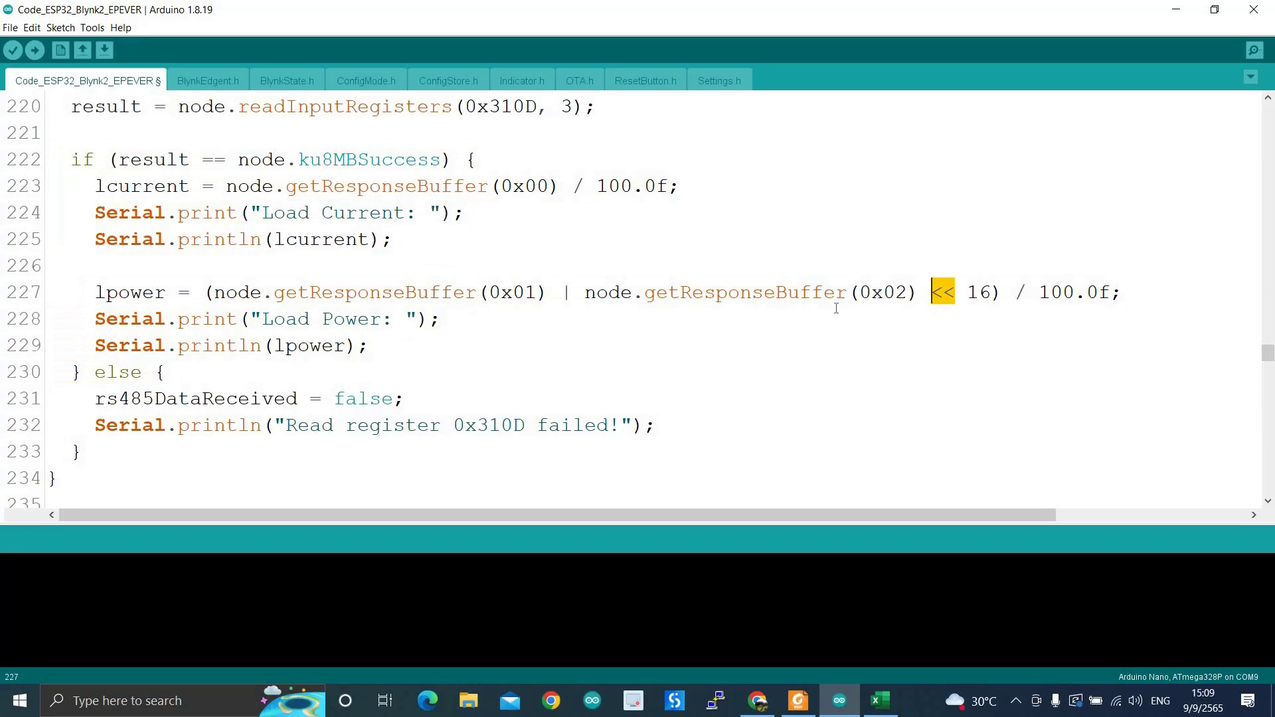
double_click(568, 300)
double_click(1022, 294)
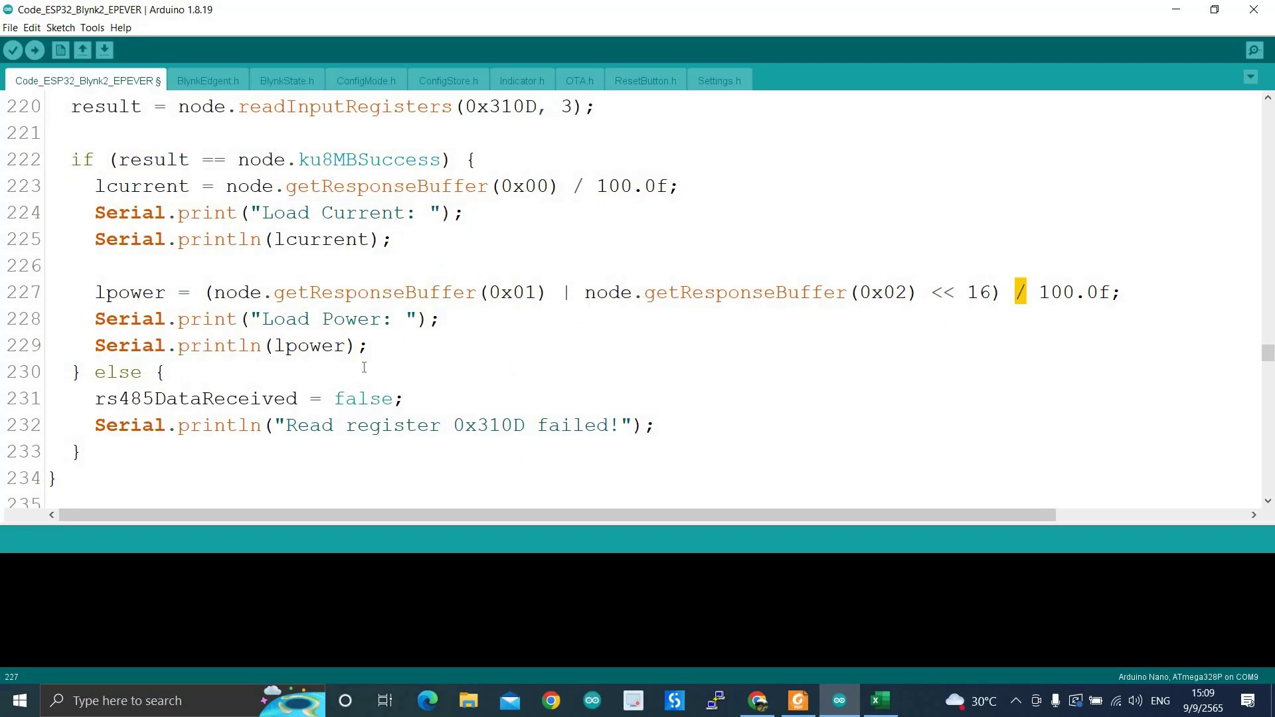
scroll(337, 338, "down", 1)
left_click_drag(166, 292, 48, 212)
- Review the battery readings in the sketch's AddressRegistry_311A and AddressRegistry_331B functions
scroll(267, 318, "down", 2)
scroll(356, 303, "down", 1)
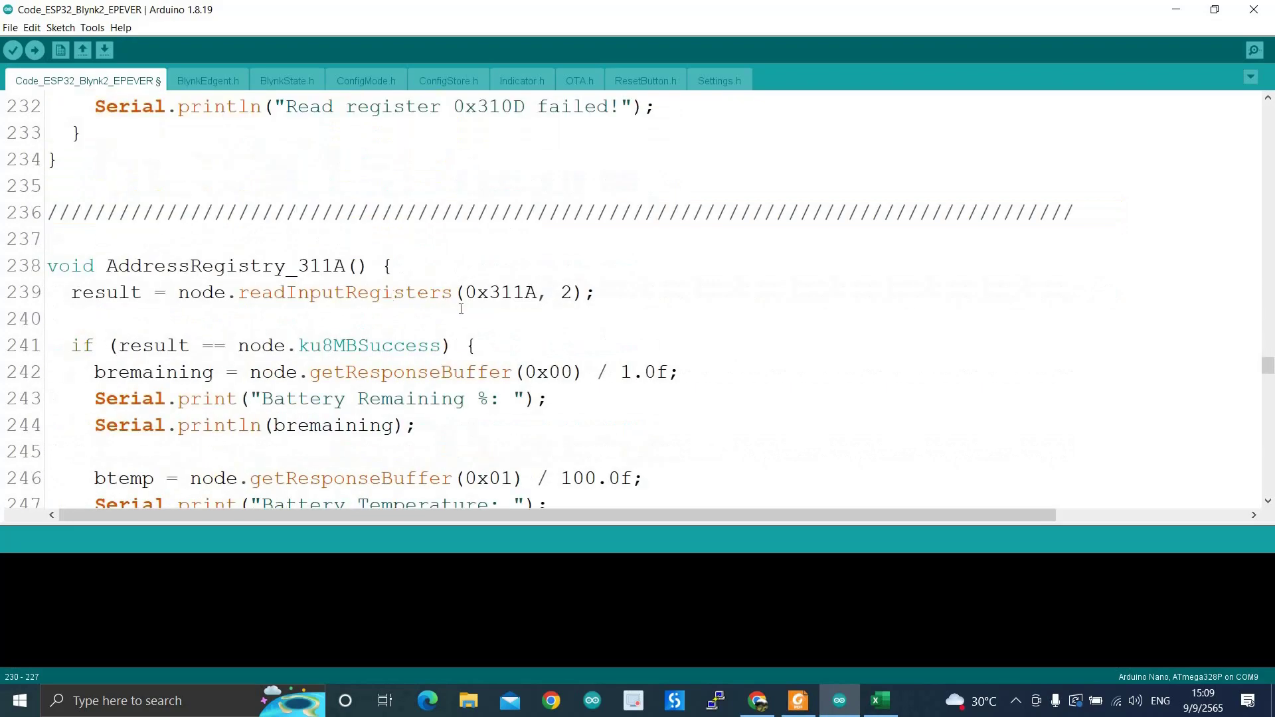
scroll(379, 295, "down", 1)
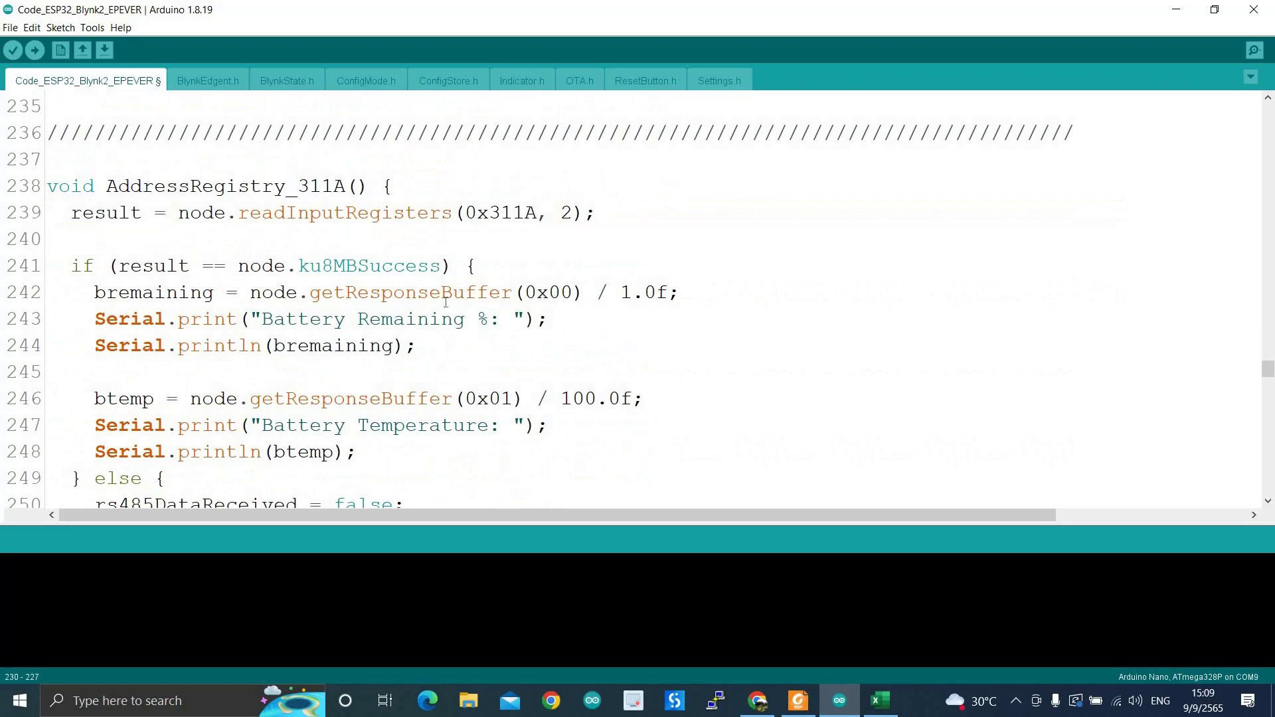
scroll(445, 303, "down", 6)
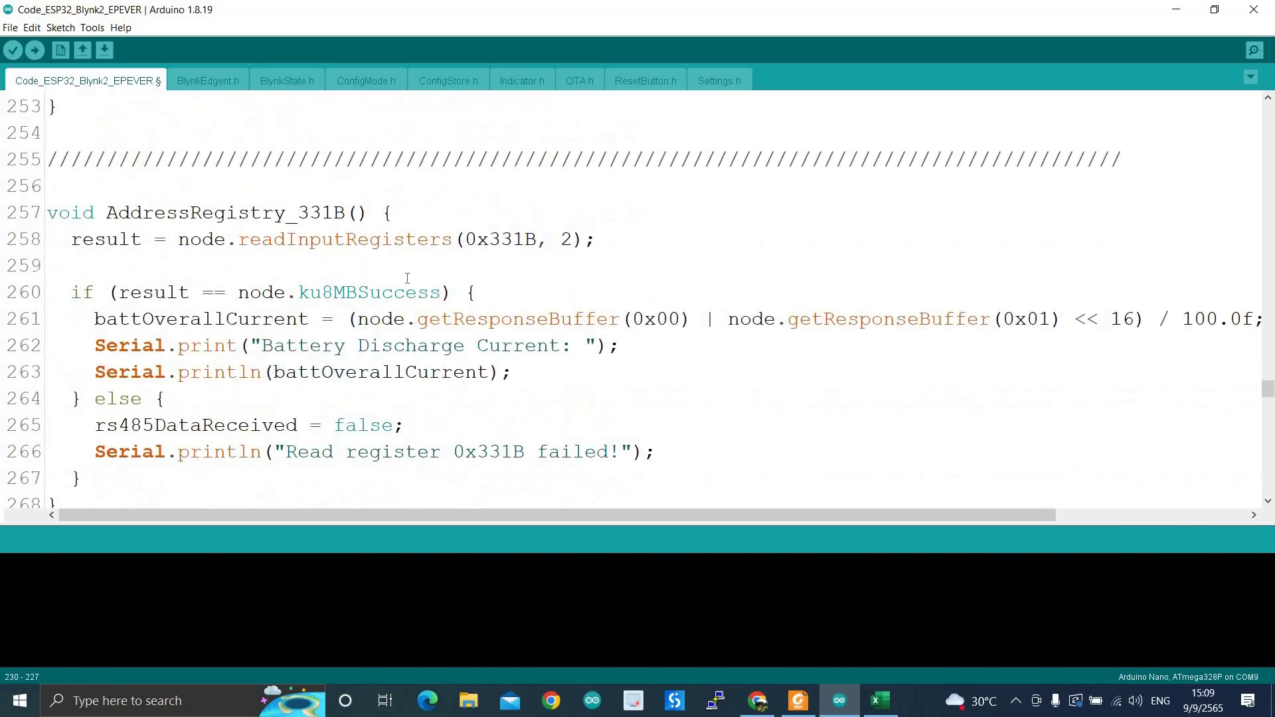
scroll(347, 267, "down", 1)
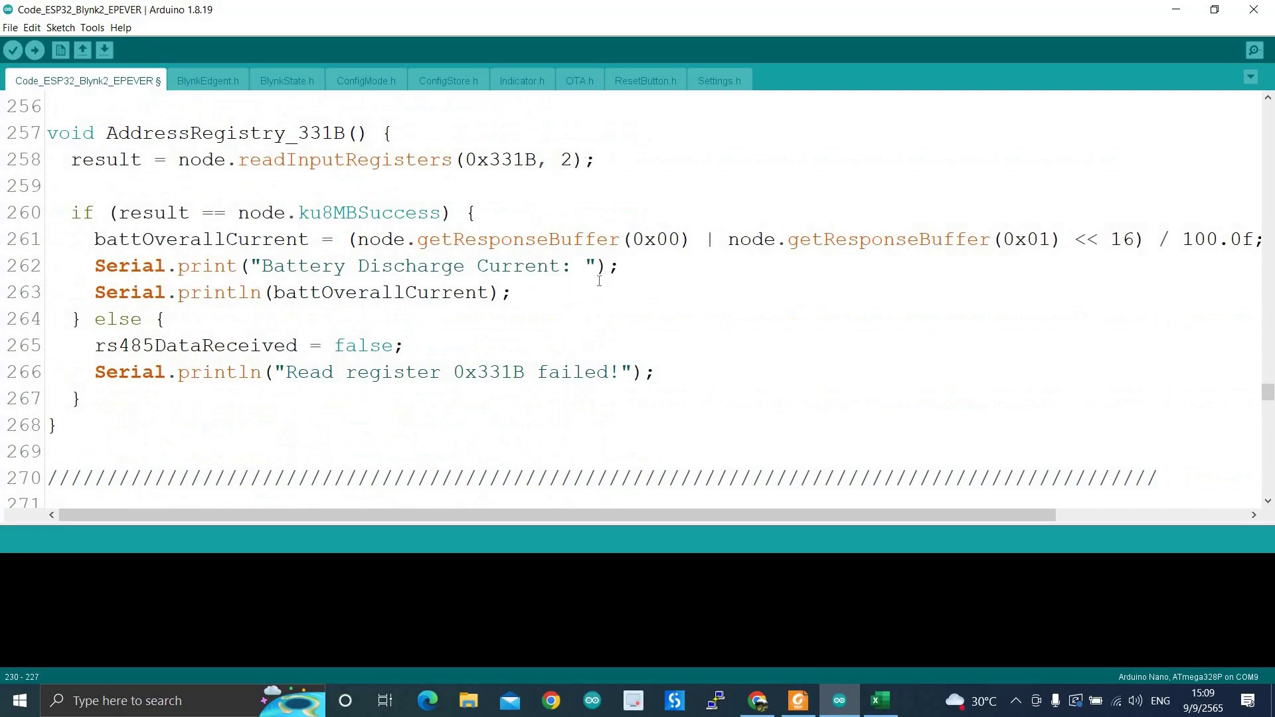
scroll(571, 286, "up", 1)
- Examine the AddressRegistry_310xx function, including its name, register call arguments, commented-out lines and battChargeCurrent block
scroll(532, 312, "down", 4)
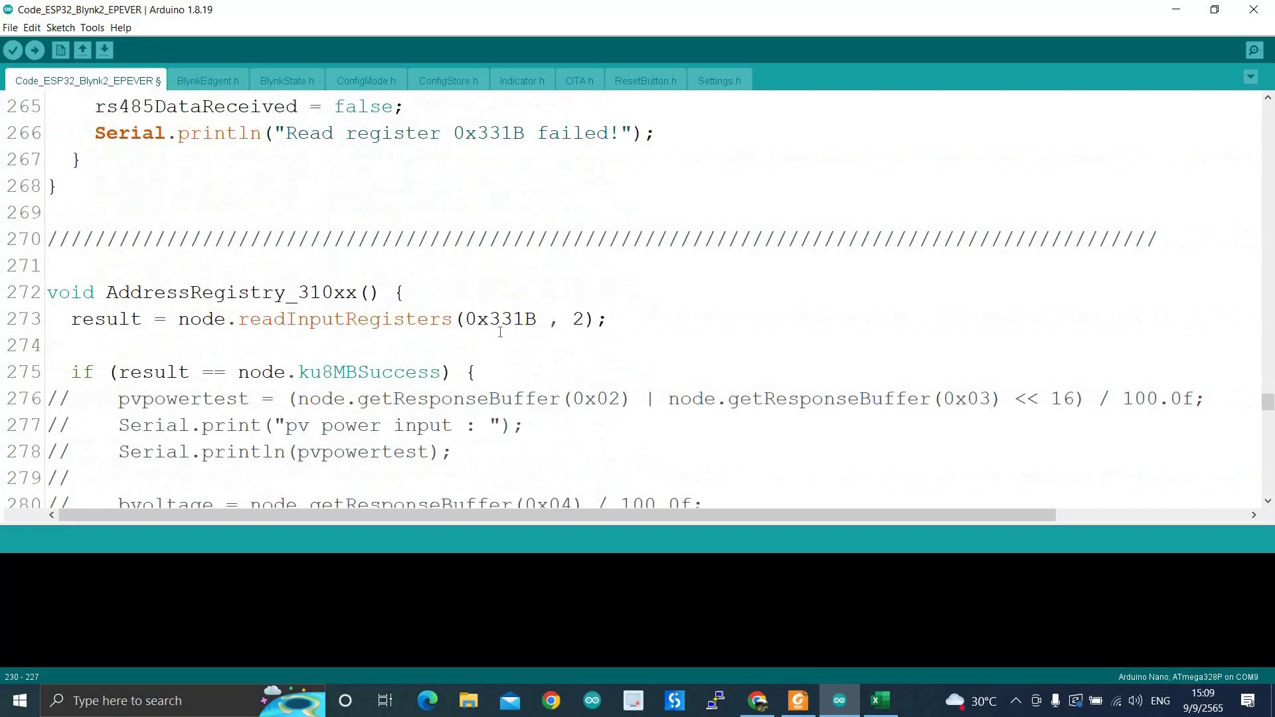
scroll(500, 332, "down", 3)
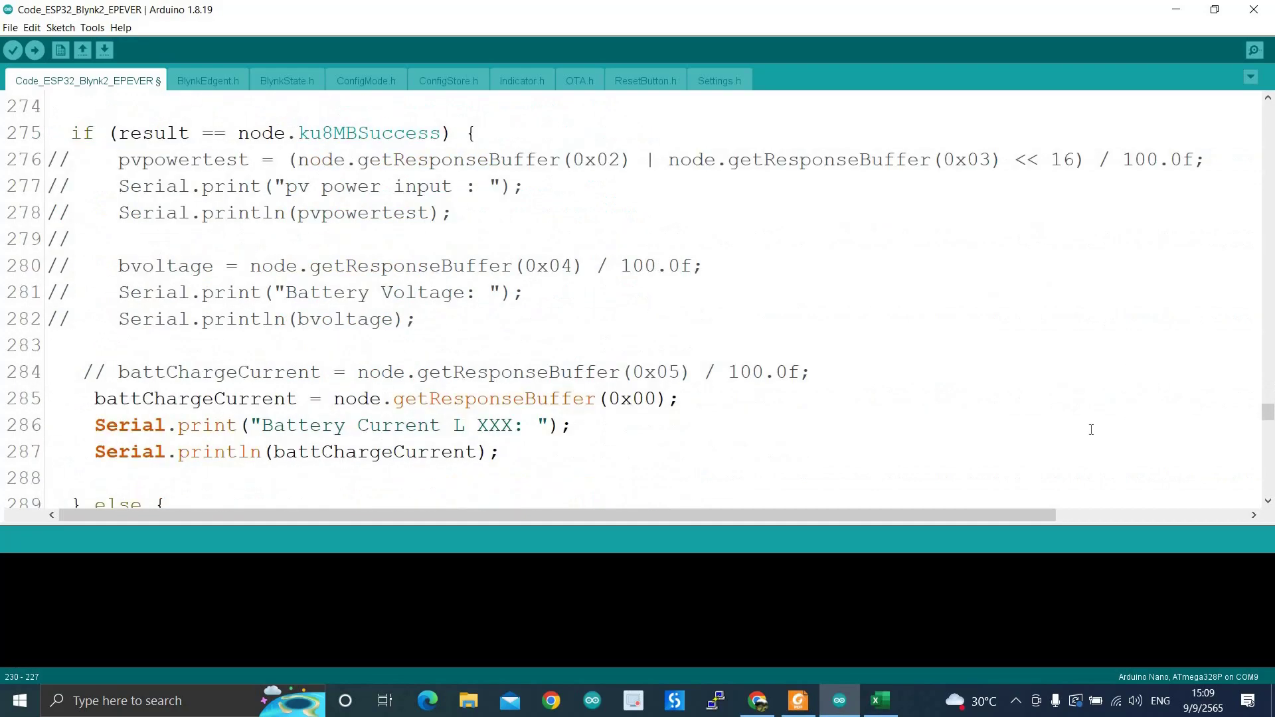
scroll(416, 405, "down", 2)
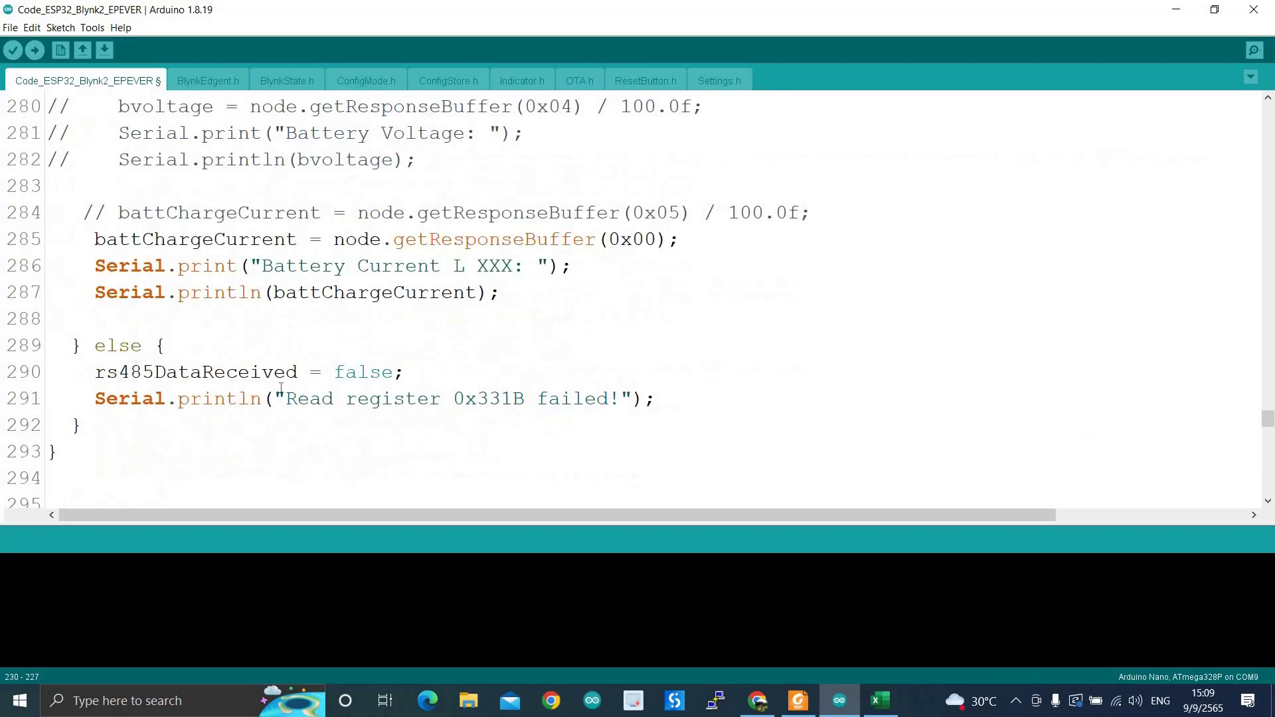
scroll(306, 385, "up", 4)
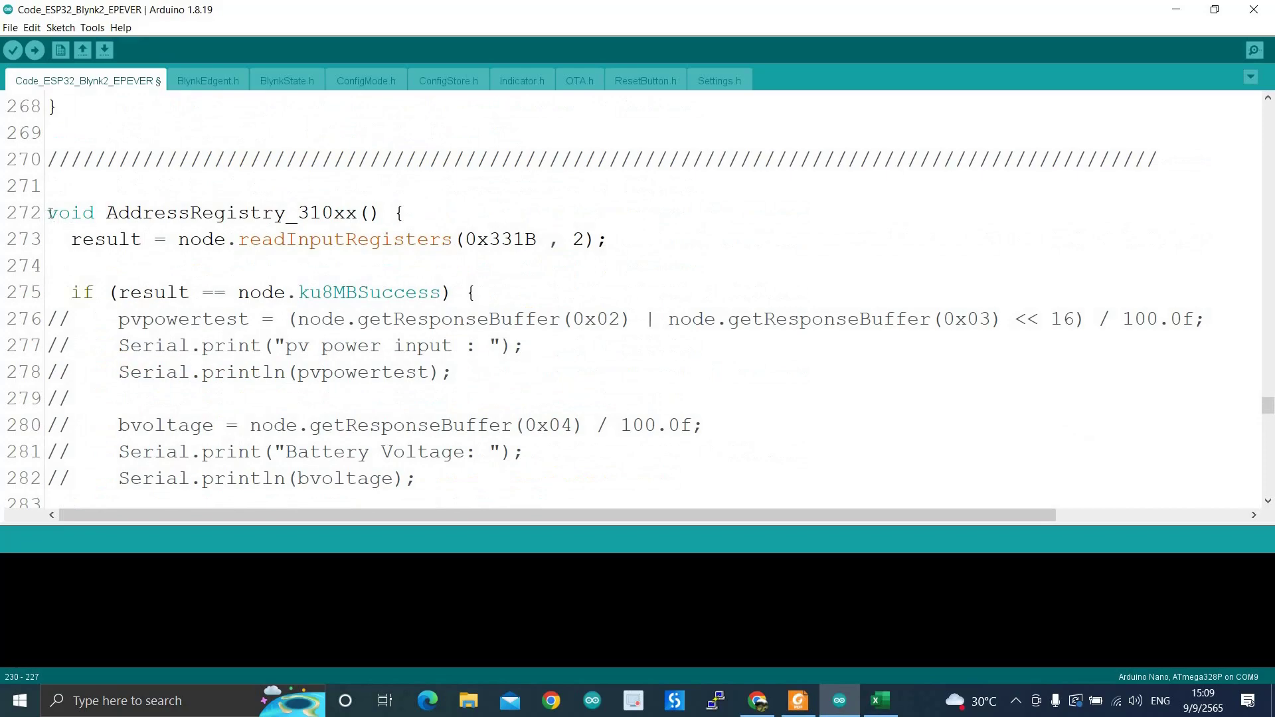
left_click_drag(47, 212, 370, 292)
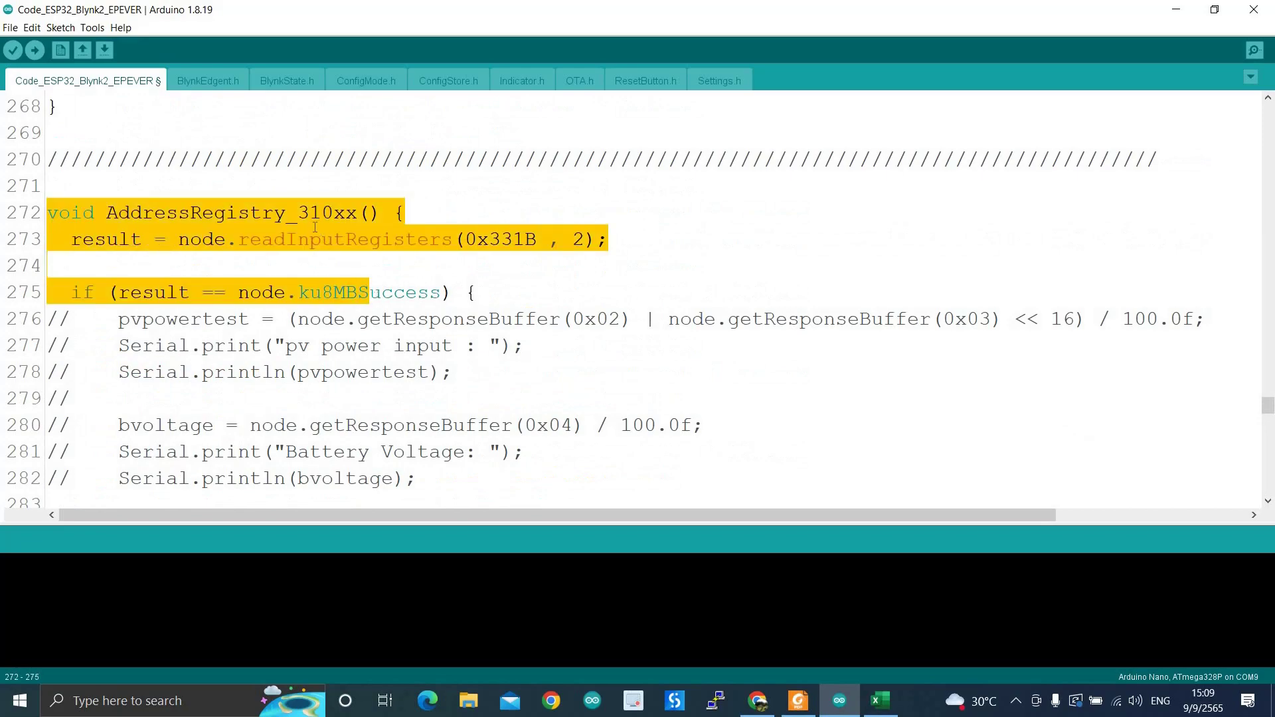
left_click(316, 228)
left_click_drag(370, 212, 238, 212)
scroll(594, 186, "down", 1)
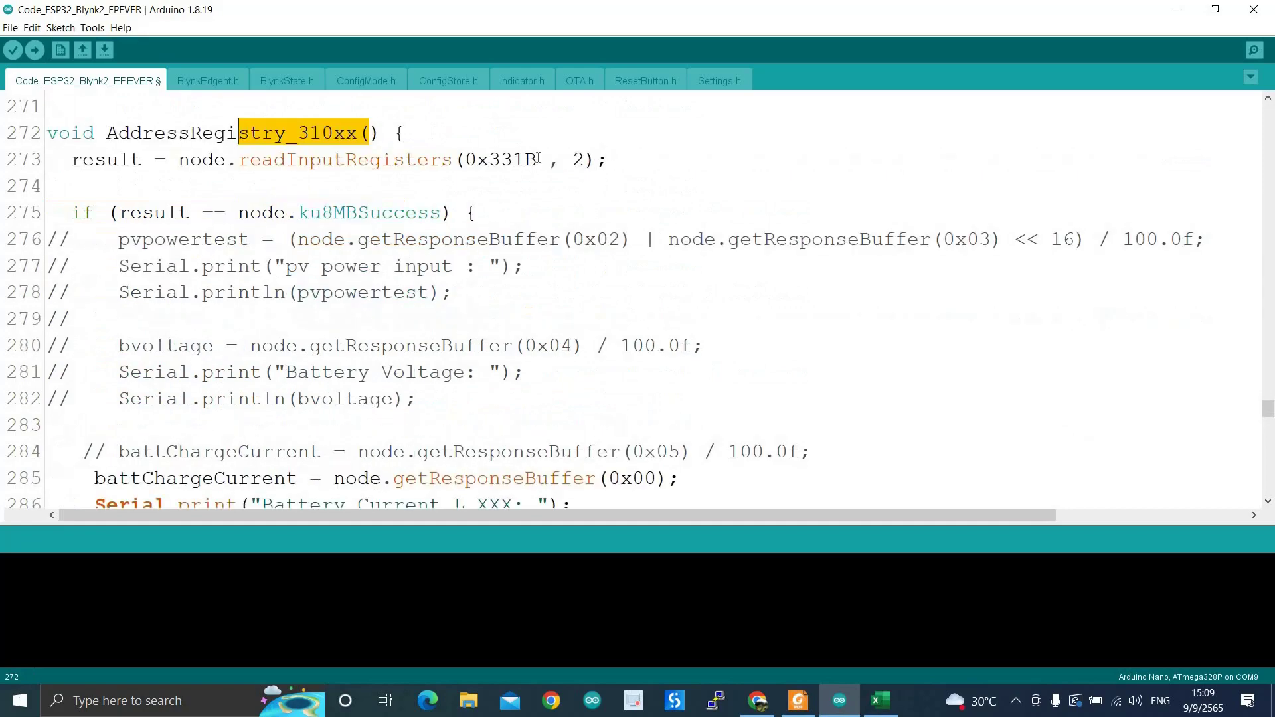
left_click_drag(489, 159, 597, 159)
left_click(585, 186)
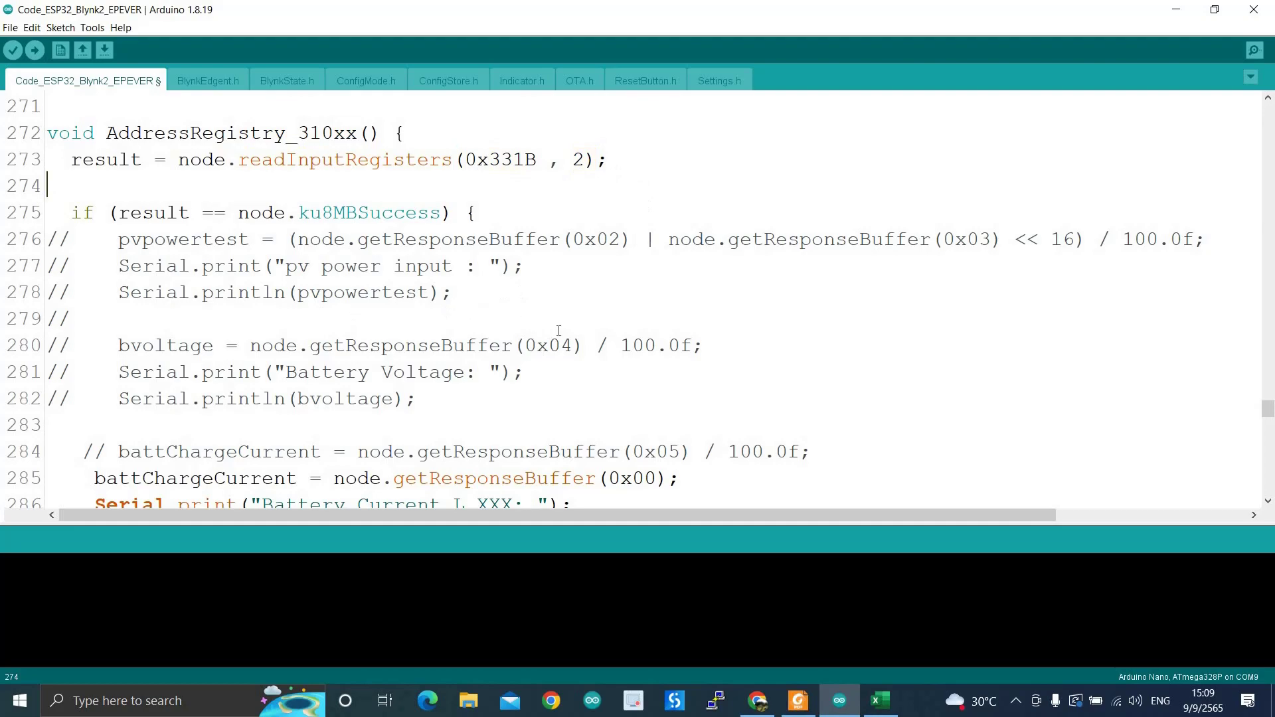
scroll(426, 339, "down", 2)
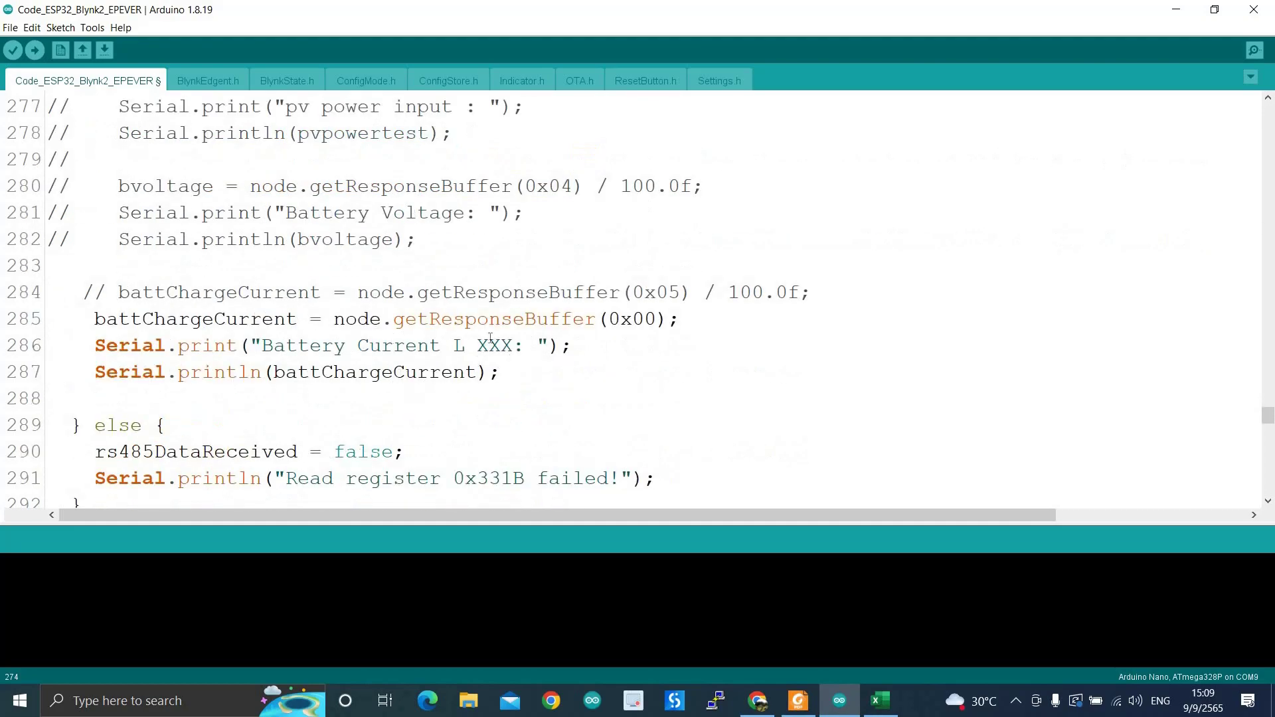
scroll(492, 380, "down", 1)
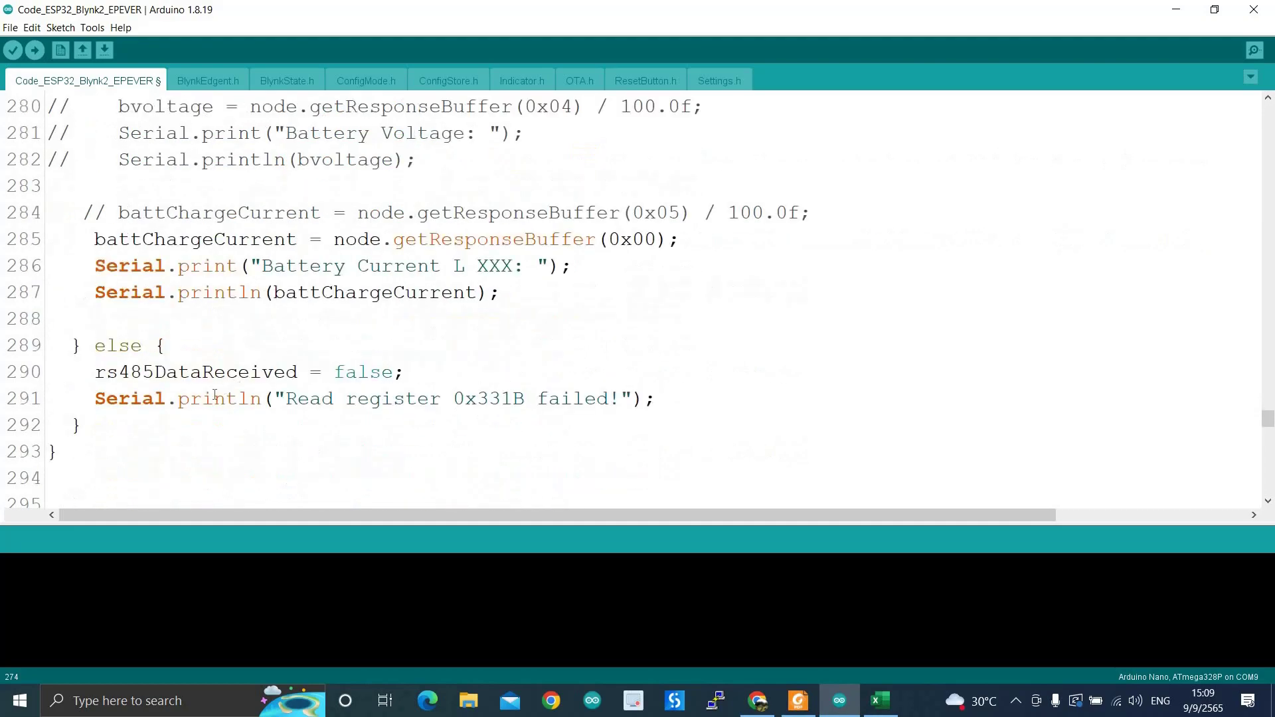
- Review the sendtoBLYNK function's virtualWrite calls for the PV, load and battery values on lines 296 to 314
scroll(310, 390, "down", 5)
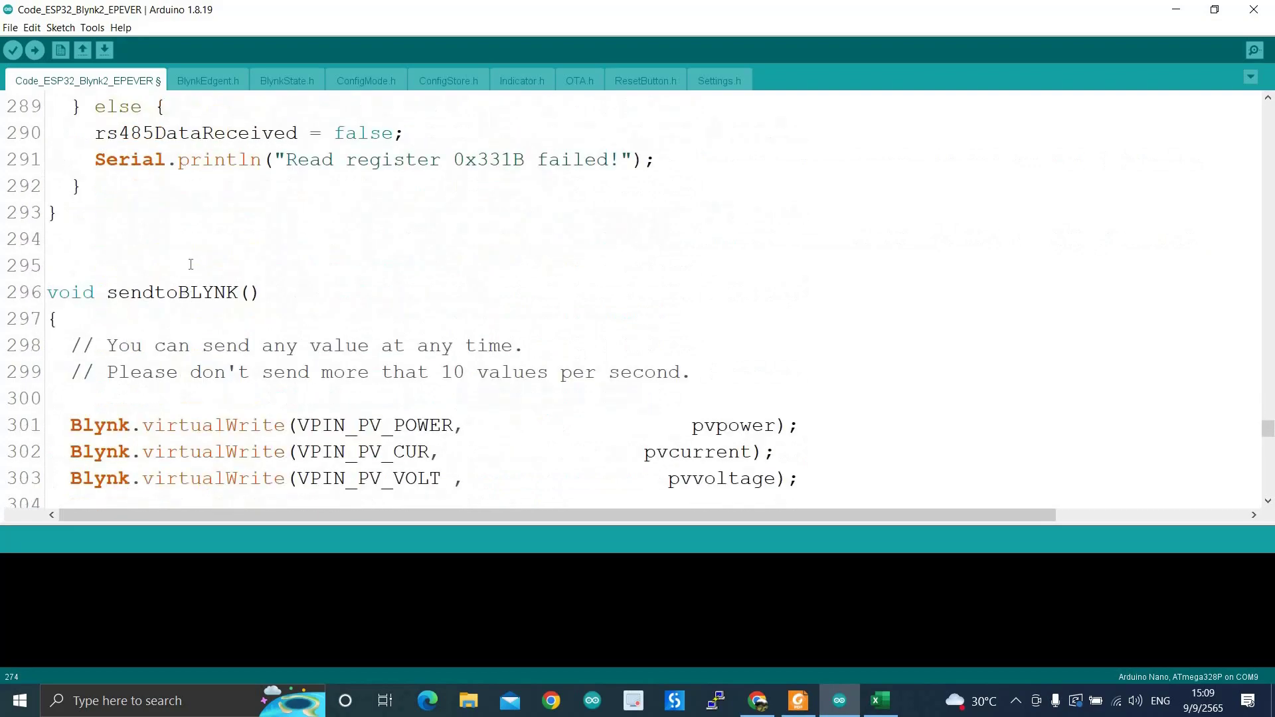
left_click_drag(74, 133, 70, 239)
scroll(344, 340, "down", 1)
scroll(344, 340, "down", 1)
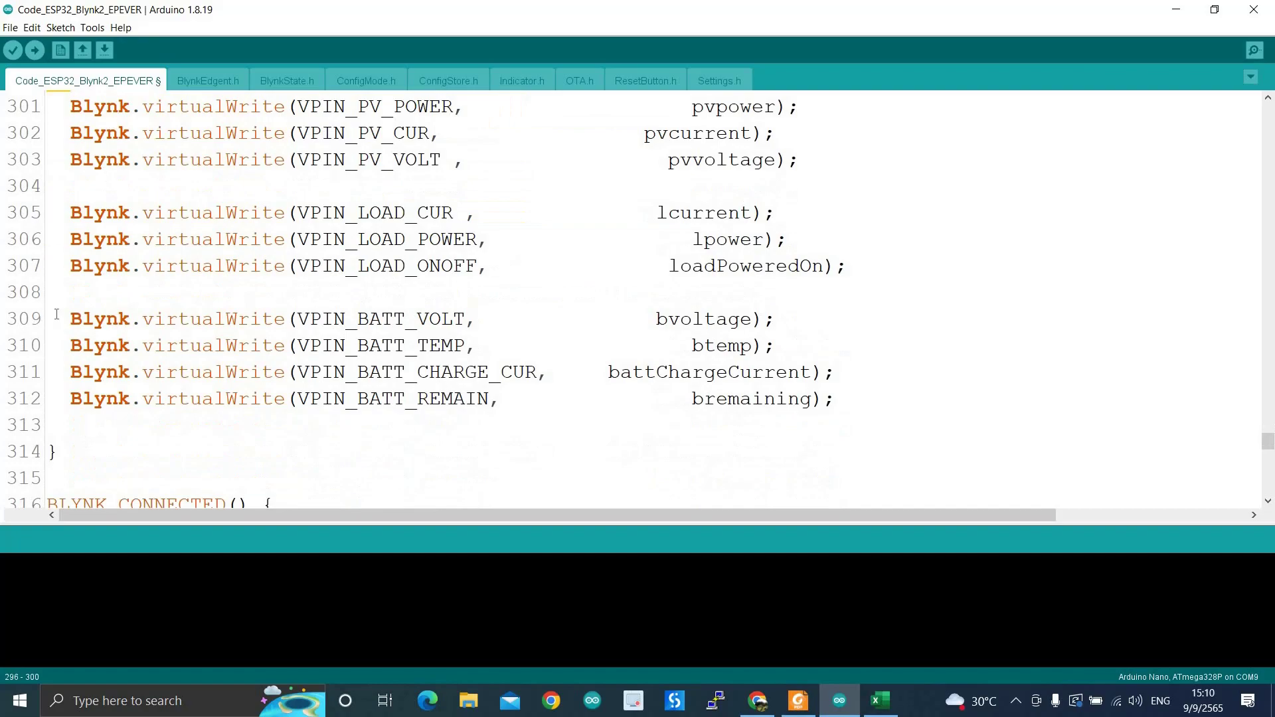
left_click_drag(59, 457, 47, 292)
scroll(332, 298, "up", 4)
scroll(332, 298, "down", 4)
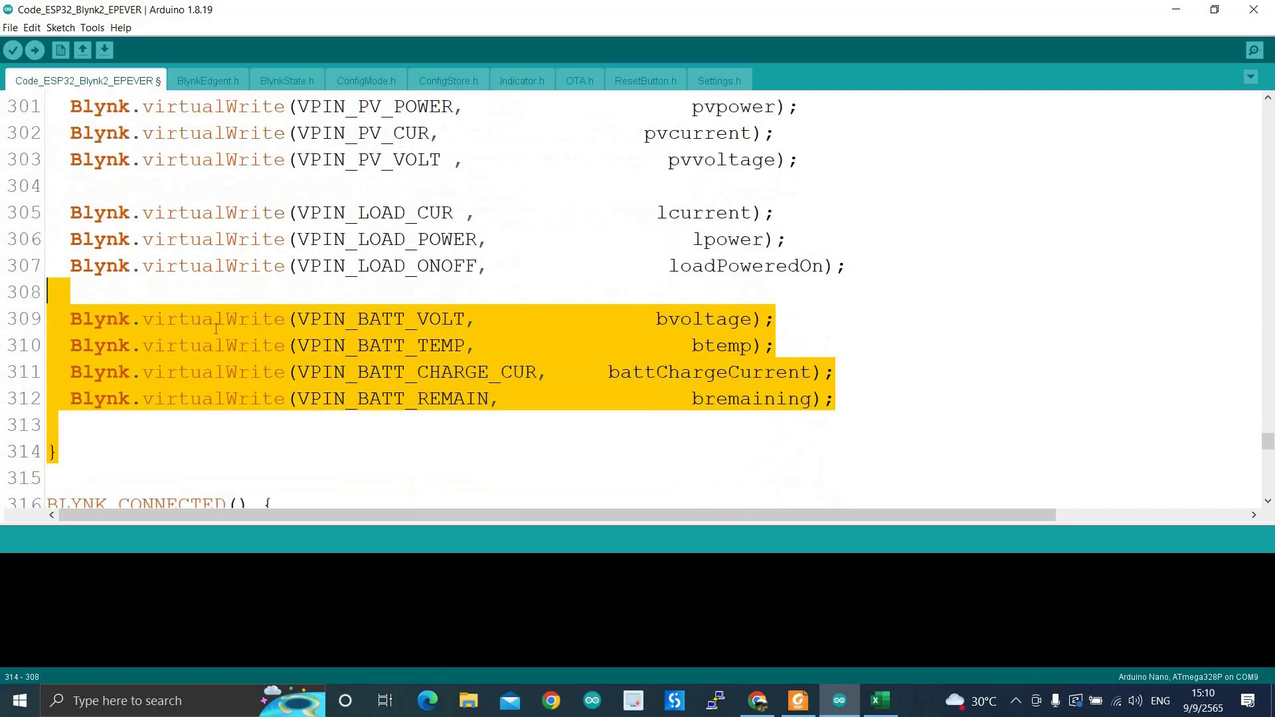